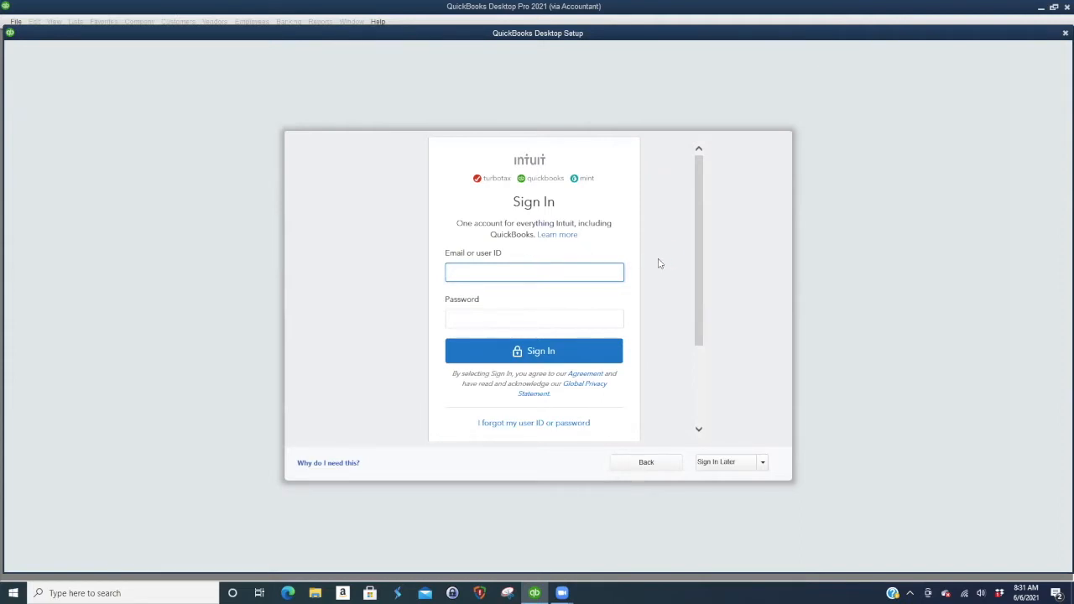
{"action": "scroll", "coordinate": [659, 264], "scroll_direction": "down", "scroll_amount": 1}
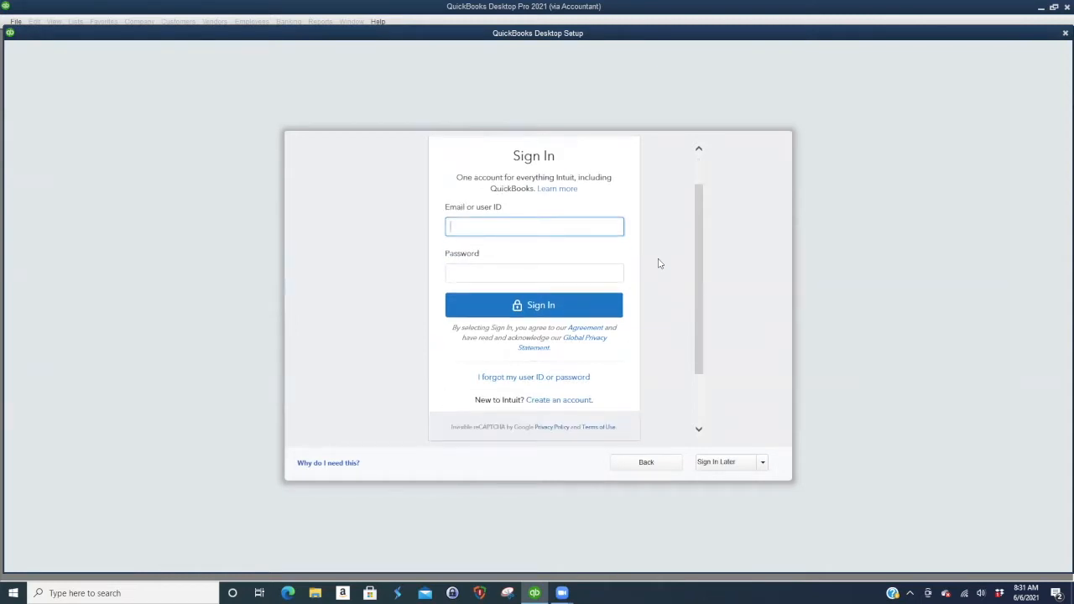
{"action": "scroll", "coordinate": [659, 263], "scroll_direction": "up", "scroll_amount": 1}
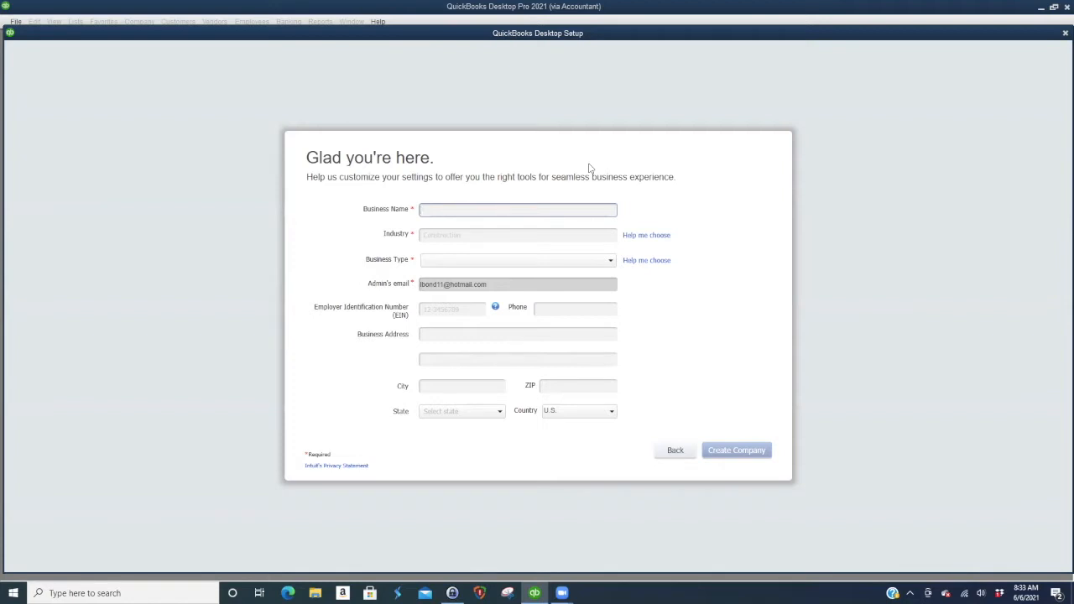
Enter business name 123 Main Street, LLC, with industry Real Estate Brokerage or Developer and business type Single-Member LLC (Form-1040).
{"action": "type", "text": "123 Main Street , LLC"}
{"action": "left_click", "coordinate": [437, 236]}
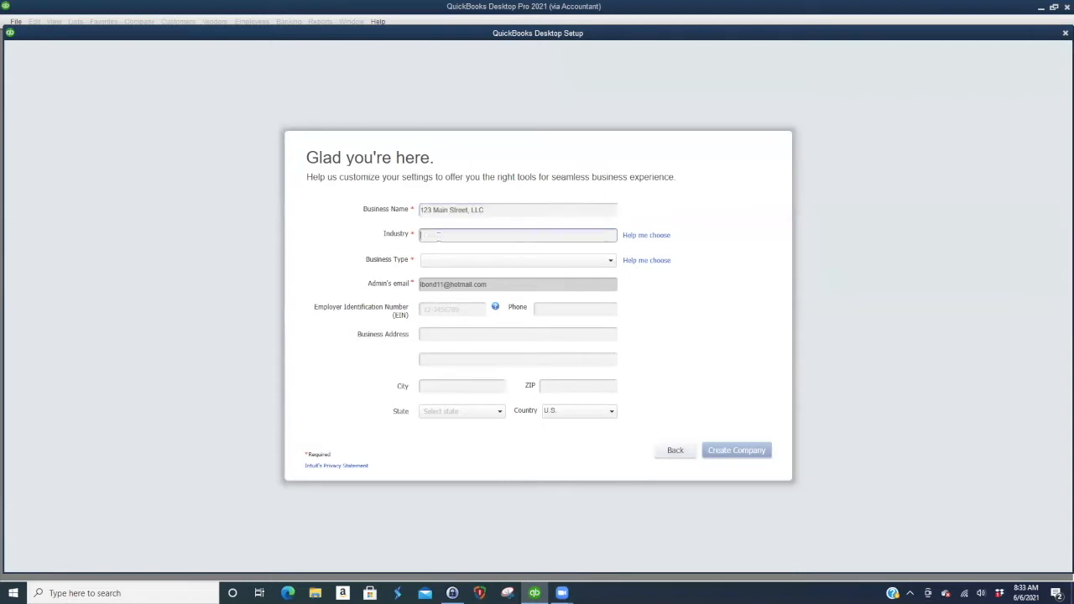
{"action": "type", "text": "rea"}
{"action": "left_click", "coordinate": [470, 250]}
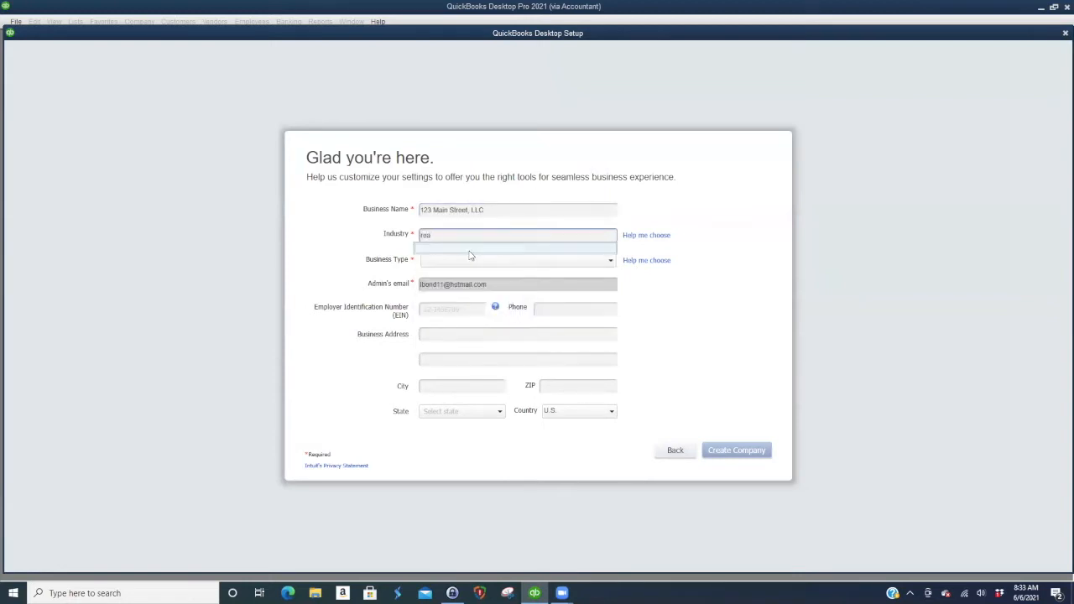
{"action": "left_click", "coordinate": [451, 264]}
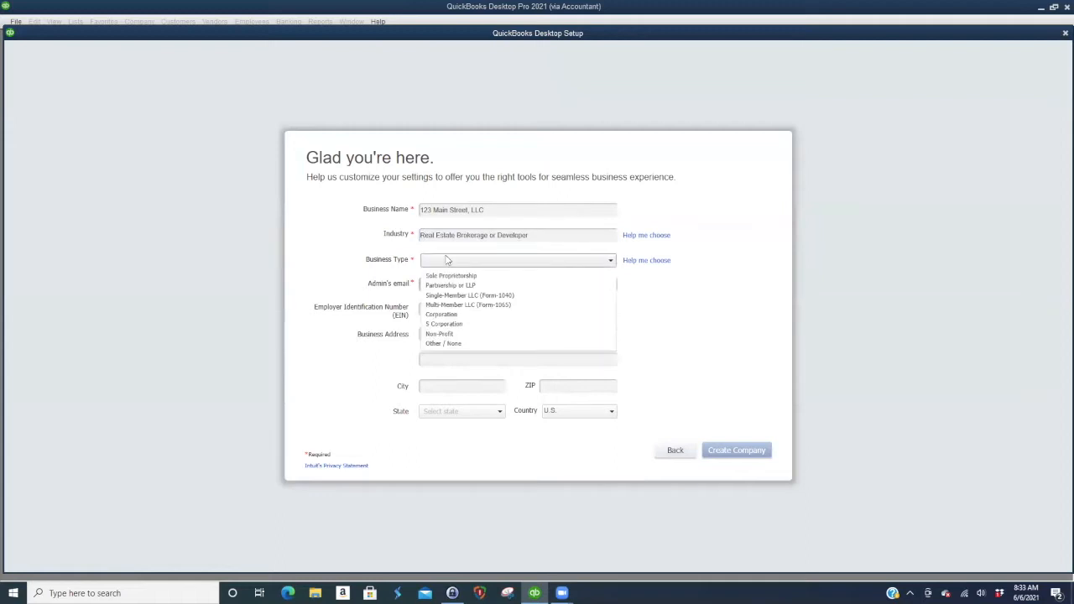
{"action": "left_click", "coordinate": [454, 297]}
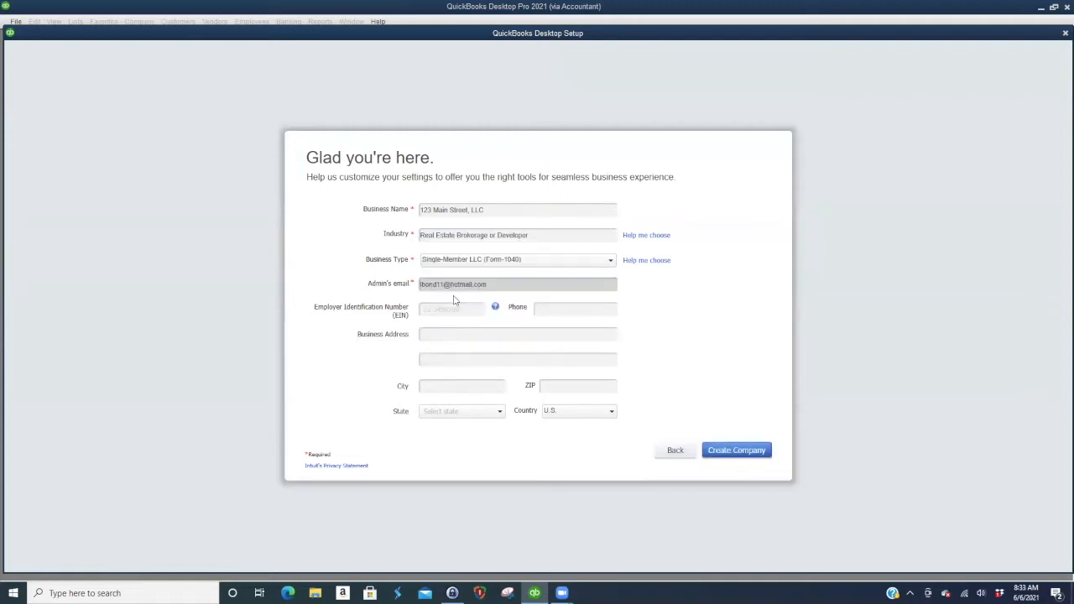
Fill in the company's employer identification number and its street address, city and ZIP code.
{"action": "left_click", "coordinate": [434, 310]}
{"action": "type", "text": "11-111111"}
{"action": "left_click", "coordinate": [428, 334]}
{"action": "type", "text": "123 Main Street"}
{"action": "key", "text": "Tab"}
{"action": "key", "text": "Tab"}
{"action": "type", "text": "Montgomery"}
{"action": "key", "text": "Tab"}
{"action": "type", "text": "12549"}
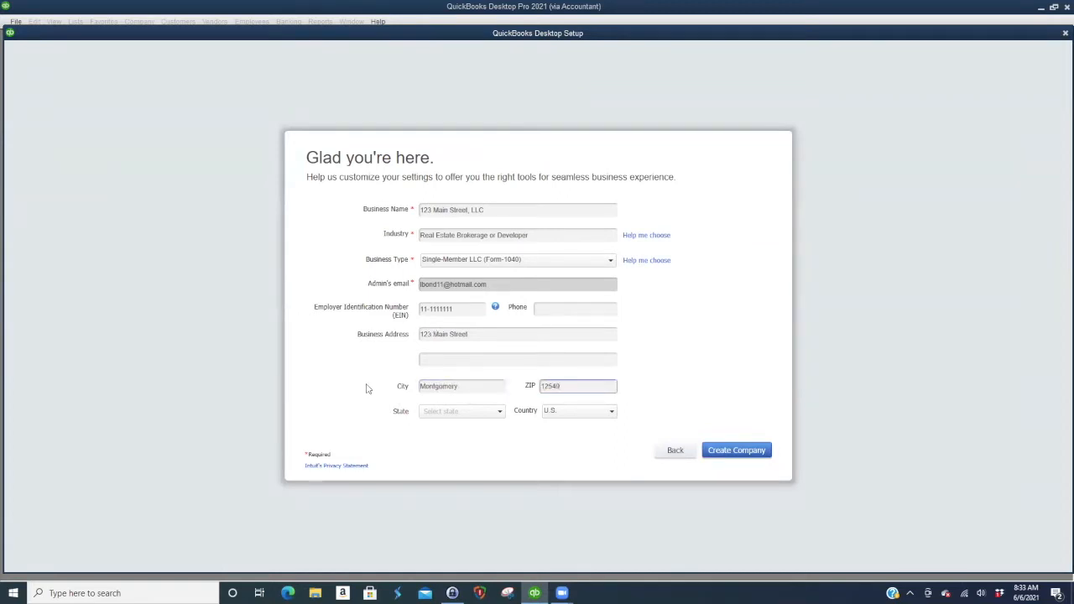
Choose the state for the company's business address.
{"action": "left_click", "coordinate": [495, 411]}
{"action": "scroll", "coordinate": [475, 378], "scroll_direction": "down", "scroll_amount": 3}
{"action": "scroll", "coordinate": [475, 382], "scroll_direction": "down", "scroll_amount": 2}
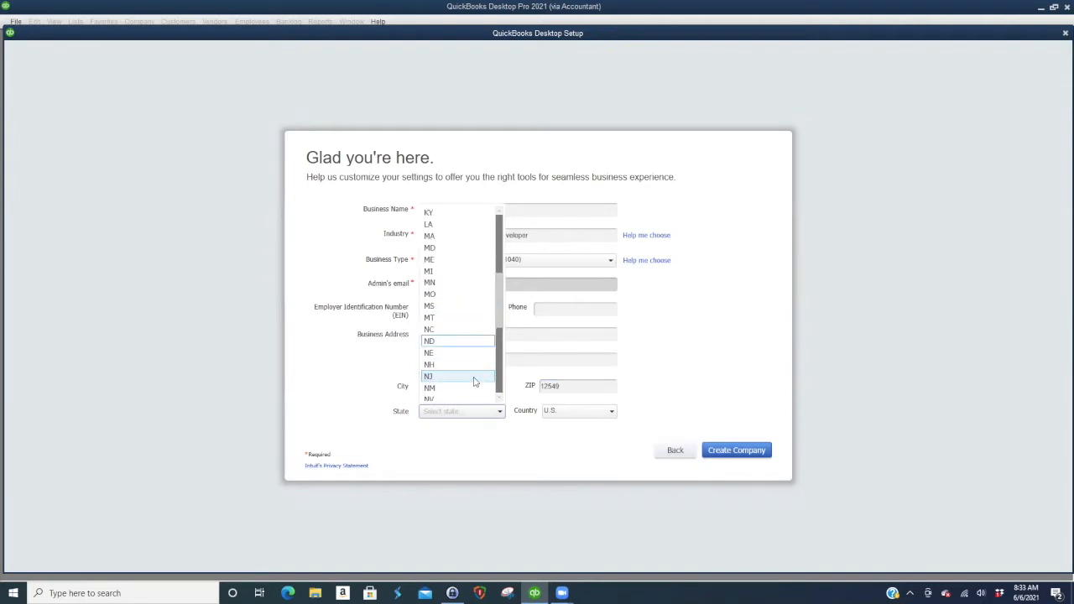
{"action": "scroll", "coordinate": [475, 383], "scroll_direction": "down", "scroll_amount": 1}
{"action": "left_click", "coordinate": [456, 378]}
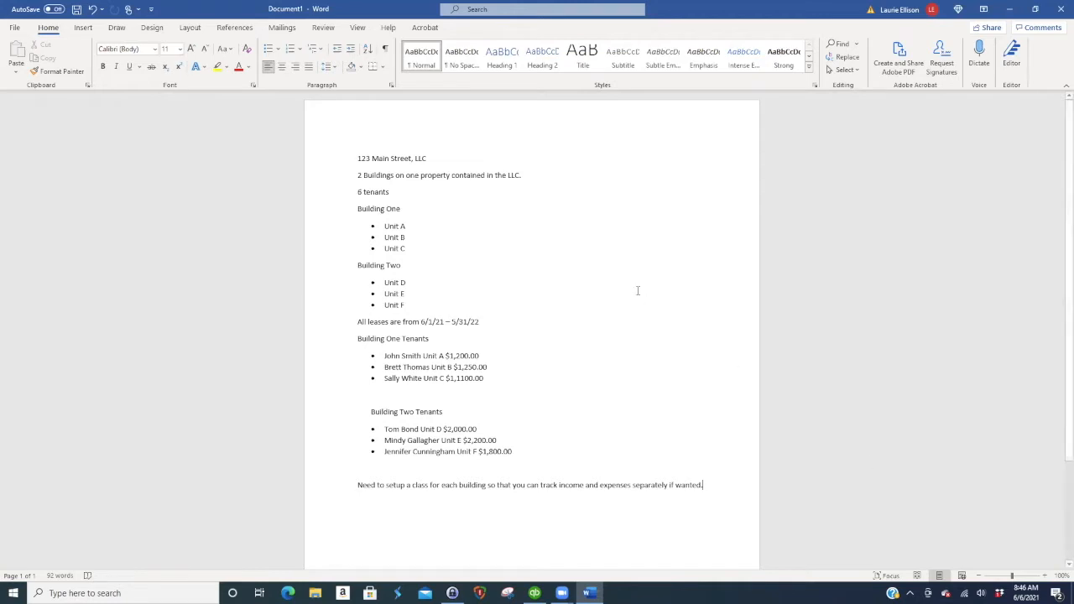
Switch from the Word notes to QuickBooks and open the Chart of Accounts maximized.
{"action": "left_click", "coordinate": [535, 594]}
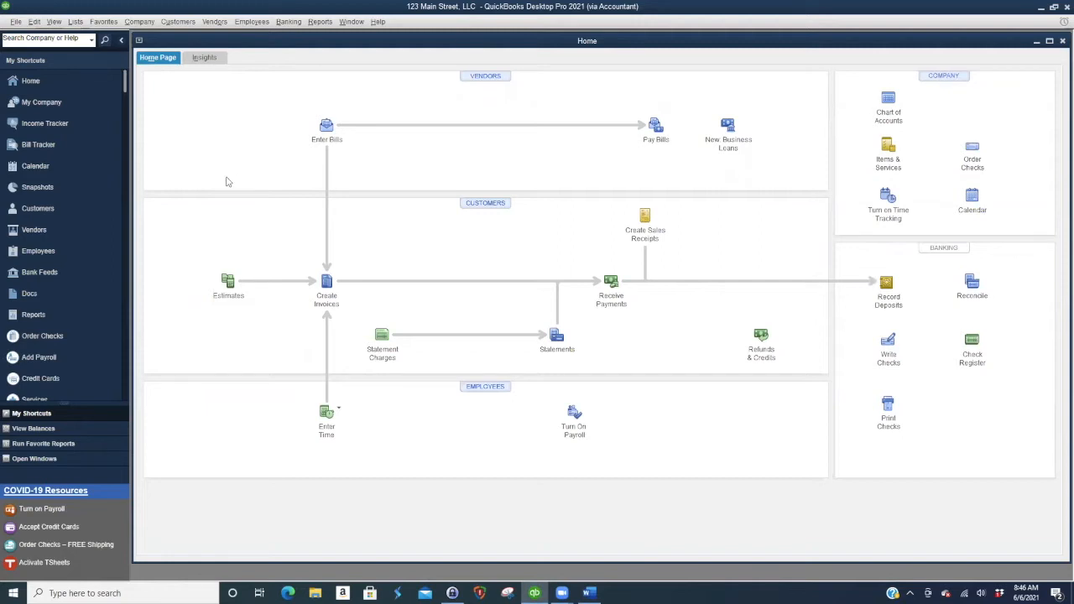
{"action": "left_click", "coordinate": [75, 21]}
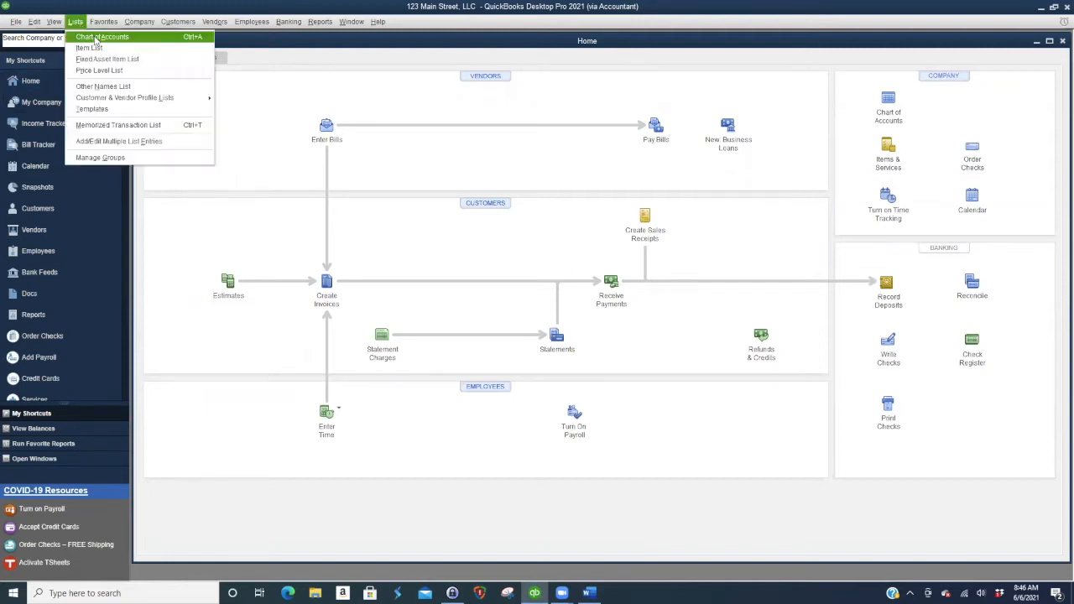
{"action": "left_click", "coordinate": [92, 36]}
{"action": "left_click", "coordinate": [375, 56]}
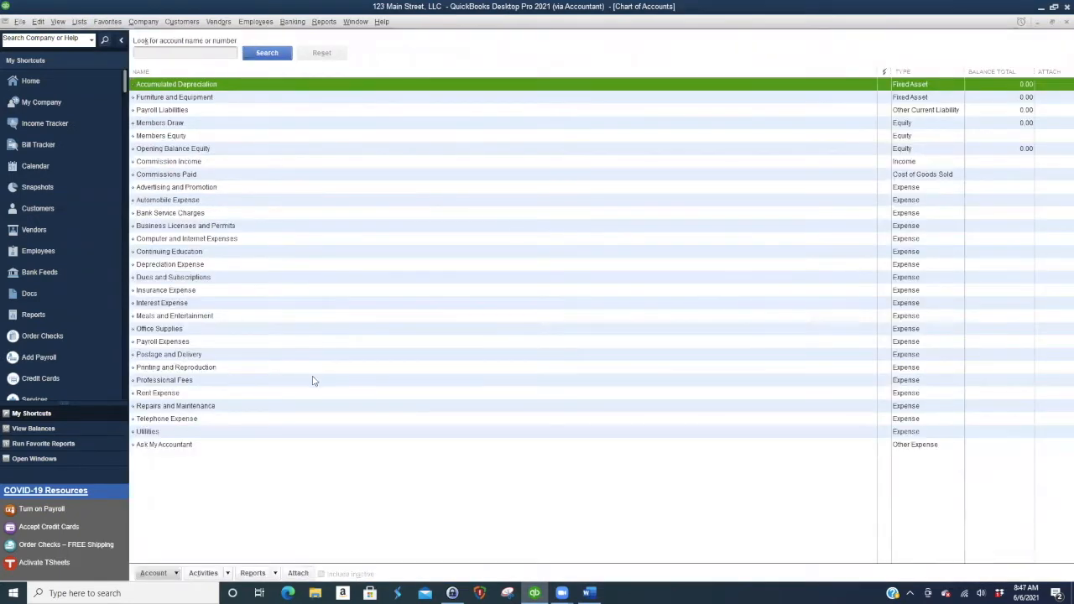
Rename the Commission Income account to Rental Income and save it.
{"action": "left_click", "coordinate": [238, 162]}
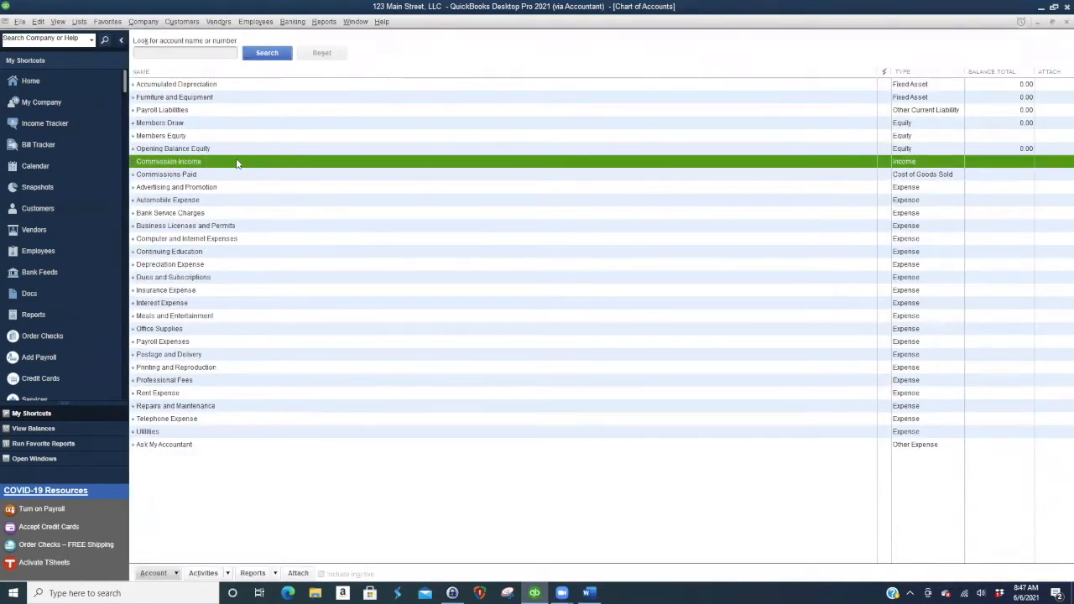
{"action": "right_click", "coordinate": [237, 162]}
{"action": "left_click", "coordinate": [265, 206]}
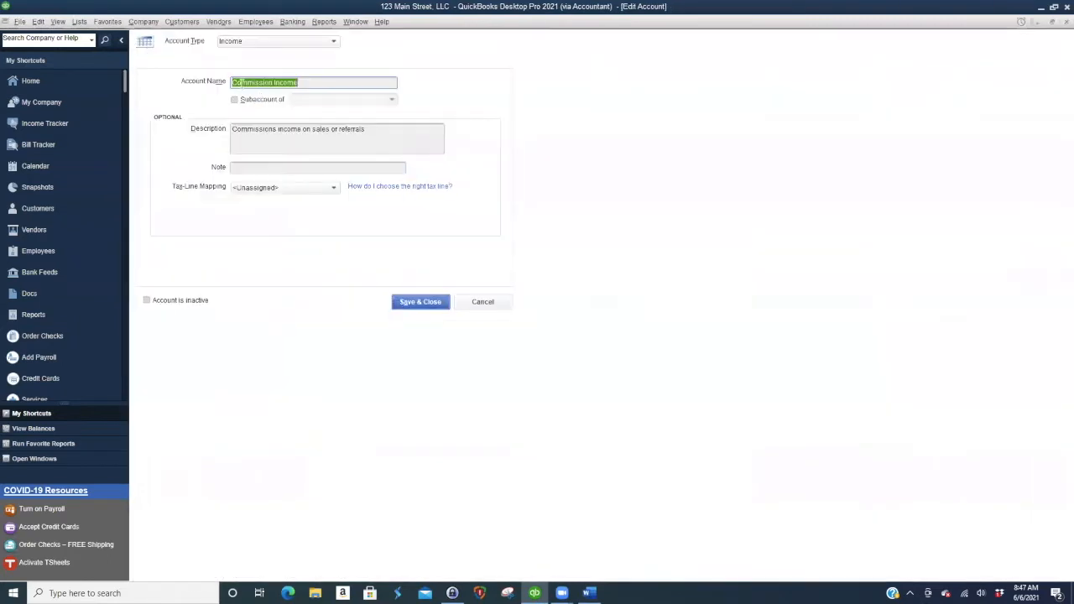
{"action": "left_click", "coordinate": [274, 82]}
{"action": "key", "text": "BackSpace"}
{"action": "key", "text": "BackSpace"}
{"action": "key", "text": "BackSpace"}
{"action": "key", "text": "BackSpace"}
{"action": "key", "text": "BackSpace"}
{"action": "key", "text": "BackSpace"}
{"action": "key", "text": "BackSpace"}
{"action": "key", "text": "BackSpace"}
{"action": "key", "text": "BackSpace"}
{"action": "key", "text": "BackSpace"}
{"action": "key", "text": "BackSpace"}
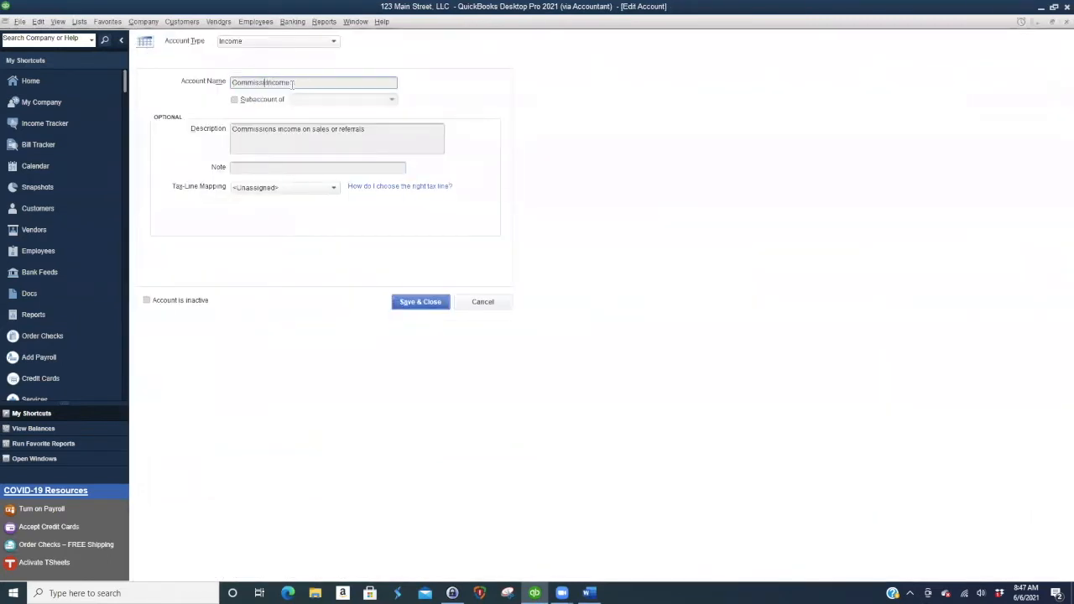
{"action": "type", "text": "Rental"}
{"action": "left_click", "coordinate": [419, 306]}
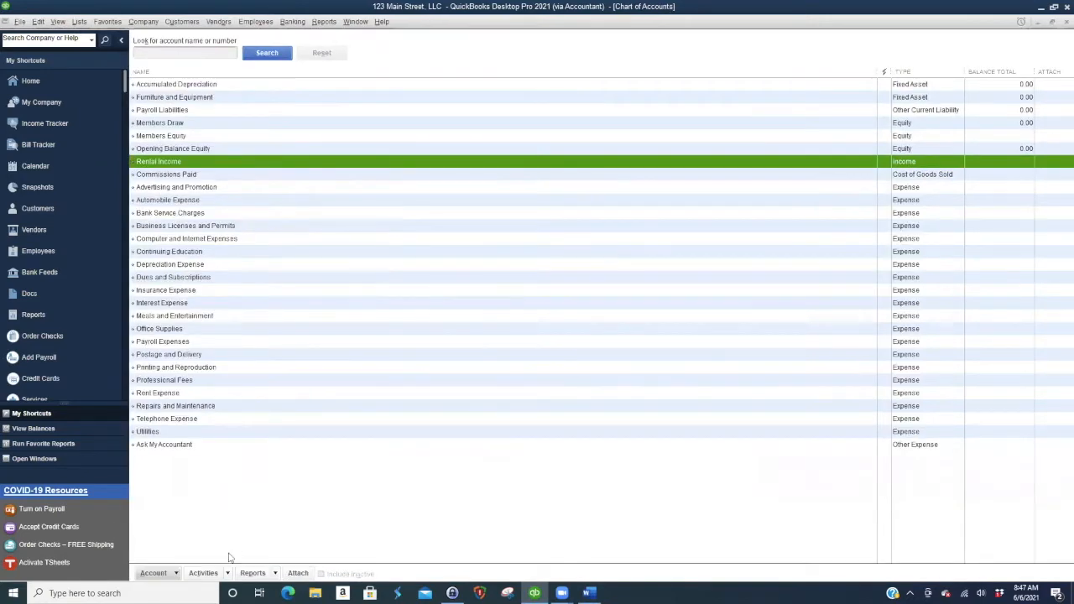
Add an income account named Building One as a subaccount of Rental Income, saving it and starting another account.
{"action": "left_click", "coordinate": [176, 574]}
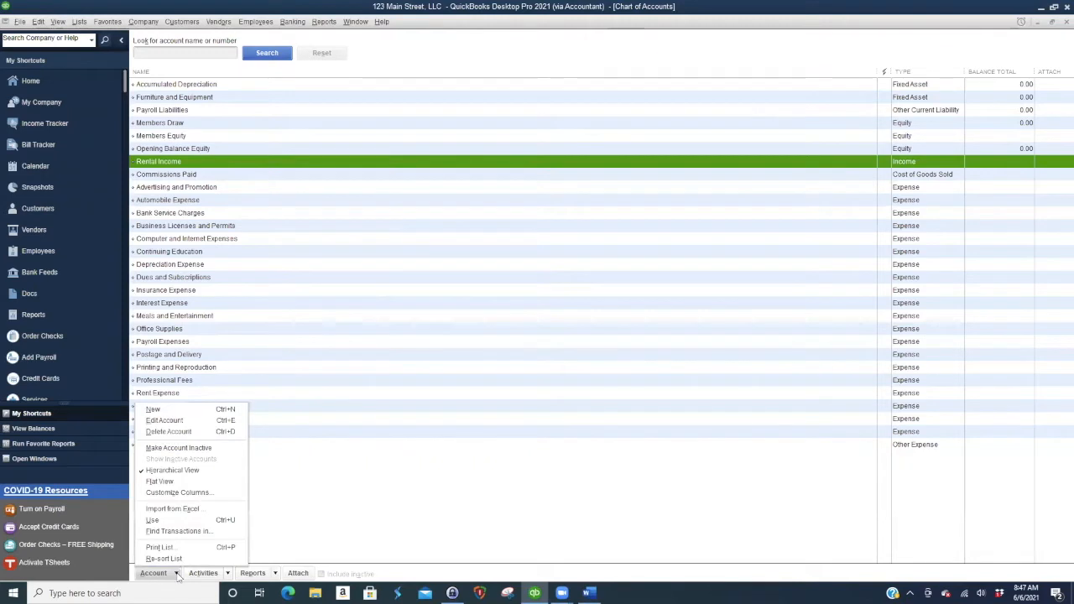
{"action": "left_click", "coordinate": [178, 411]}
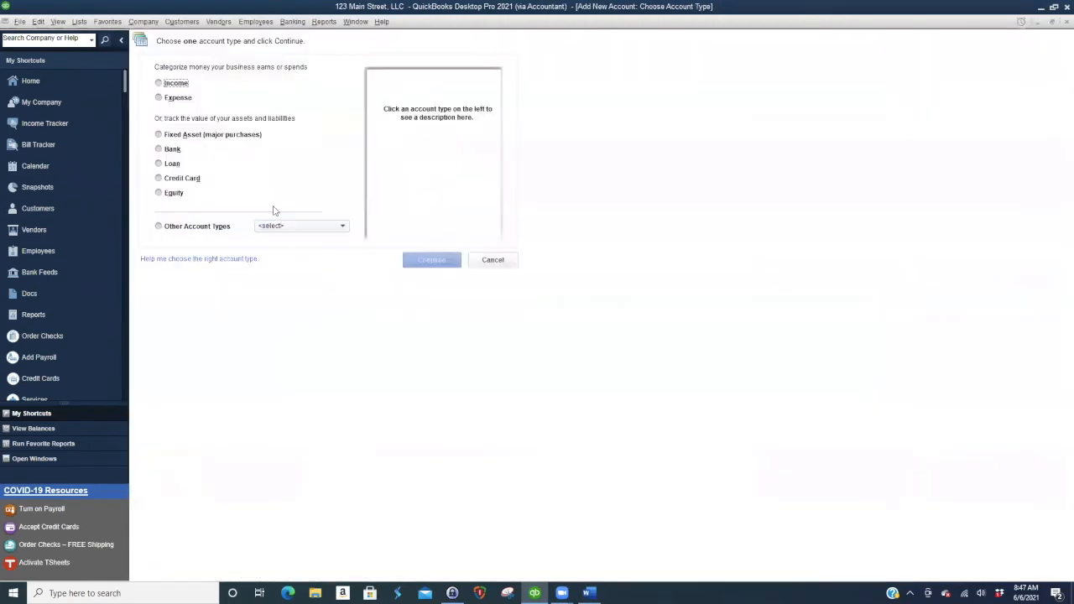
{"action": "left_click", "coordinate": [173, 85]}
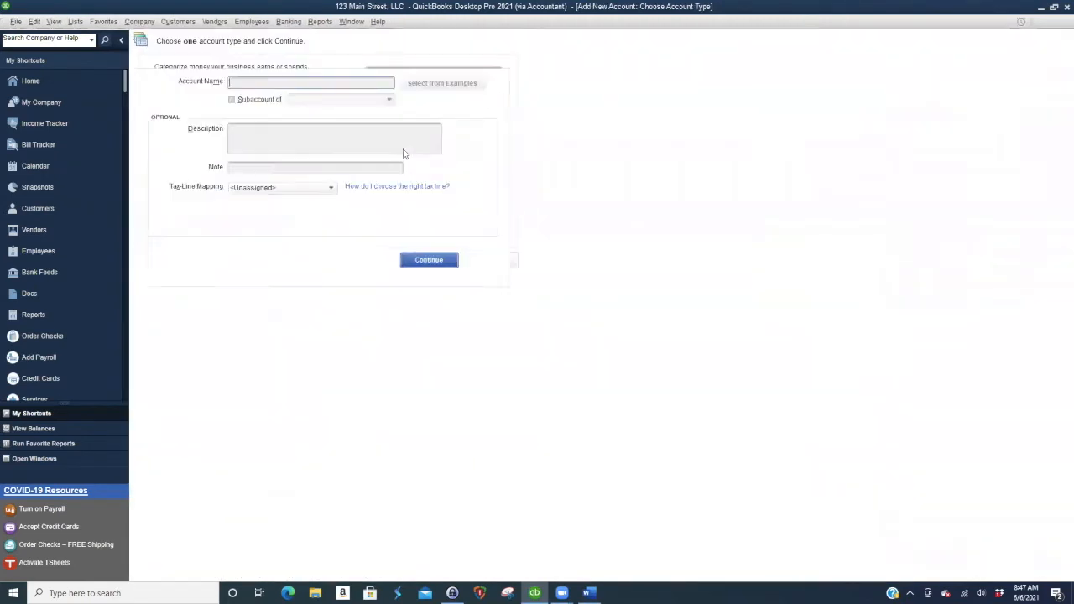
{"action": "key", "text": "Return"}
{"action": "left_click", "coordinate": [236, 100]}
{"action": "left_click", "coordinate": [311, 100]}
{"action": "type", "text": "r"}
{"action": "left_click", "coordinate": [326, 139]}
{"action": "left_click", "coordinate": [289, 81]}
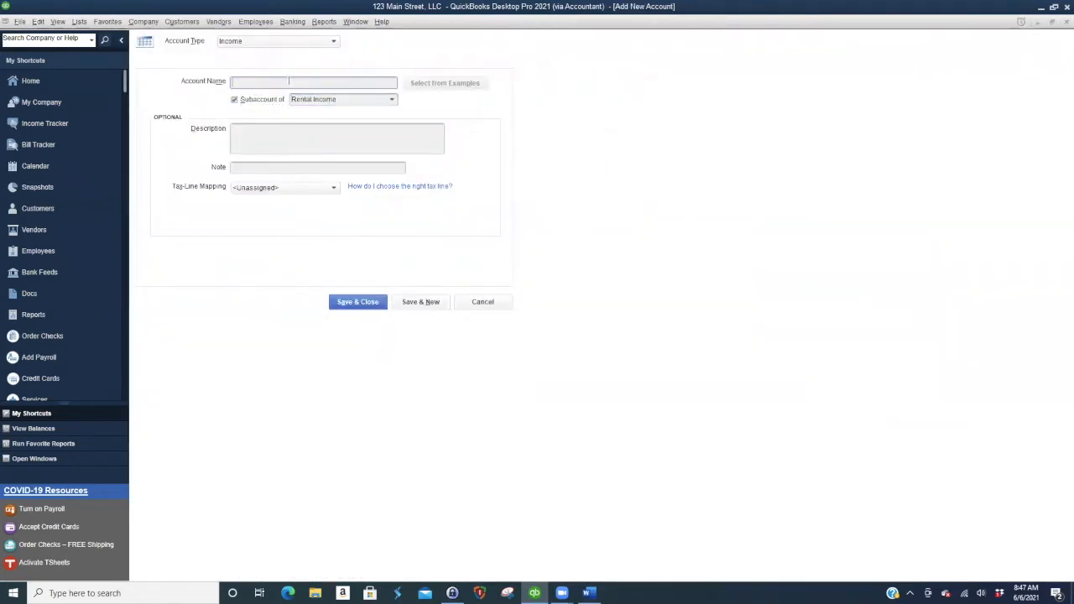
{"action": "type", "text": "Building One"}
{"action": "left_click", "coordinate": [425, 303]}
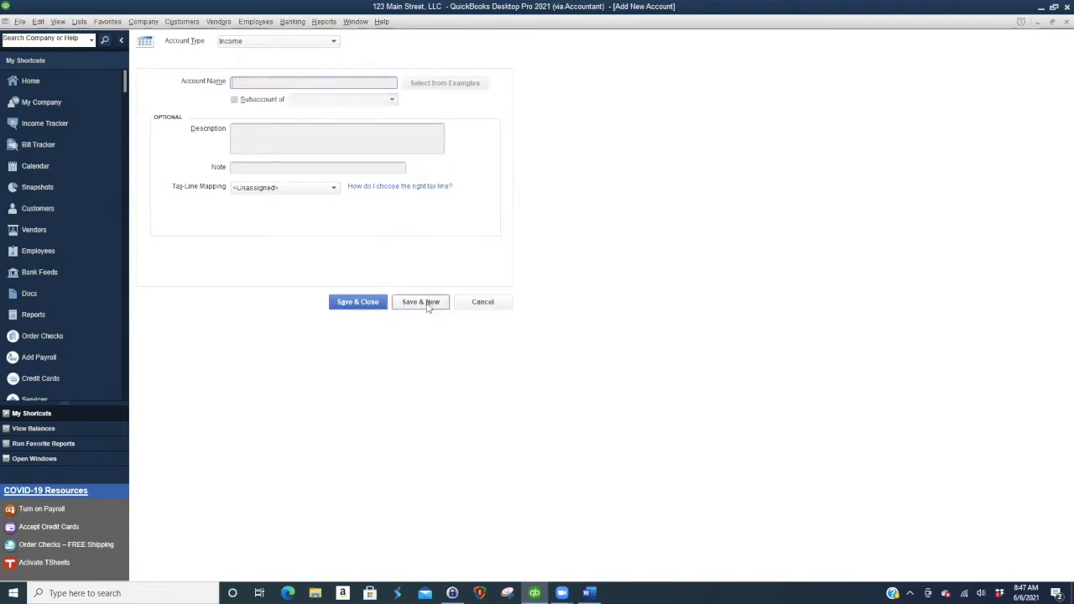
Add income account Unit A as a subaccount of Rental Income:Building One, saving it and starting another account.
{"action": "left_click", "coordinate": [235, 100]}
{"action": "left_click", "coordinate": [393, 100]}
{"action": "left_click", "coordinate": [343, 152]}
{"action": "left_click", "coordinate": [299, 83]}
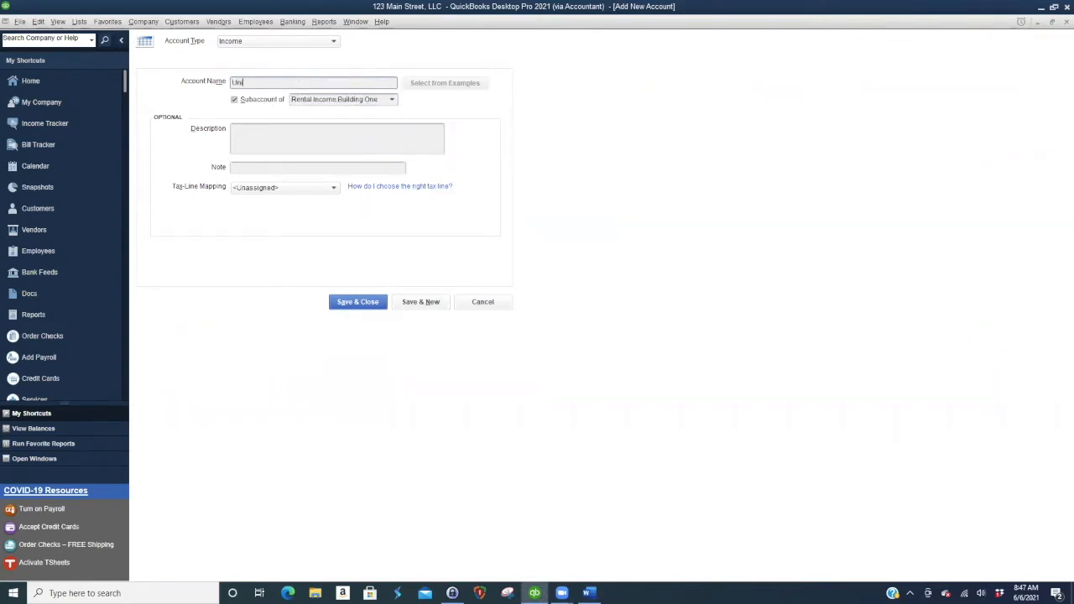
{"action": "left_click", "coordinate": [419, 304]}
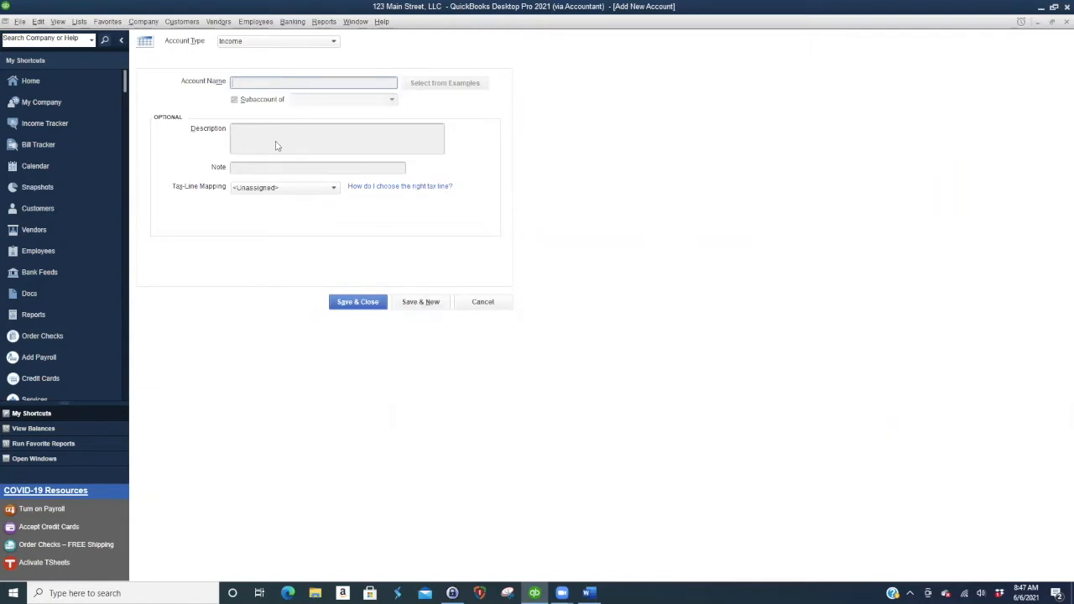
Add income account Unit B as a subaccount of Rental Income:Building One, saving it and starting another account.
{"action": "left_click", "coordinate": [235, 99]}
{"action": "left_click", "coordinate": [392, 100]}
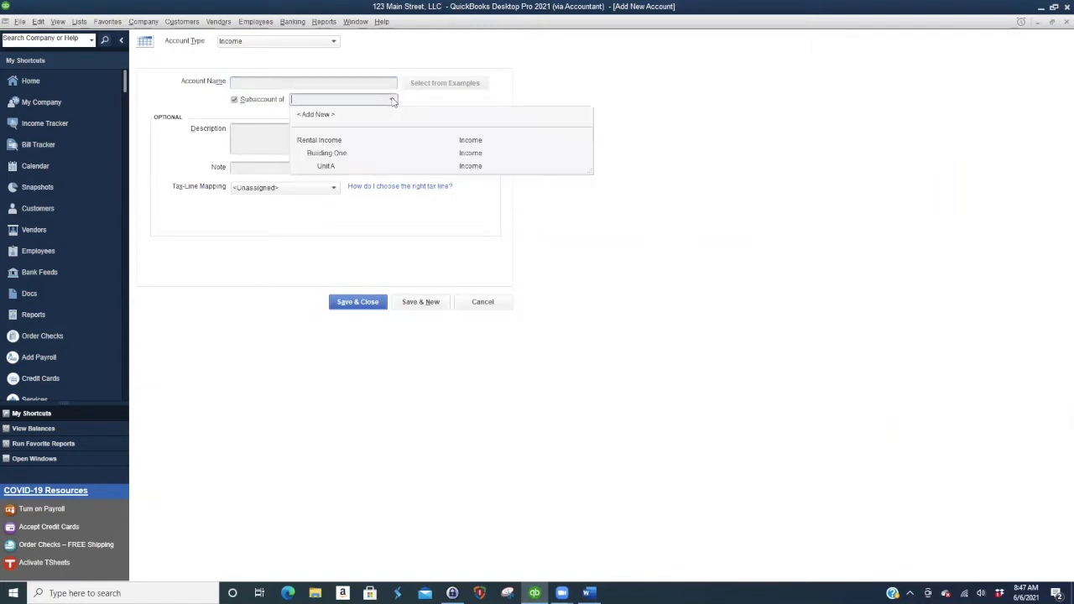
{"action": "left_click", "coordinate": [347, 154]}
{"action": "left_click", "coordinate": [305, 80]}
{"action": "type", "text": "Unit B"}
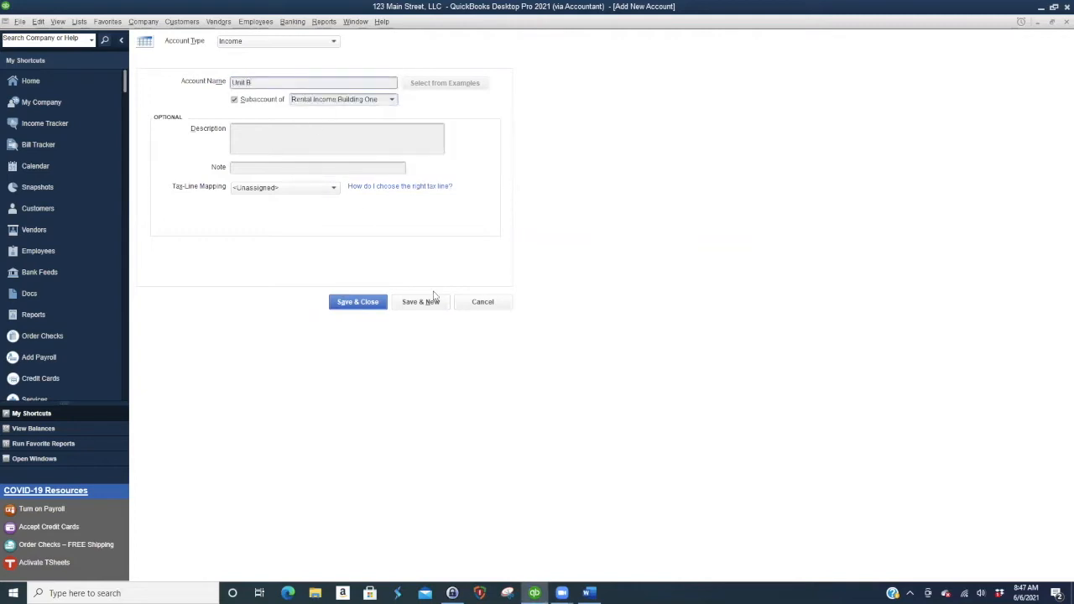
{"action": "left_click", "coordinate": [433, 298]}
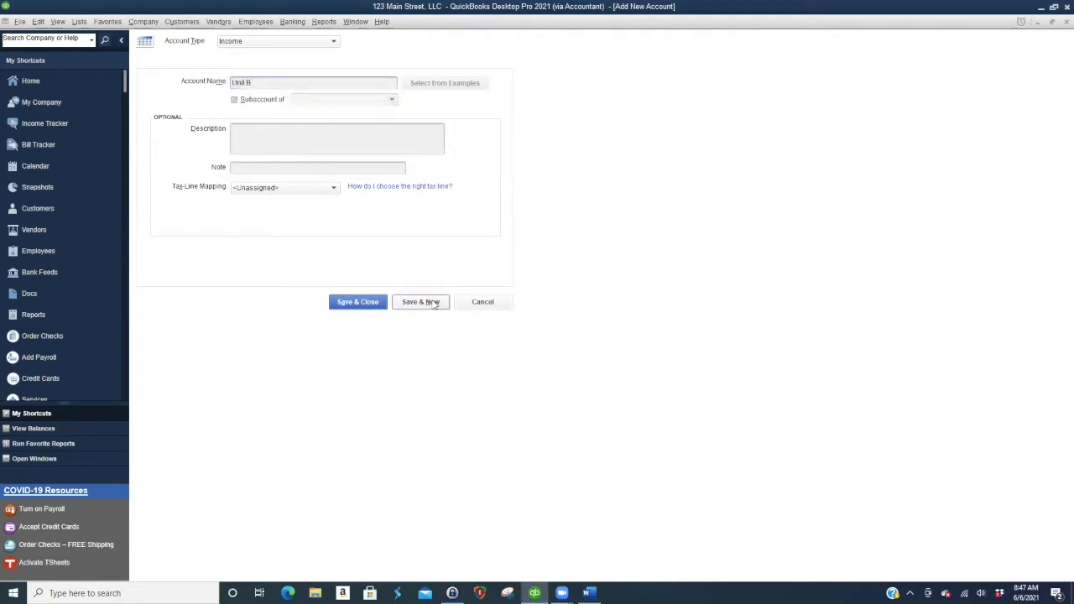
Add income account Unit C as a subaccount of Rental Income:Building One, saving it and starting another account.
{"action": "left_click", "coordinate": [379, 100]}
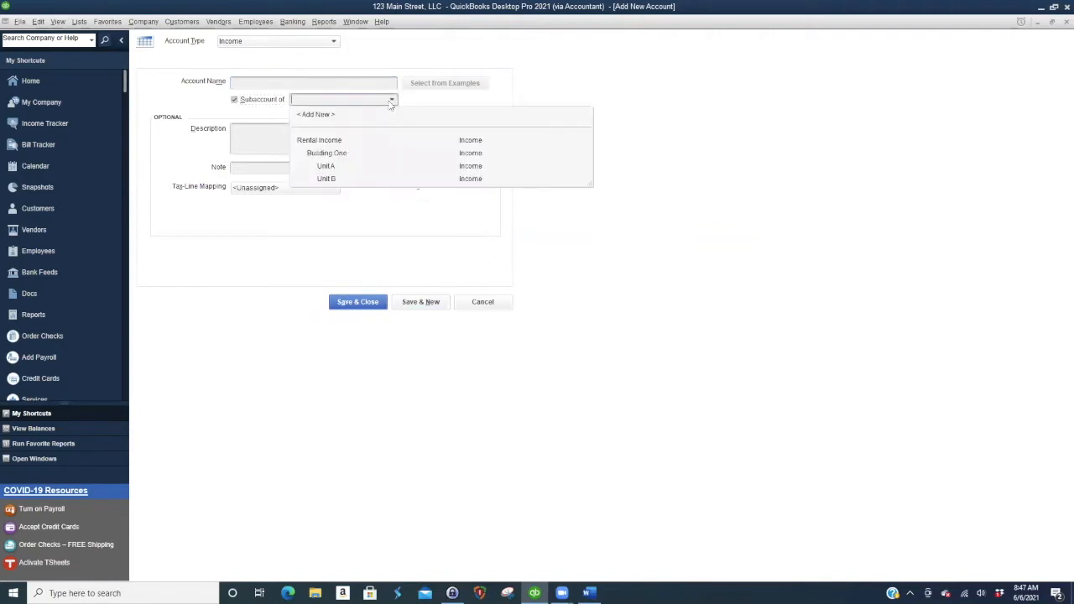
{"action": "left_click", "coordinate": [347, 150]}
{"action": "left_click", "coordinate": [292, 82]}
{"action": "type", "text": "Unit C"}
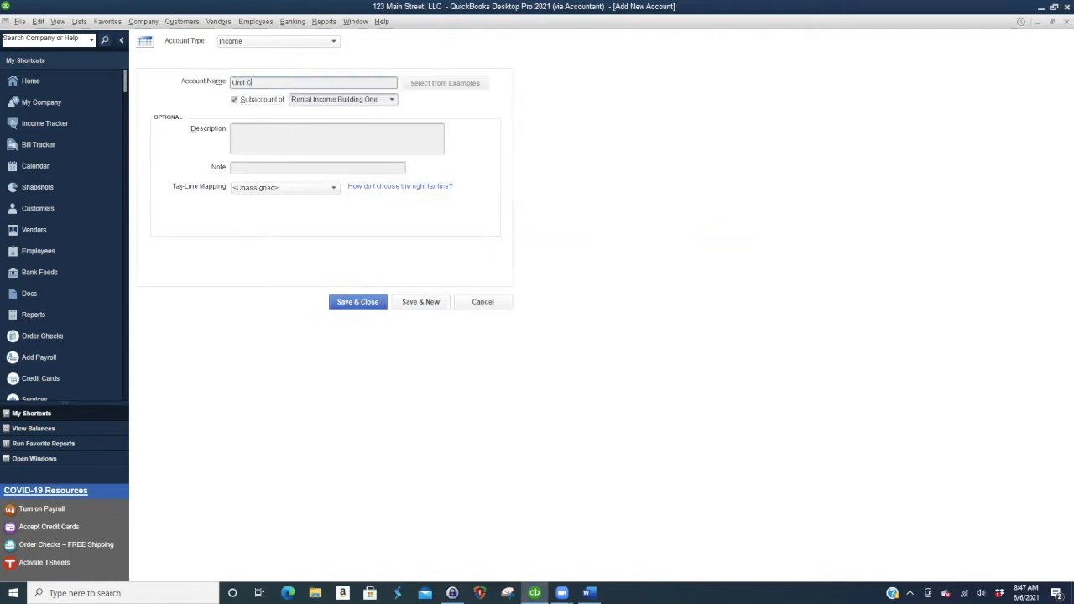
{"action": "left_click", "coordinate": [422, 302]}
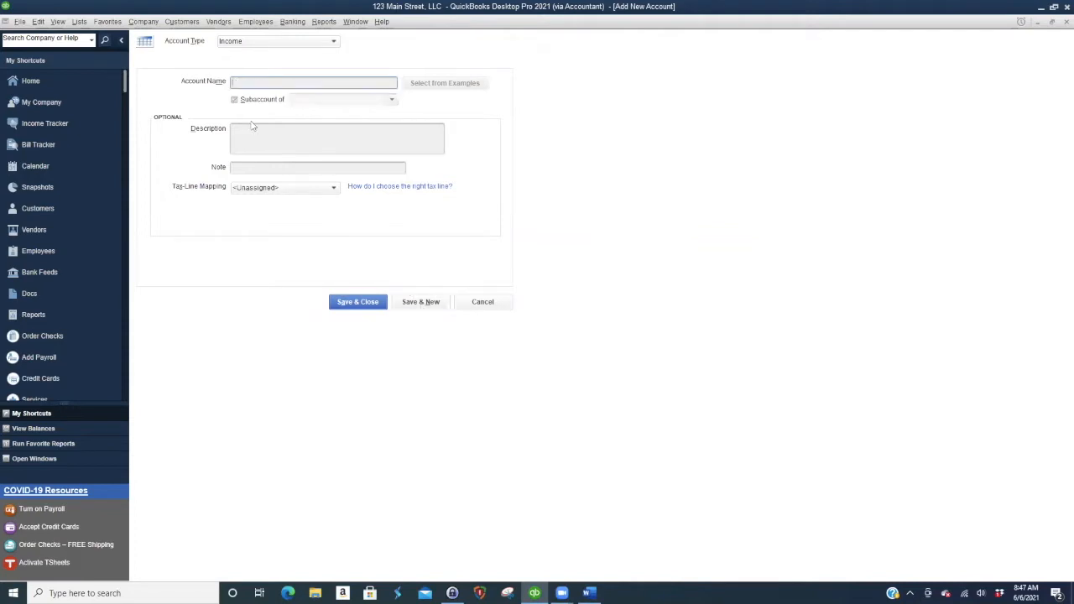
Add an income account named Building Two as a subaccount of Rental Income, saving it and starting another account.
{"action": "left_click", "coordinate": [392, 100]}
{"action": "left_click", "coordinate": [312, 136]}
{"action": "left_click", "coordinate": [305, 85]}
{"action": "type", "text": "Building"}
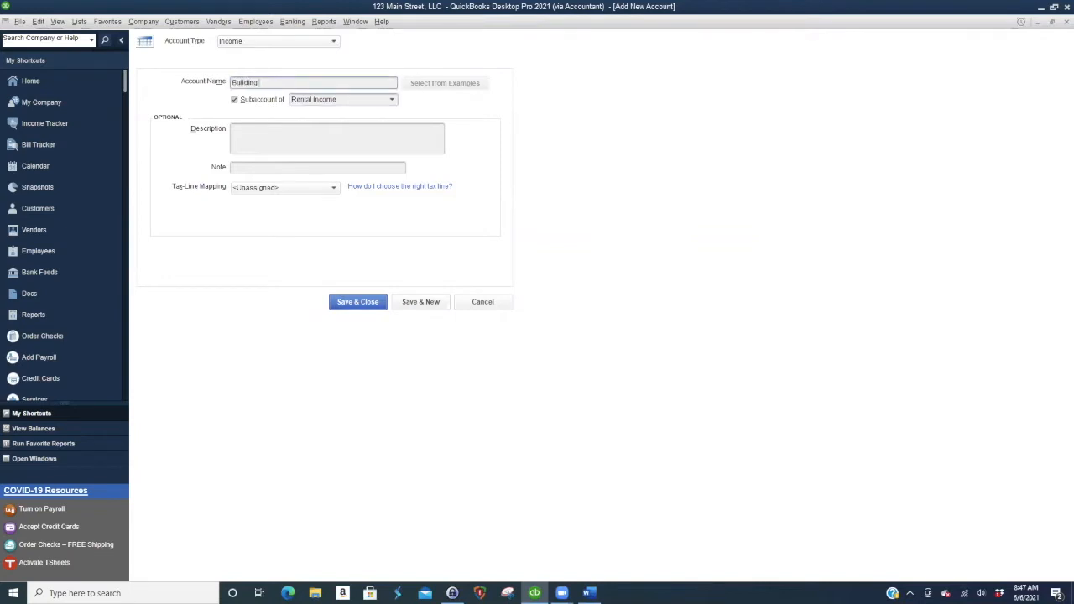
{"action": "left_click", "coordinate": [420, 303]}
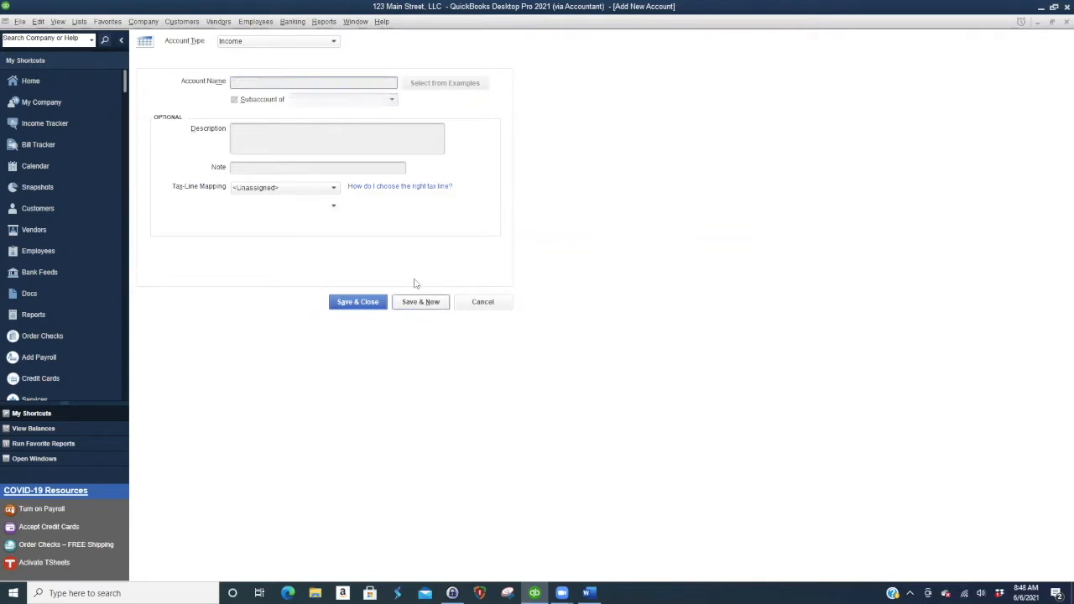
Add income account Unit D as a subaccount of Rental Income:Building Two, saving it and starting another account.
{"action": "left_click", "coordinate": [392, 99]}
{"action": "left_click", "coordinate": [334, 204]}
{"action": "left_click", "coordinate": [301, 83]}
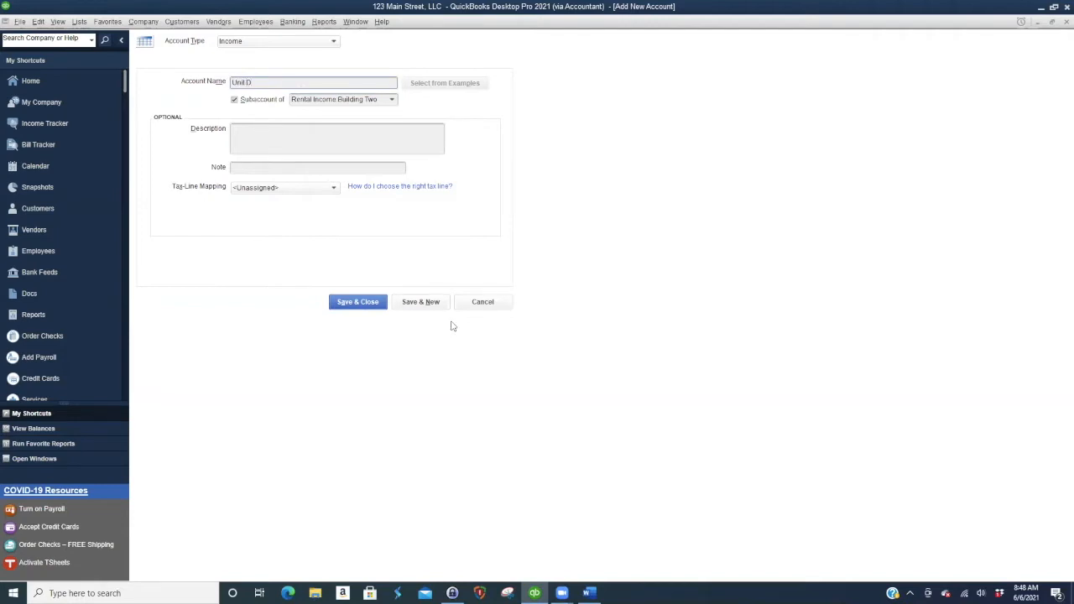
{"action": "left_click", "coordinate": [420, 302]}
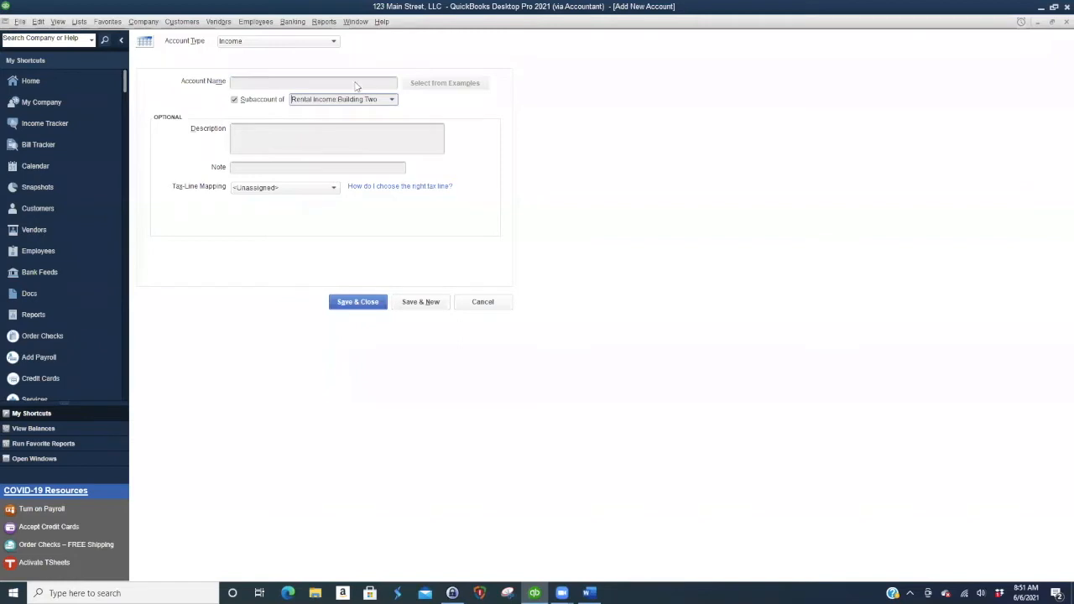
Add the next unit as an income subaccount of Rental Income:Building Two, saving it and starting another account.
{"action": "left_click", "coordinate": [352, 81]}
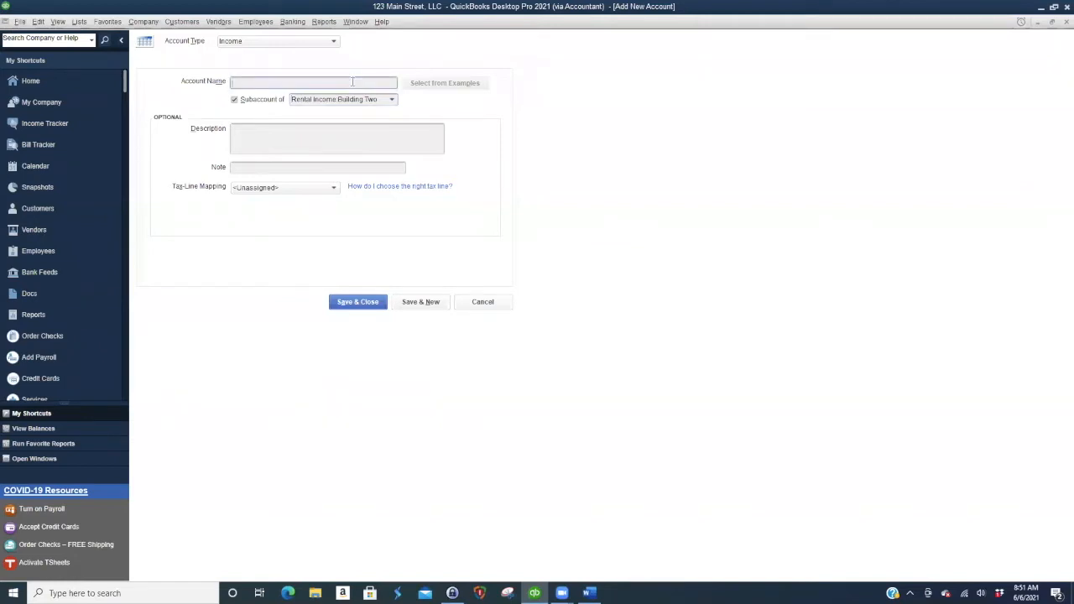
{"action": "type", "text": "U"}
{"action": "key", "text": "BackSpace"}
{"action": "left_click", "coordinate": [429, 304]}
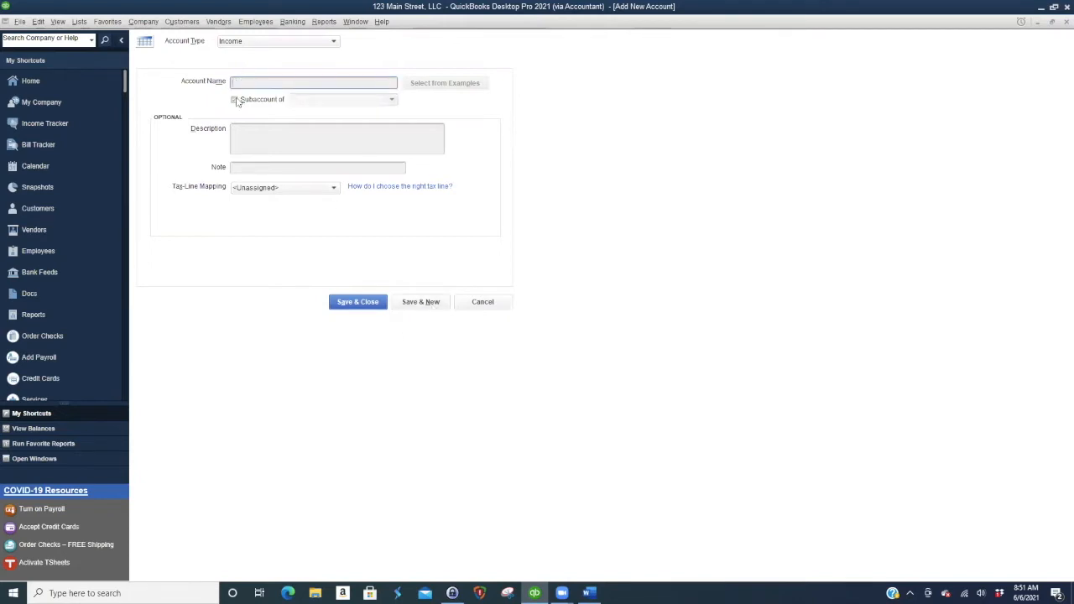
Add income account Unit F as a subaccount of Rental Income:Building Two, saving it and returning to the chart of accounts.
{"action": "left_click", "coordinate": [392, 102]}
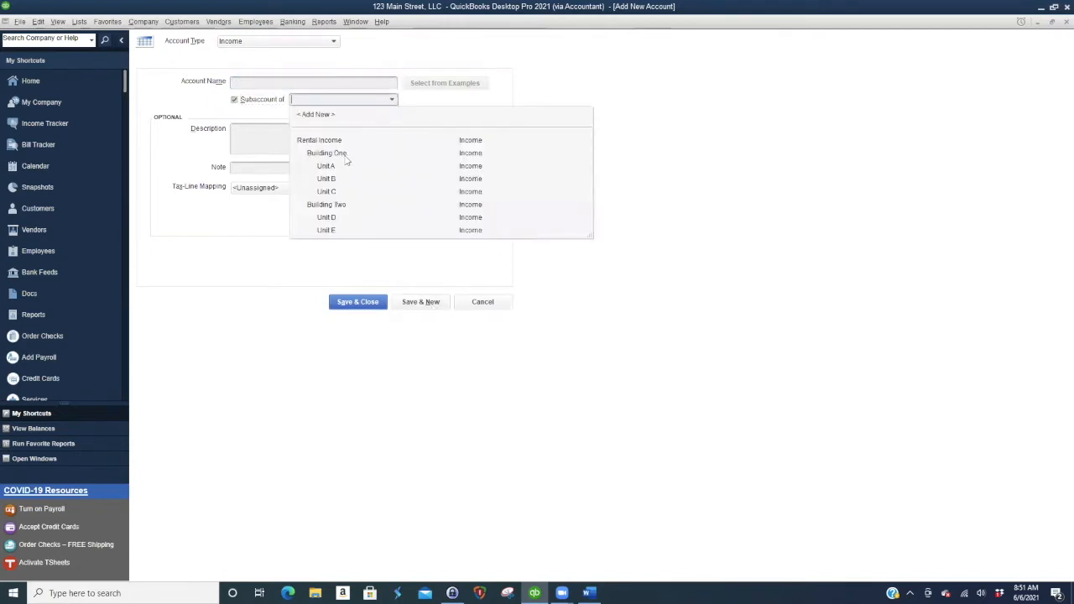
{"action": "left_click", "coordinate": [340, 207]}
{"action": "left_click", "coordinate": [274, 84]}
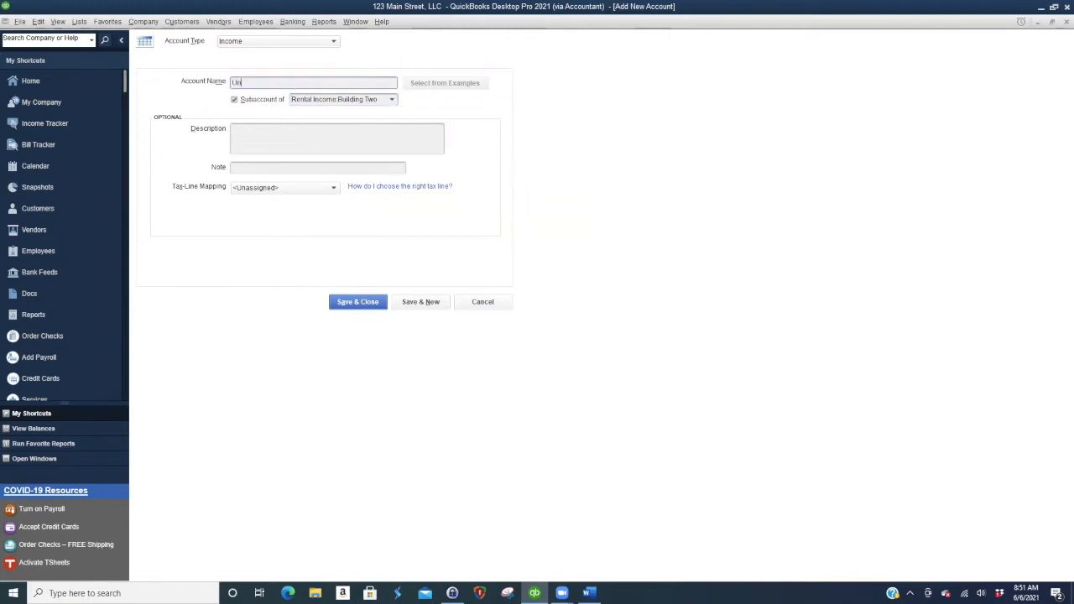
{"action": "left_click", "coordinate": [359, 304]}
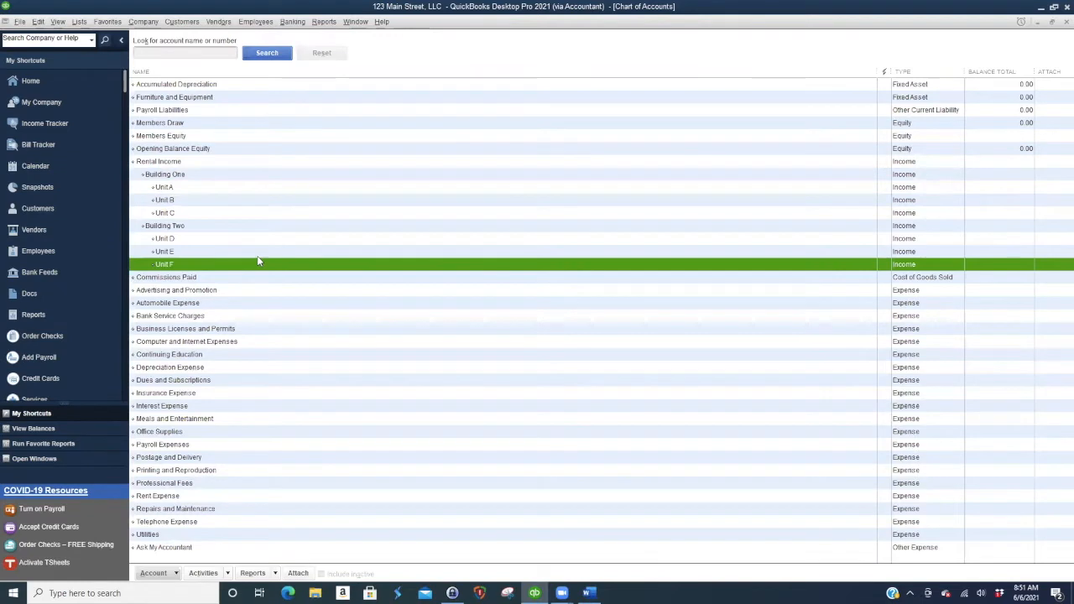
{"action": "left_click", "coordinate": [177, 178]}
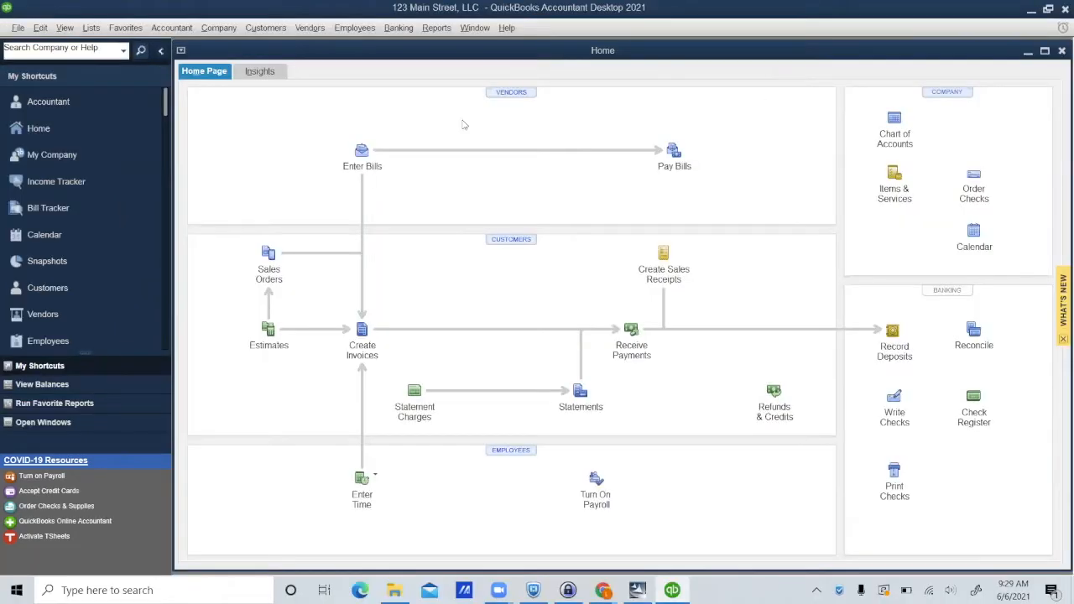
Open the chart of accounts and maximize its window to review the rental income subaccounts.
{"action": "left_click", "coordinate": [92, 29]}
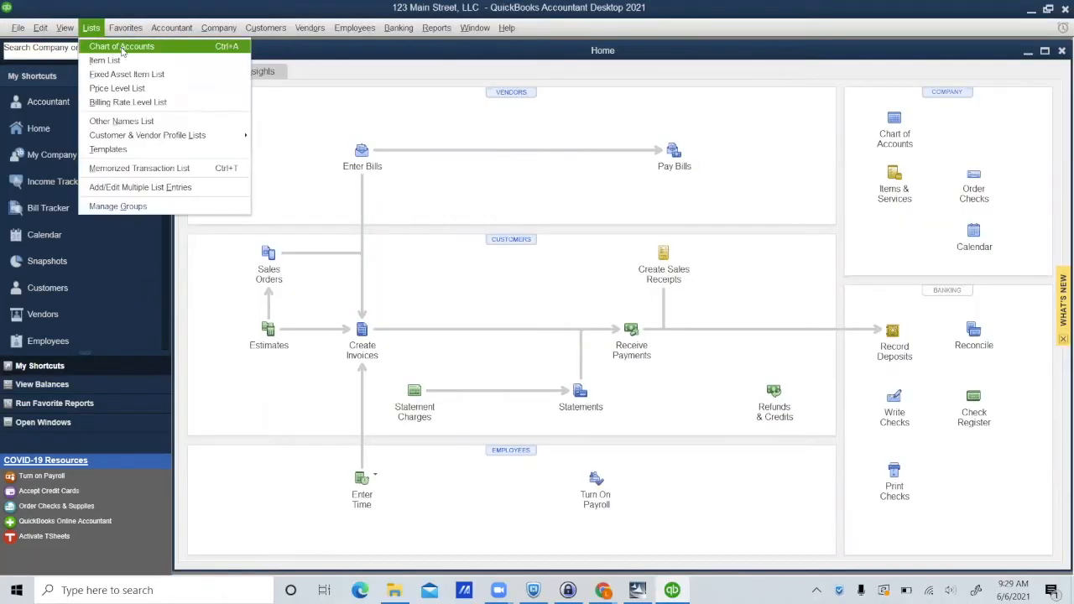
{"action": "left_click", "coordinate": [123, 47]}
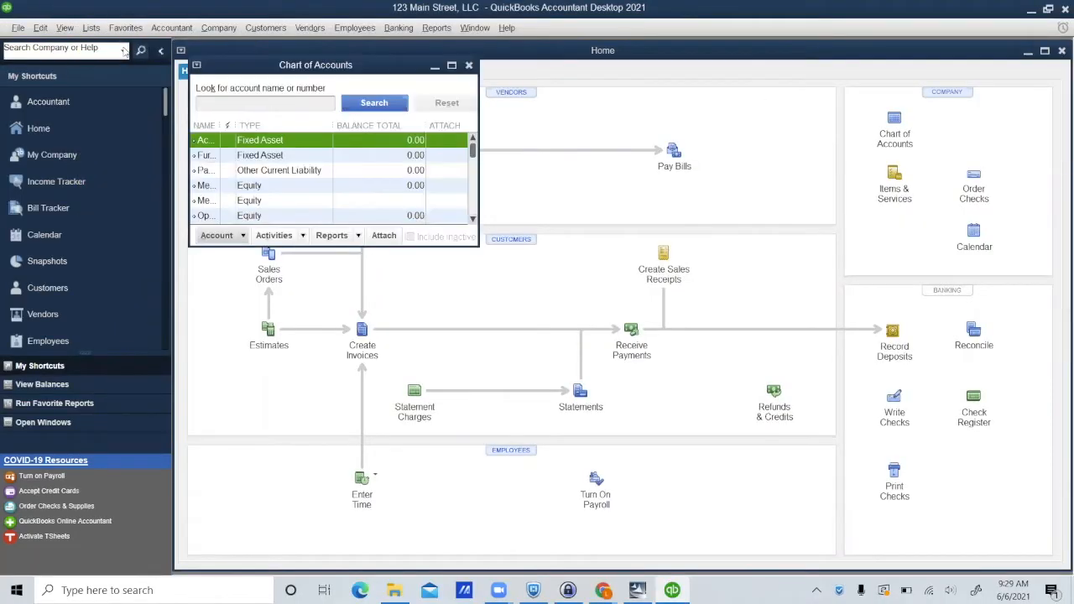
{"action": "left_click", "coordinate": [451, 65]}
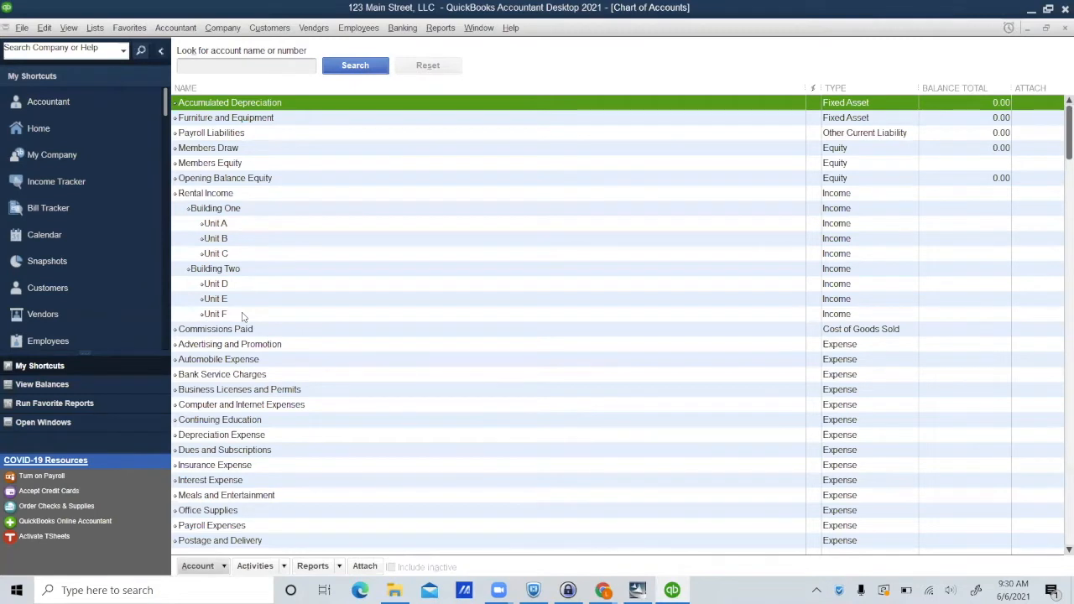
Open the item list and start a new Service item named Unit A.
{"action": "left_click", "coordinate": [97, 32]}
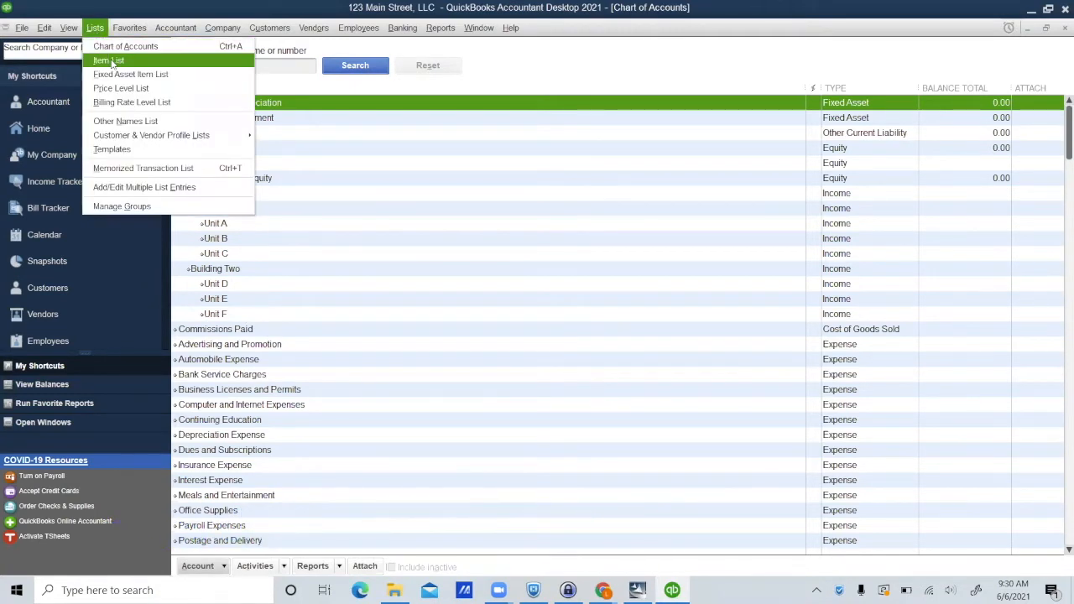
{"action": "left_click", "coordinate": [109, 62]}
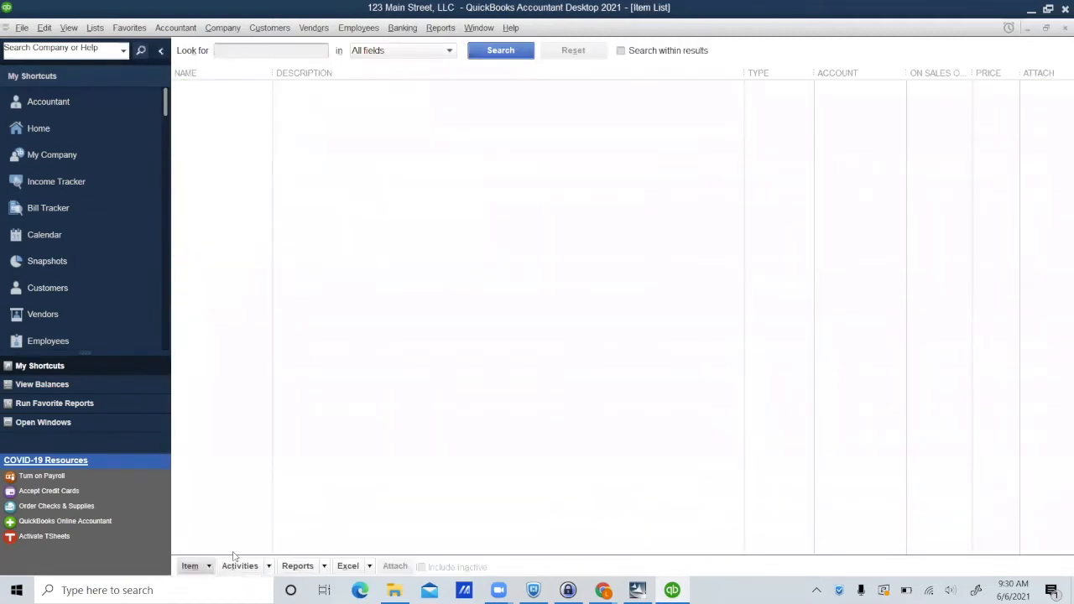
{"action": "left_click", "coordinate": [209, 567]}
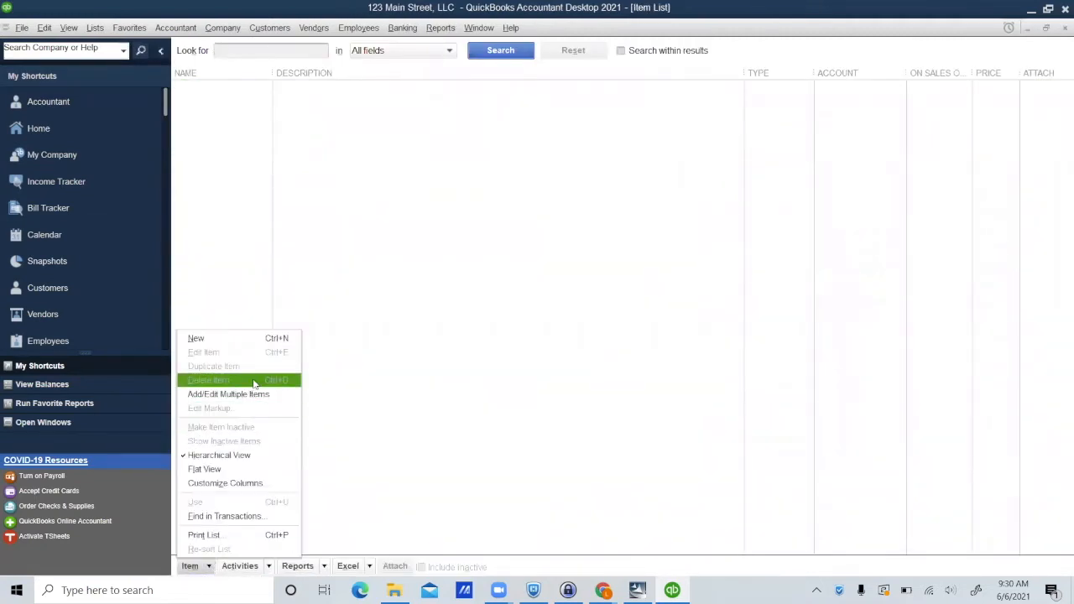
{"action": "left_click", "coordinate": [246, 339]}
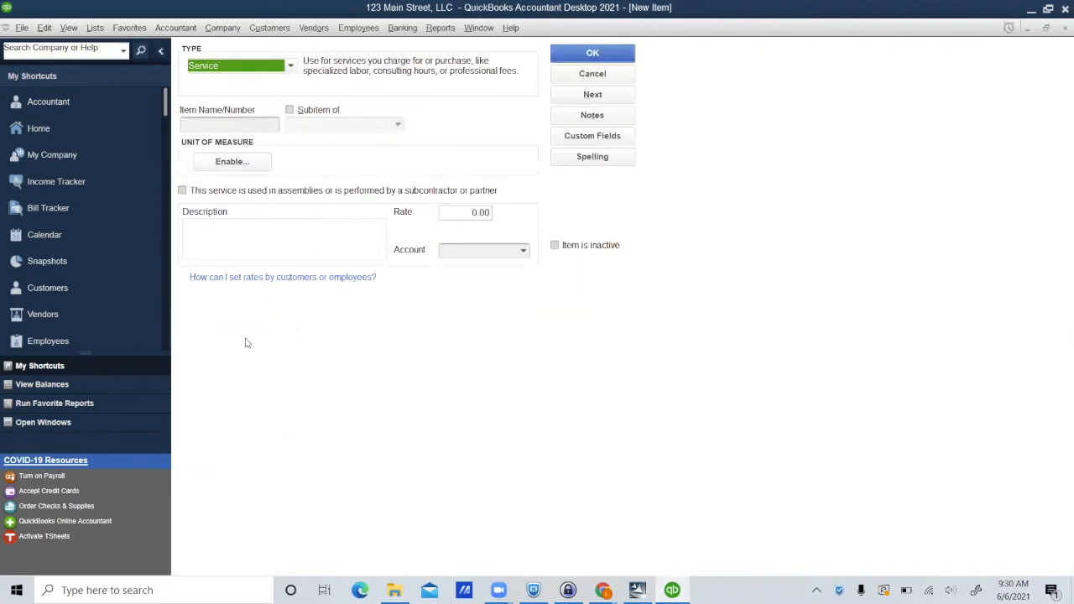
{"action": "left_click", "coordinate": [344, 94]}
{"action": "left_click", "coordinate": [229, 124]}
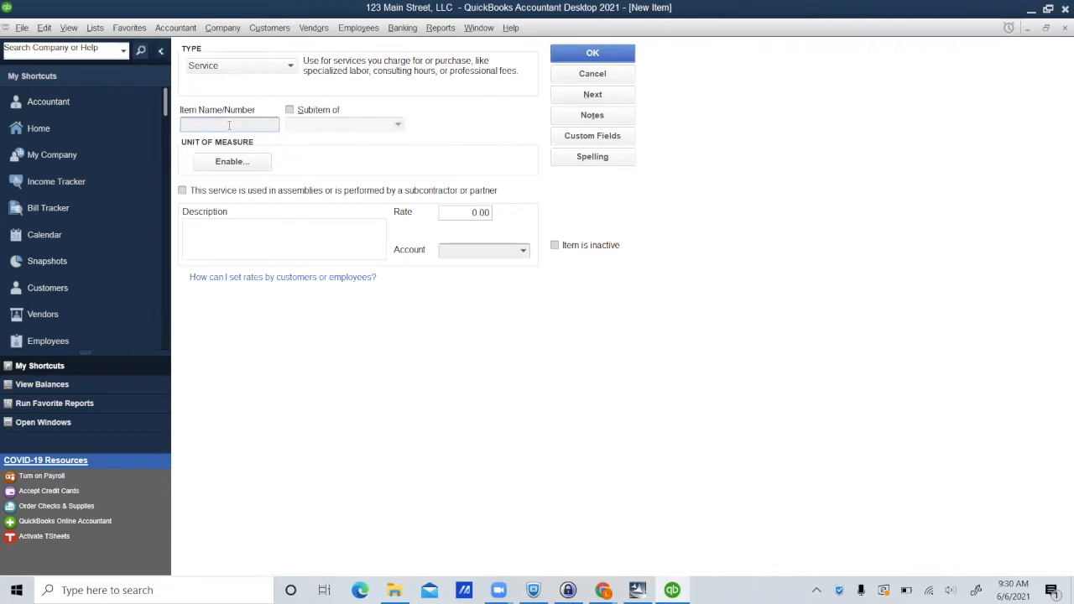
{"action": "type", "text": "Unit A"}
Set the Unit A item's rate to 1200 and its description to "Unit A - 6/1/21 - 5/31/21".
{"action": "left_click", "coordinate": [486, 212]}
{"action": "key", "text": "BackSpace"}
{"action": "key", "text": "BackSpace"}
{"action": "key", "text": "BackSpace"}
{"action": "type", "text": "1200"}
{"action": "left_click", "coordinate": [296, 231]}
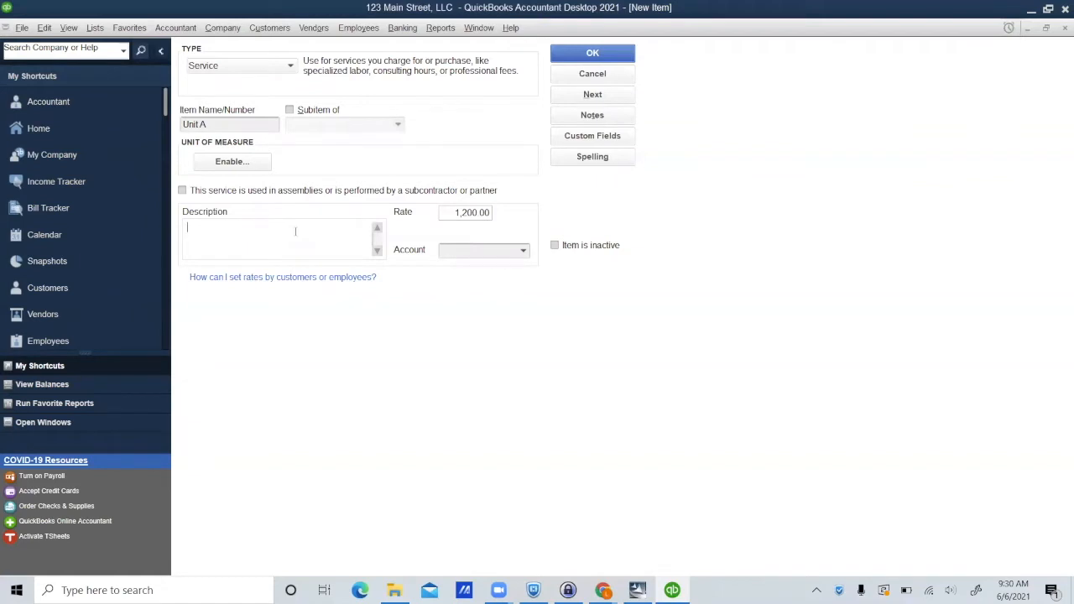
{"action": "type", "text": "6/1/21 - 5/31/21"}
{"action": "left_click", "coordinate": [188, 227]}
{"action": "type", "text": "Unit A -"}
Assign the Unit A item to account Rental Income:Building One:Unit A, saving it and starting another item.
{"action": "left_click", "coordinate": [592, 54]}
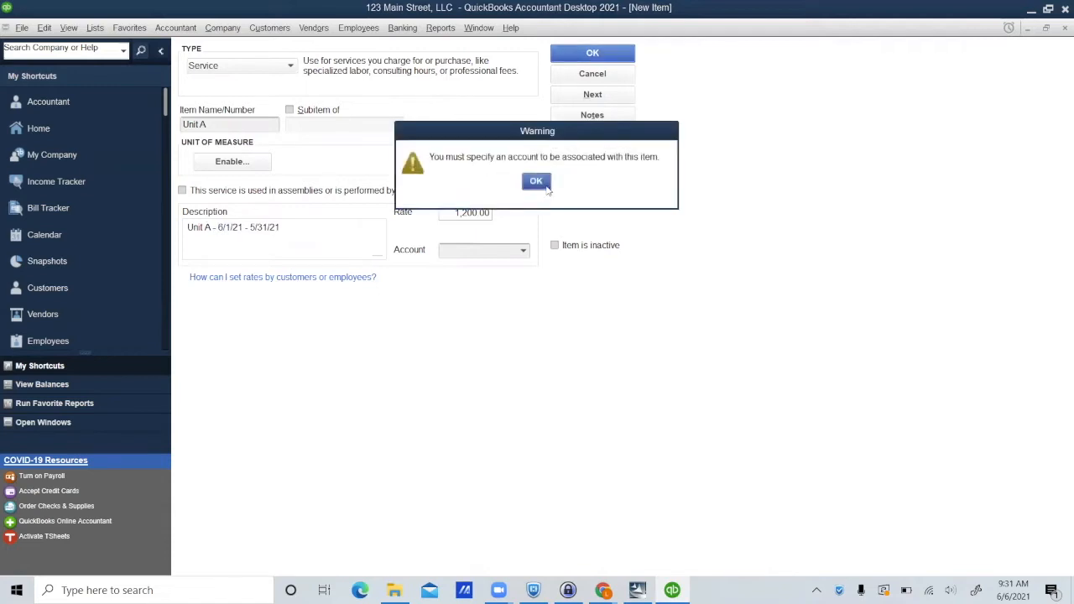
{"action": "left_click", "coordinate": [537, 182]}
{"action": "left_click", "coordinate": [524, 250]}
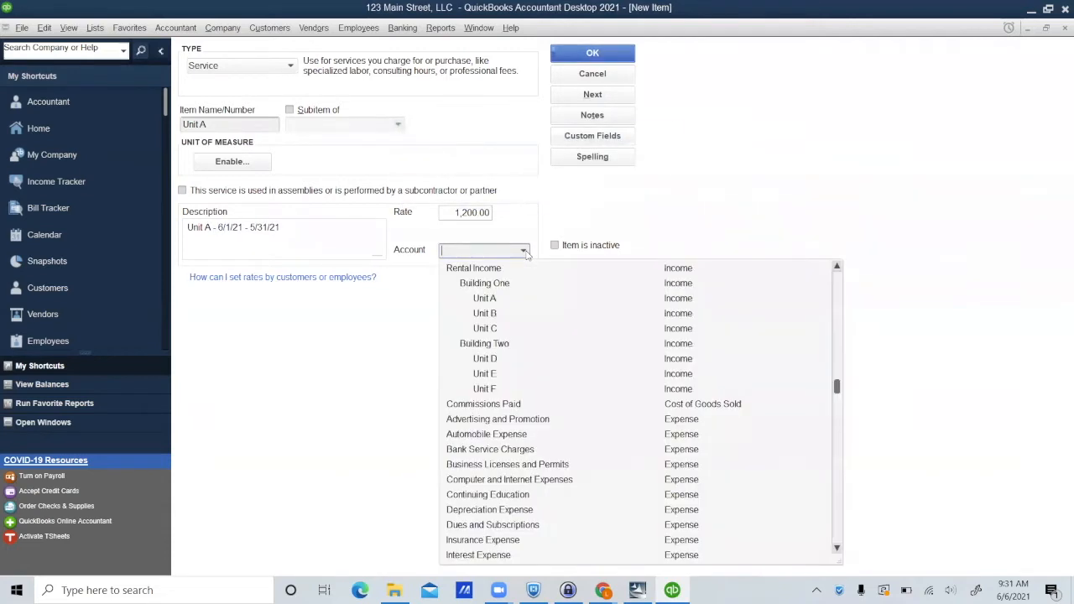
{"action": "left_click", "coordinate": [494, 298]}
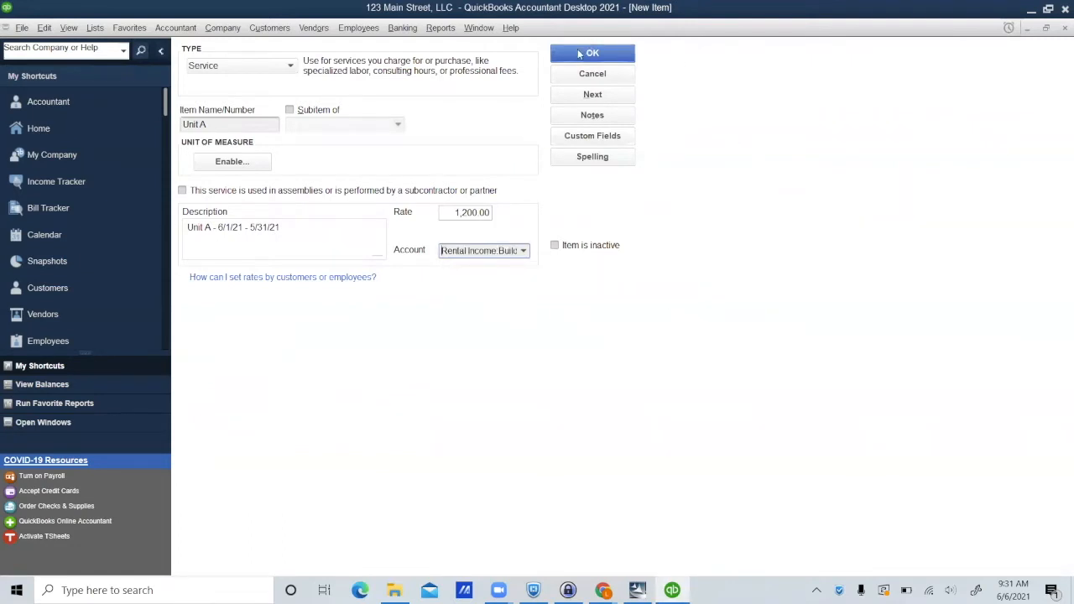
{"action": "left_click", "coordinate": [592, 95]}
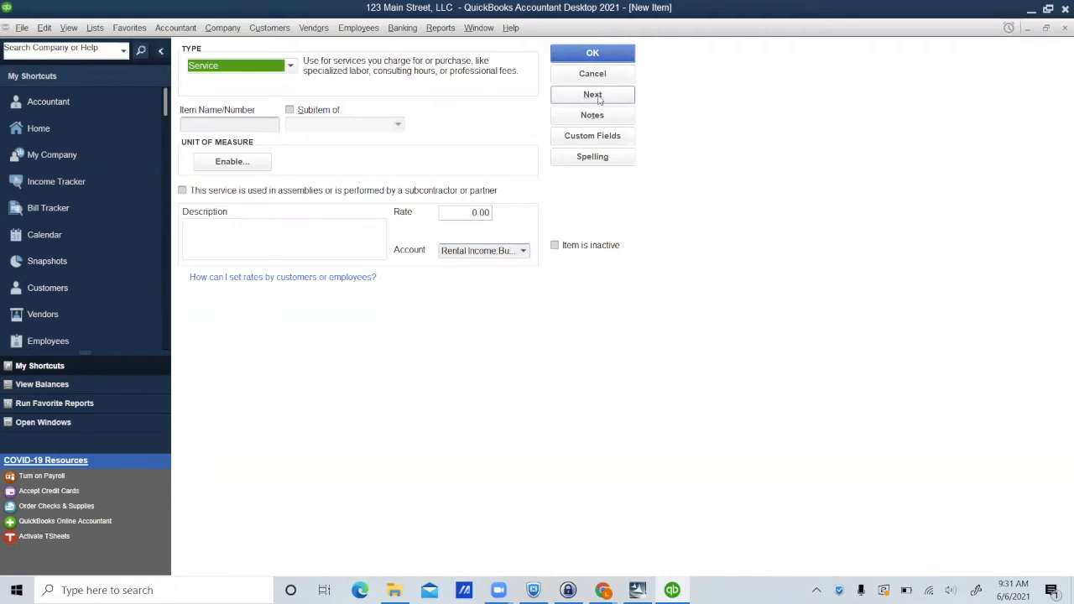
Create service item Unit B assigned to account Rental Income:Building One:Unit B, saving it and returning to the item list.
{"action": "left_click", "coordinate": [238, 125]}
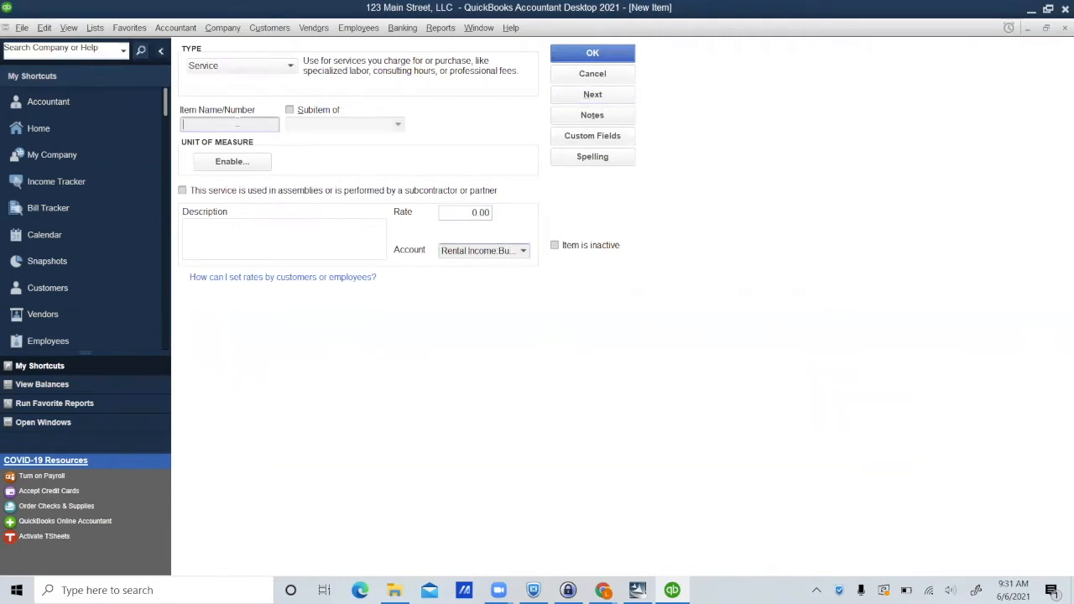
{"action": "type", "text": "Unit B"}
{"action": "left_click", "coordinate": [524, 250]}
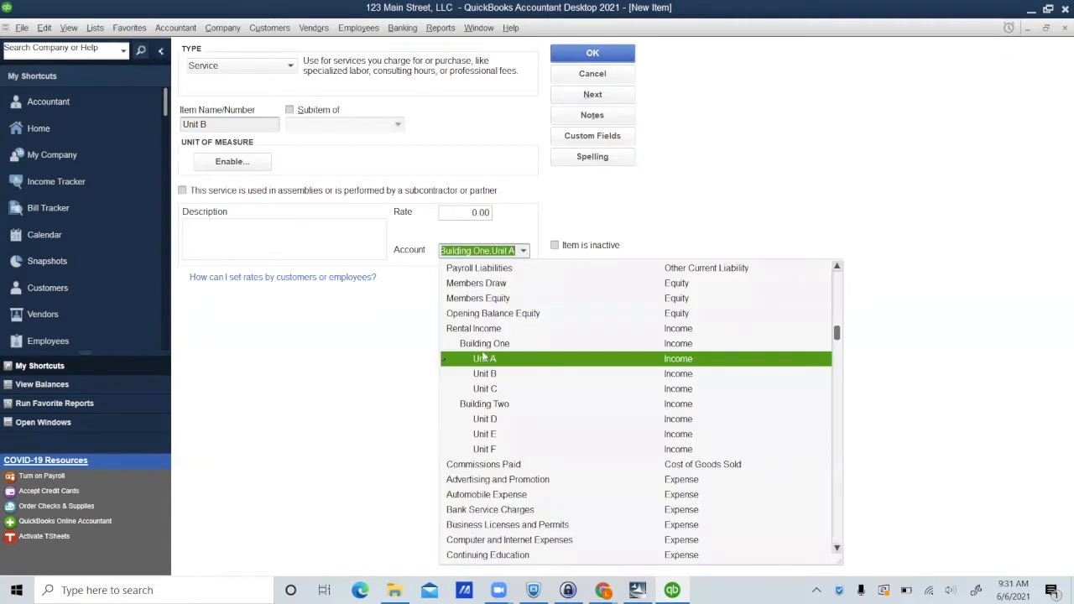
{"action": "left_click", "coordinate": [498, 375]}
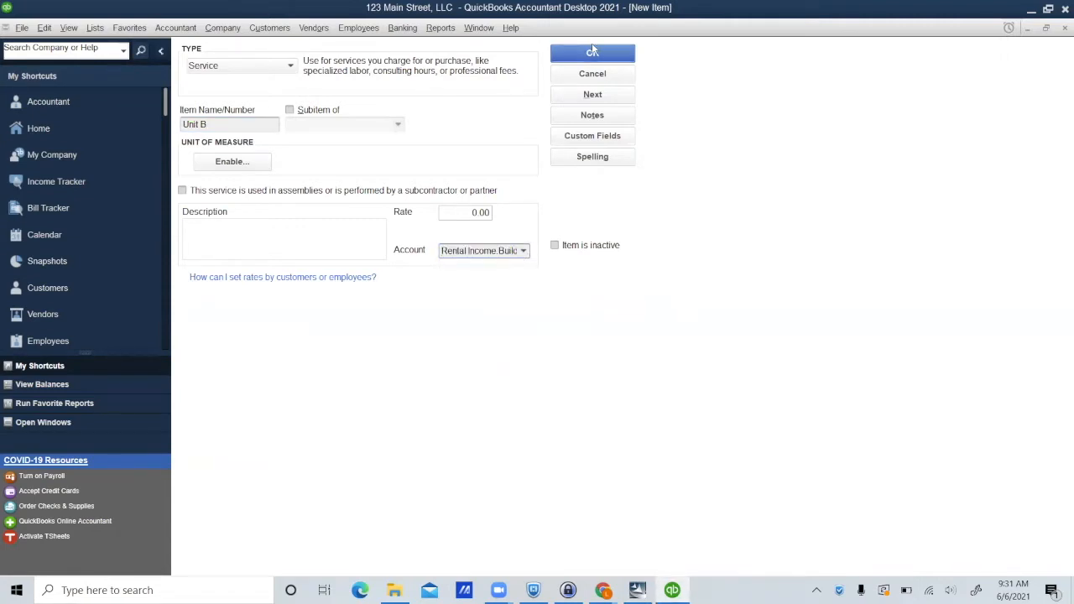
{"action": "left_click", "coordinate": [606, 55]}
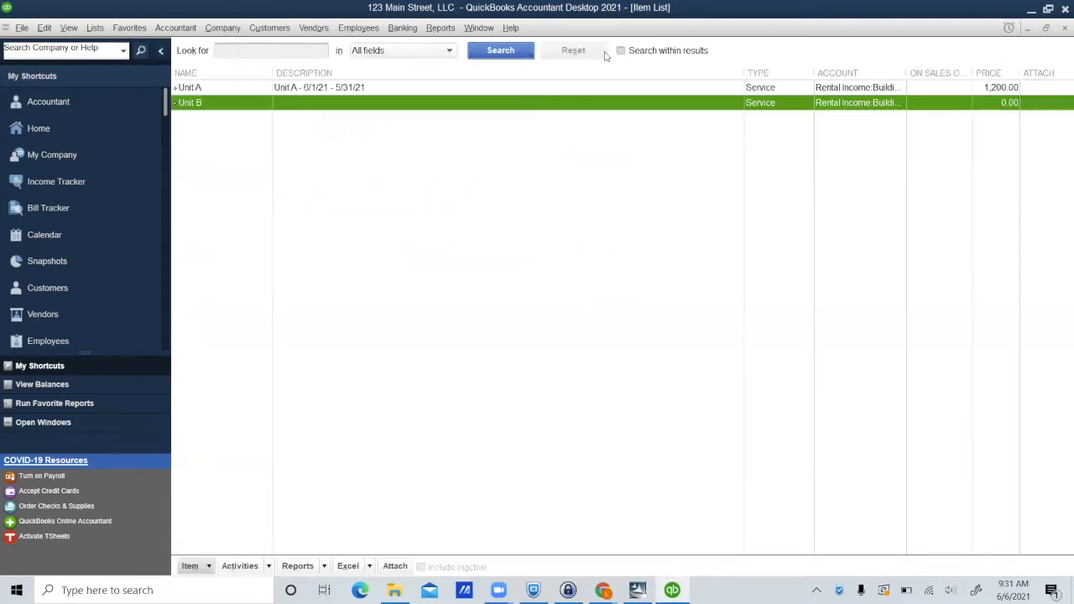
Create service item Unit C assigned to account Rental Income:Building One:Unit C, saving it and starting another item.
{"action": "left_click", "coordinate": [190, 566]}
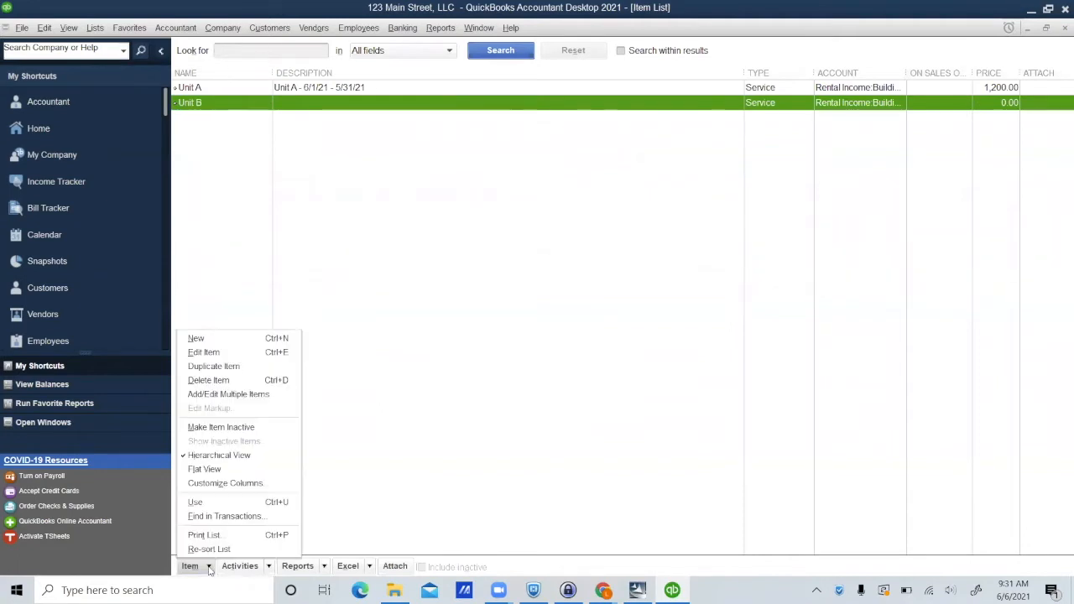
{"action": "left_click", "coordinate": [201, 338]}
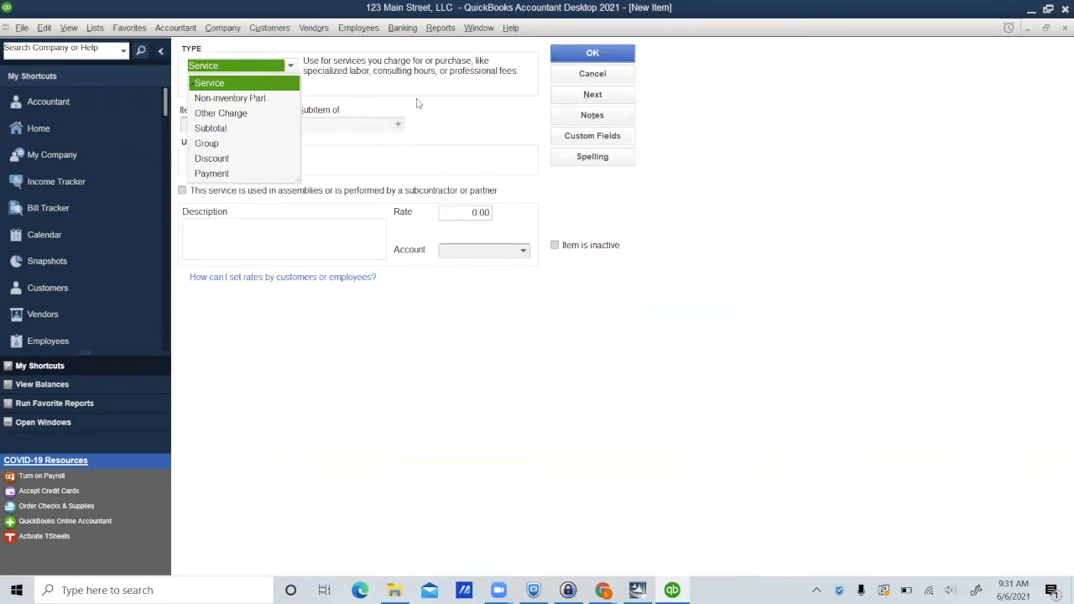
{"action": "key", "text": "Return"}
{"action": "key", "text": "Tab"}
{"action": "type", "text": "Un"}
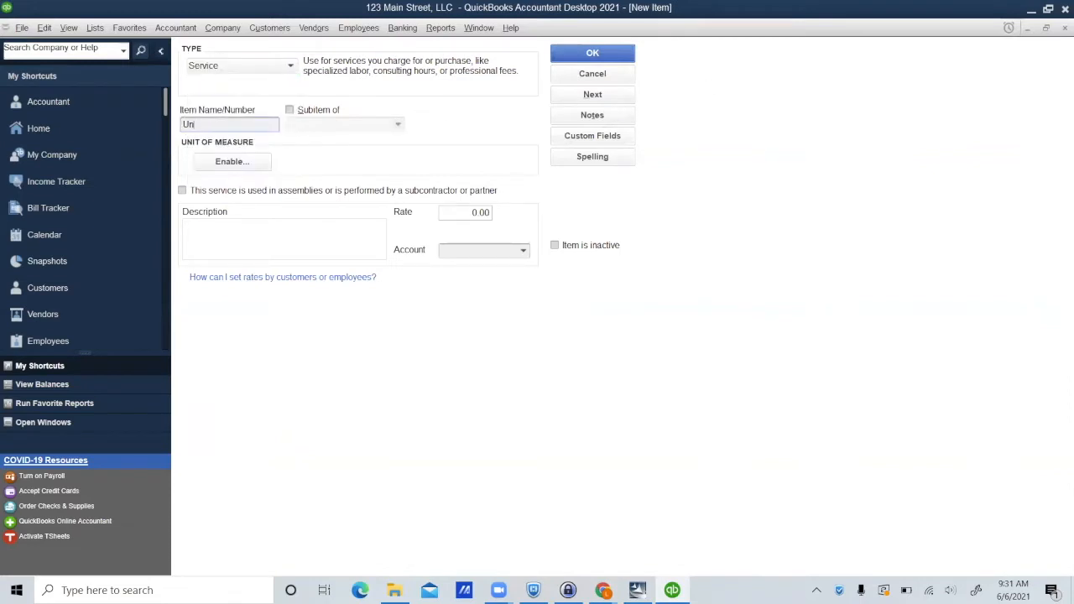
{"action": "type", "text": "it C"}
{"action": "left_click", "coordinate": [471, 254]}
{"action": "type", "text": "Unit"}
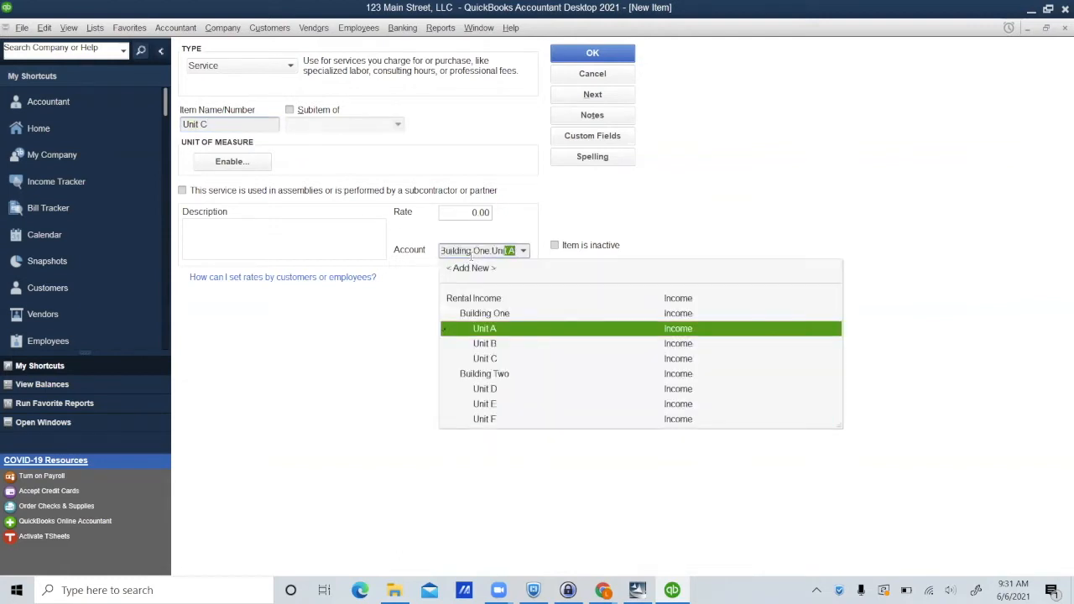
{"action": "left_click", "coordinate": [498, 361]}
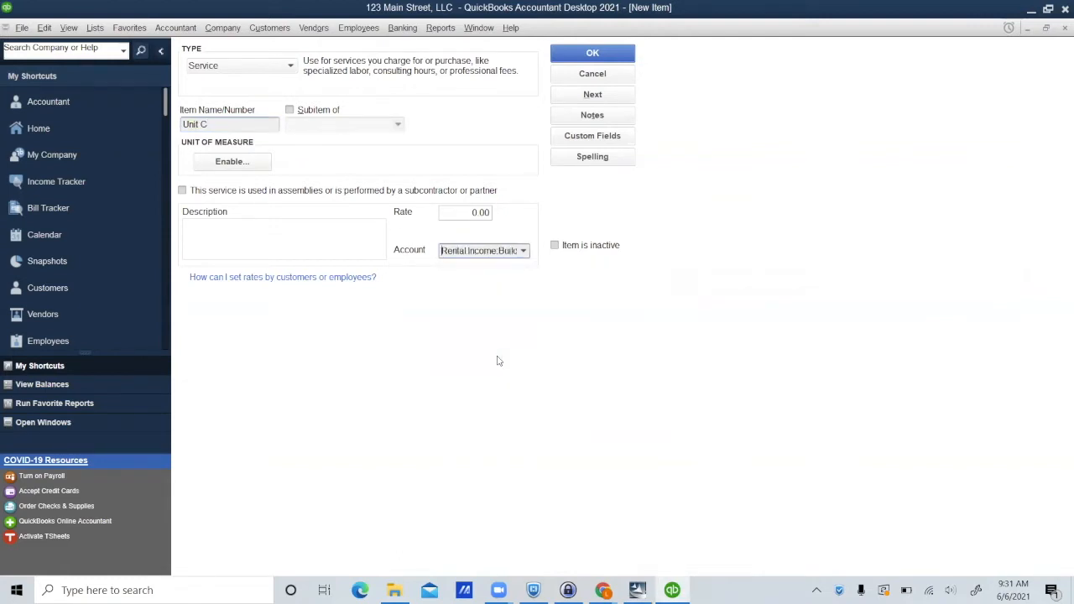
{"action": "left_click", "coordinate": [594, 97]}
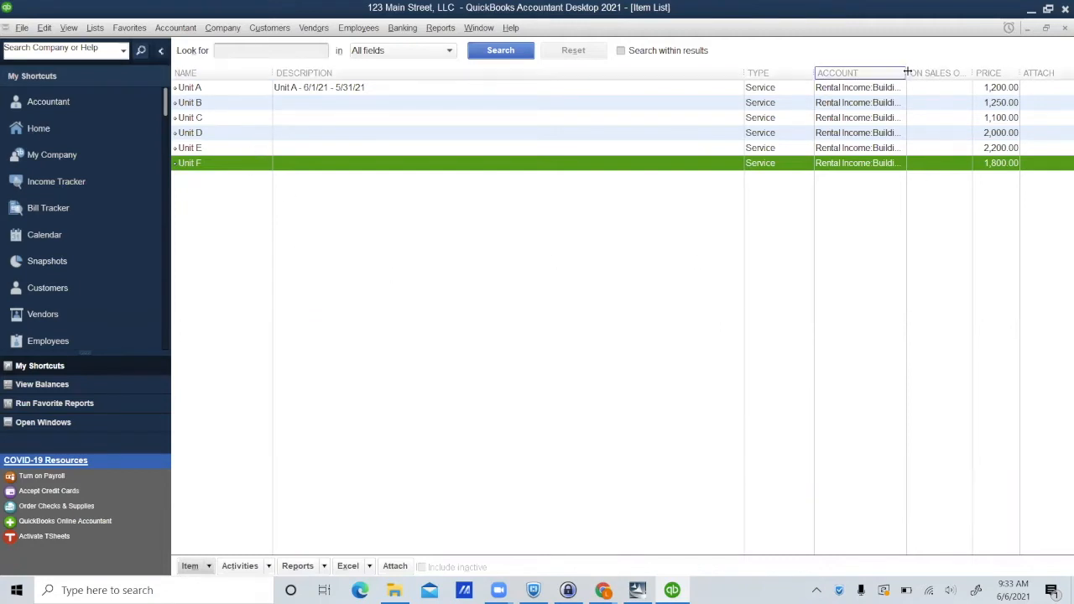
Widen the item list's Account column and narrow its Description column to show full account paths, then select the Unit A item.
{"action": "left_click_drag", "start_coordinate": [907, 72], "coordinate": [960, 72]}
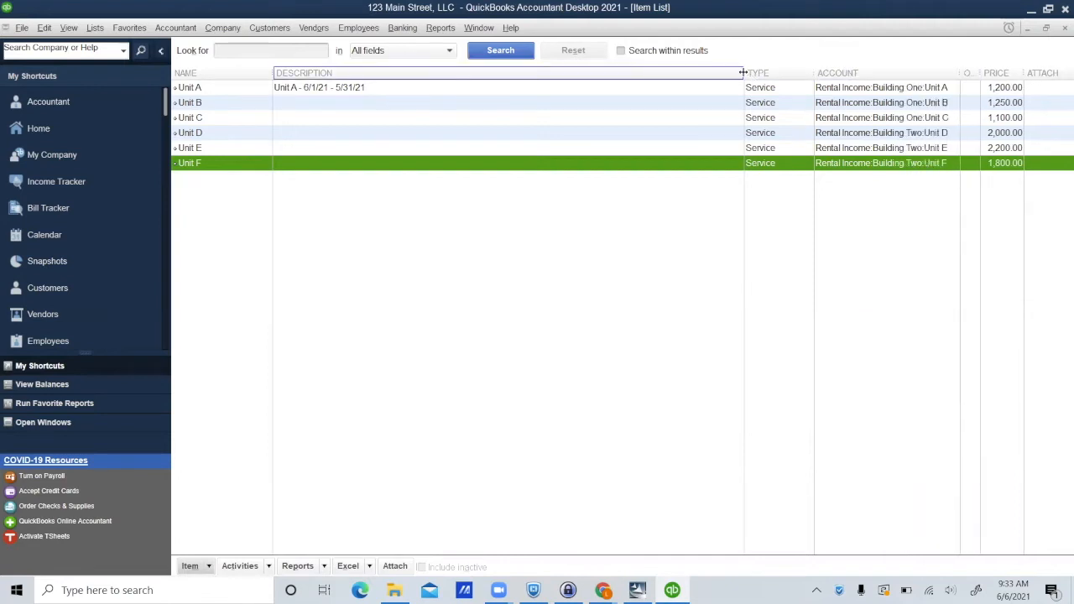
{"action": "left_click_drag", "start_coordinate": [743, 72], "coordinate": [364, 72]}
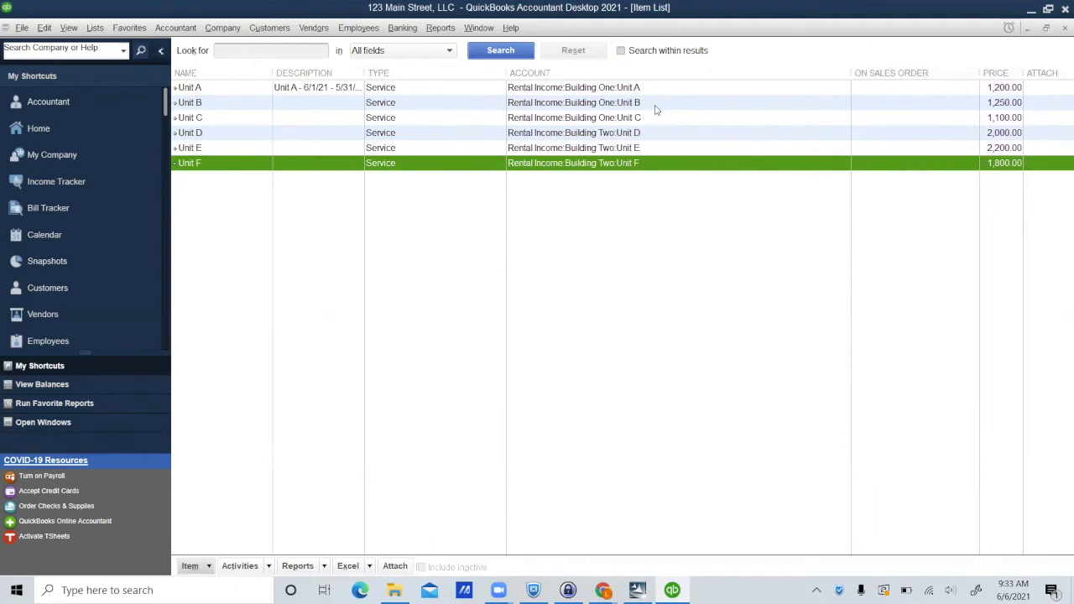
{"action": "left_click", "coordinate": [616, 148]}
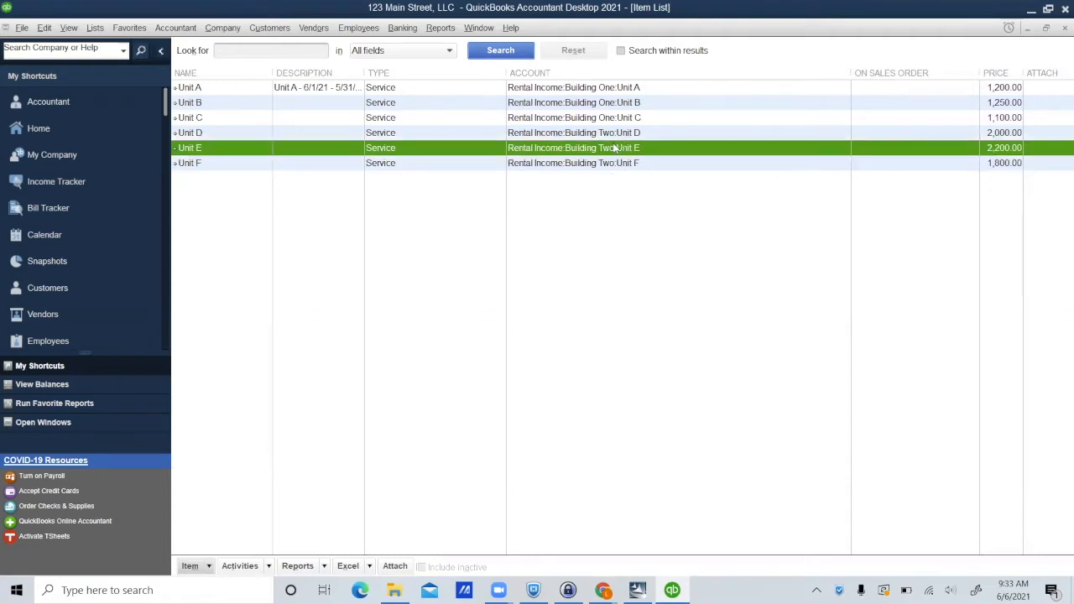
{"action": "key", "text": "Up"}
{"action": "key", "text": "Up"}
{"action": "key", "text": "Up"}
{"action": "key", "text": "Up"}
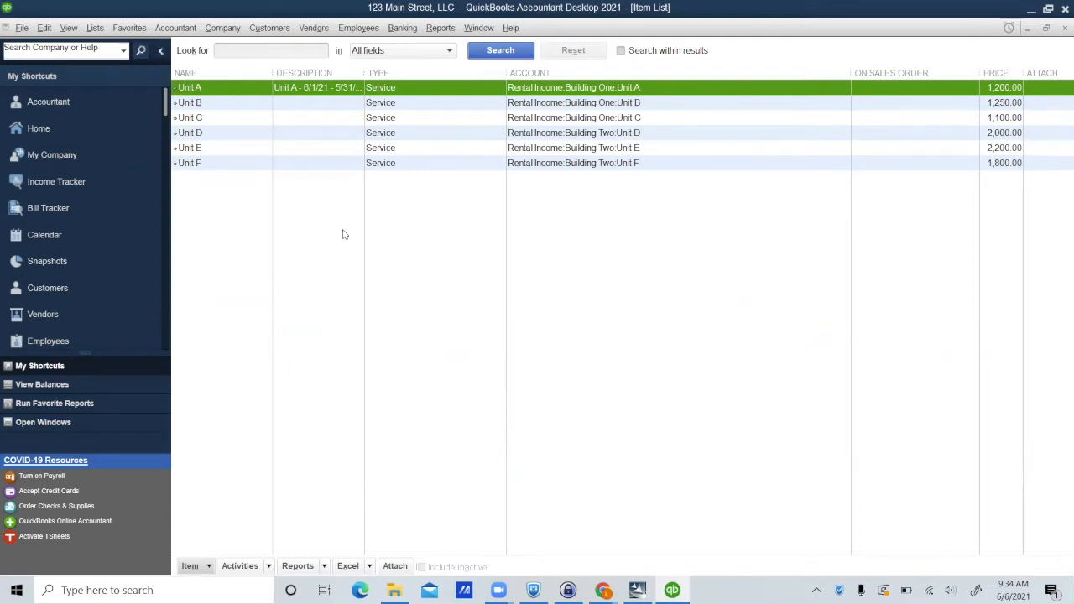
Open the Customer Center and add a new customer named Building One.
{"action": "left_click", "coordinate": [270, 29]}
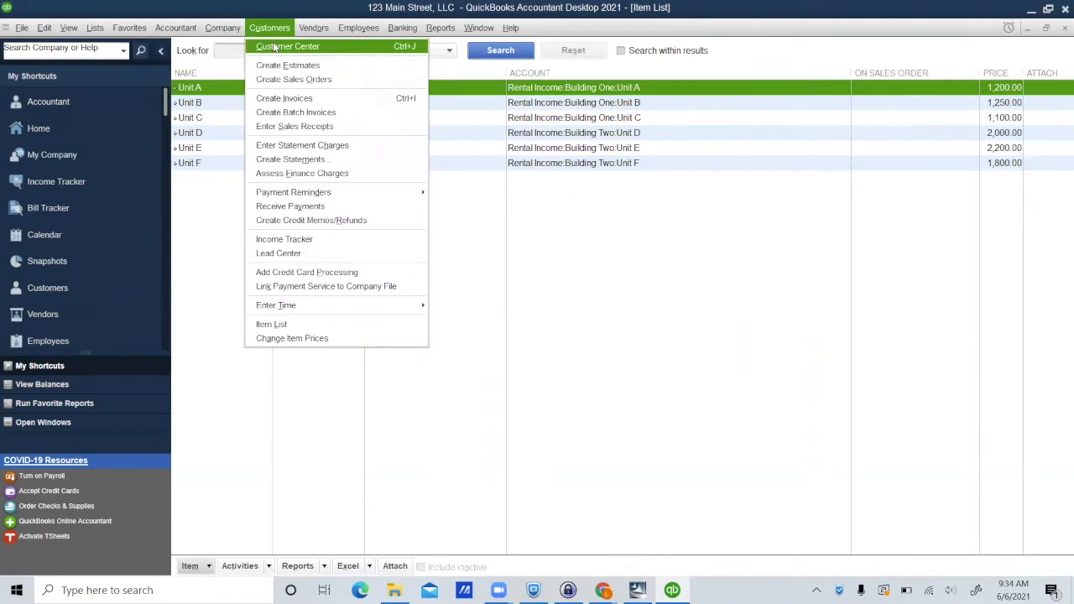
{"action": "left_click", "coordinate": [274, 47]}
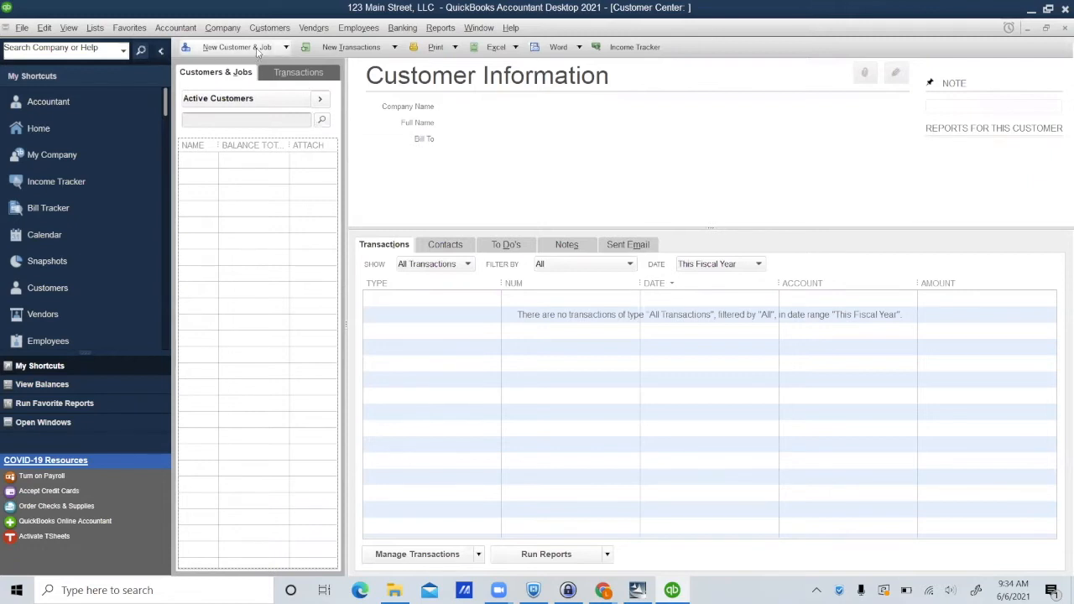
{"action": "left_click", "coordinate": [257, 51]}
{"action": "left_click", "coordinate": [229, 66]}
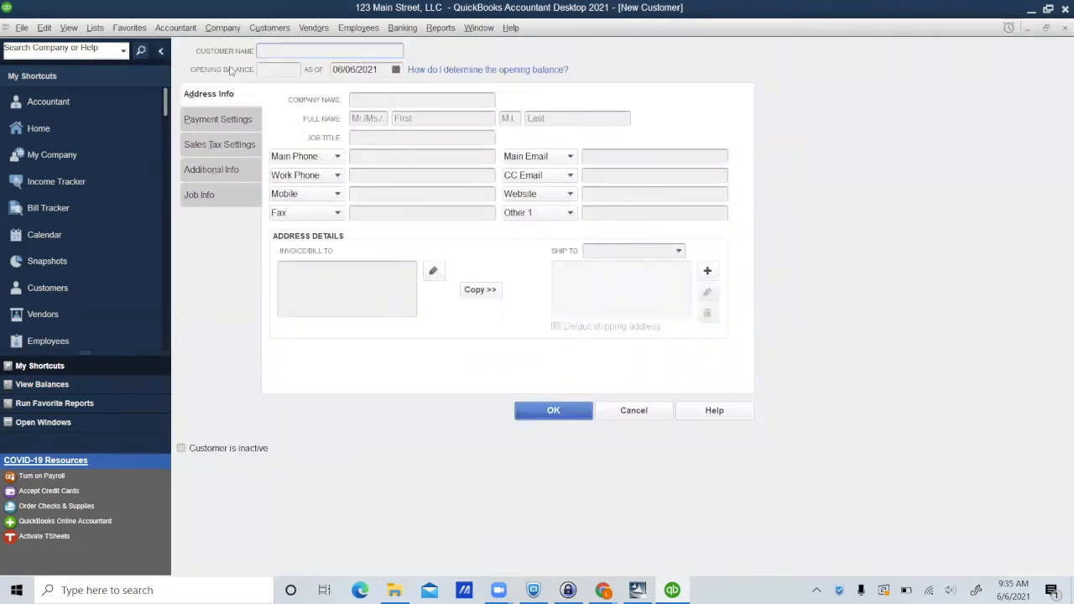
{"action": "type", "text": "Building One"}
{"action": "left_click", "coordinate": [566, 421]}
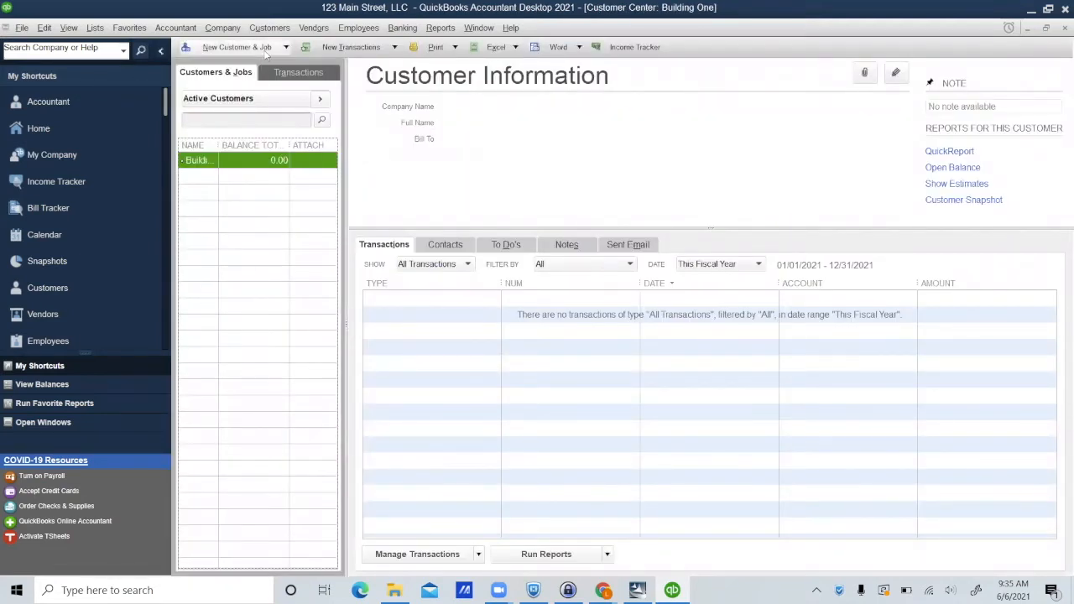
Add a job named Unit A under customer Building One and save it.
{"action": "left_click", "coordinate": [266, 50]}
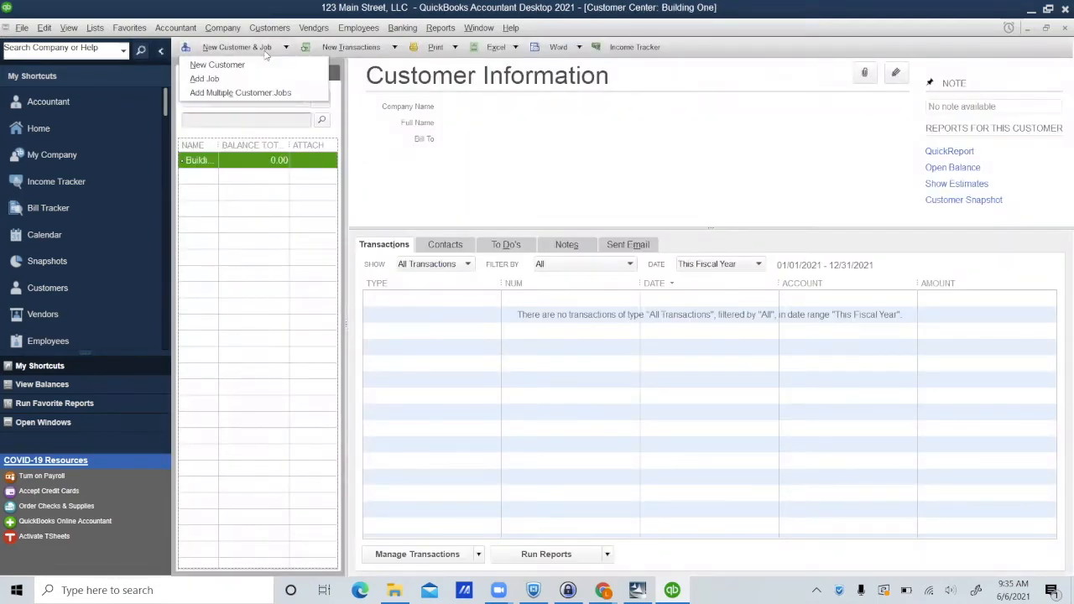
{"action": "left_click", "coordinate": [202, 79]}
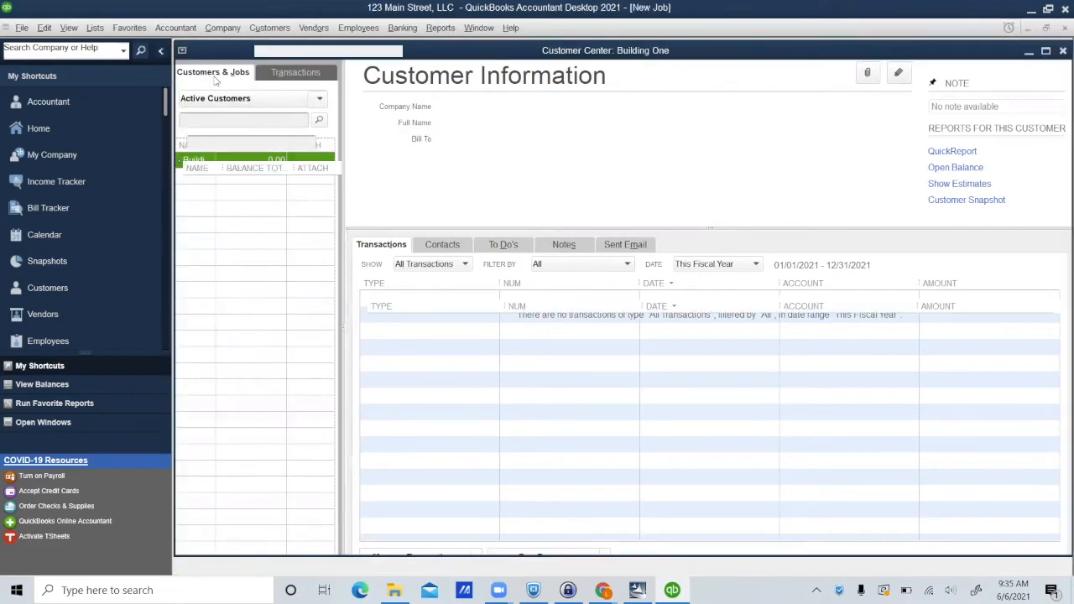
{"action": "type", "text": "Unit A"}
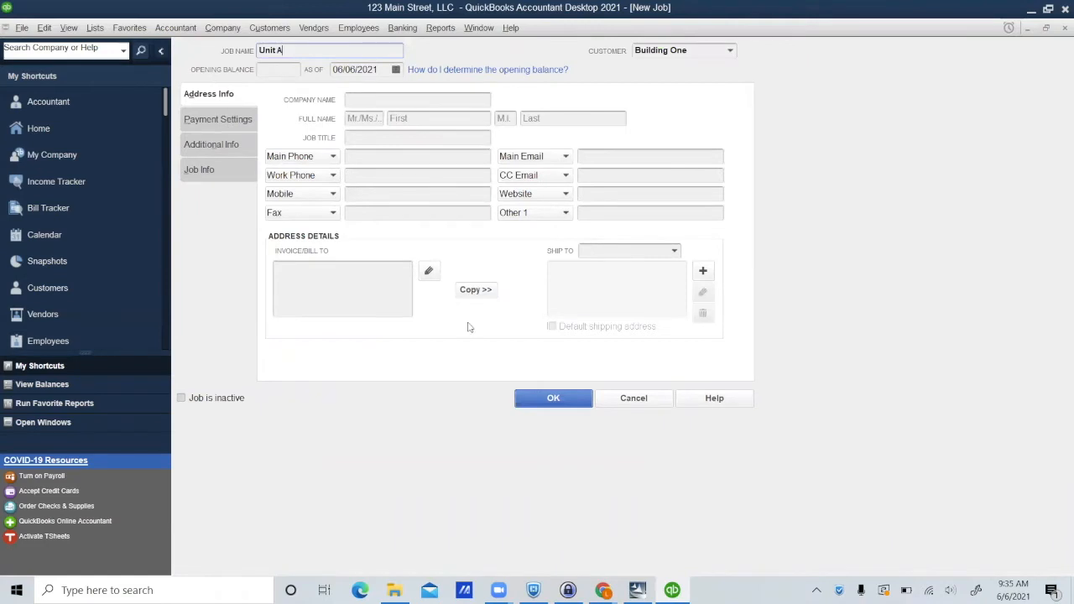
{"action": "left_click", "coordinate": [552, 399]}
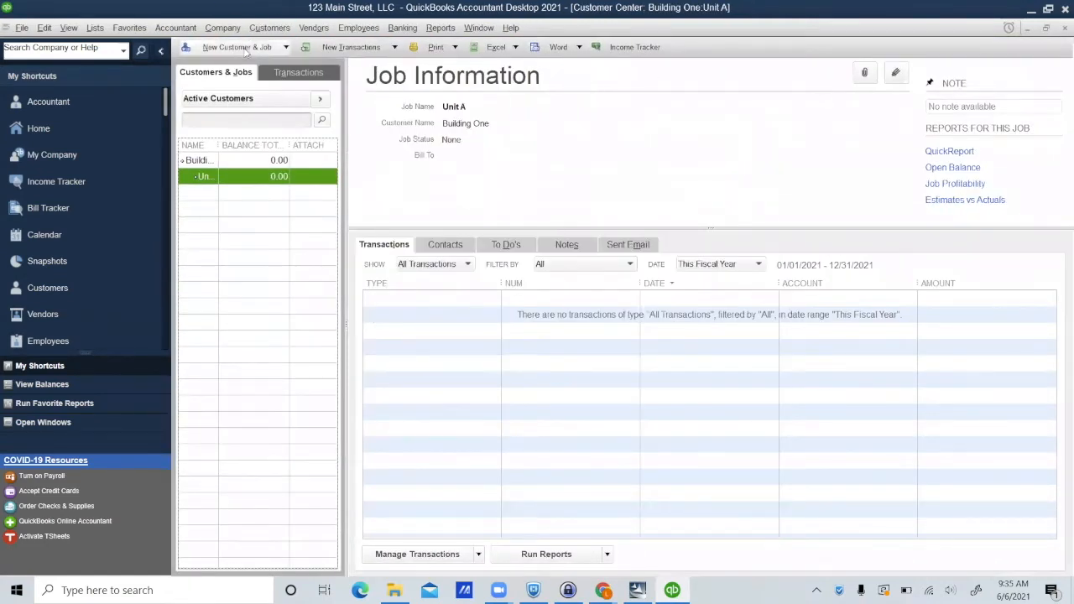
Add a job named Unit B under Building One:Unit A and save it.
{"action": "left_click", "coordinate": [237, 47]}
{"action": "left_click", "coordinate": [205, 79]}
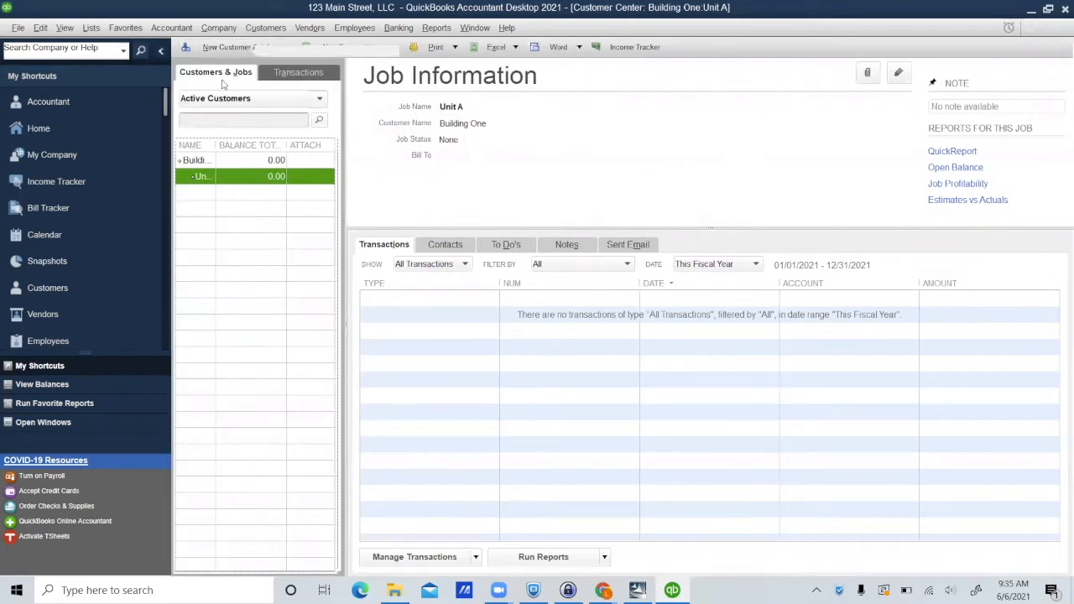
{"action": "type", "text": "Unit B"}
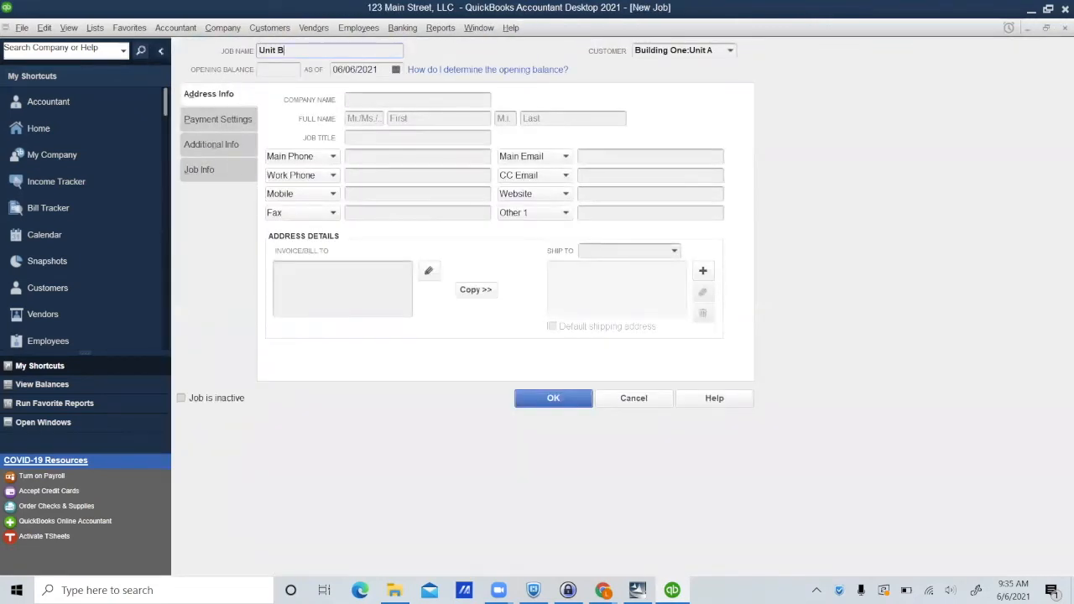
{"action": "left_click", "coordinate": [554, 398]}
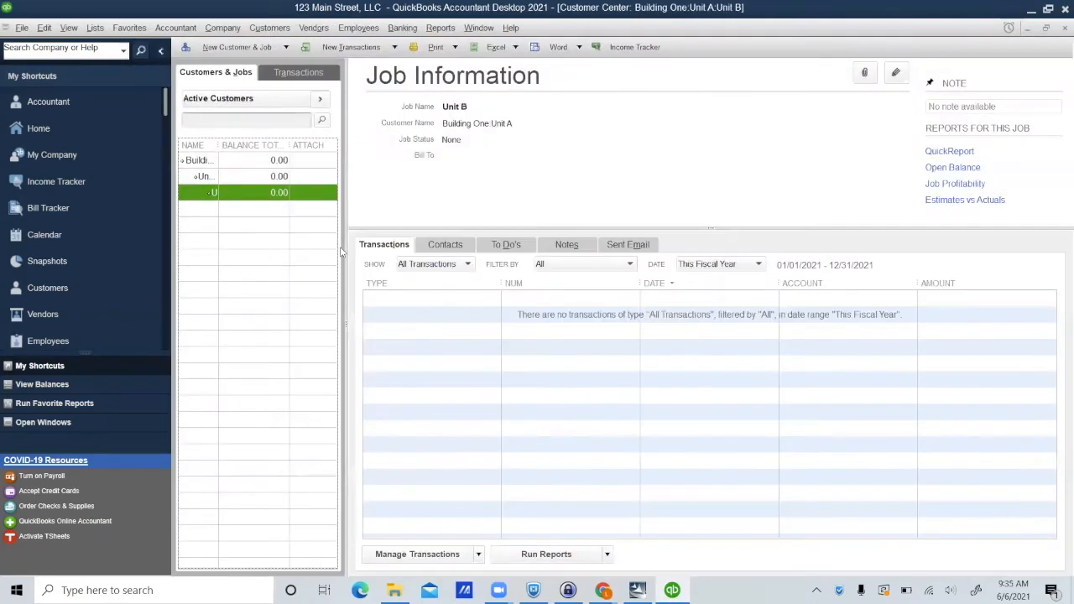
Widen the customer list's Name column and reassign job Unit B to customer Building One.
{"action": "left_click_drag", "start_coordinate": [214, 148], "coordinate": [293, 148]}
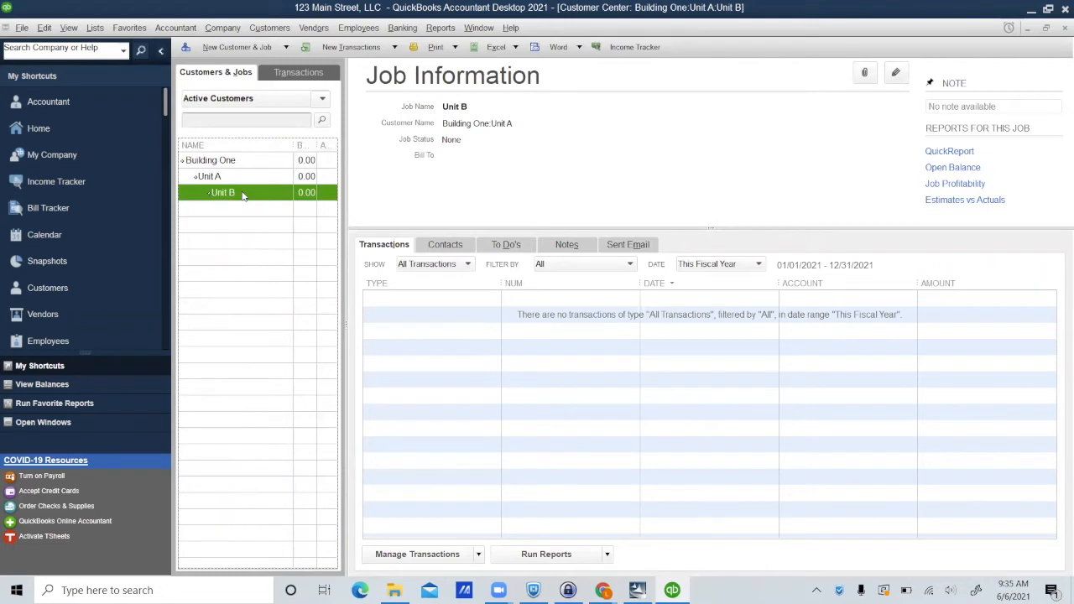
{"action": "right_click", "coordinate": [243, 195]}
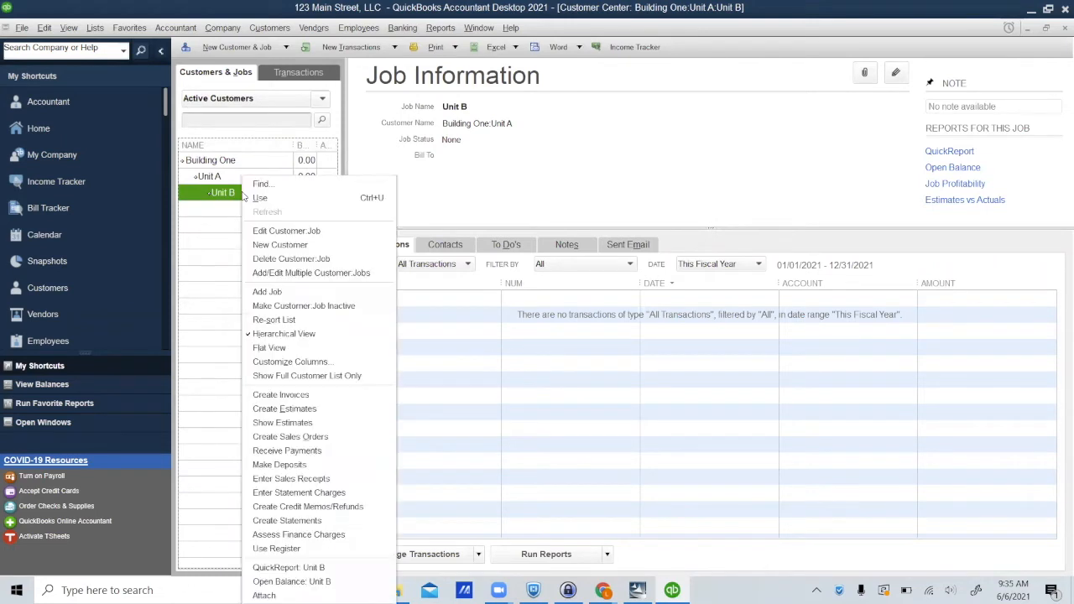
{"action": "left_click", "coordinate": [278, 237]}
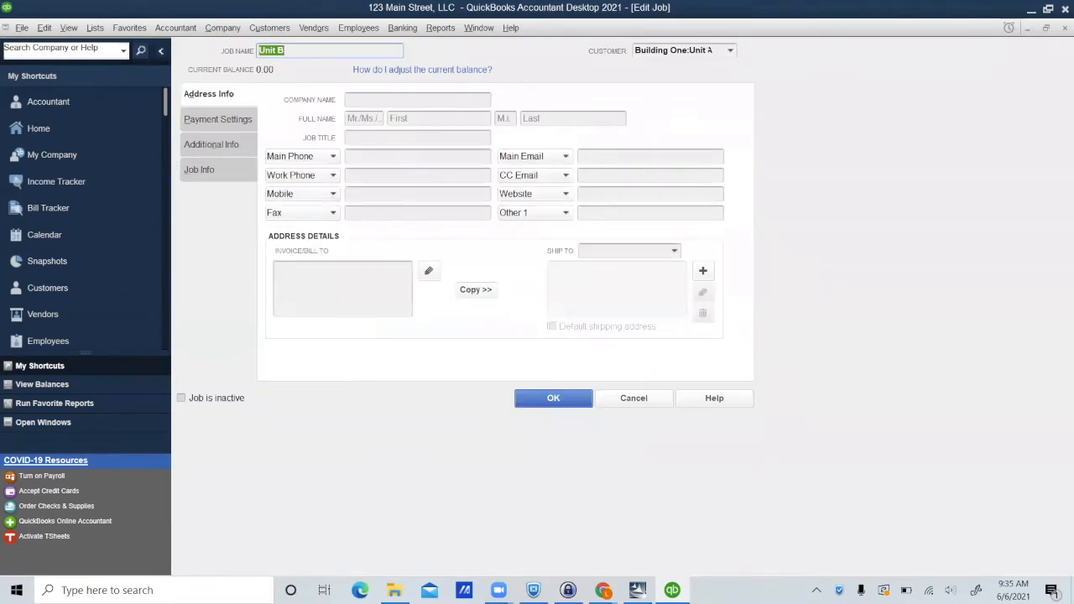
{"action": "left_click", "coordinate": [730, 51]}
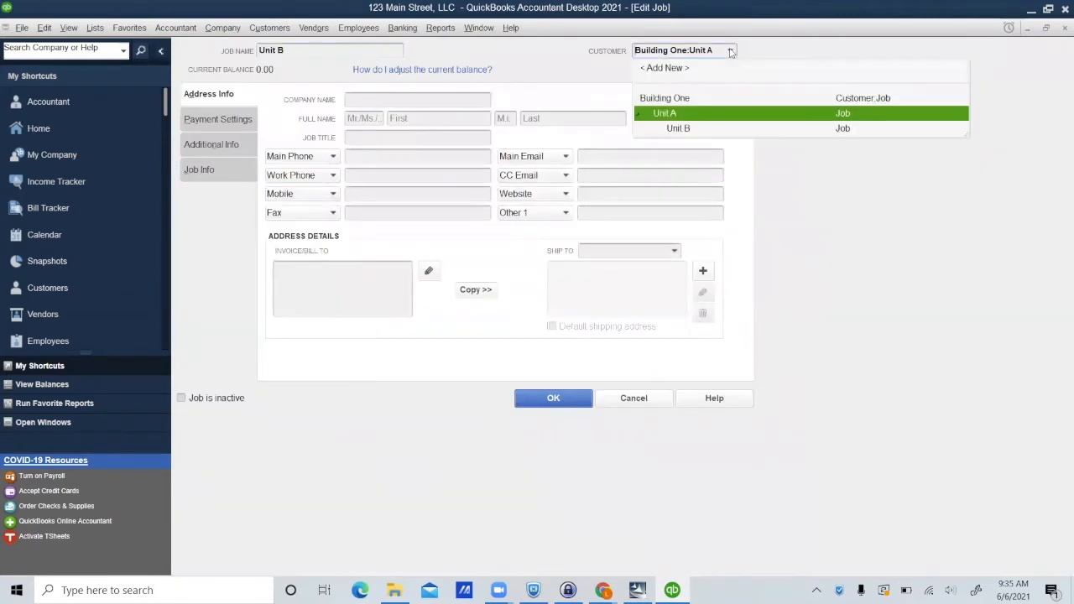
{"action": "left_click", "coordinate": [682, 98]}
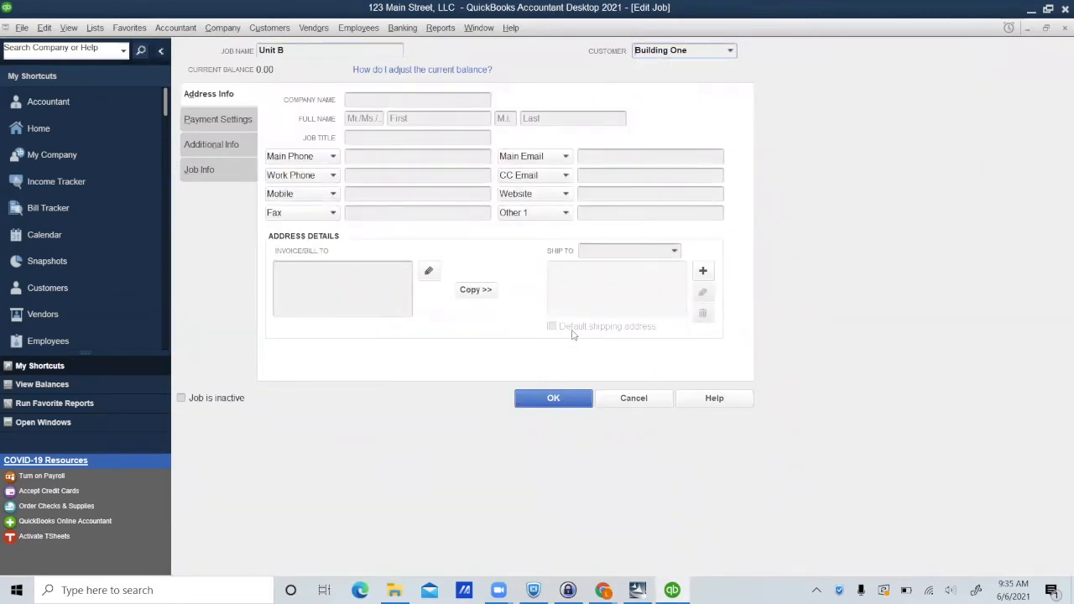
{"action": "left_click", "coordinate": [553, 398]}
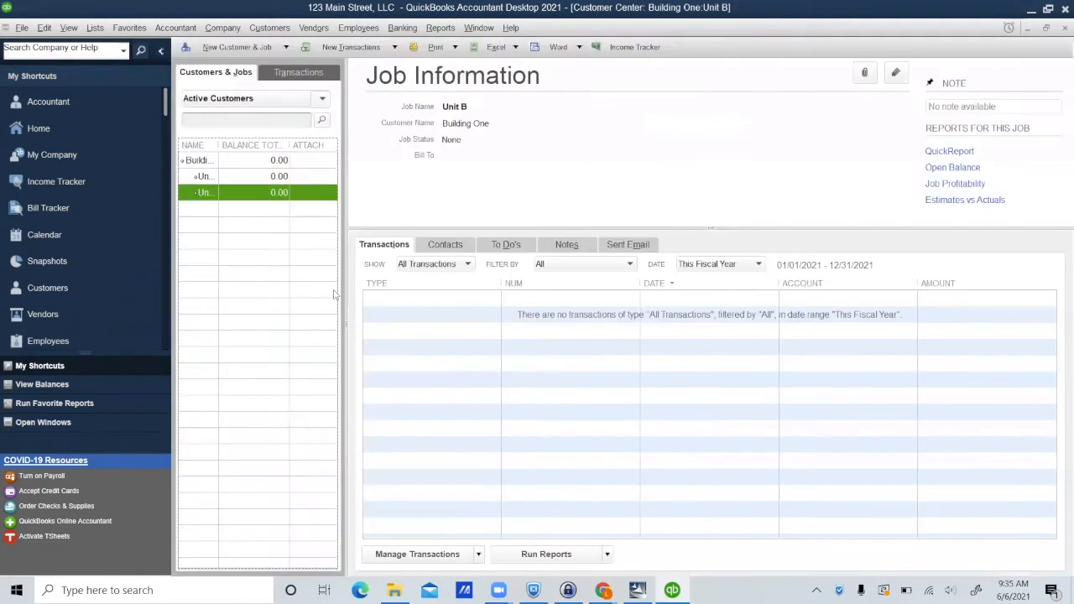
Collapse the shortcuts sidebar to make room for wider customer names, and add a job named Unit C under Building One:Unit B.
{"action": "left_click", "coordinate": [160, 50]}
{"action": "left_click_drag", "start_coordinate": [70, 145], "coordinate": [102, 148]}
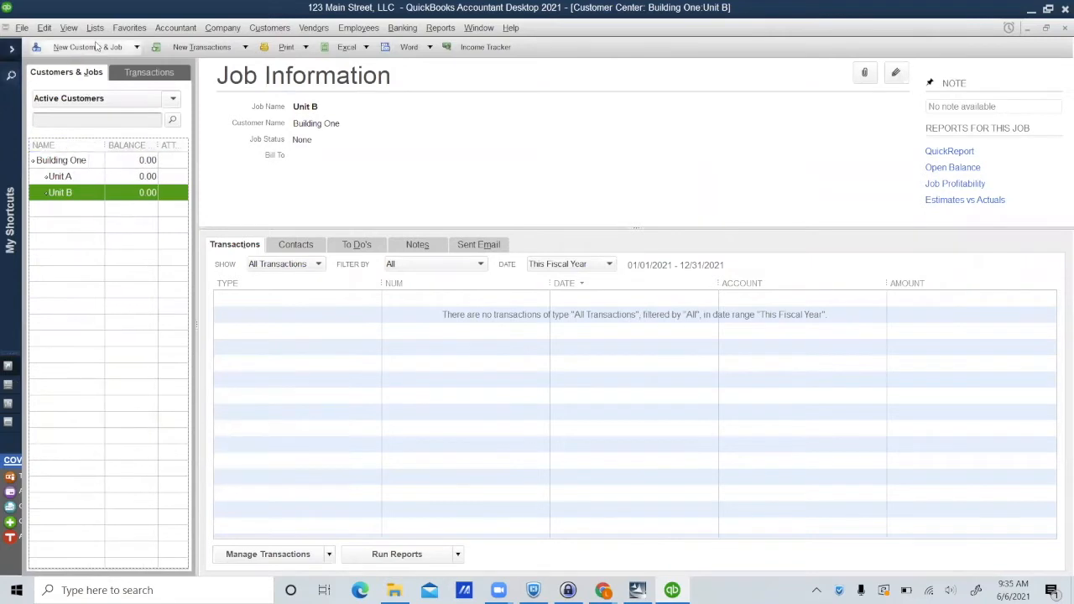
{"action": "left_click", "coordinate": [96, 47]}
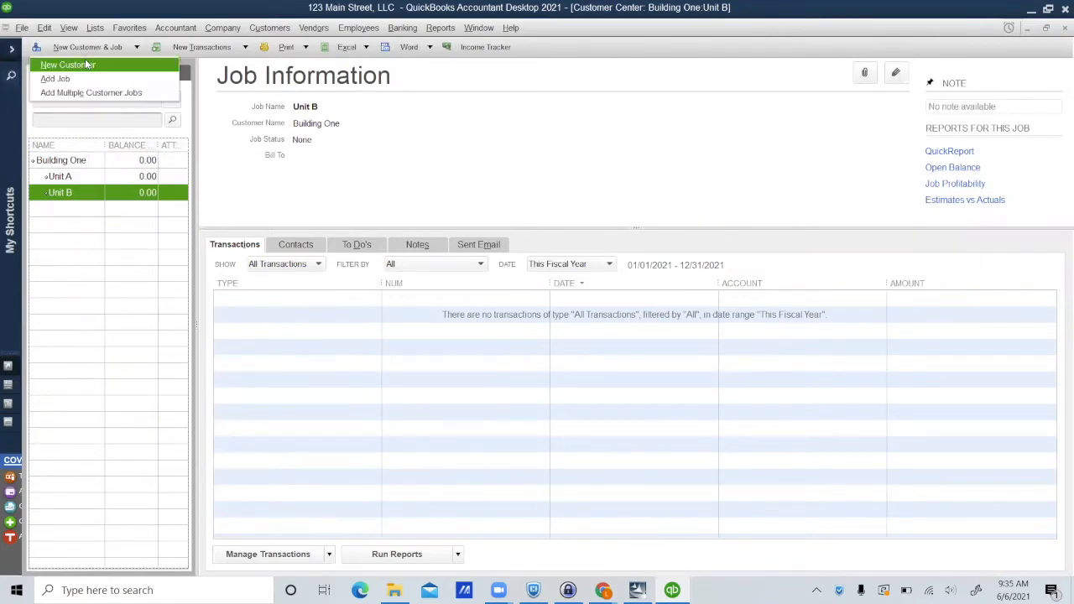
{"action": "left_click", "coordinate": [76, 79]}
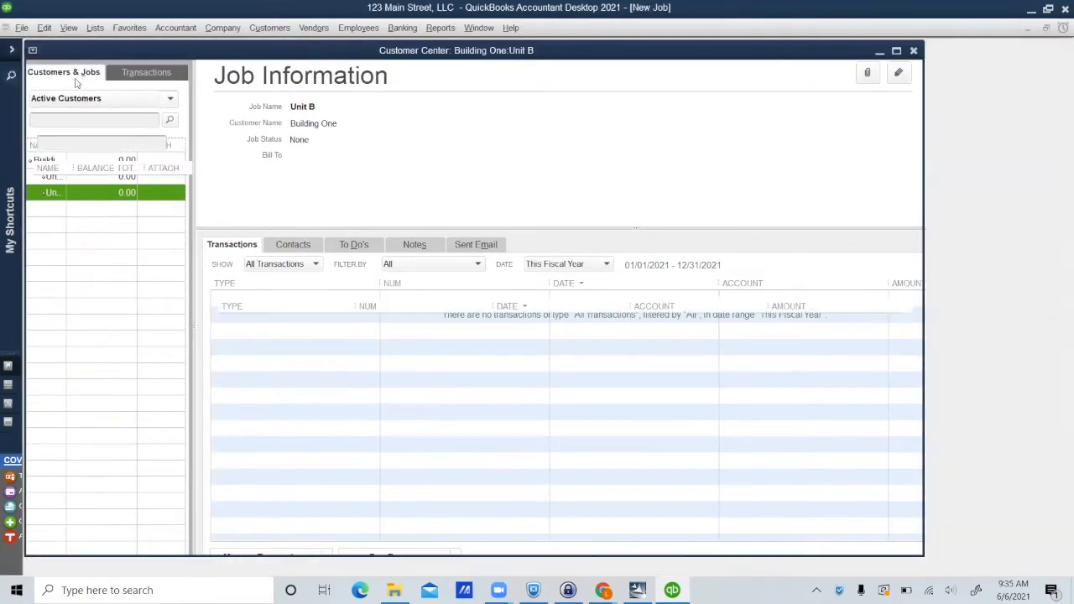
{"action": "type", "text": "Unit C"}
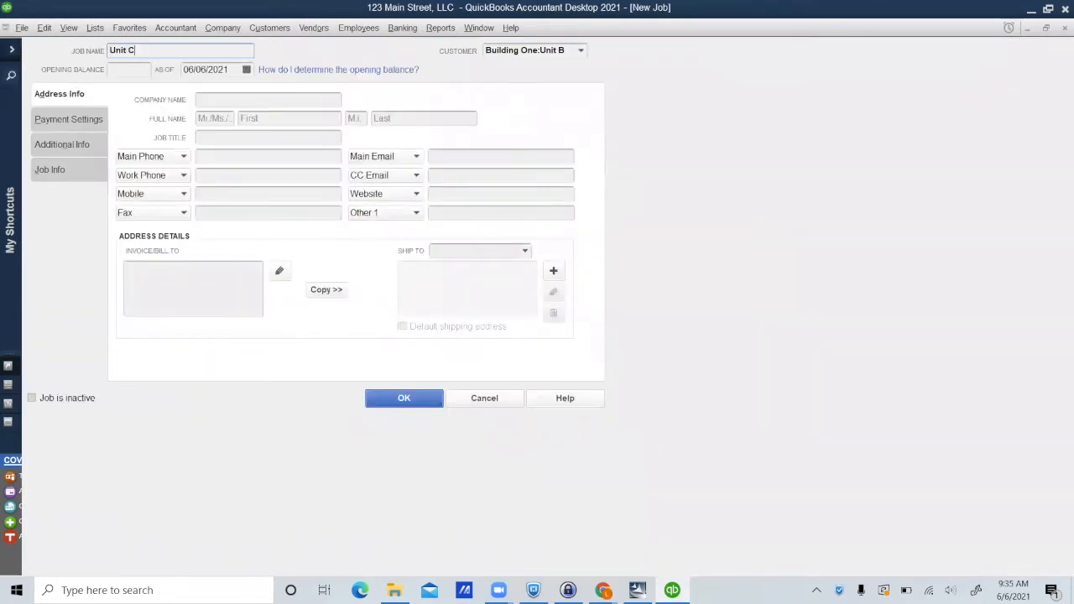
{"action": "left_click", "coordinate": [406, 396]}
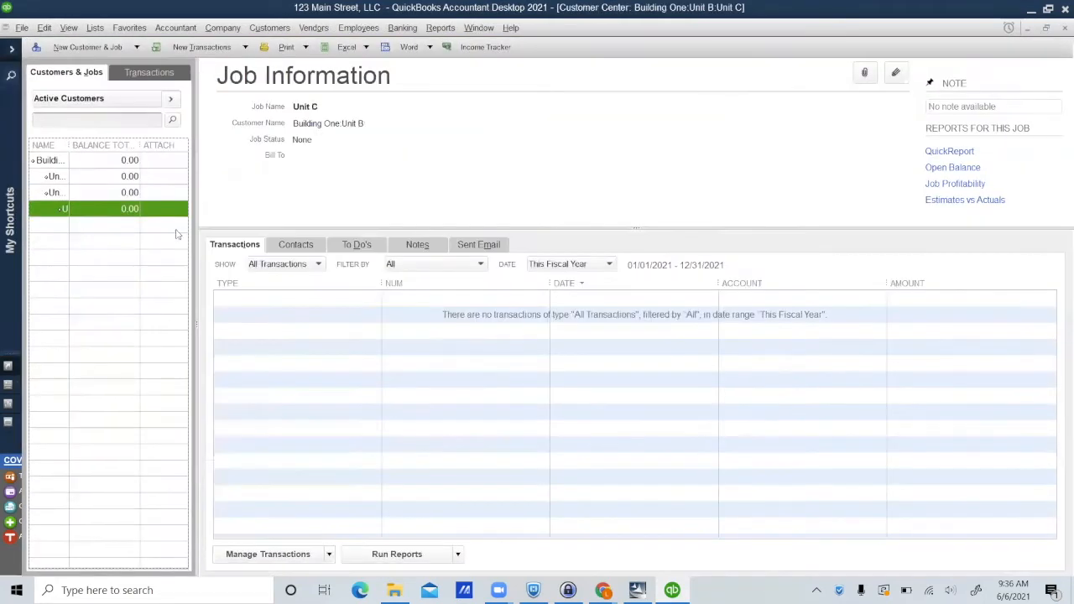
Add a new customer named Building 2 and save it.
{"action": "left_click", "coordinate": [81, 48]}
{"action": "left_click", "coordinate": [81, 65]}
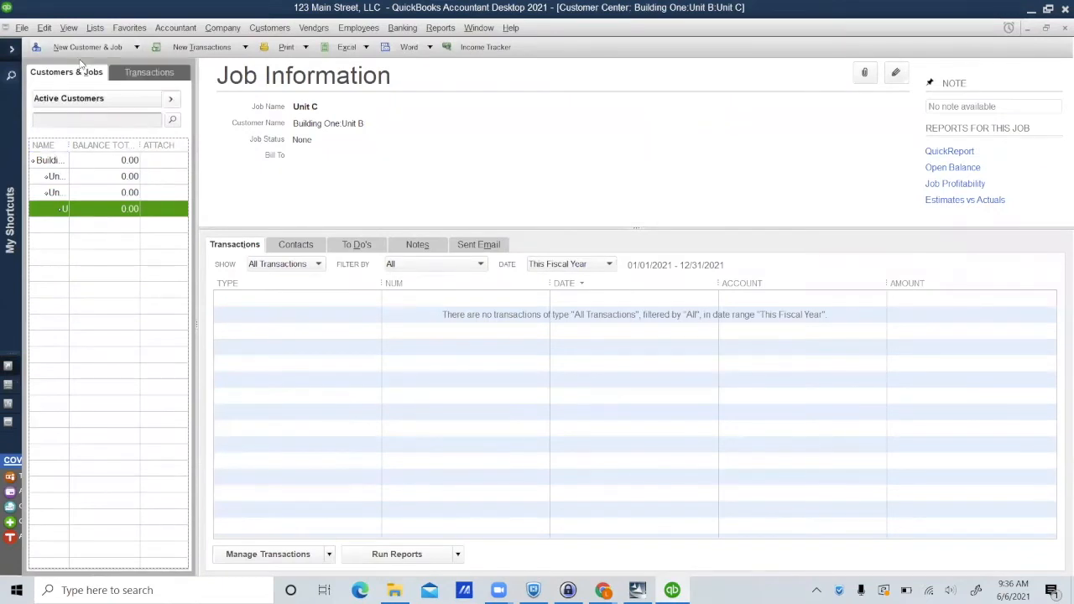
{"action": "type", "text": "Bu"}
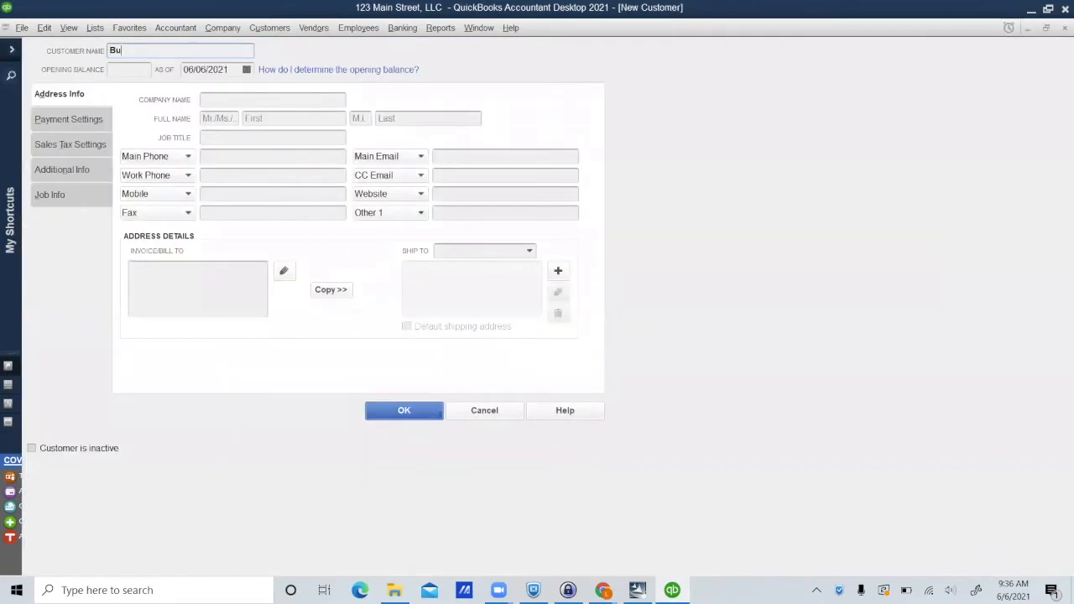
{"action": "type", "text": "ilding 2"}
{"action": "left_click", "coordinate": [407, 410]}
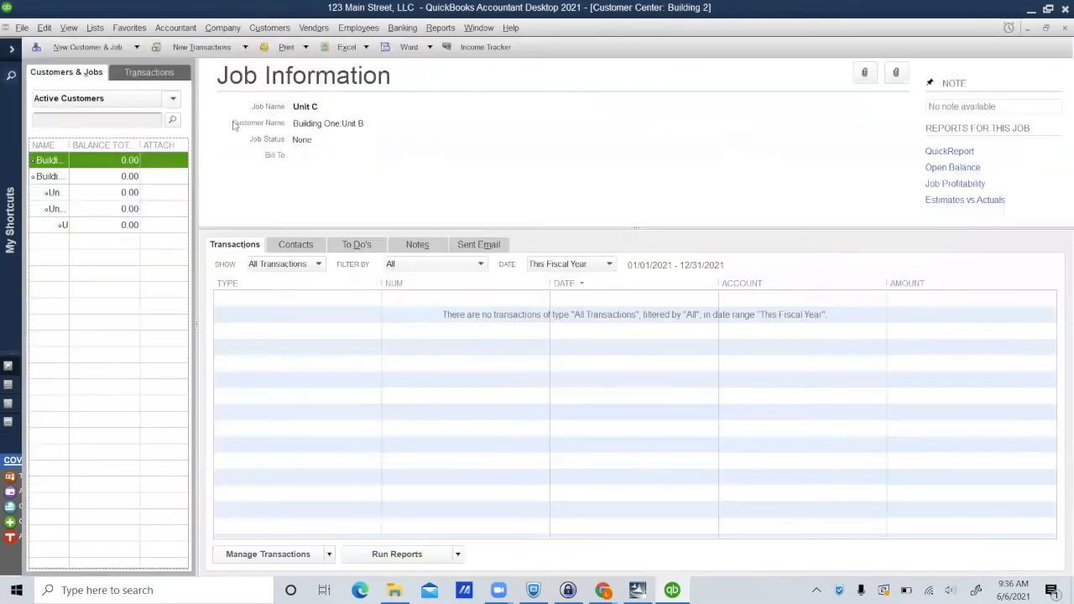
Edit job Unit C so that it belongs directly to customer Building One, and save the change.
{"action": "left_click", "coordinate": [67, 49]}
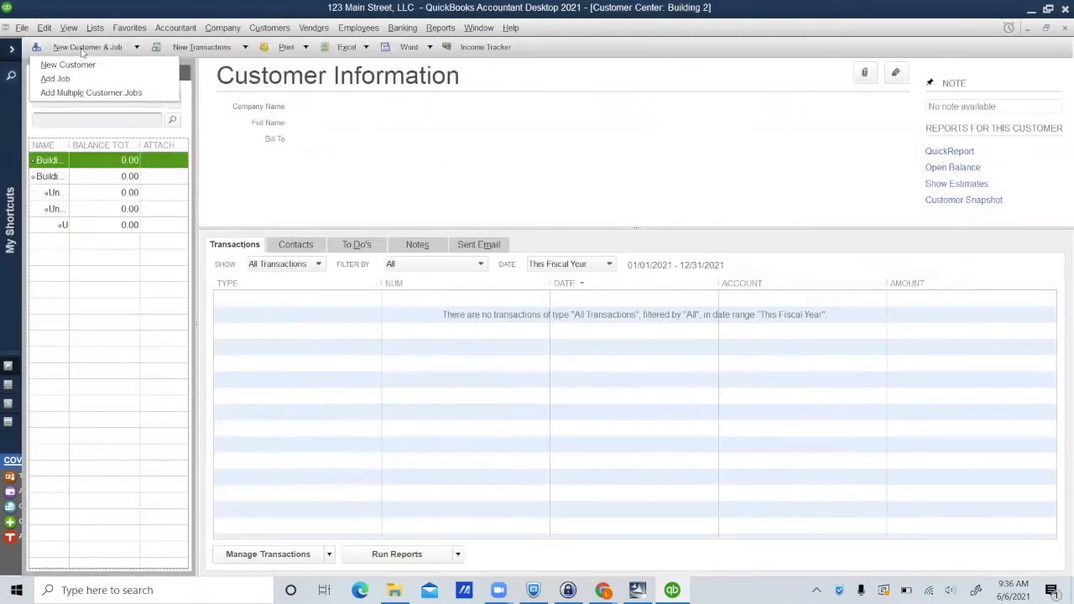
{"action": "left_click", "coordinate": [62, 226]}
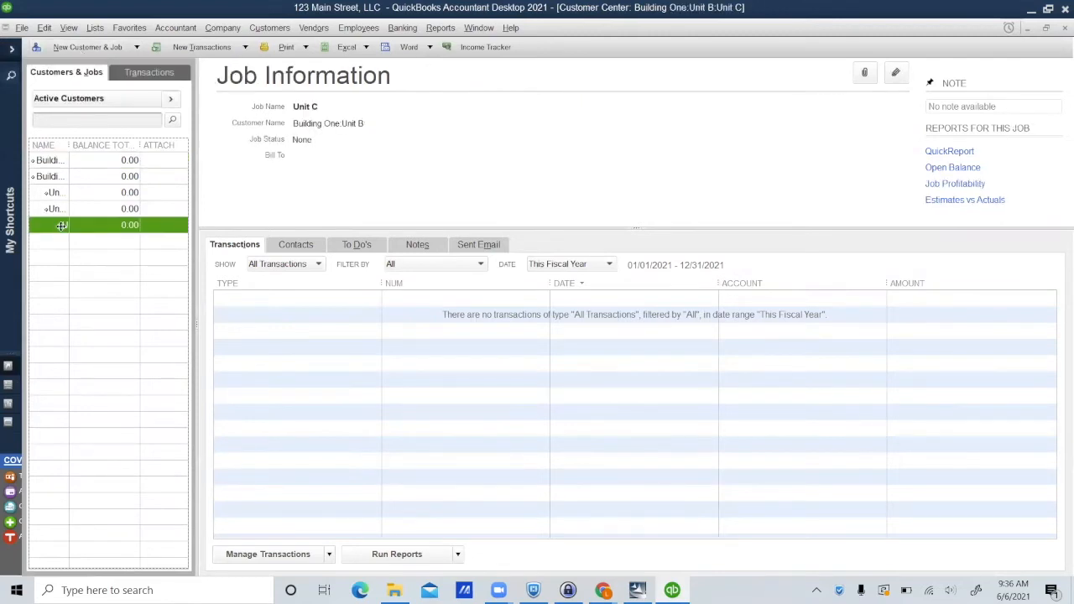
{"action": "right_click", "coordinate": [63, 229]}
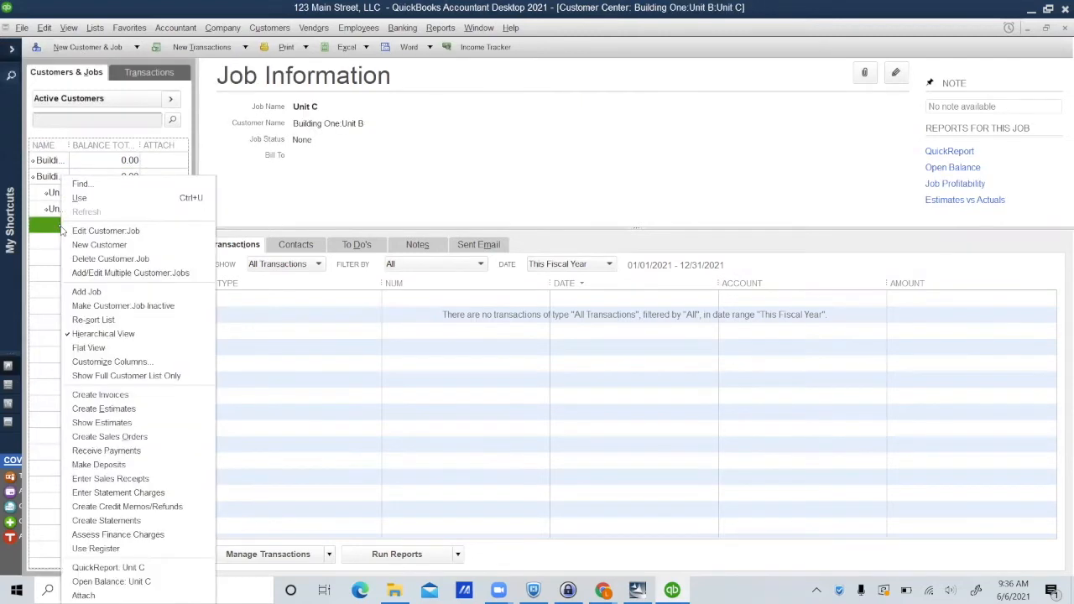
{"action": "left_click", "coordinate": [99, 231]}
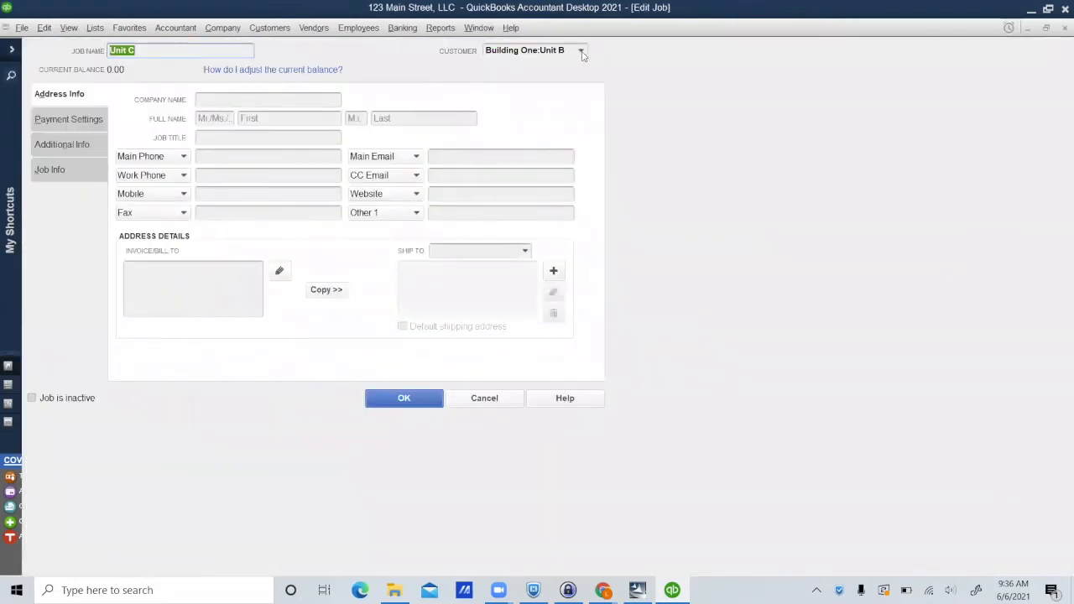
{"action": "left_click", "coordinate": [581, 50]}
{"action": "left_click", "coordinate": [526, 116]}
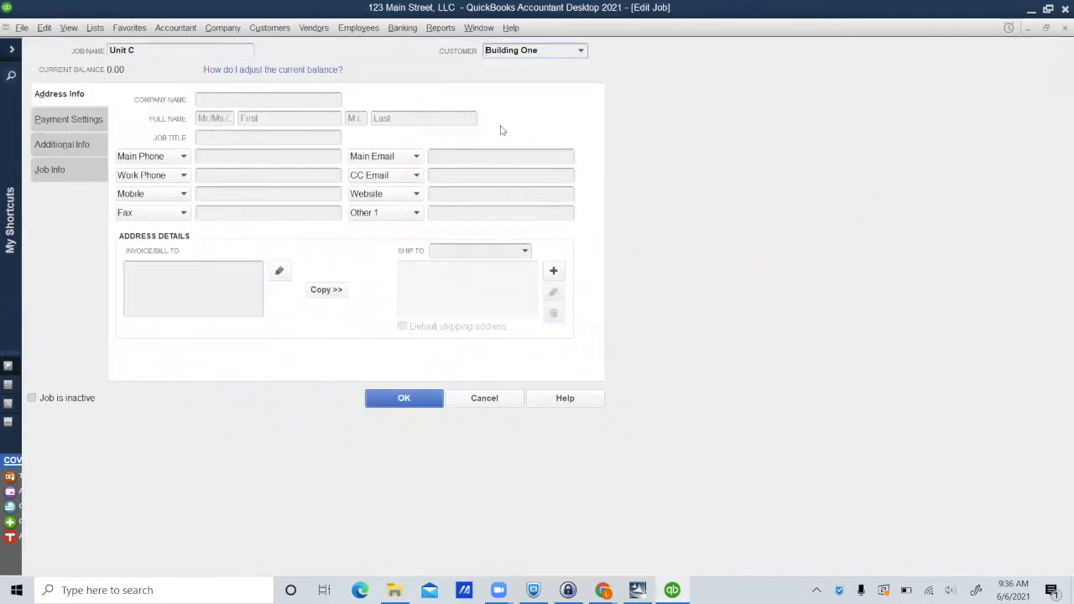
{"action": "left_click", "coordinate": [414, 402]}
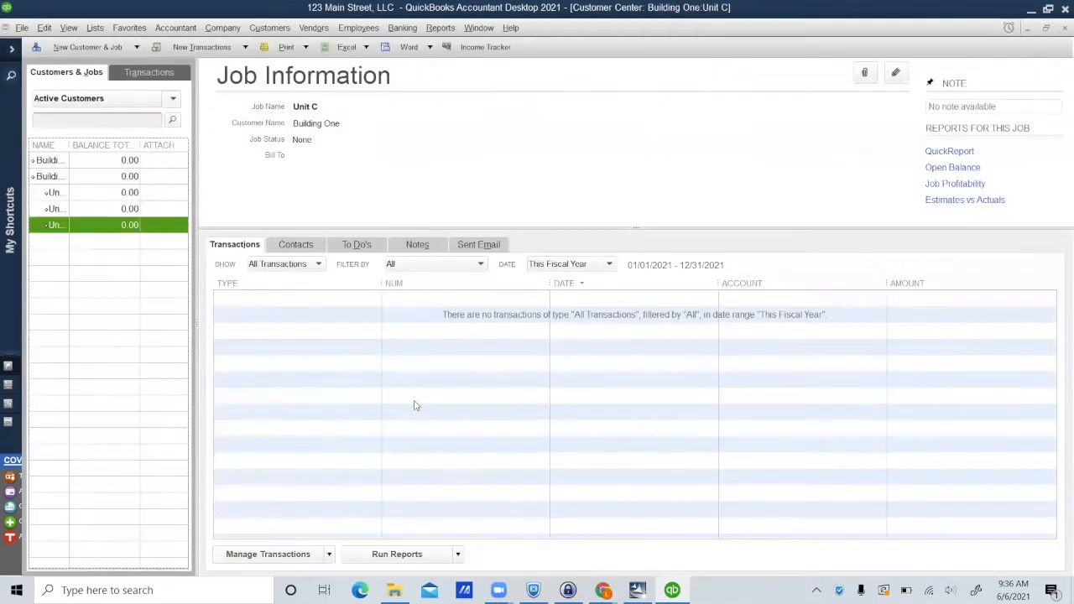
Widen the customer list's Name column and rename customer Building 2 as Building Two.
{"action": "left_click_drag", "start_coordinate": [71, 144], "coordinate": [128, 145]}
{"action": "right_click", "coordinate": [98, 162]}
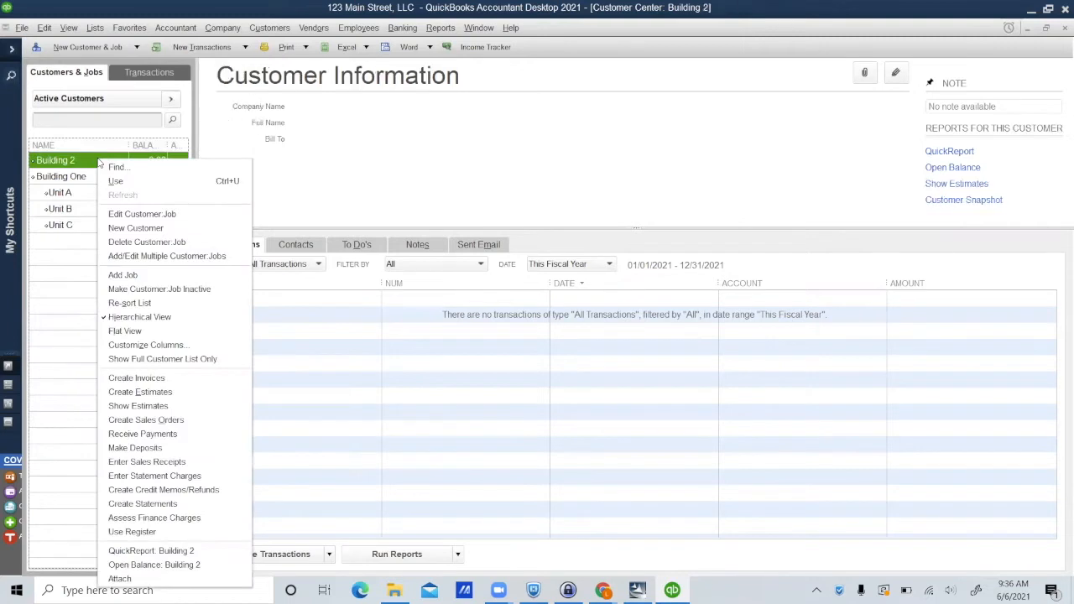
{"action": "left_click", "coordinate": [142, 214]}
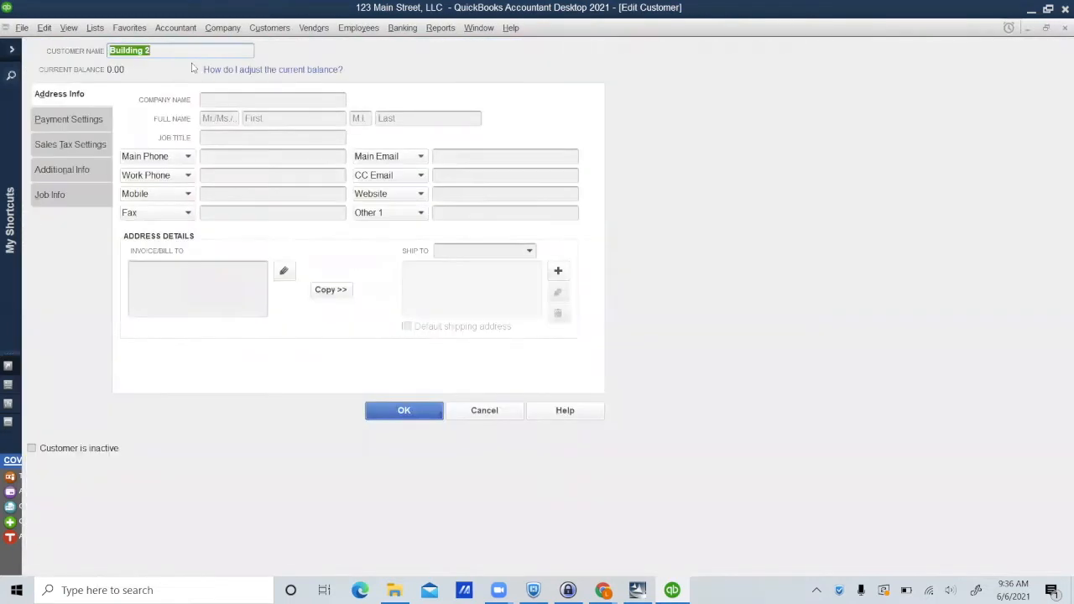
{"action": "left_click", "coordinate": [168, 49]}
{"action": "type", "text": "Tow"}
{"action": "key", "text": "BackSpace"}
{"action": "type", "text": "wo"}
{"action": "left_click", "coordinate": [419, 413]}
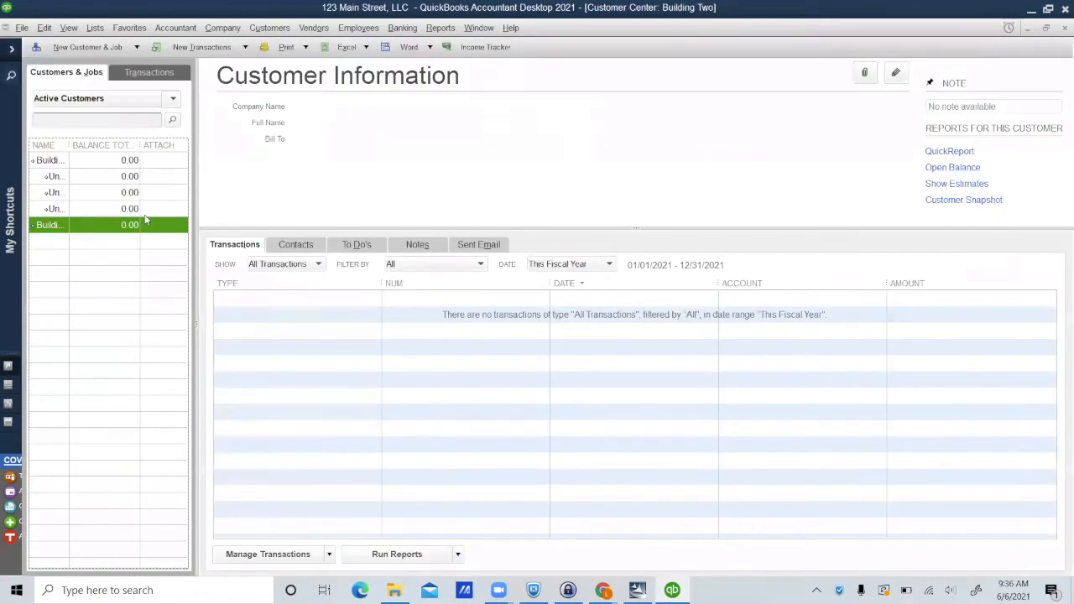
Add a job named Unit D under customer Building Two and save it.
{"action": "left_click", "coordinate": [101, 48]}
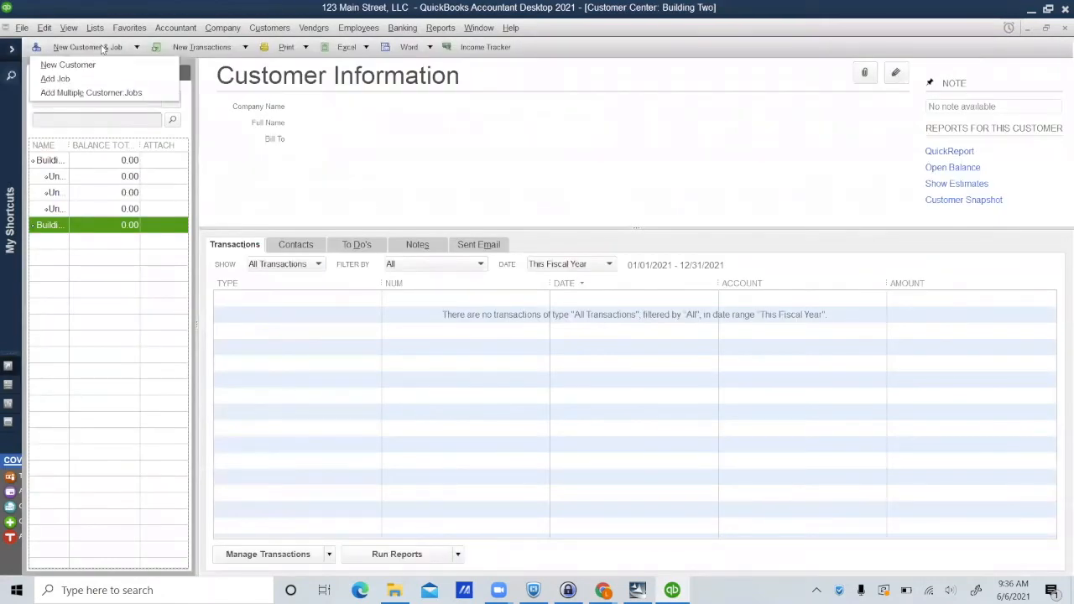
{"action": "left_click", "coordinate": [66, 82]}
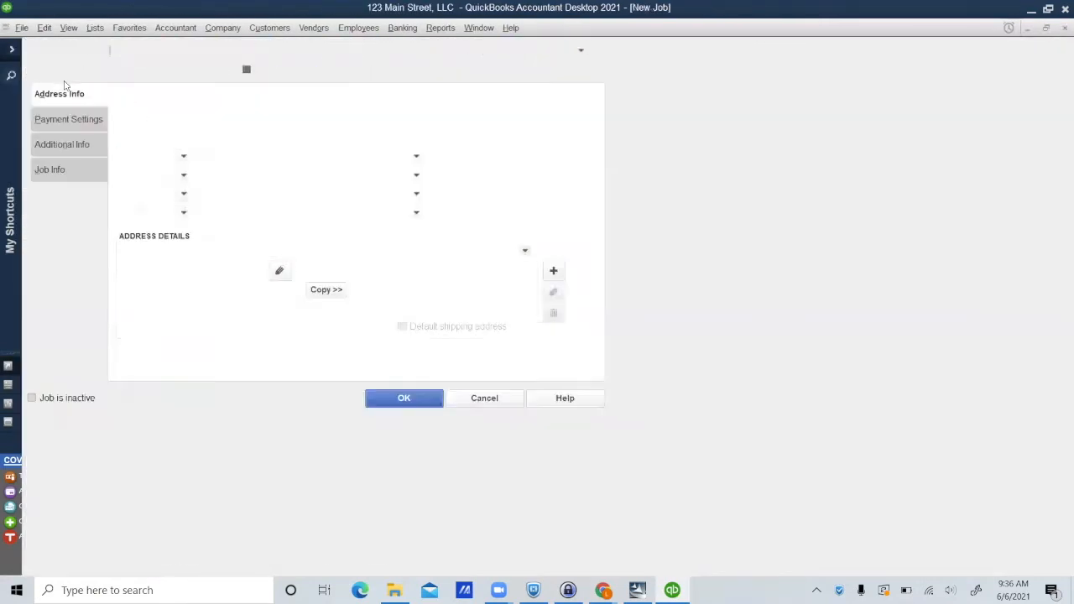
{"action": "type", "text": "Unit D"}
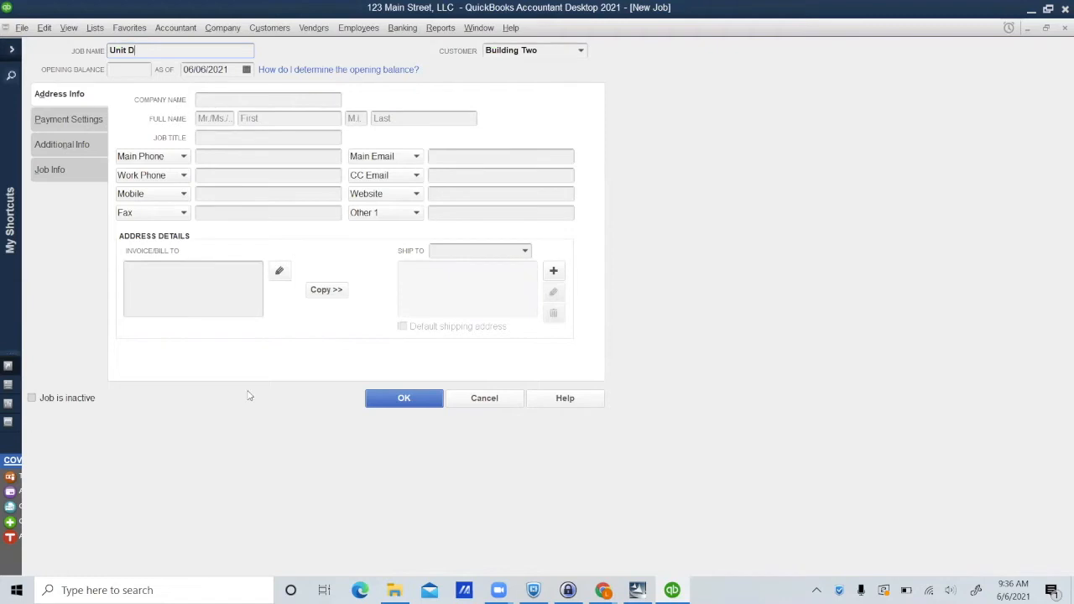
{"action": "left_click", "coordinate": [403, 398]}
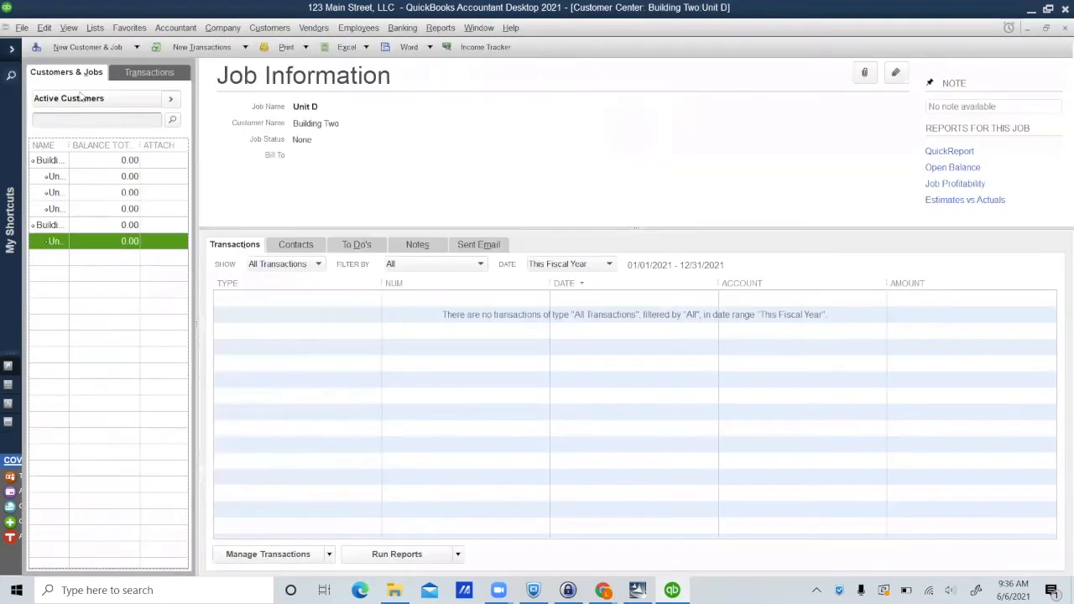
{"action": "left_click", "coordinate": [91, 49]}
{"action": "left_click", "coordinate": [87, 64]}
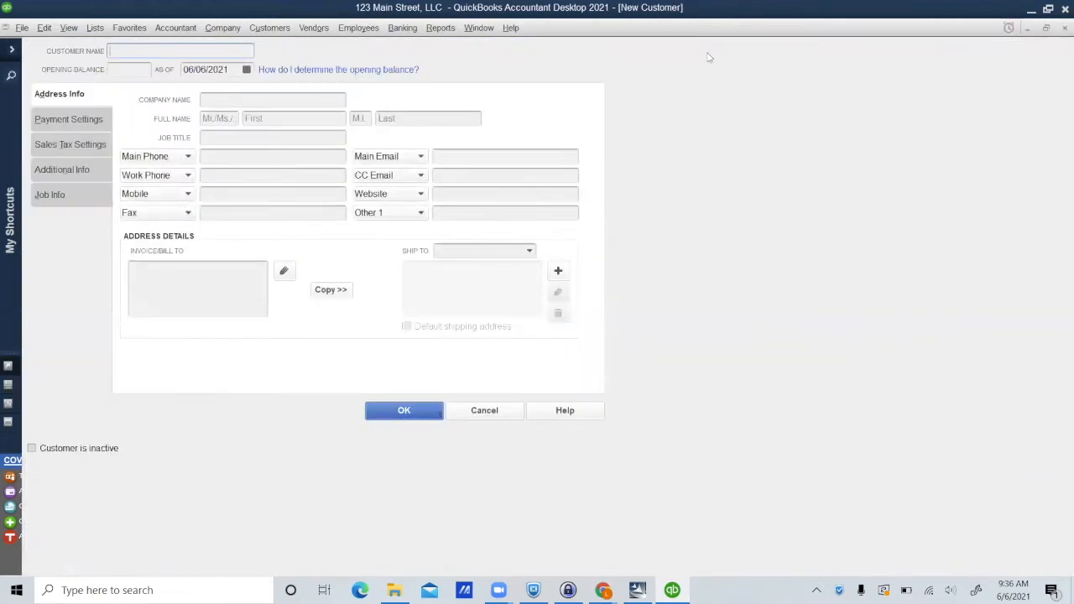
{"action": "left_click", "coordinate": [491, 411]}
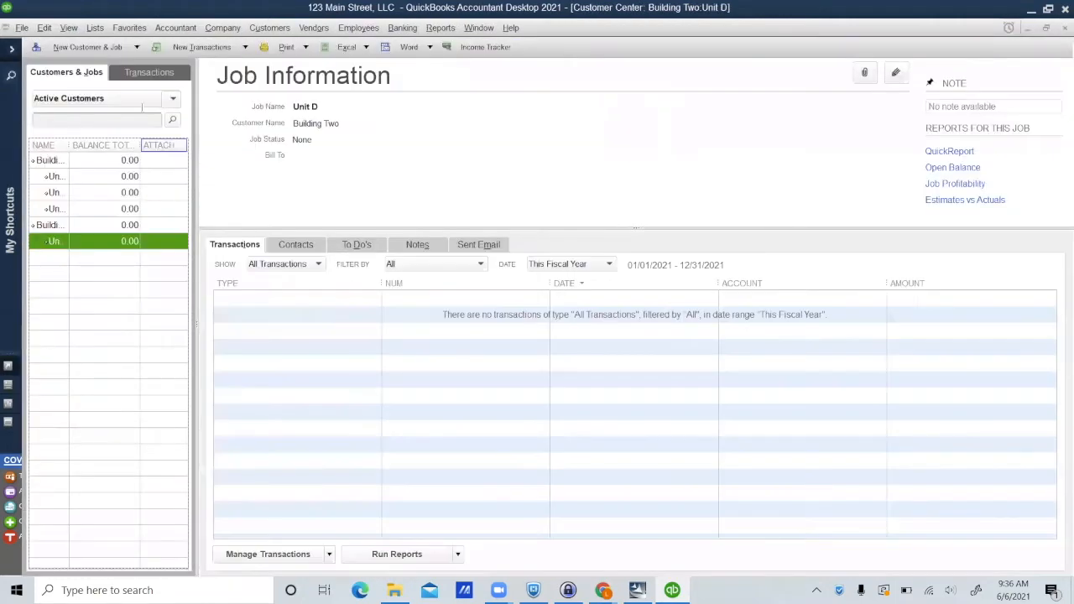
Add a job named Unit E under Building Two:Unit D and save it.
{"action": "left_click", "coordinate": [77, 50]}
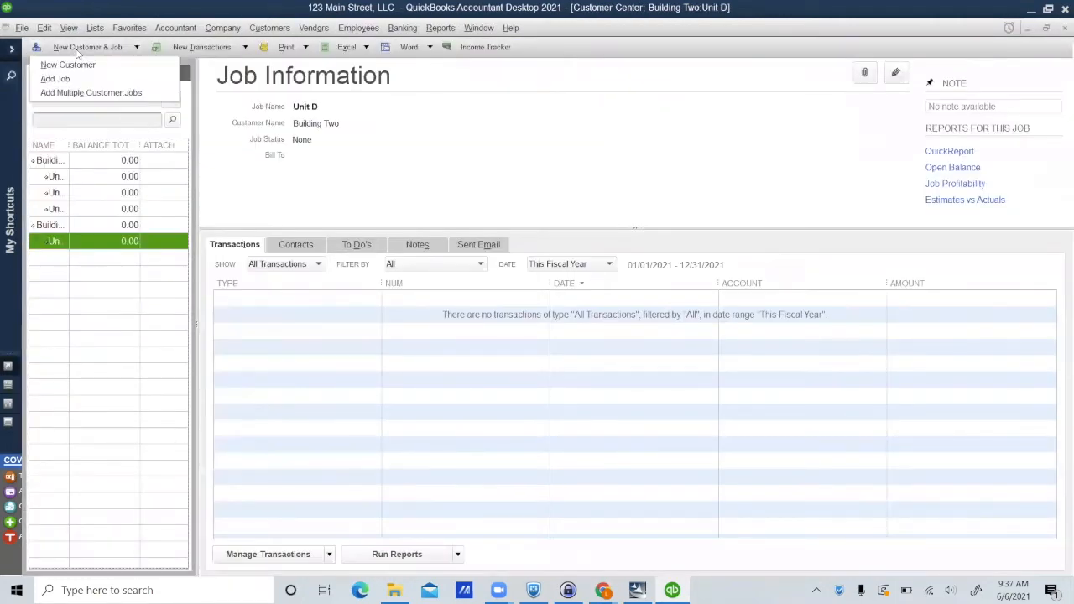
{"action": "left_click", "coordinate": [67, 80]}
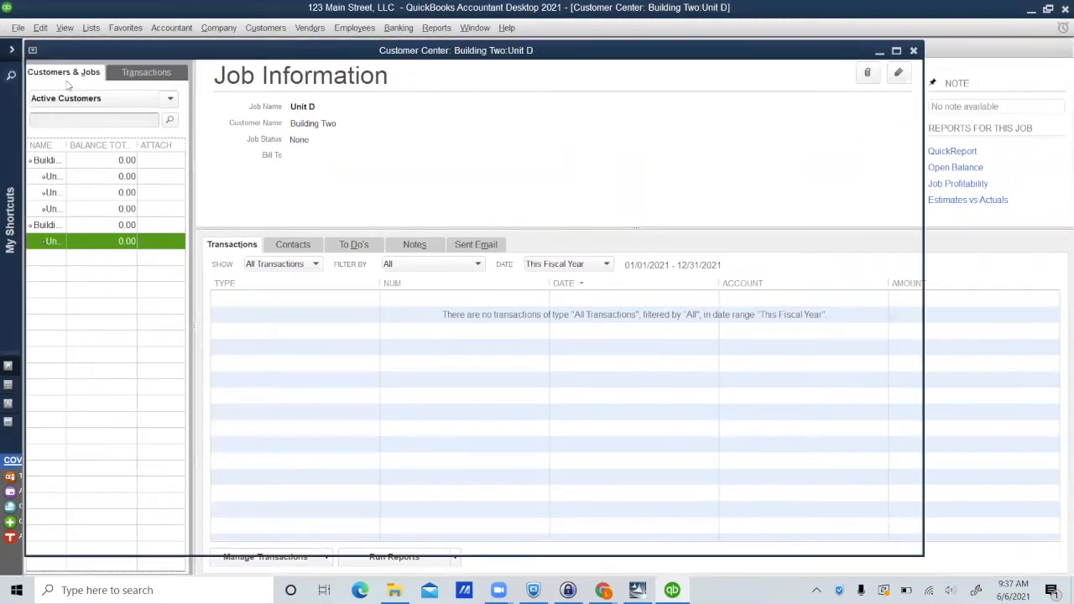
{"action": "type", "text": "Unit E"}
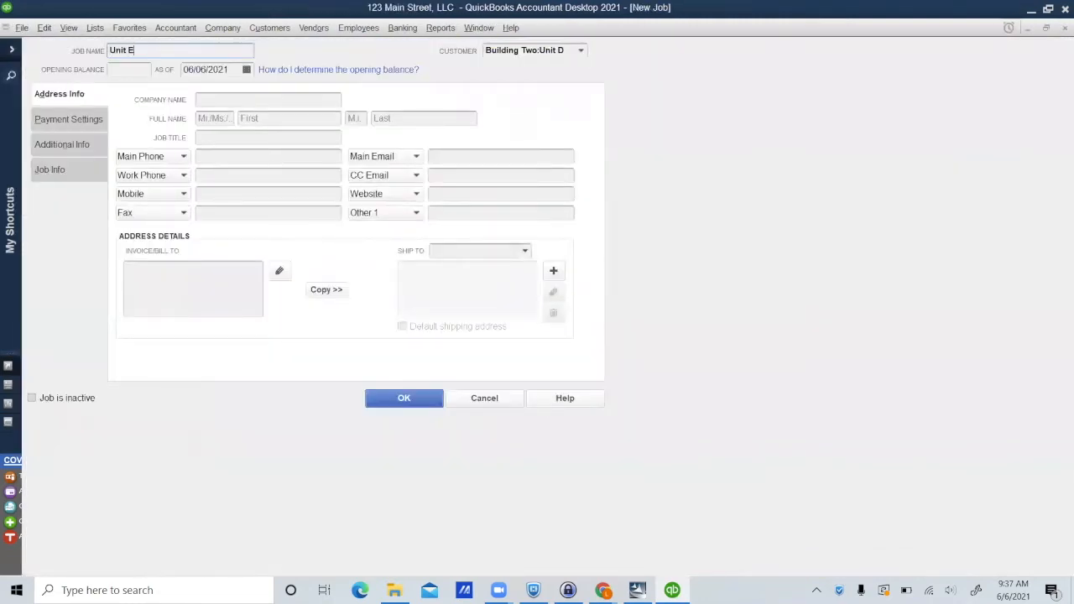
{"action": "left_click", "coordinate": [413, 402]}
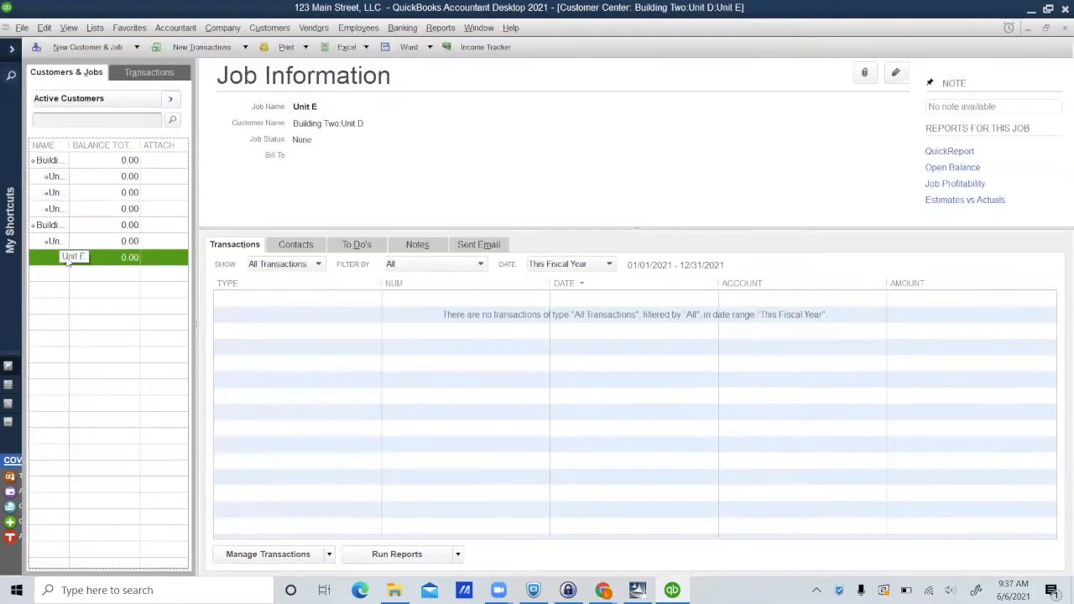
Edit job Unit E so that it belongs directly to customer Building Two, save it, and widen the customer list's Name column.
{"action": "right_click", "coordinate": [67, 261]}
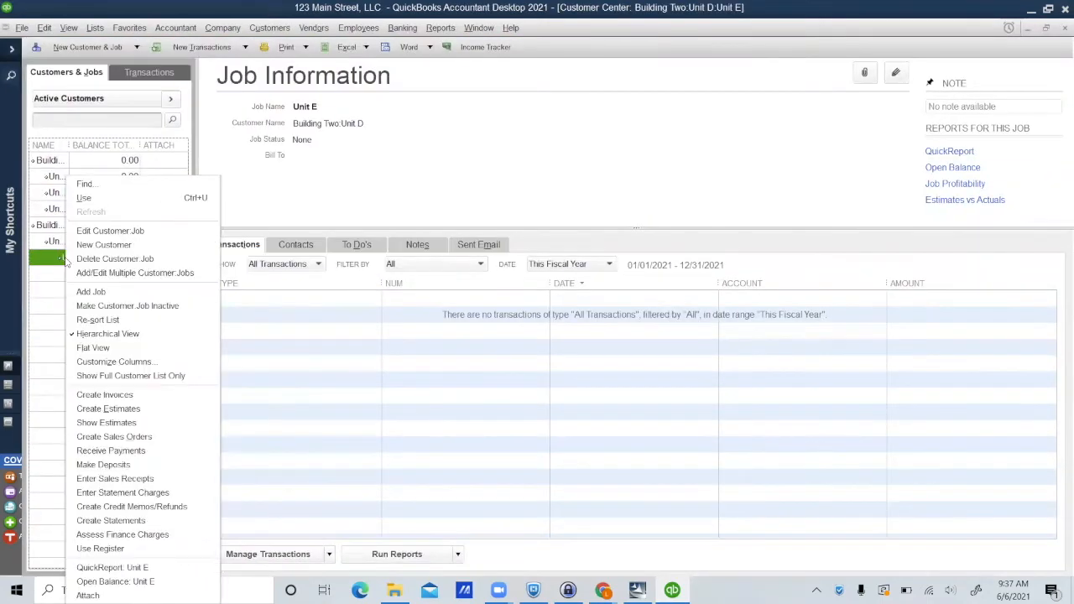
{"action": "left_click", "coordinate": [98, 232]}
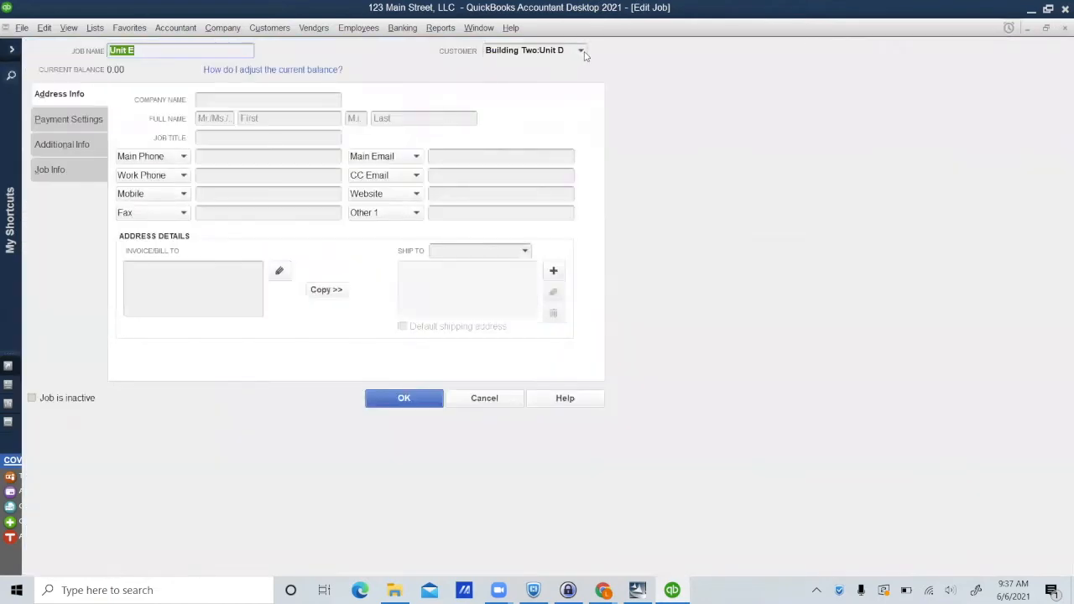
{"action": "left_click", "coordinate": [583, 52]}
{"action": "left_click", "coordinate": [537, 158]}
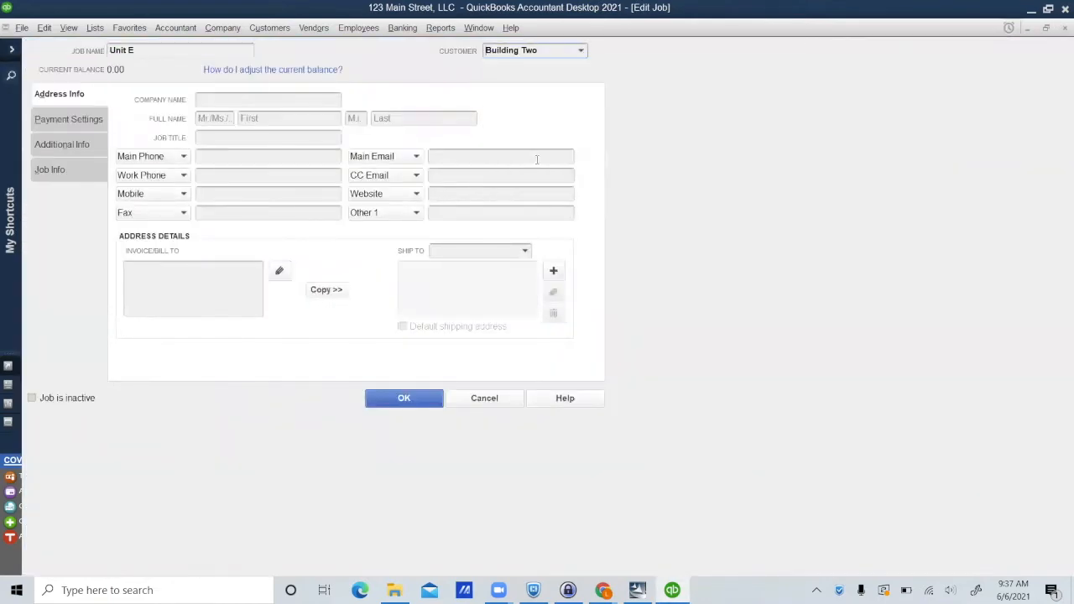
{"action": "left_click", "coordinate": [404, 397]}
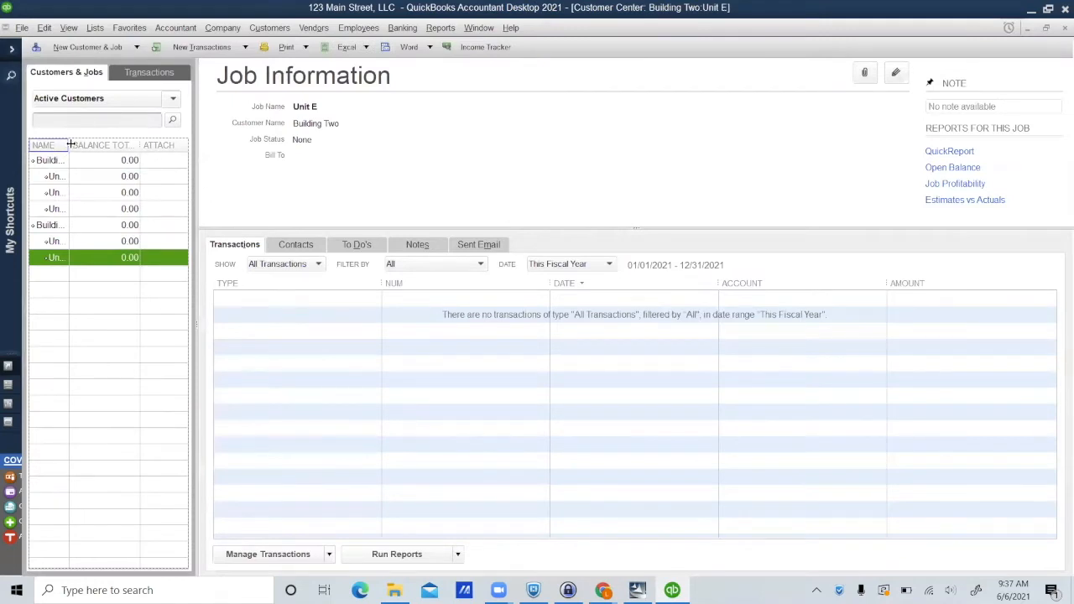
{"action": "left_click_drag", "start_coordinate": [70, 144], "coordinate": [120, 144]}
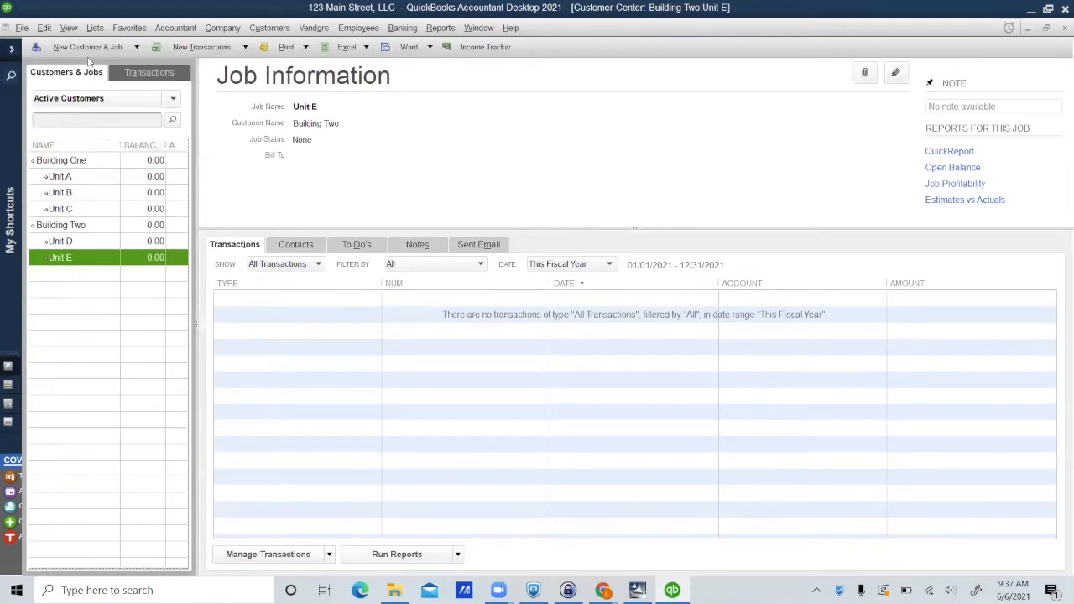
Add a job named Unit F under customer Building Two, save it, and widen the customer list's Name column.
{"action": "left_click", "coordinate": [107, 49]}
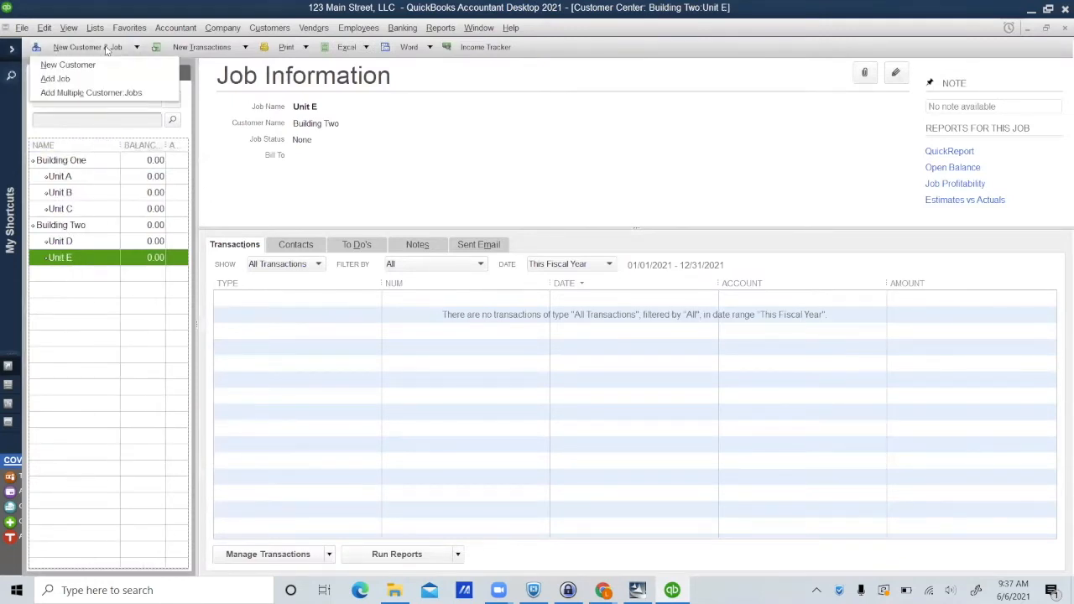
{"action": "left_click", "coordinate": [55, 79]}
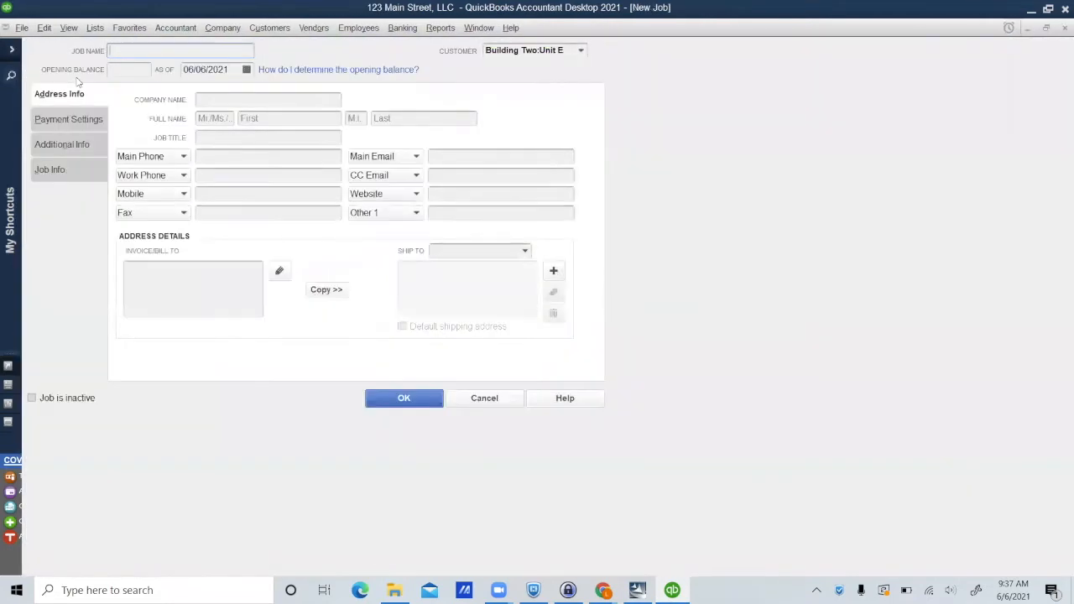
{"action": "type", "text": "Un"}
{"action": "left_click", "coordinate": [579, 52]}
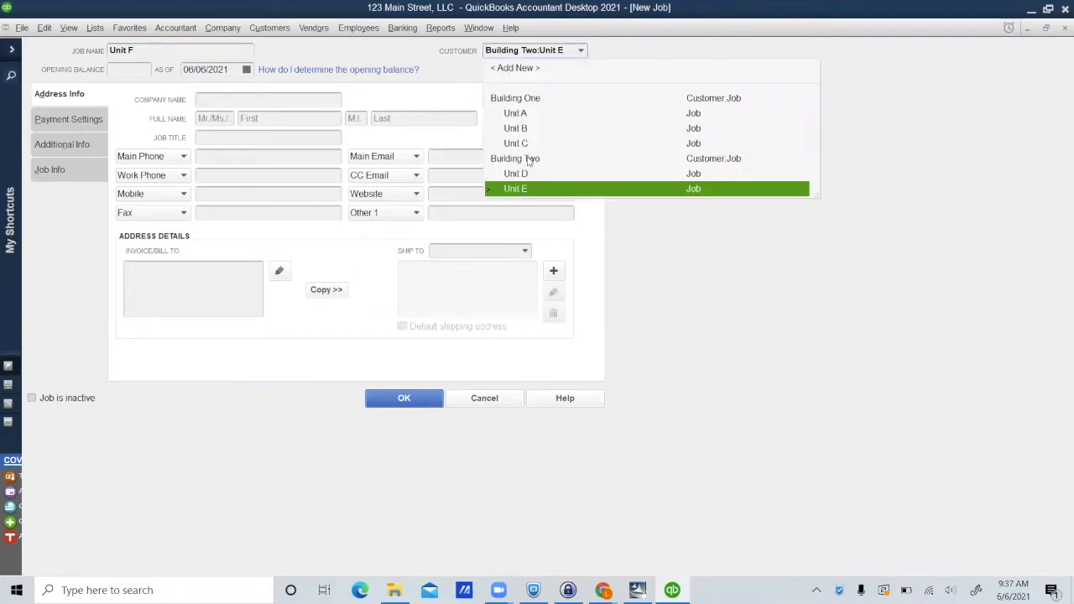
{"action": "left_click", "coordinate": [528, 160]}
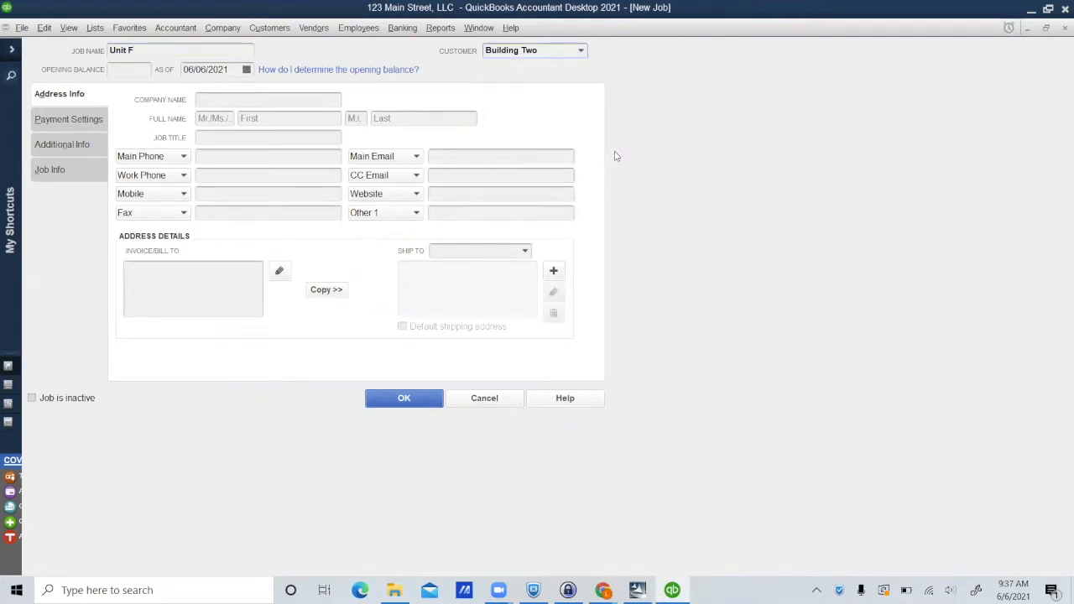
{"action": "left_click", "coordinate": [405, 399]}
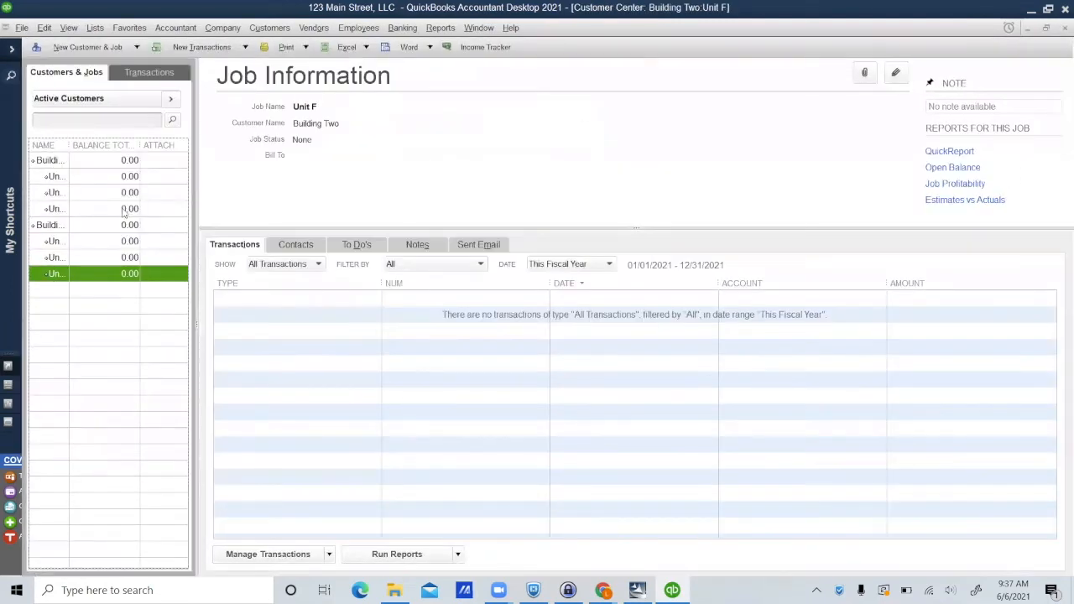
{"action": "left_click_drag", "start_coordinate": [69, 146], "coordinate": [105, 145]}
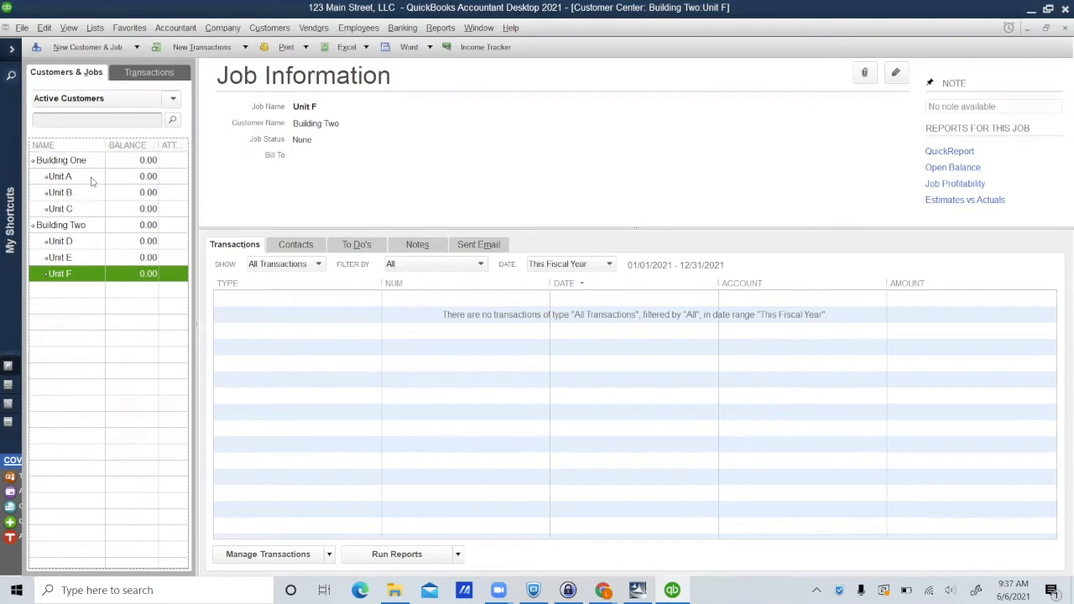
Add a job under Building One:Unit A with the tenant's full name as the job name, and save it.
{"action": "left_click", "coordinate": [92, 182]}
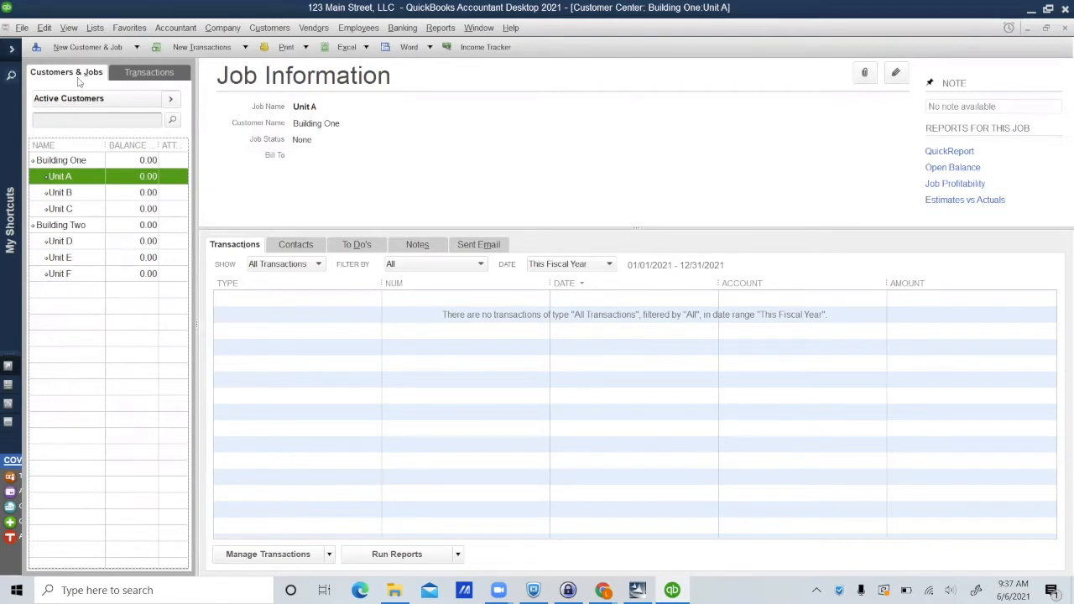
{"action": "left_click", "coordinate": [88, 47]}
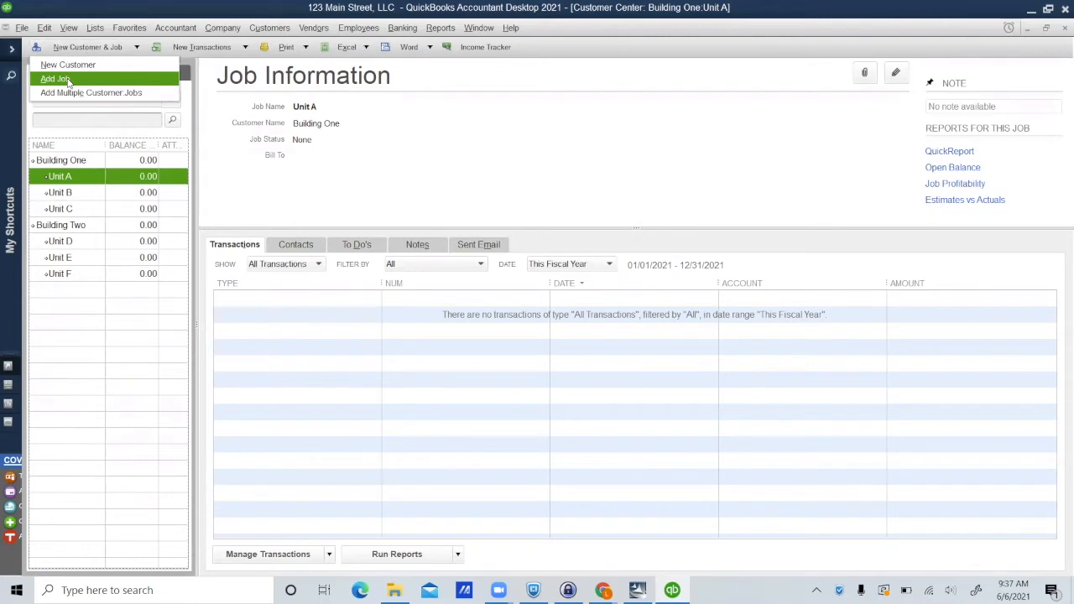
{"action": "left_click", "coordinate": [55, 79]}
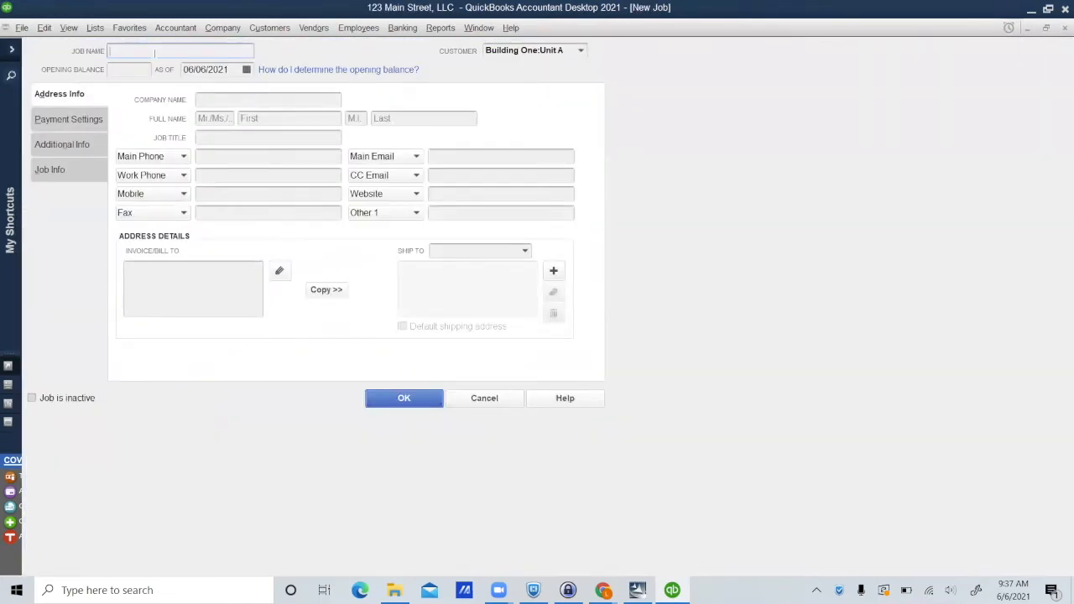
{"action": "type", "text": "John Smith"}
{"action": "key", "text": "Tab"}
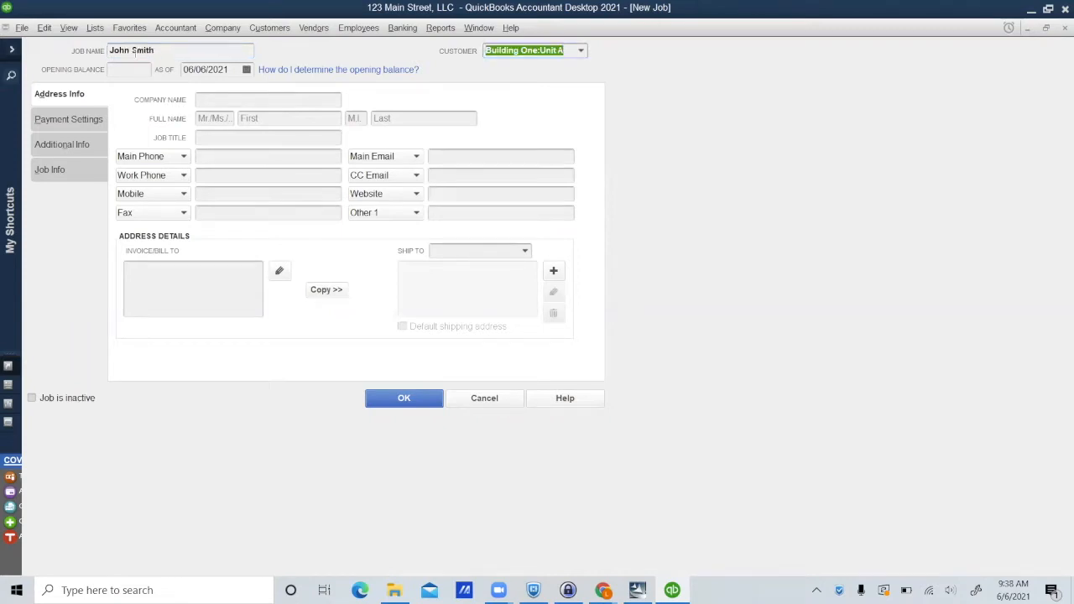
{"action": "left_click", "coordinate": [75, 149]}
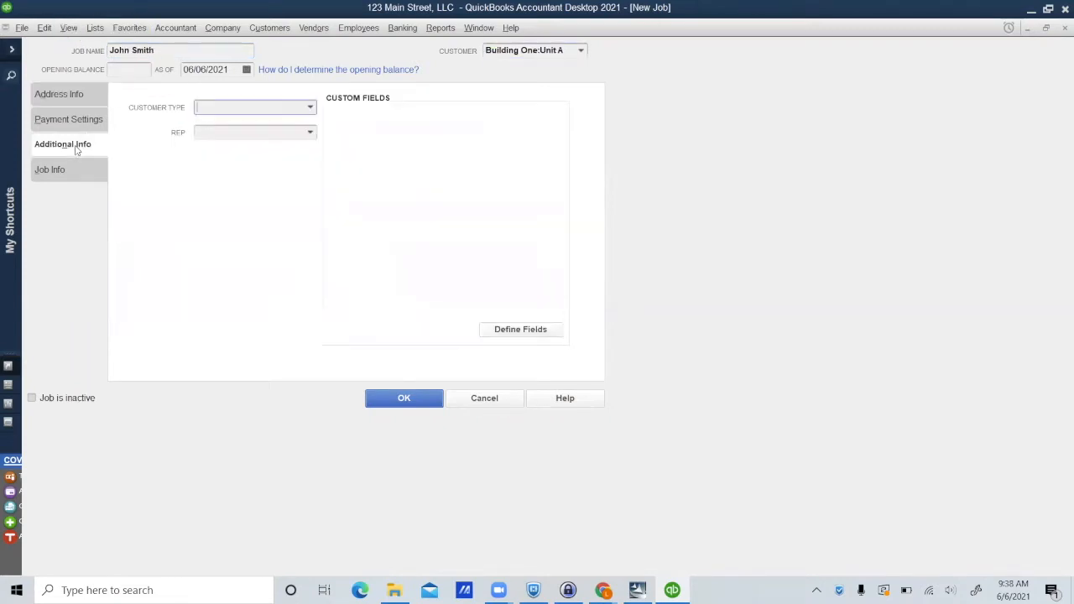
{"action": "left_click", "coordinate": [68, 172]}
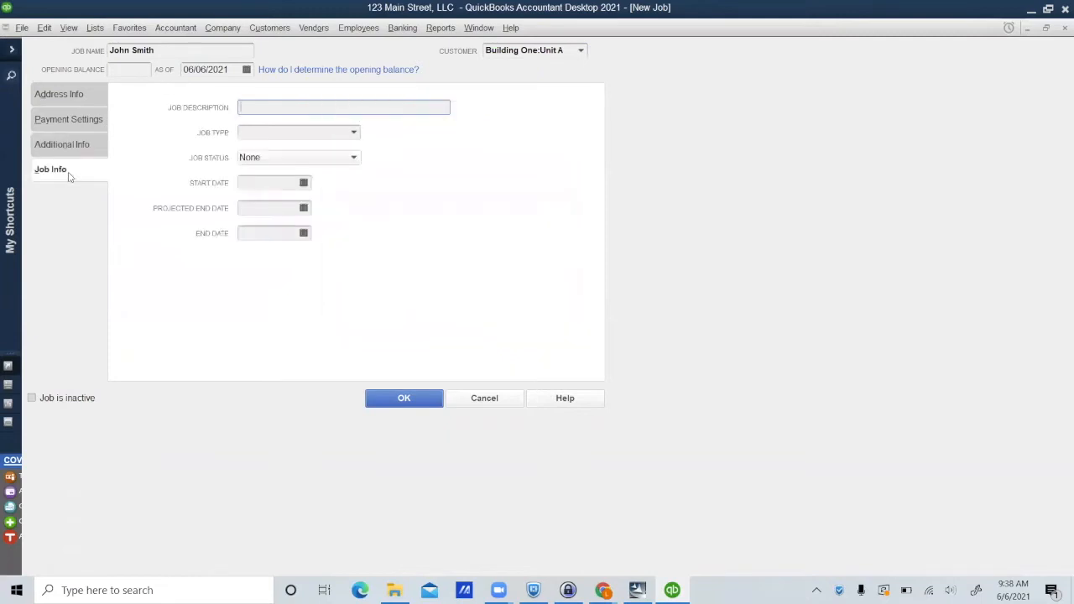
{"action": "left_click", "coordinate": [80, 97]}
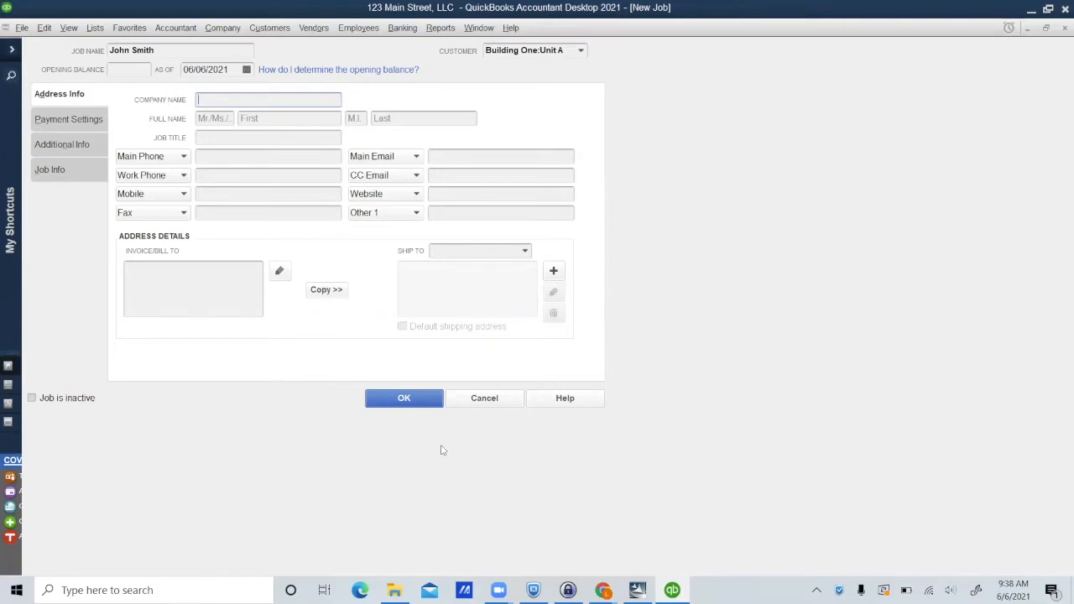
{"action": "left_click", "coordinate": [405, 398]}
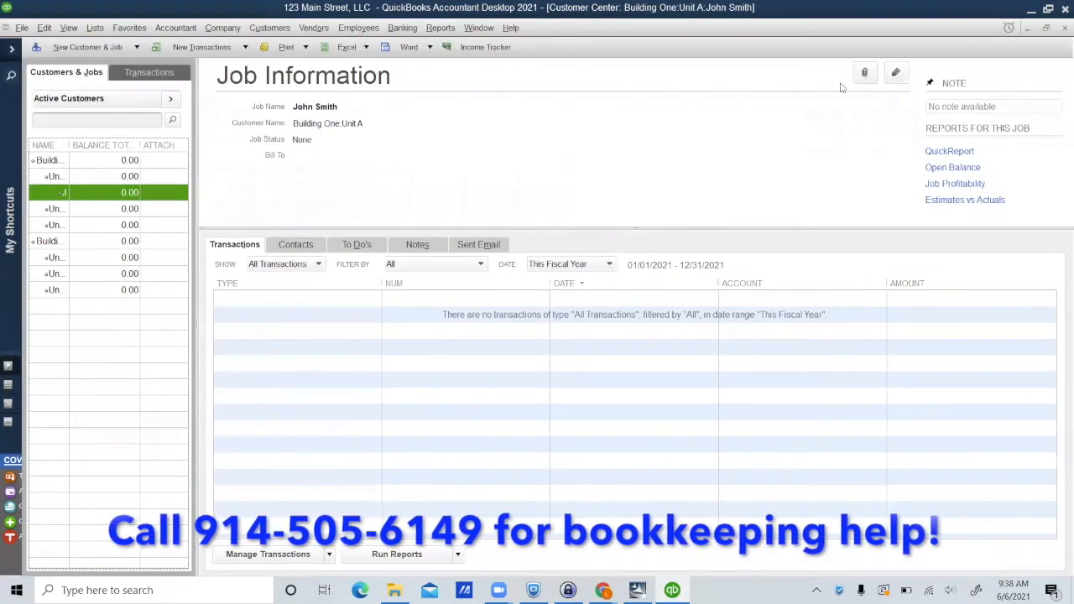
Add a note reading "61/121 - 5/31/22 $1,200.00" to the tenant's job under Unit A and save it.
{"action": "left_click", "coordinate": [896, 73]}
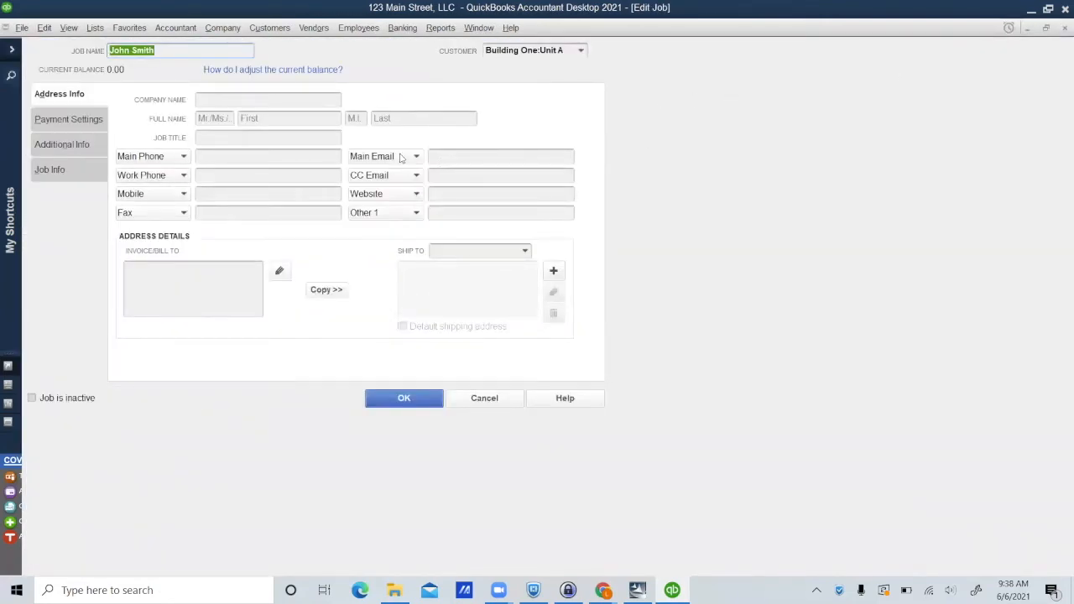
{"action": "key", "text": "Return"}
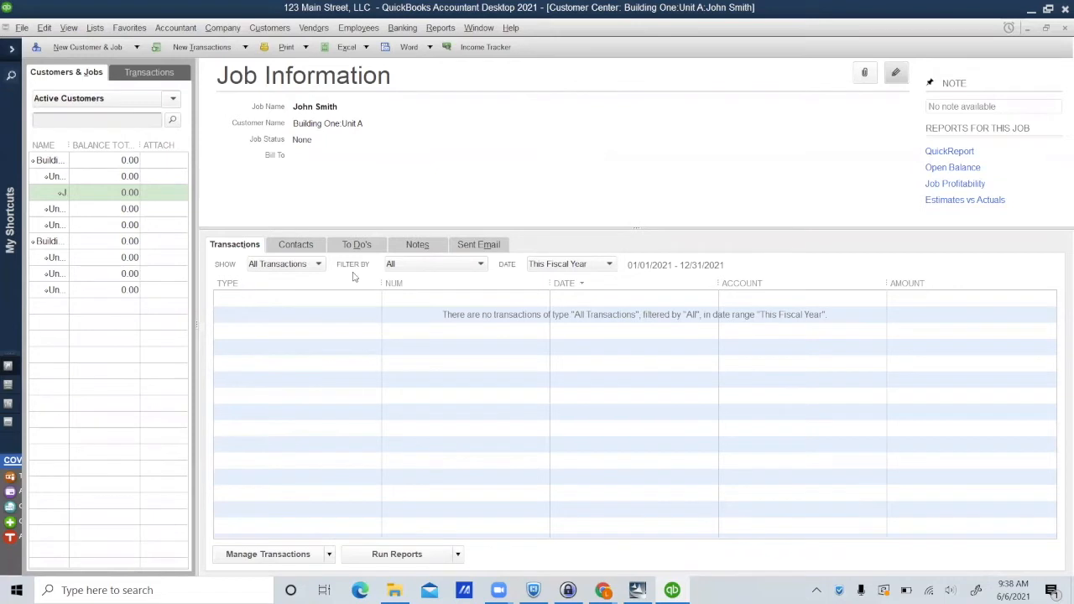
{"action": "left_click", "coordinate": [419, 245]}
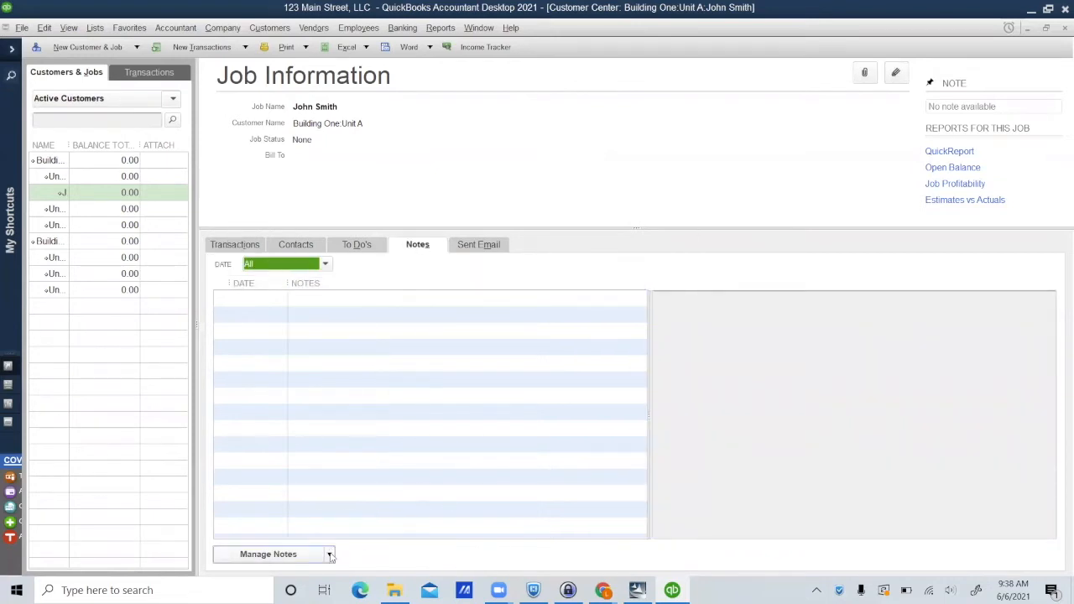
{"action": "left_click", "coordinate": [328, 555]}
{"action": "left_click", "coordinate": [300, 512]}
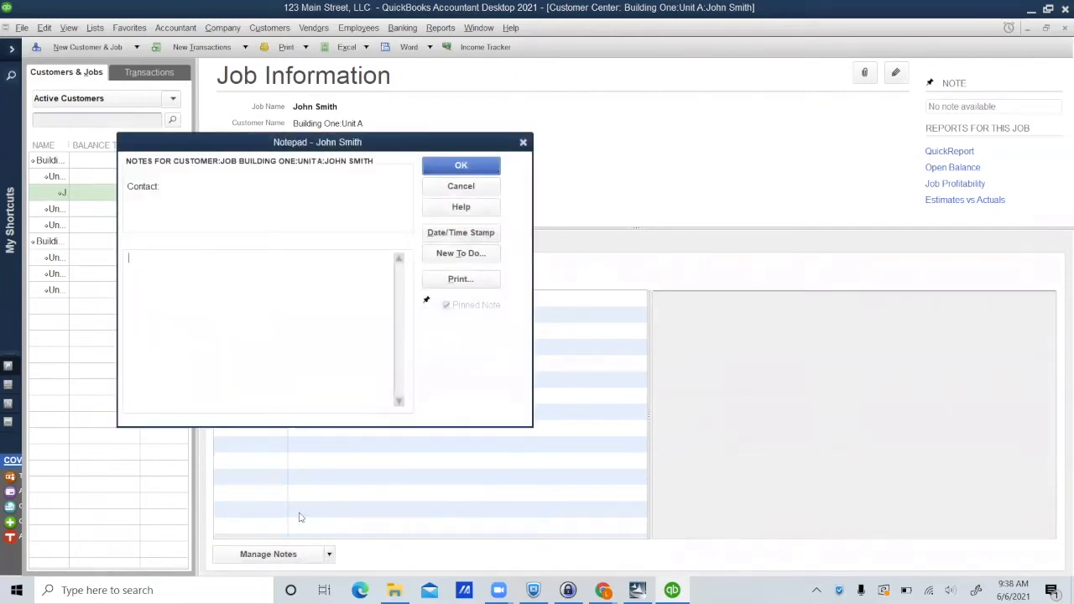
{"action": "type", "text": "61/121 - 5/31/22 $1,200.00"}
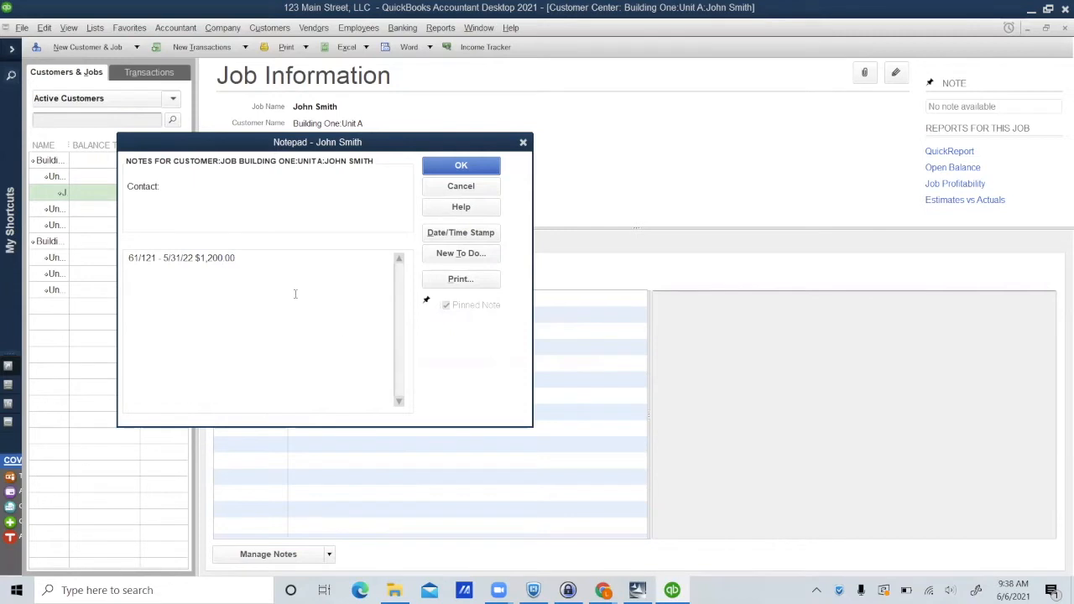
{"action": "left_click", "coordinate": [471, 167]}
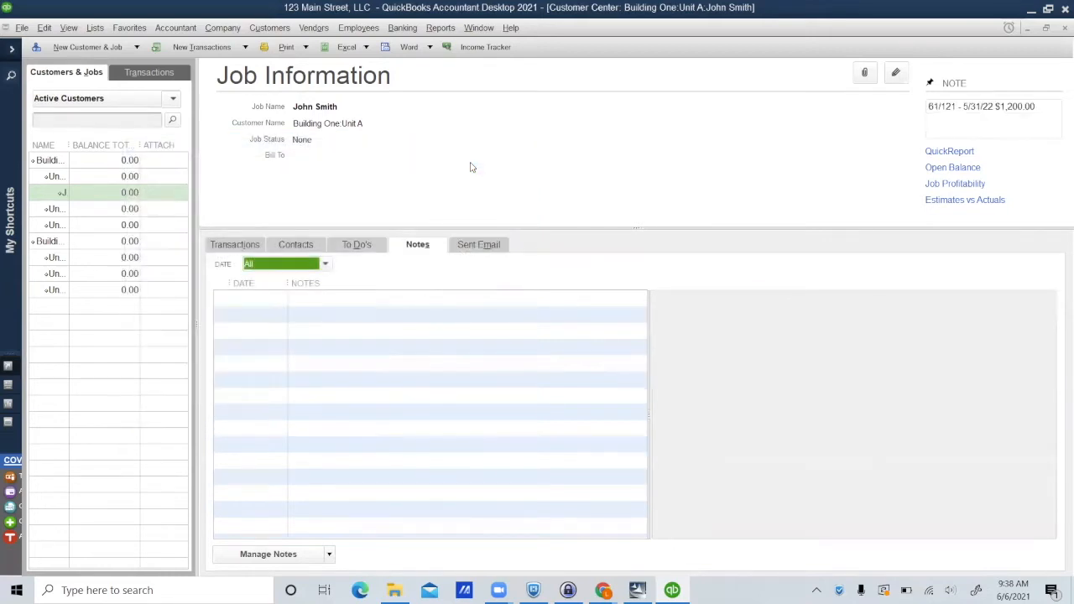
Widen the customer list pane, then add and save a job under Building One:Unit B with the tenant's full name as the job name.
{"action": "left_click_drag", "start_coordinate": [195, 126], "coordinate": [361, 135]}
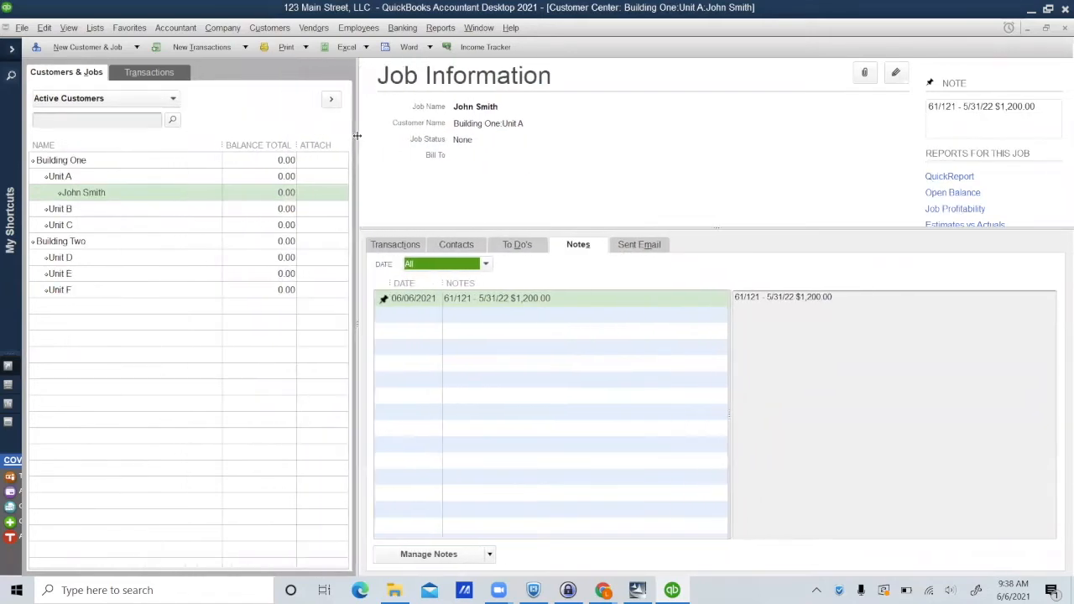
{"action": "left_click", "coordinate": [119, 211]}
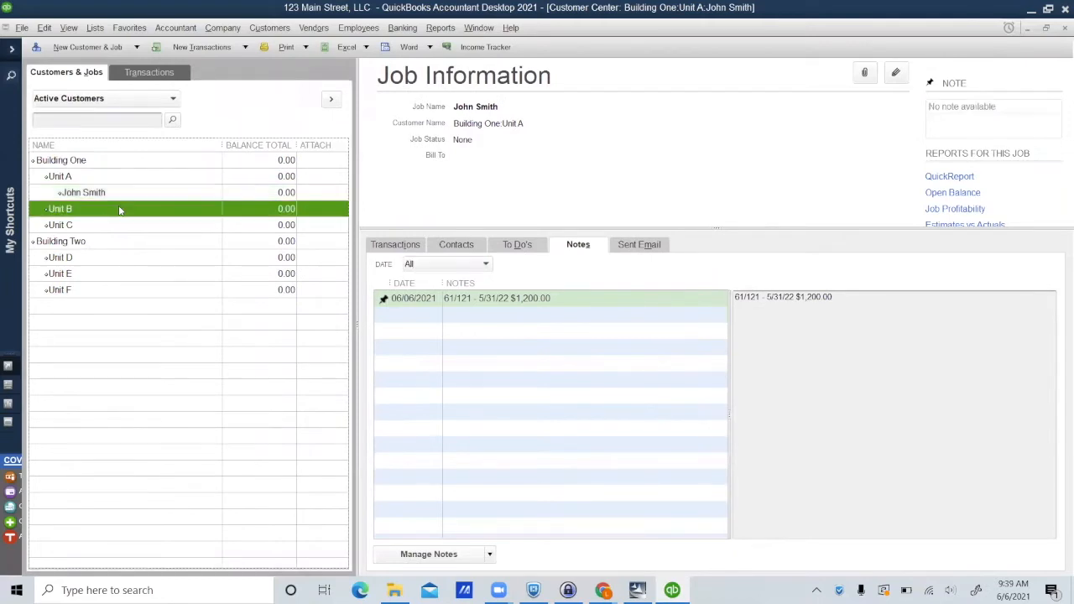
{"action": "left_click", "coordinate": [93, 47]}
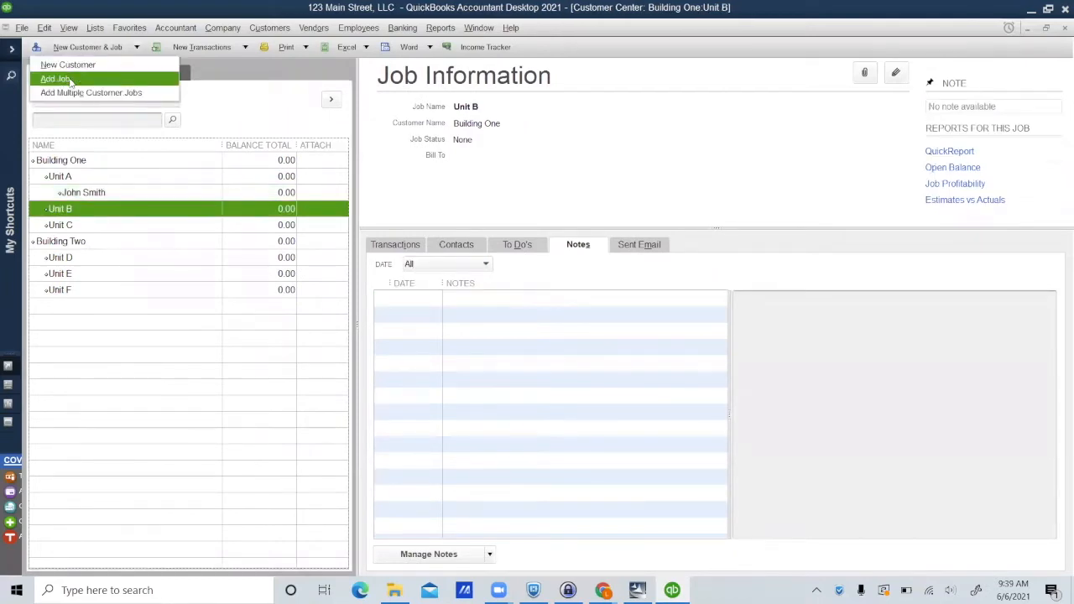
{"action": "left_click", "coordinate": [71, 82]}
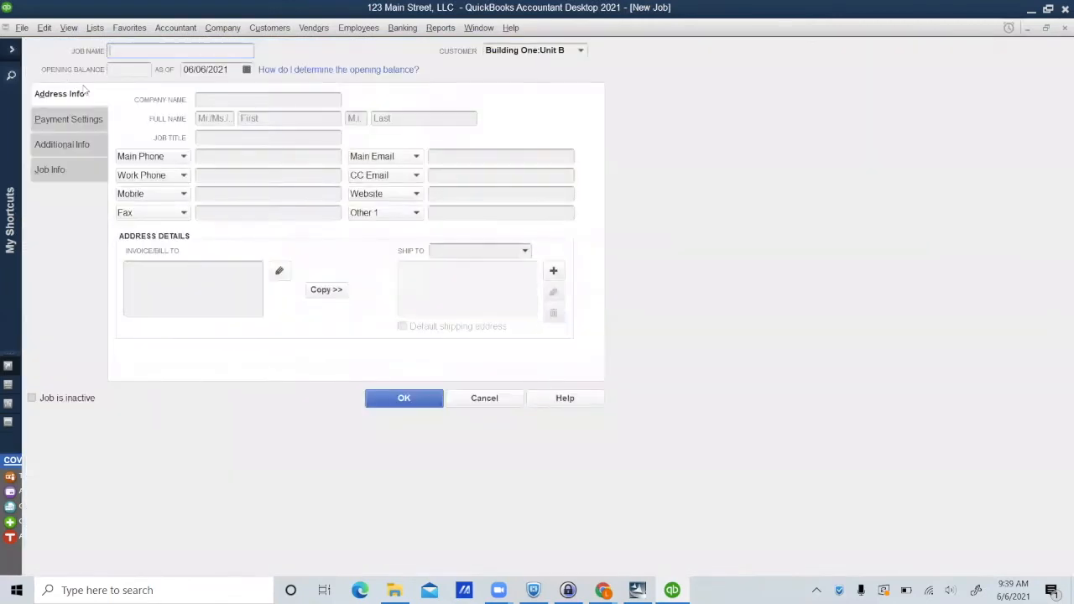
{"action": "left_click", "coordinate": [581, 51]}
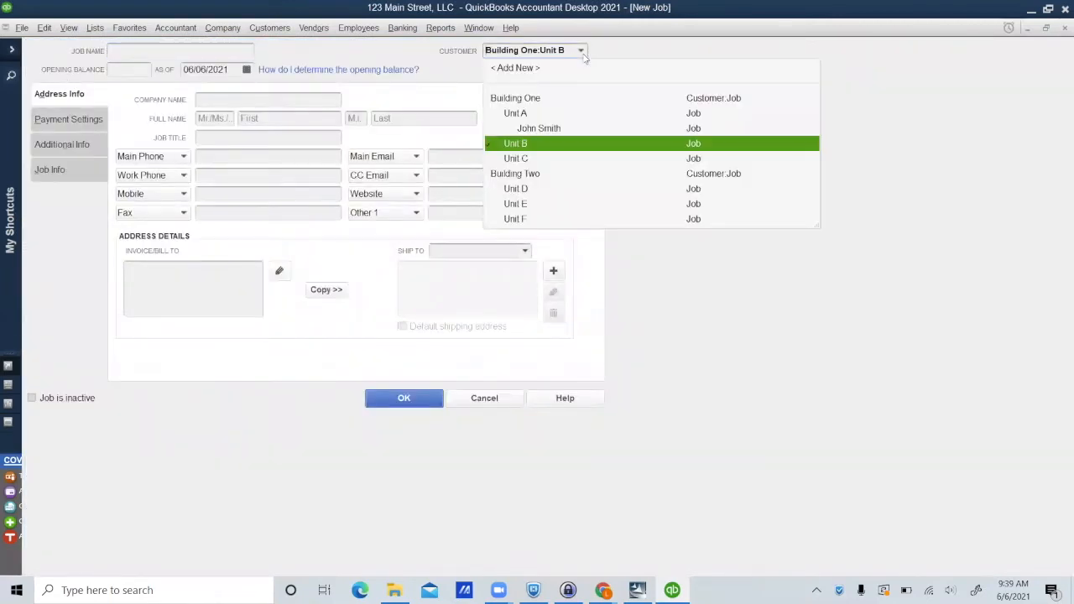
{"action": "left_click", "coordinate": [611, 52]}
{"action": "left_click", "coordinate": [201, 52]}
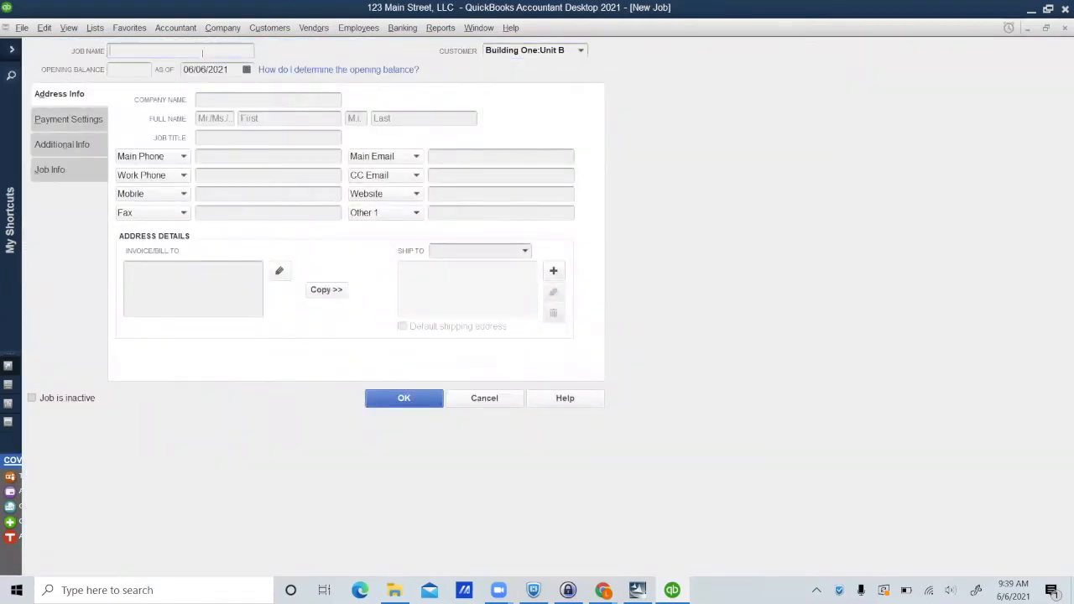
{"action": "type", "text": "Brett Thomas"}
{"action": "left_click", "coordinate": [408, 406]}
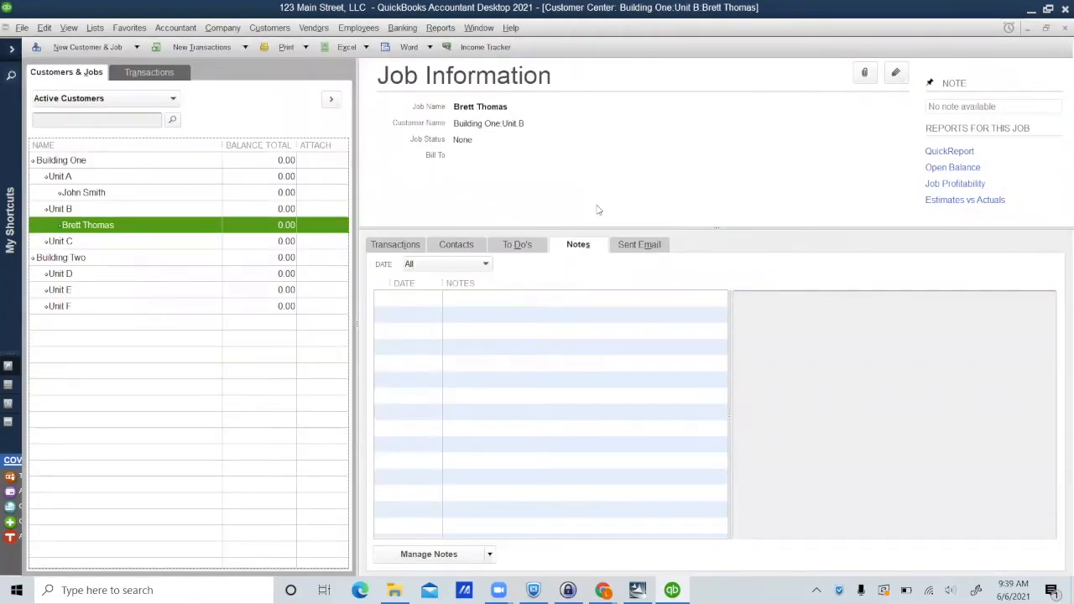
Add a note reading "Unit B - $1,250.00 6/1/21 - 5/31/22" to the tenant's job under Unit B and save it.
{"action": "left_click", "coordinate": [490, 555]}
{"action": "left_click", "coordinate": [467, 516]}
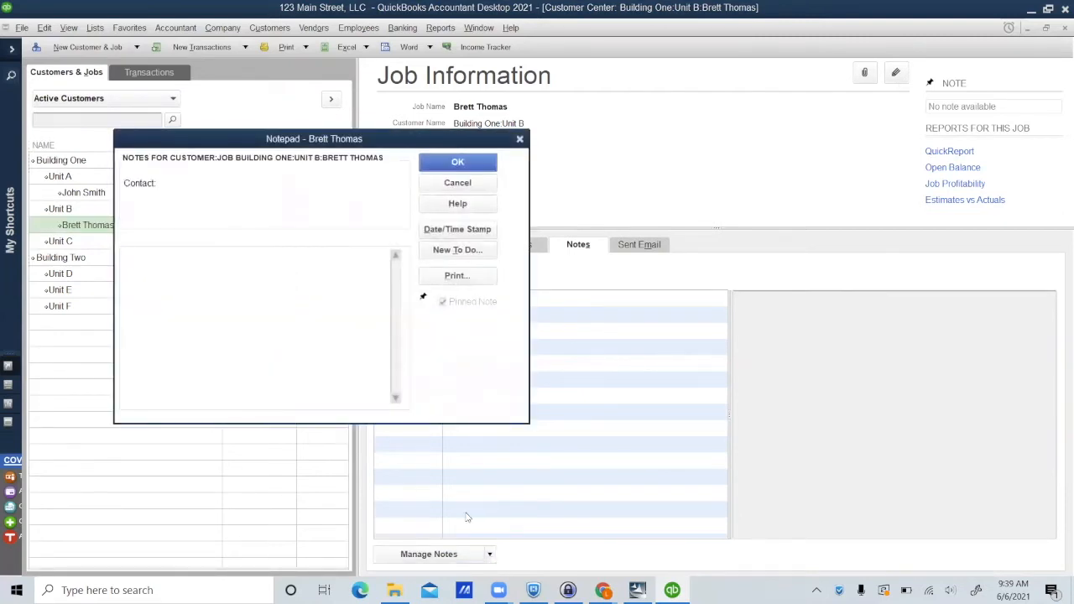
{"action": "type", "text": "Unit B - 6/1/21 - 5/31/22"}
{"action": "type", "text": "1,2"}
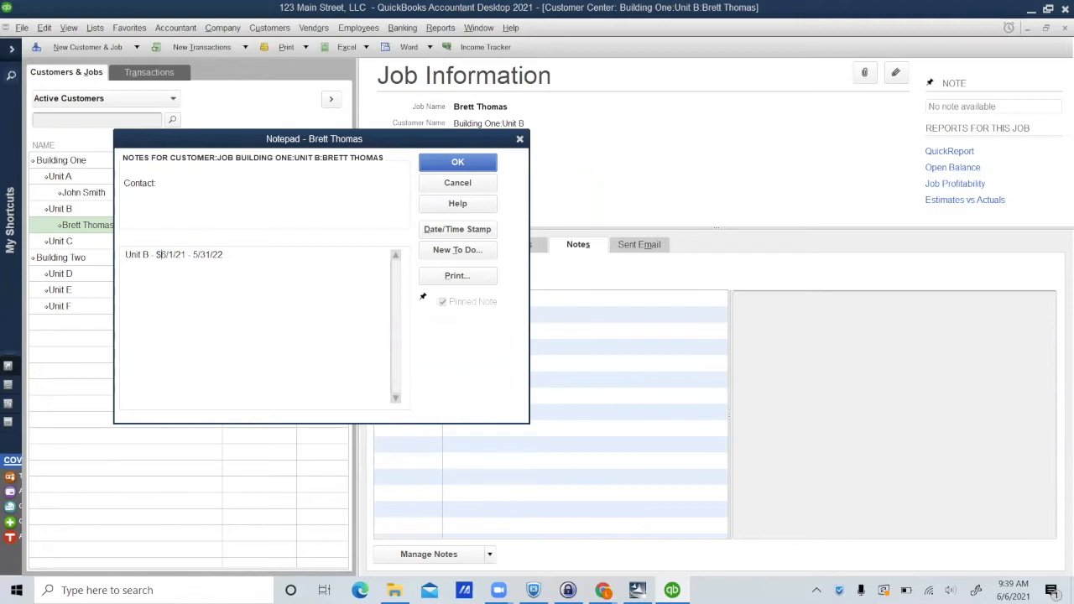
{"action": "type", "text": "50.00"}
{"action": "left_click", "coordinate": [454, 164]}
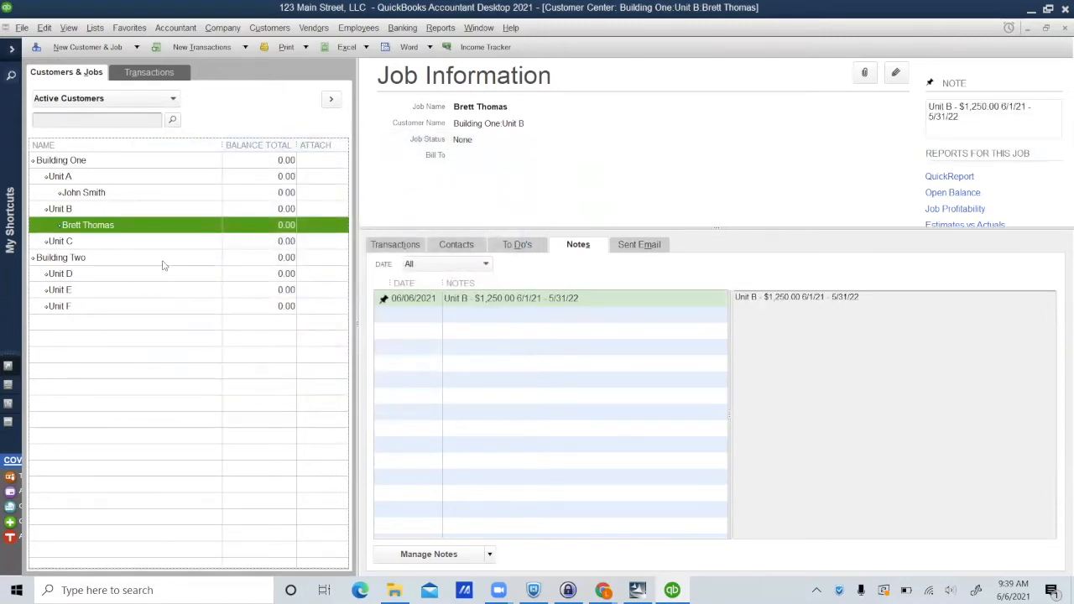
Add a job under Building One:Unit C with the tenant's full name as the job name, and save it.
{"action": "left_click", "coordinate": [126, 242]}
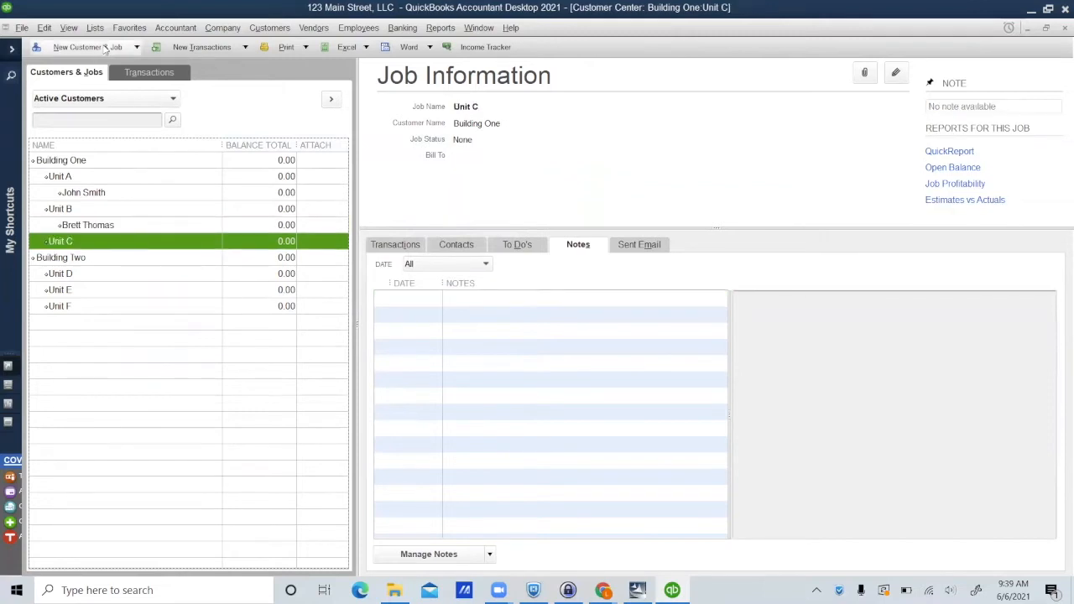
{"action": "left_click", "coordinate": [102, 48]}
{"action": "left_click", "coordinate": [55, 79]}
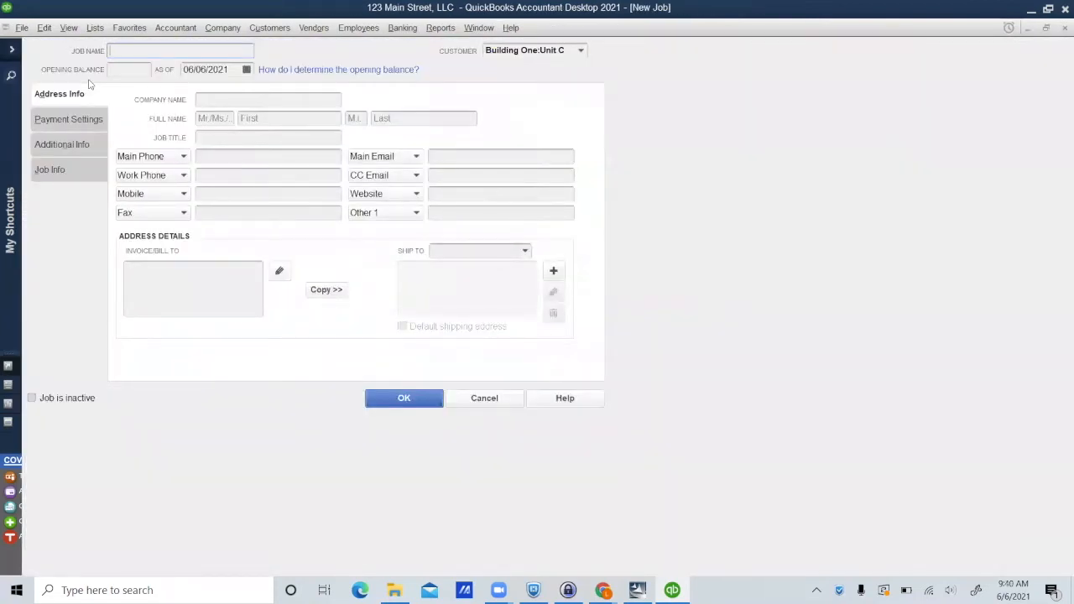
{"action": "type", "text": "Sally White"}
{"action": "left_click", "coordinate": [396, 400]}
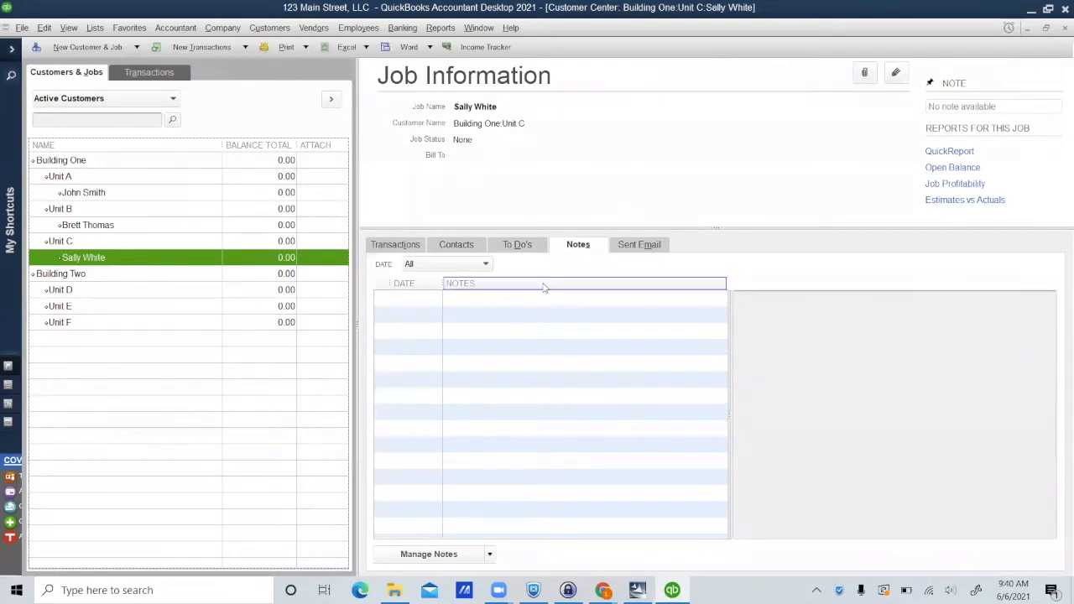
Add a note reading "6/1/21 - 5/31/21 Unit C - $1,100.00" to the tenant's job under Unit C and save it.
{"action": "left_click", "coordinate": [490, 555]}
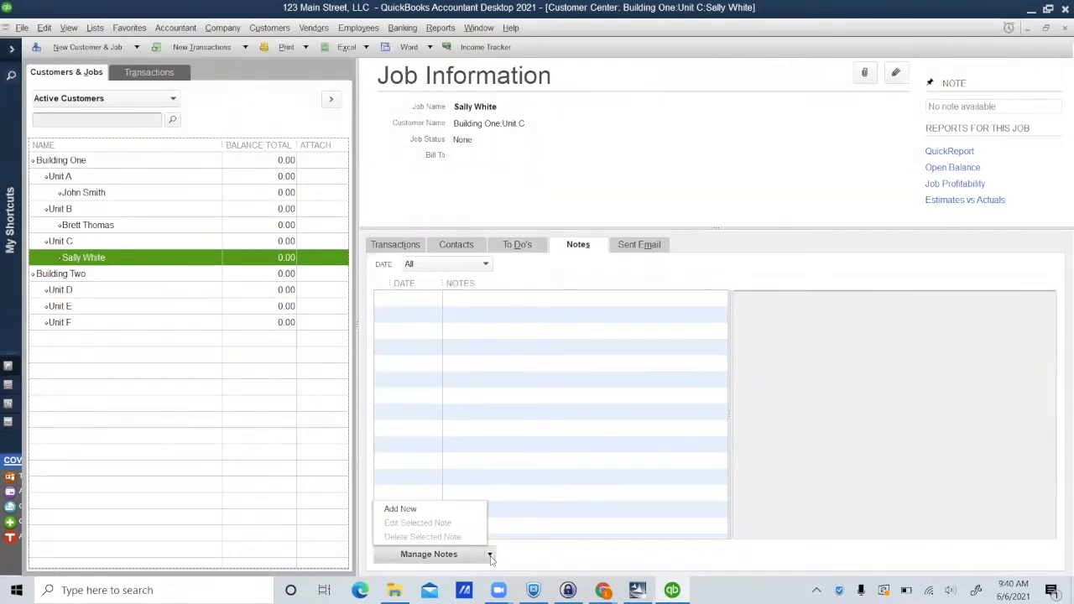
{"action": "left_click", "coordinate": [400, 509]}
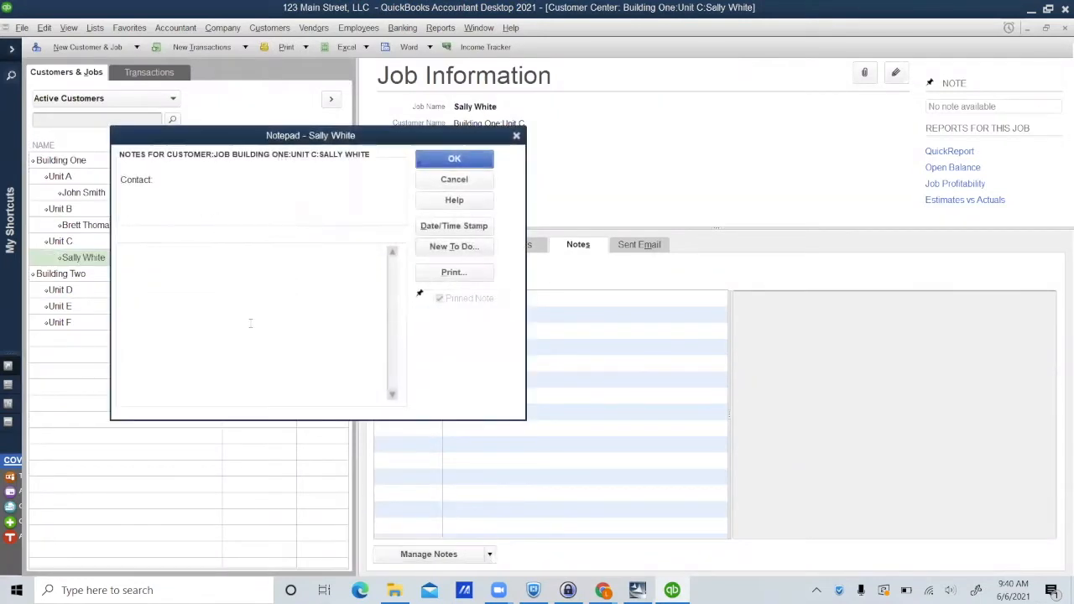
{"action": "type", "text": "6/1/21 - 5/31/21 $"}
{"action": "key", "text": "BackSpace"}
{"action": "type", "text": "Unit C - "}
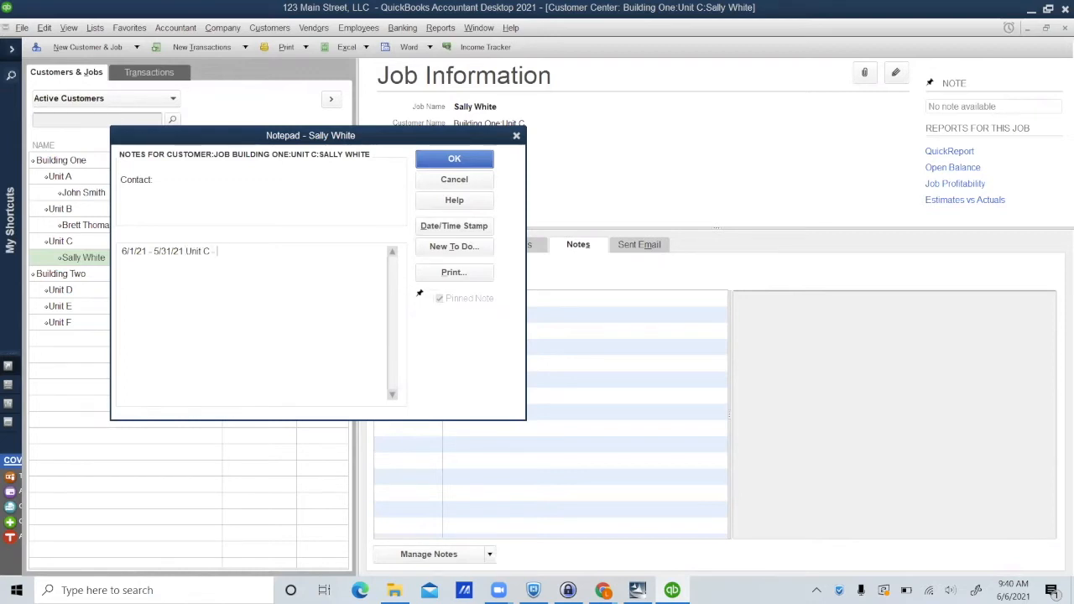
{"action": "type", "text": "$1,100.00"}
{"action": "left_click", "coordinate": [464, 164]}
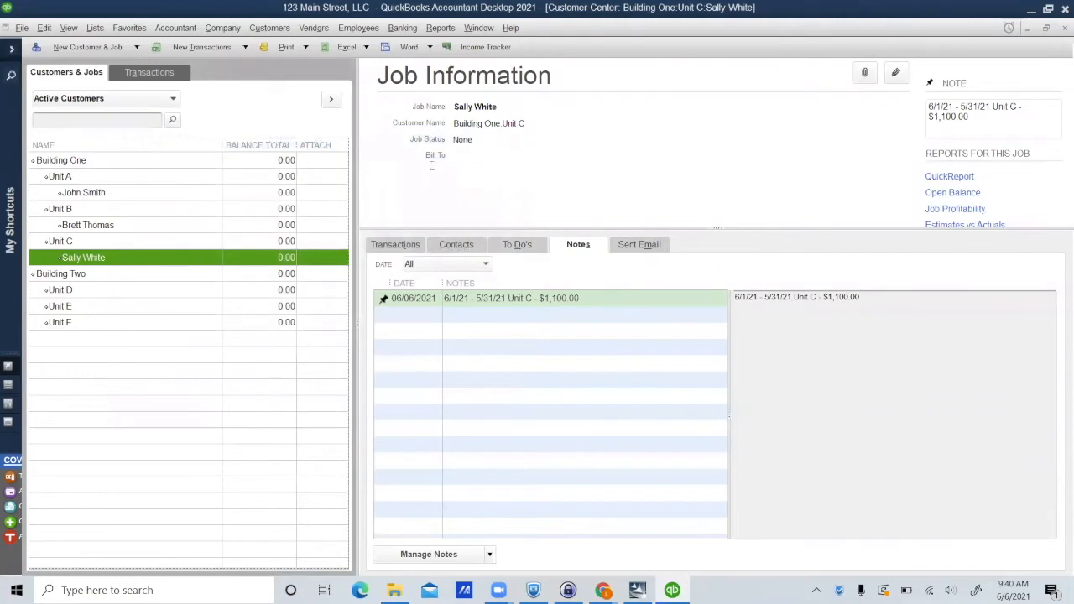
Add a job under Building Two:Unit D with the tenant's full name as the job name, and save it.
{"action": "left_click", "coordinate": [193, 293]}
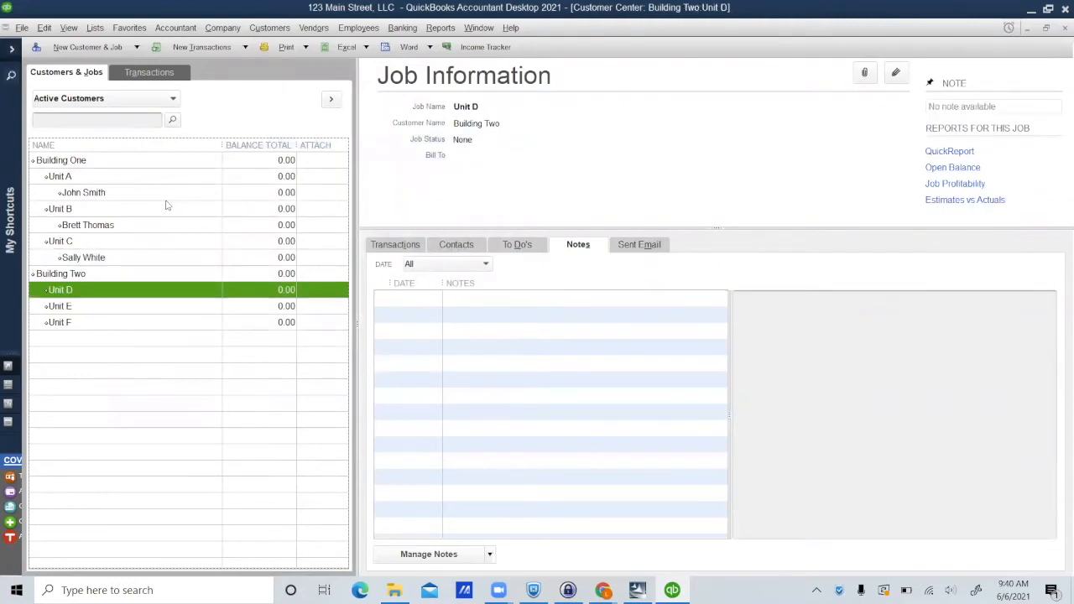
{"action": "left_click", "coordinate": [95, 48]}
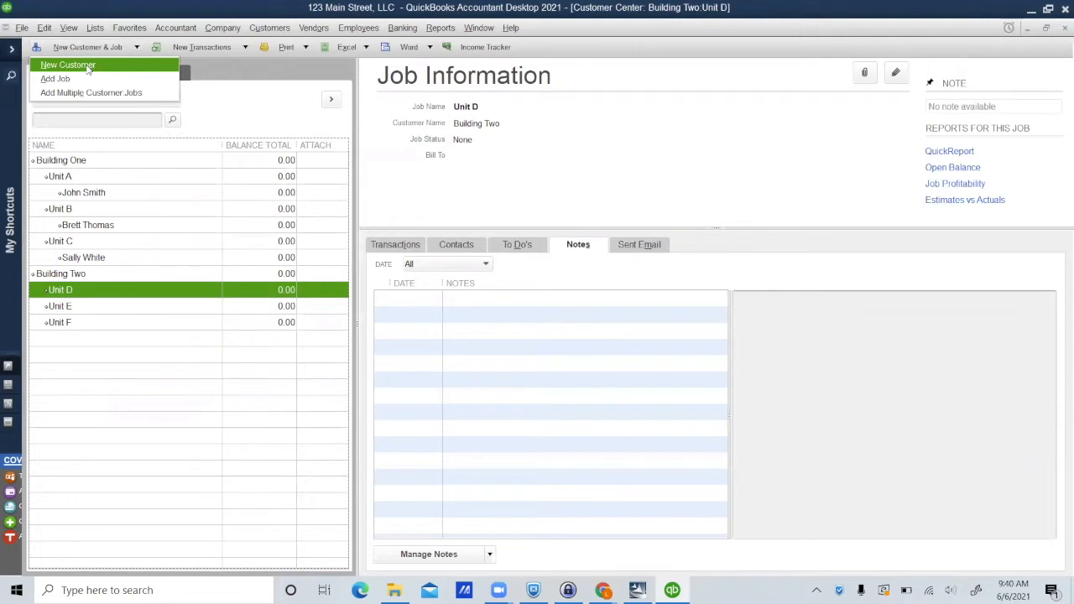
{"action": "left_click", "coordinate": [83, 79]}
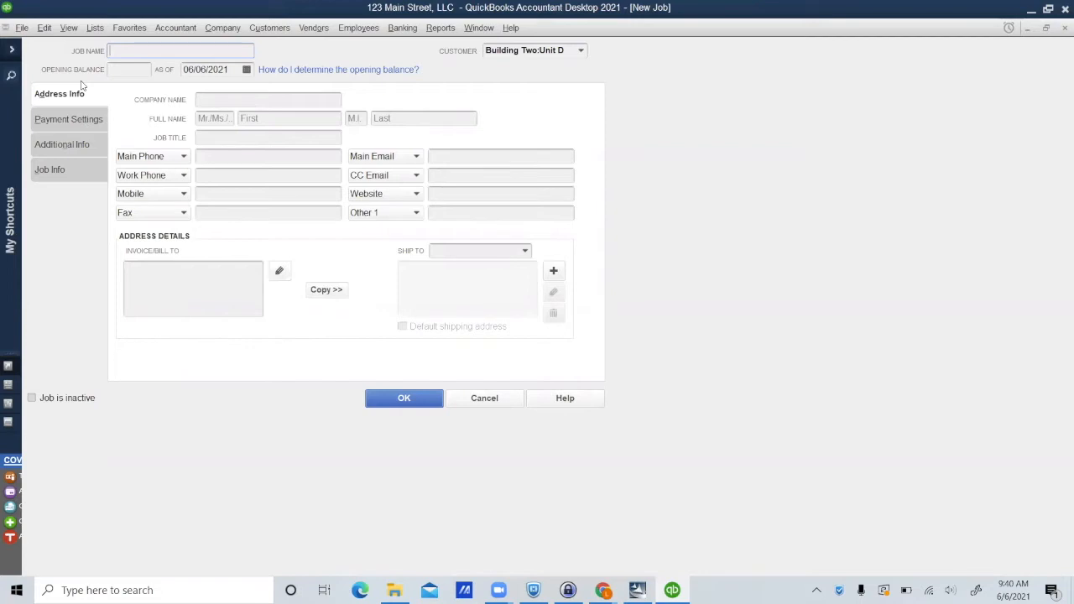
{"action": "type", "text": "Tom Bond"}
{"action": "key", "text": "Tab"}
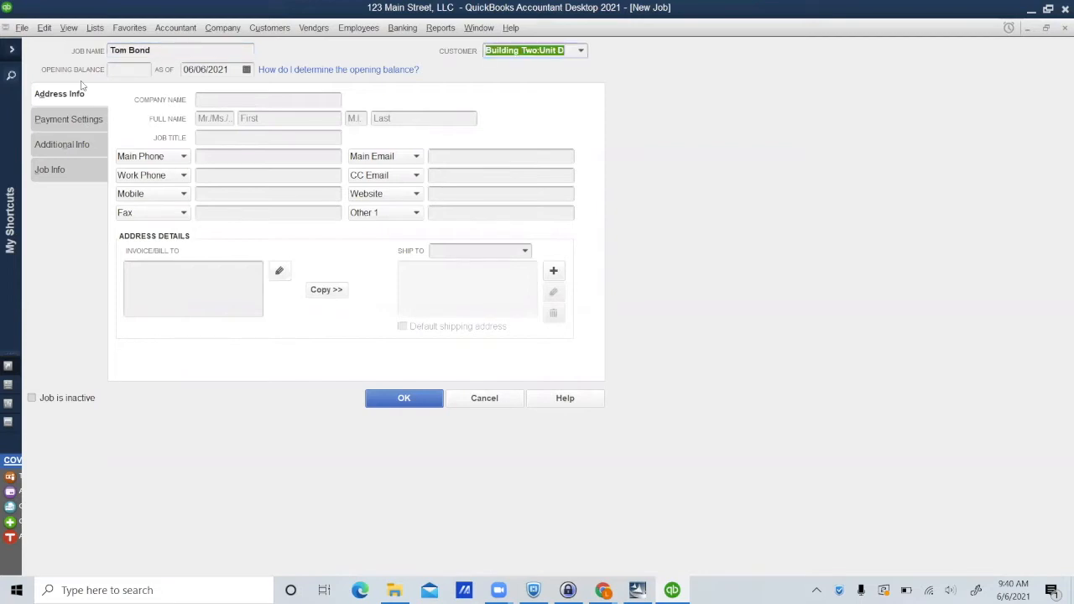
{"action": "left_click", "coordinate": [424, 403]}
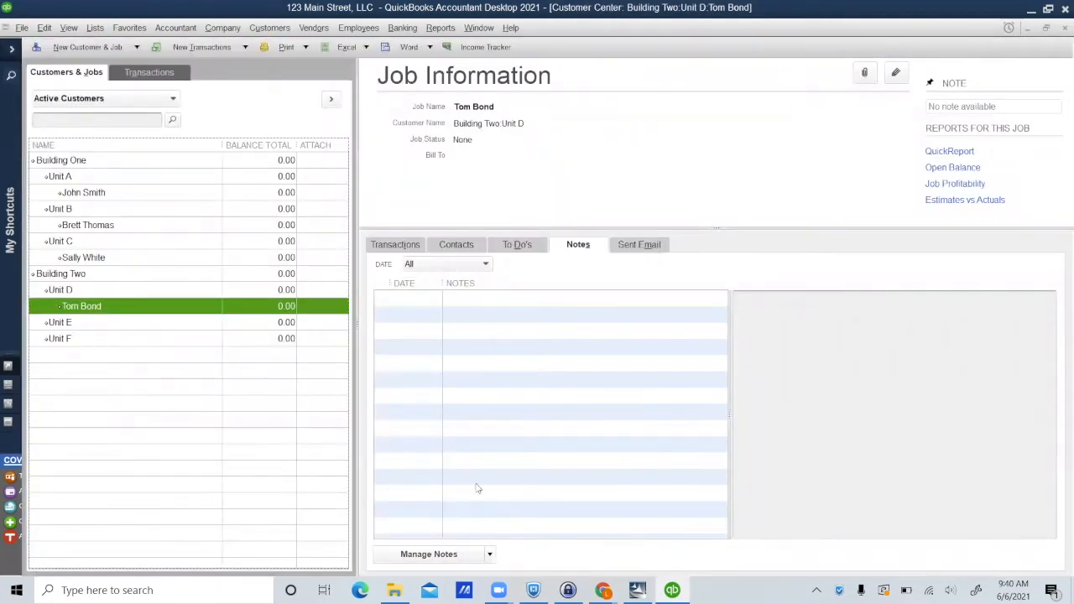
Add and save a note on the Unit D tenant's job with the term 6/1/21 - 5/31/22, the tenant's full name and $2,000.00.
{"action": "left_click", "coordinate": [490, 554]}
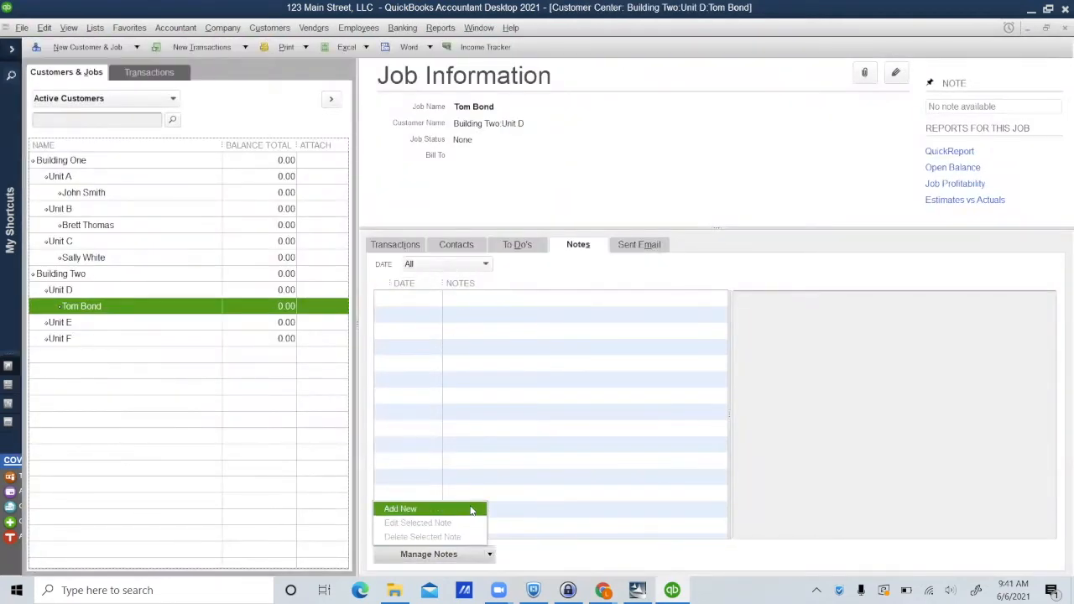
{"action": "left_click", "coordinate": [471, 510]}
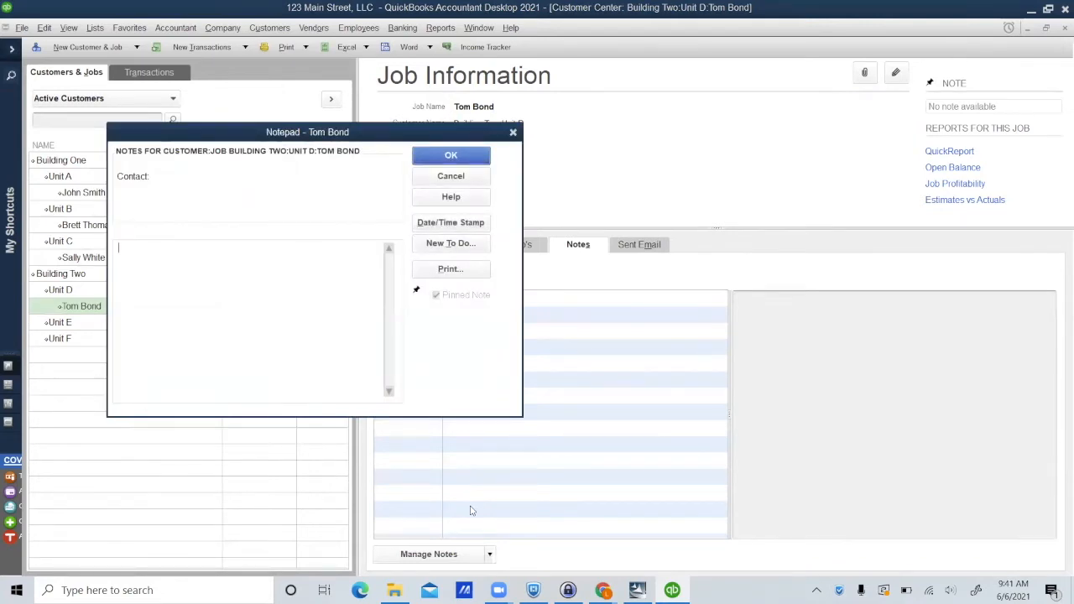
{"action": "type", "text": "6/1/21 - 5/31/22 - Tom Bond - $2,000.00"}
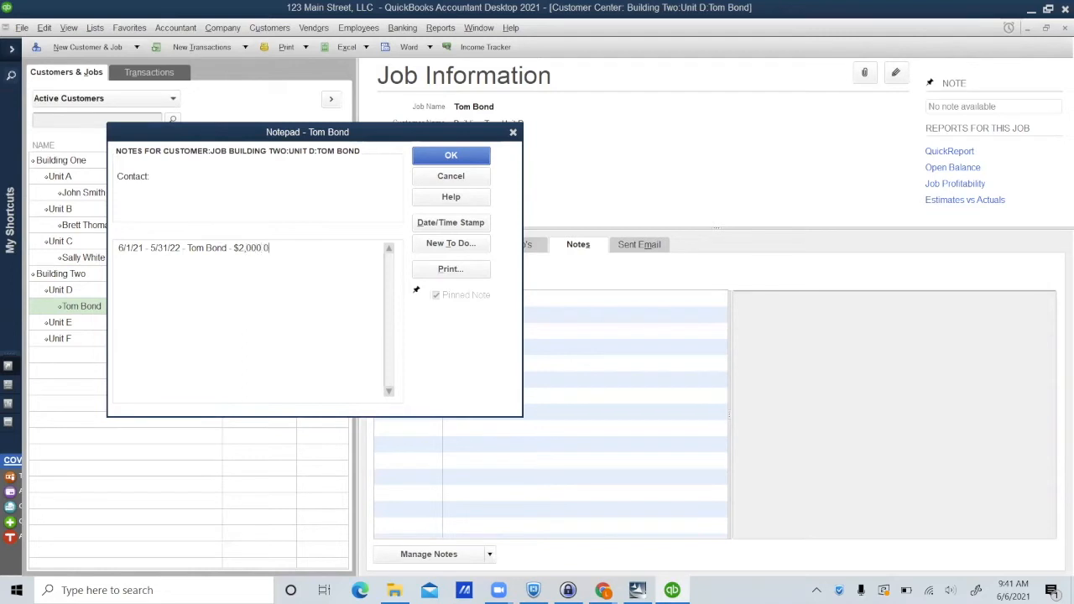
{"action": "left_click", "coordinate": [450, 156]}
Add a job under Building Two:Unit E with the tenant's full name as the job name, and save it.
{"action": "left_click", "coordinate": [204, 323]}
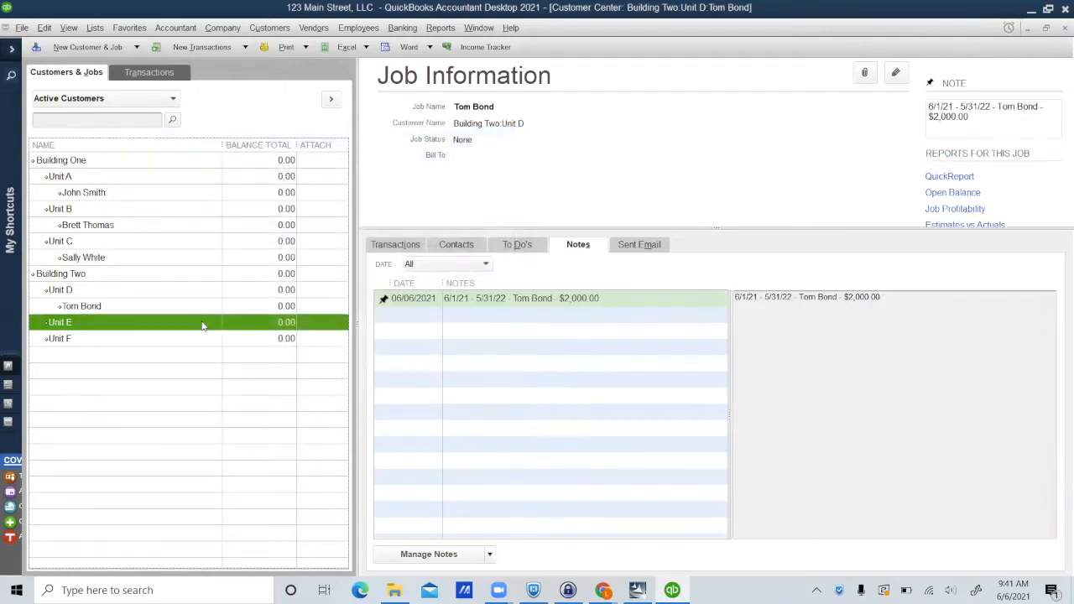
{"action": "left_click", "coordinate": [112, 48]}
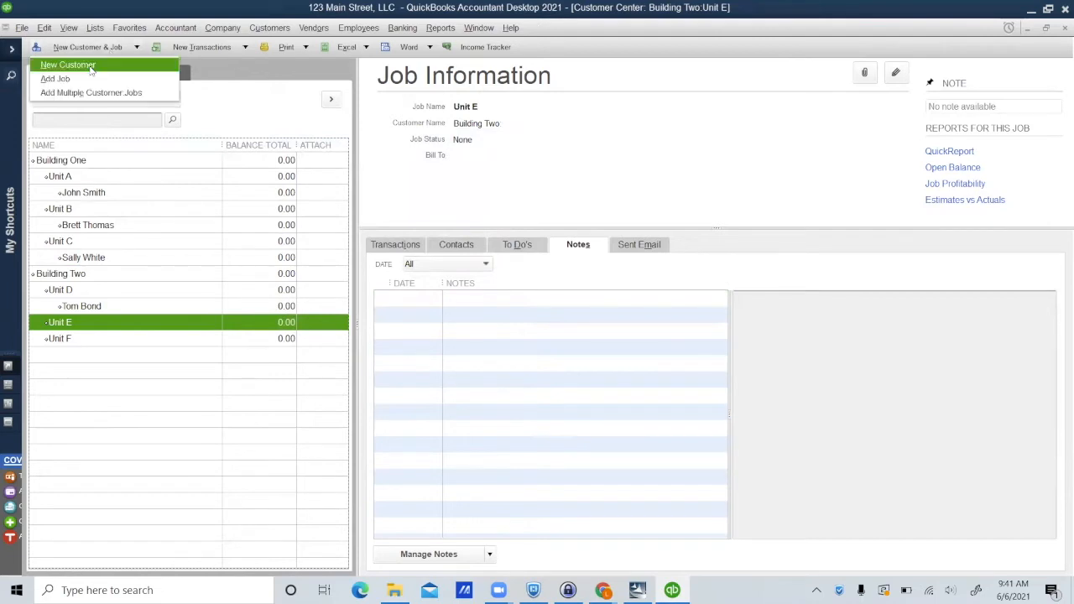
{"action": "left_click", "coordinate": [87, 79]}
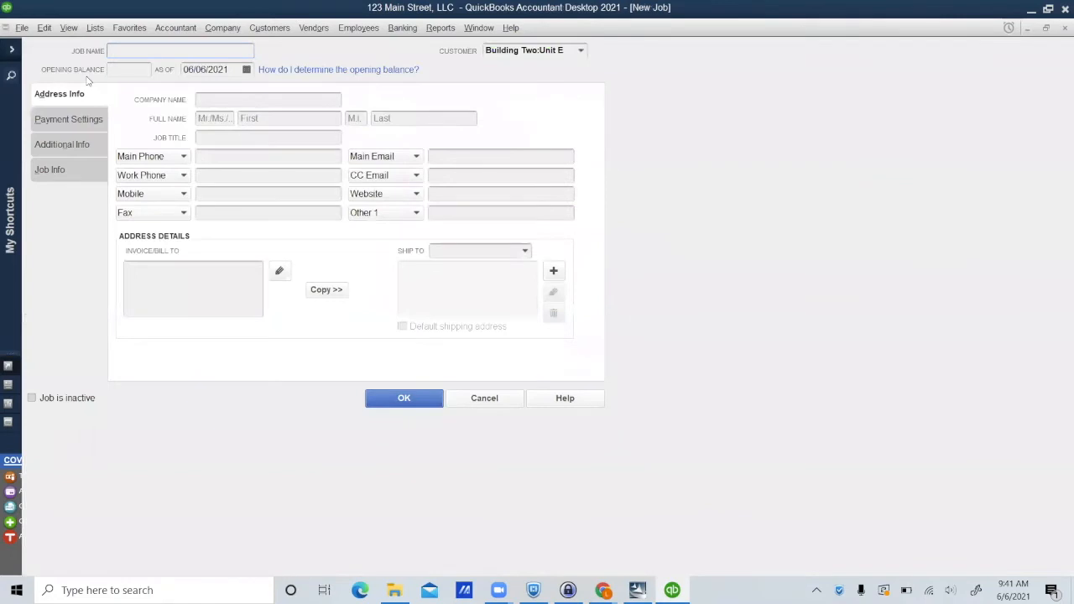
{"action": "type", "text": "Mindy Gallahge"}
{"action": "key", "text": "BackSpace"}
{"action": "type", "text": "e"}
{"action": "key", "text": "BackSpace"}
{"action": "type", "text": "her"}
{"action": "left_click", "coordinate": [415, 402]}
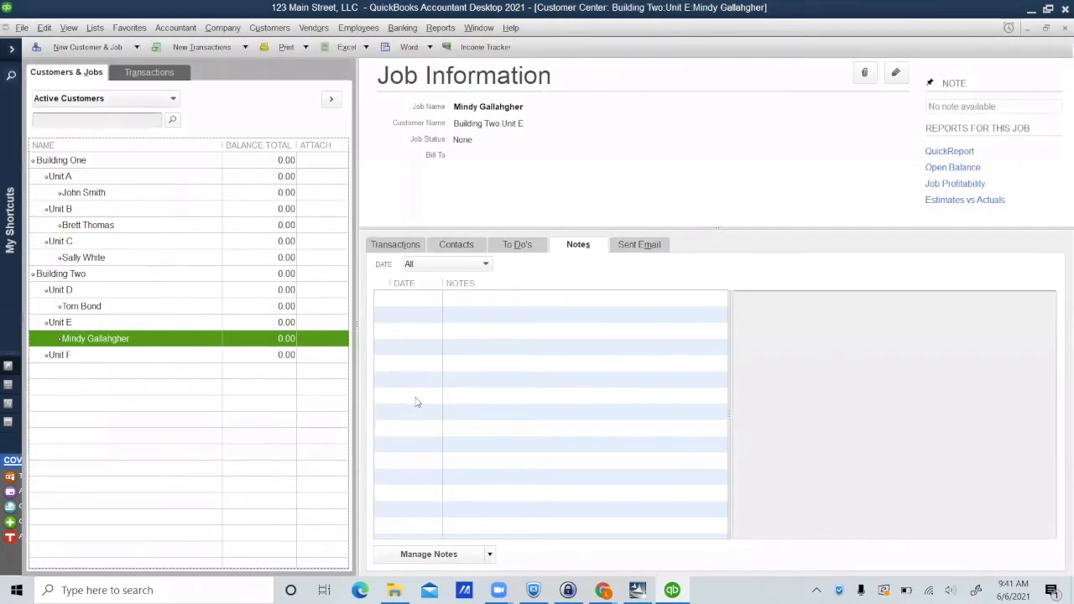
Add and save a note on the Unit E tenant's job with "Unit E", the tenant's full name and $2,200.00.
{"action": "left_click", "coordinate": [490, 555]}
{"action": "left_click", "coordinate": [448, 511]}
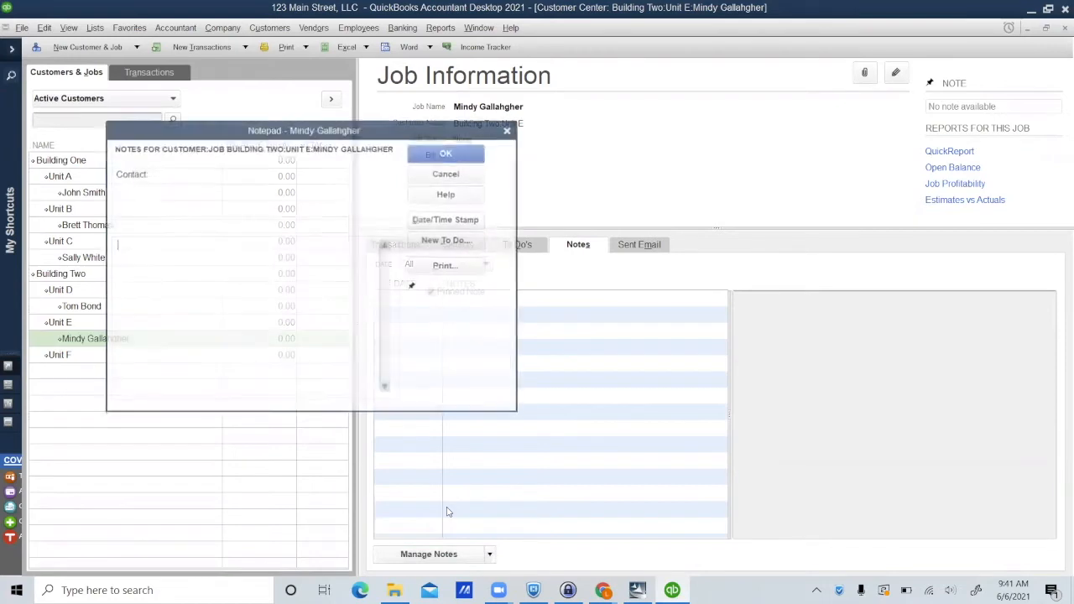
{"action": "type", "text": "Unit E "}
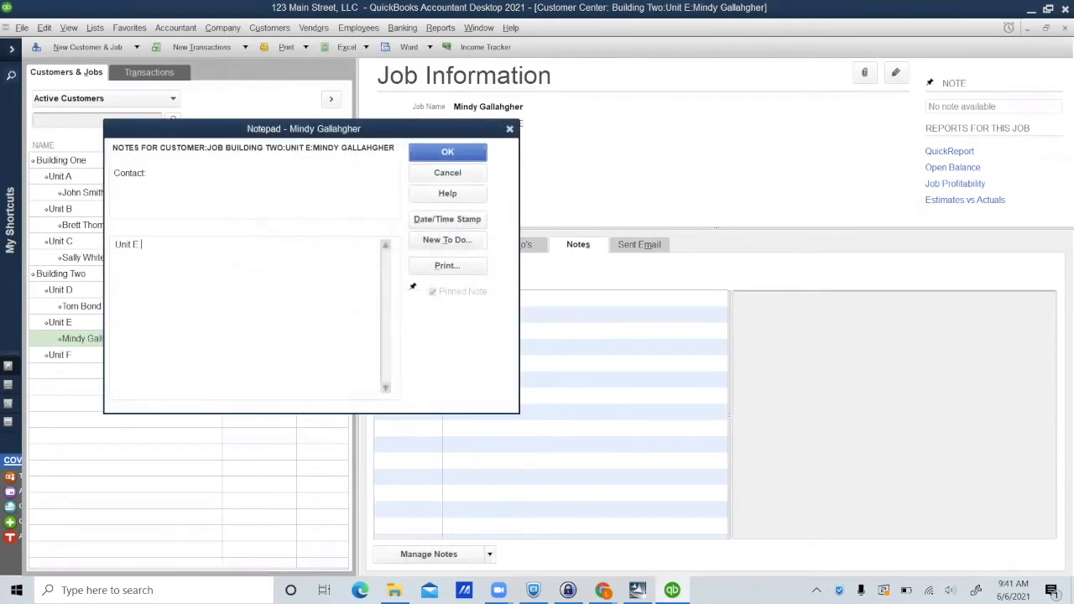
{"action": "type", "text": "- Mindy Gallagher - $2,200.00"}
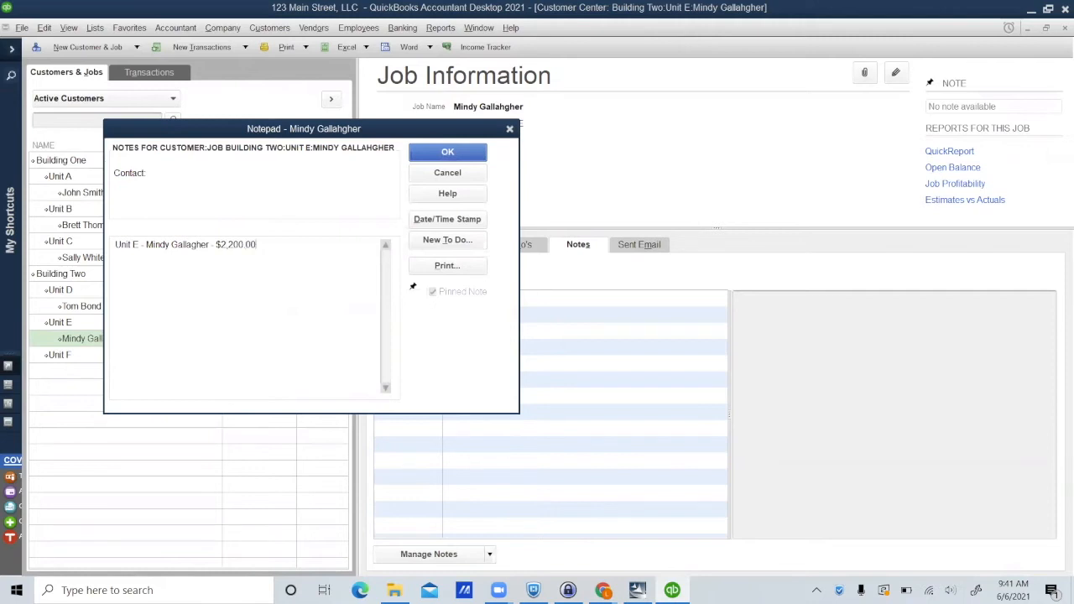
{"action": "left_click", "coordinate": [445, 151]}
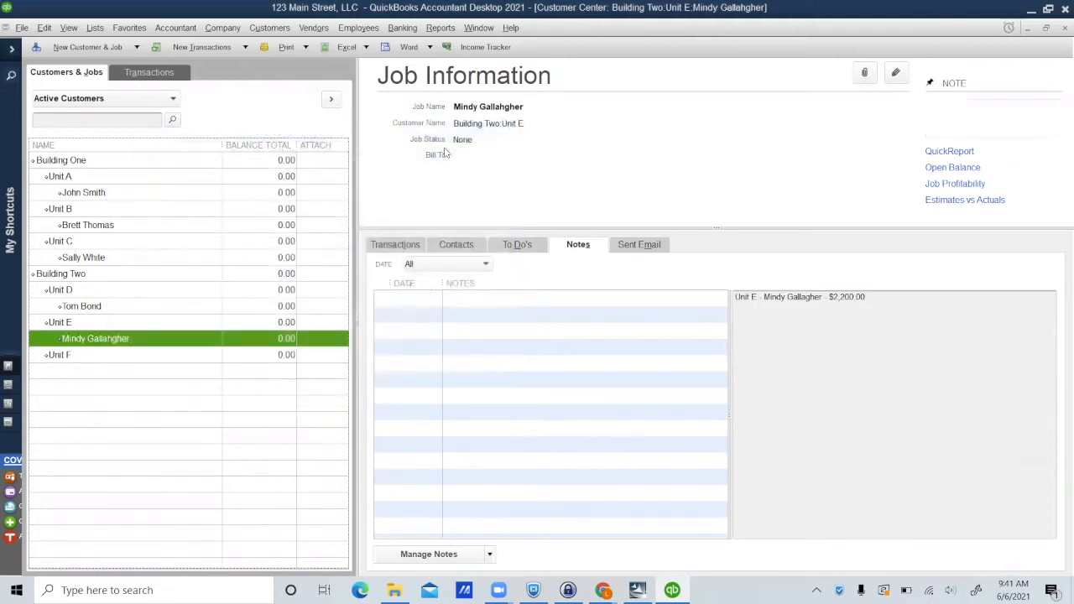
Add a job under Building Two:Unit F with the tenant's full name as the job name, and save it.
{"action": "left_click", "coordinate": [101, 355]}
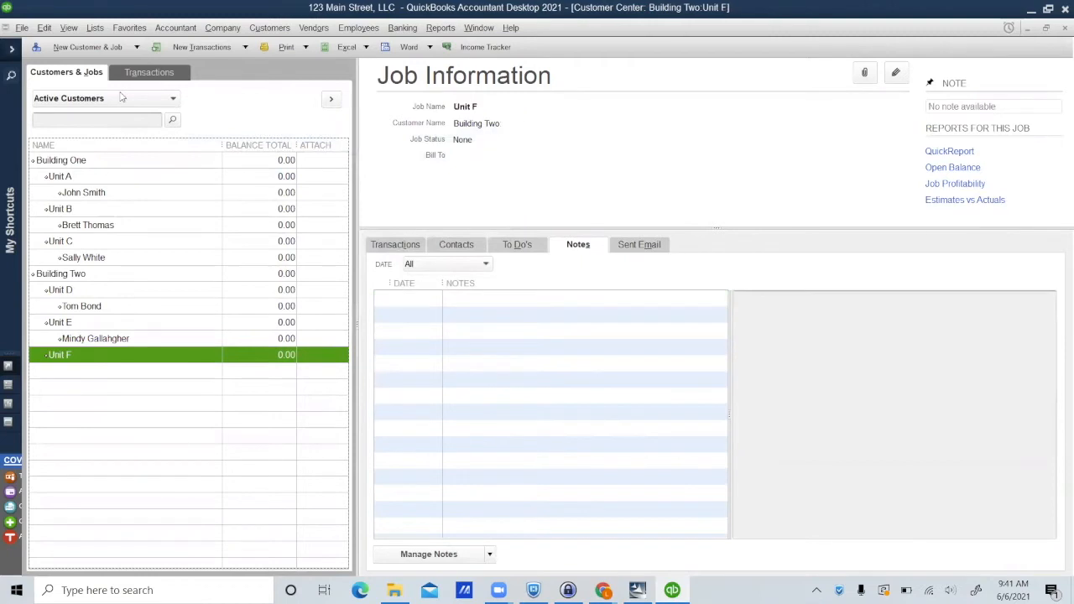
{"action": "left_click", "coordinate": [96, 47]}
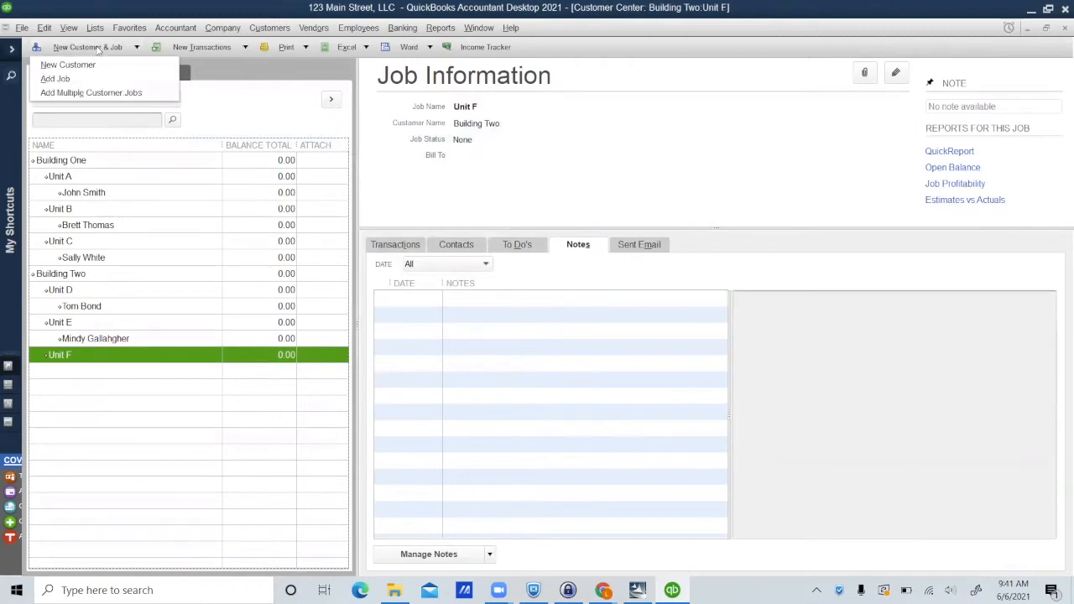
{"action": "left_click", "coordinate": [56, 79]}
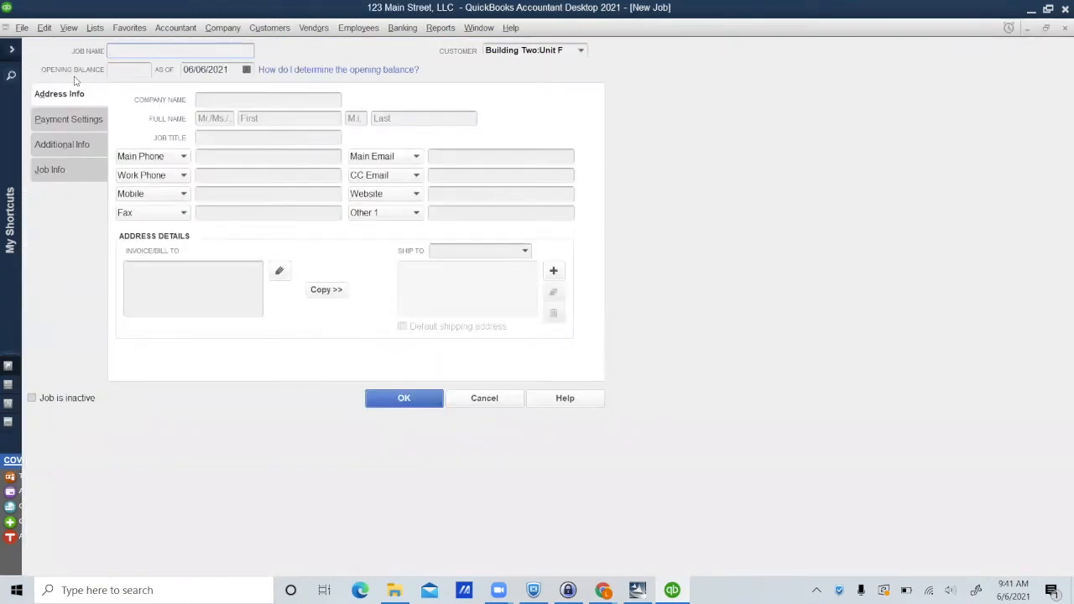
{"action": "type", "text": "Jennifer Cunningham"}
{"action": "key", "text": "Tab"}
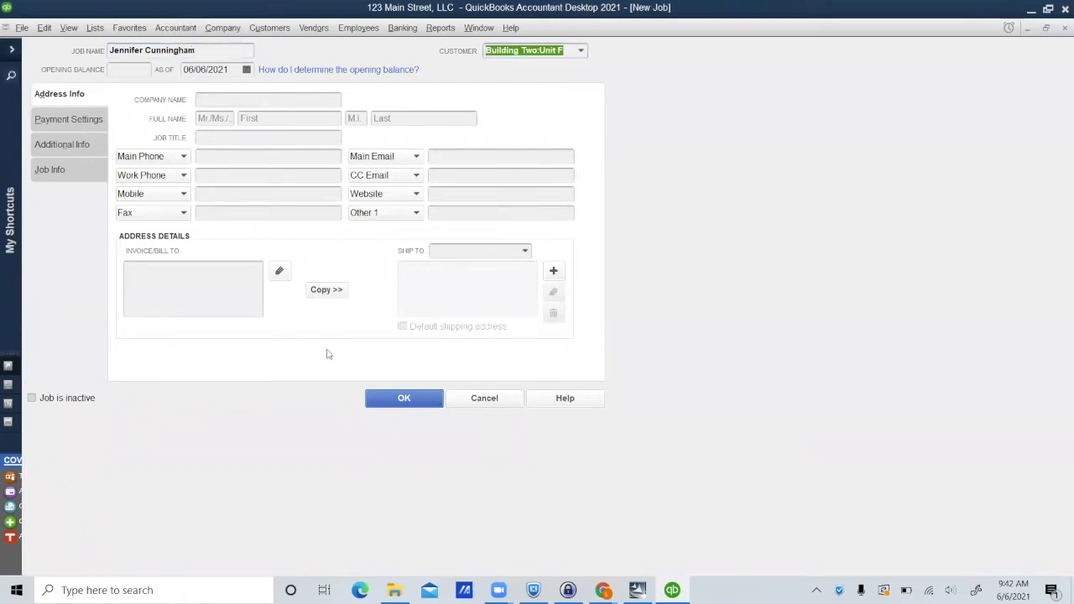
{"action": "left_click", "coordinate": [403, 403]}
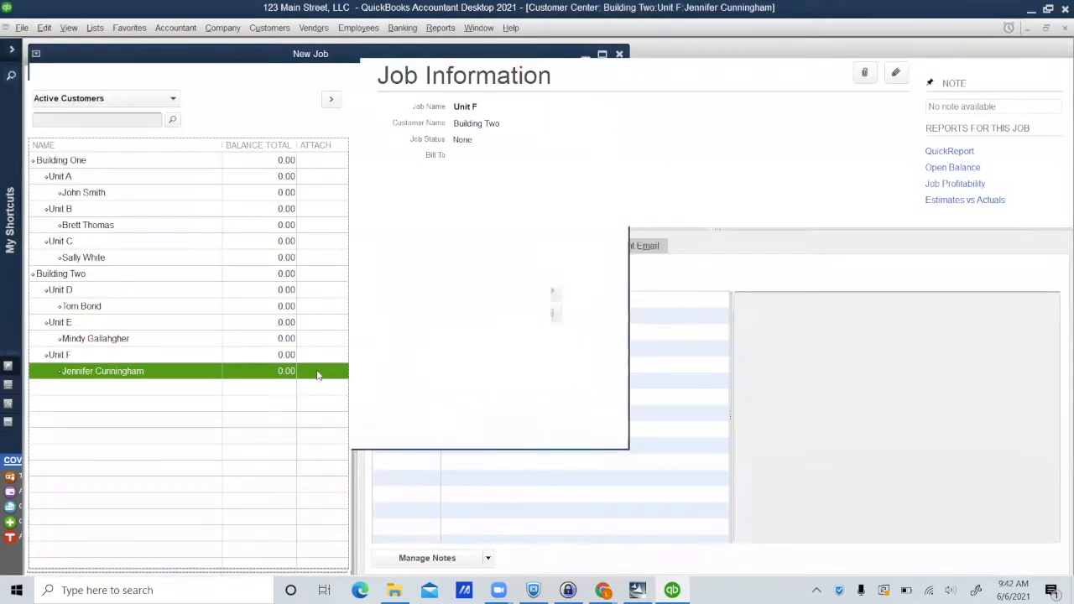
Add and save a note on the Unit F tenant's job with the tenant's full name, "Unit F" and $1,800.00.
{"action": "left_click", "coordinate": [490, 555]}
{"action": "left_click", "coordinate": [460, 509]}
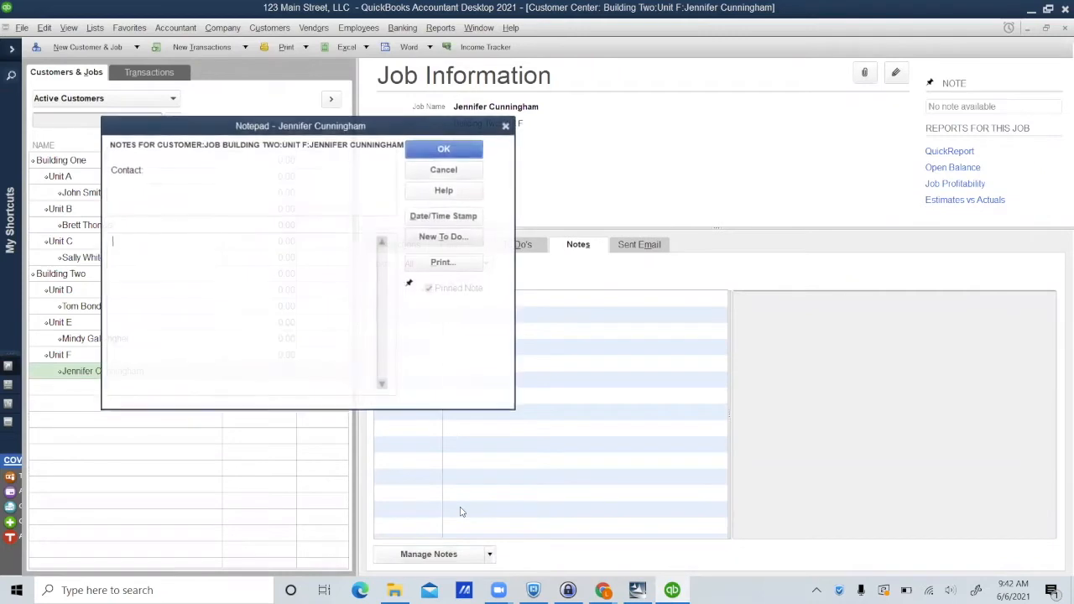
{"action": "type", "text": "Je"}
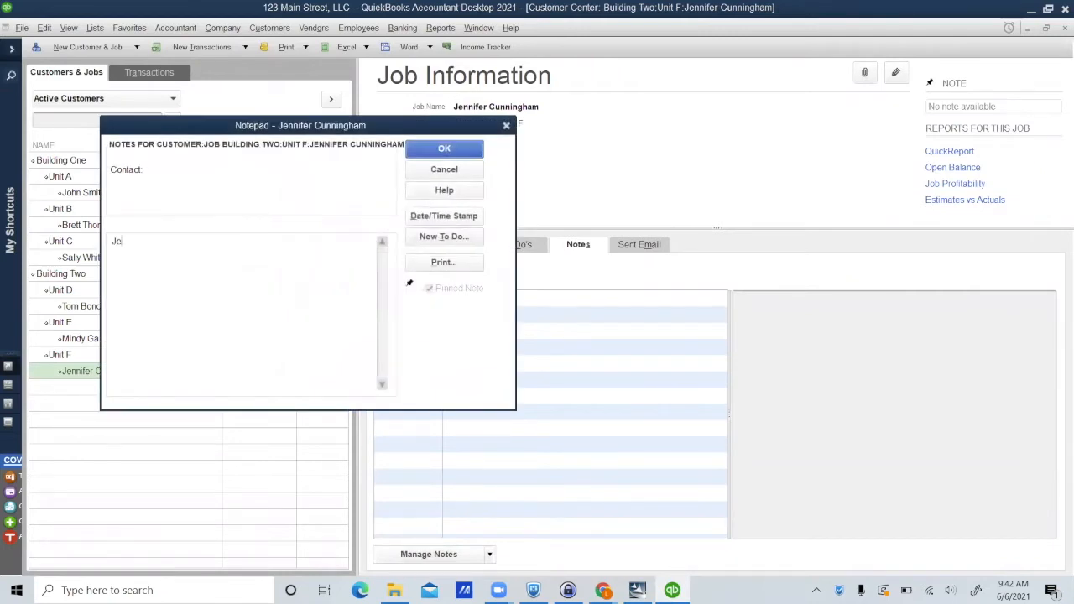
{"action": "type", "text": "nnifer Cunningham - Unit F - $1,800.00"}
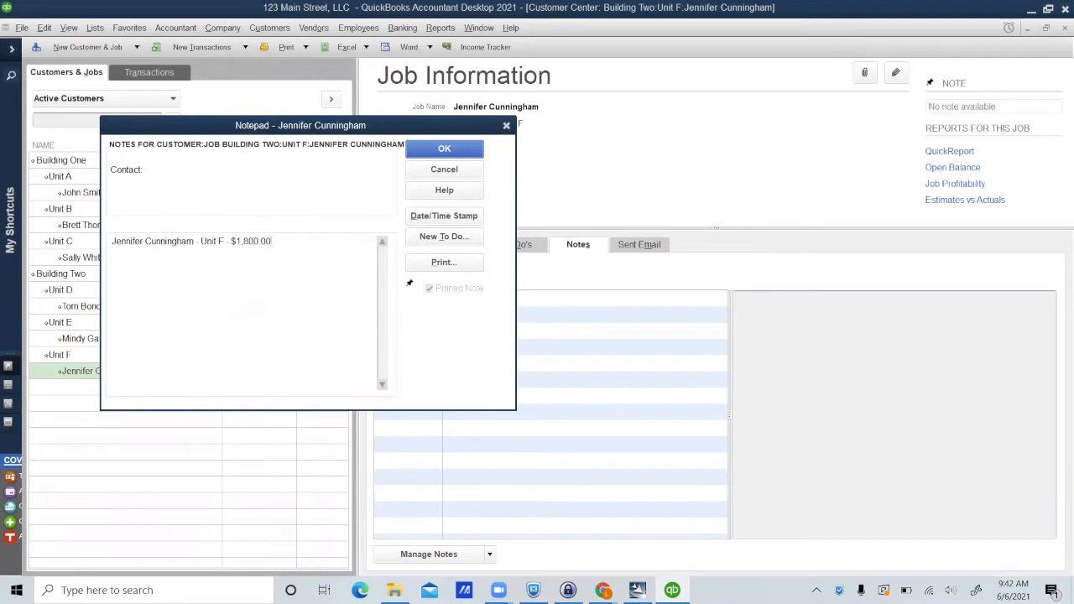
{"action": "left_click", "coordinate": [449, 151]}
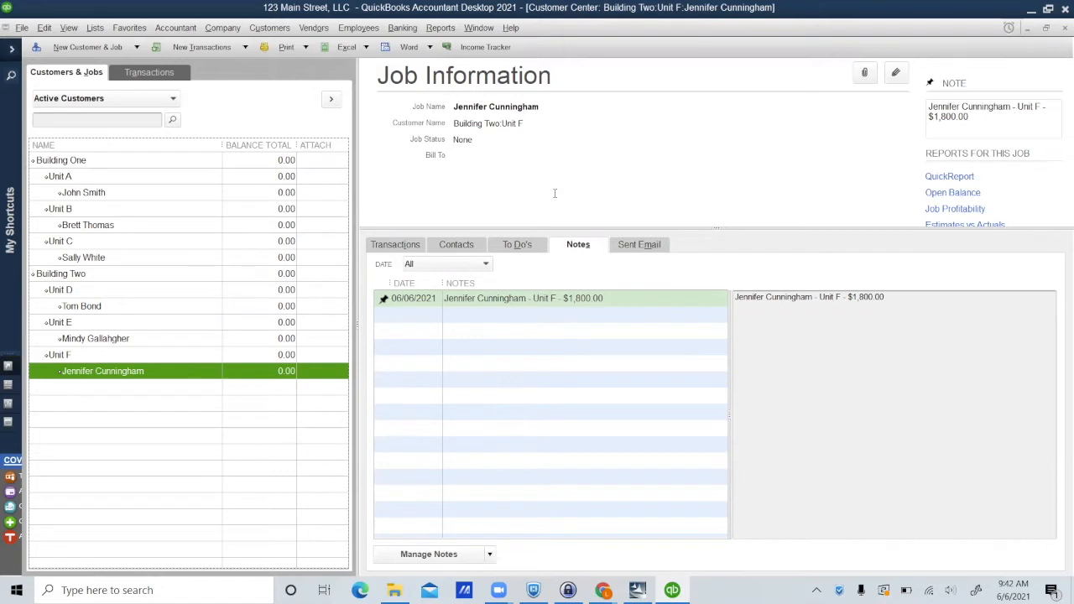
Create an invoice for the Building One:Unit A tenant, dated 06/01/2021, with the item Unit A.
{"action": "left_click", "coordinate": [138, 196]}
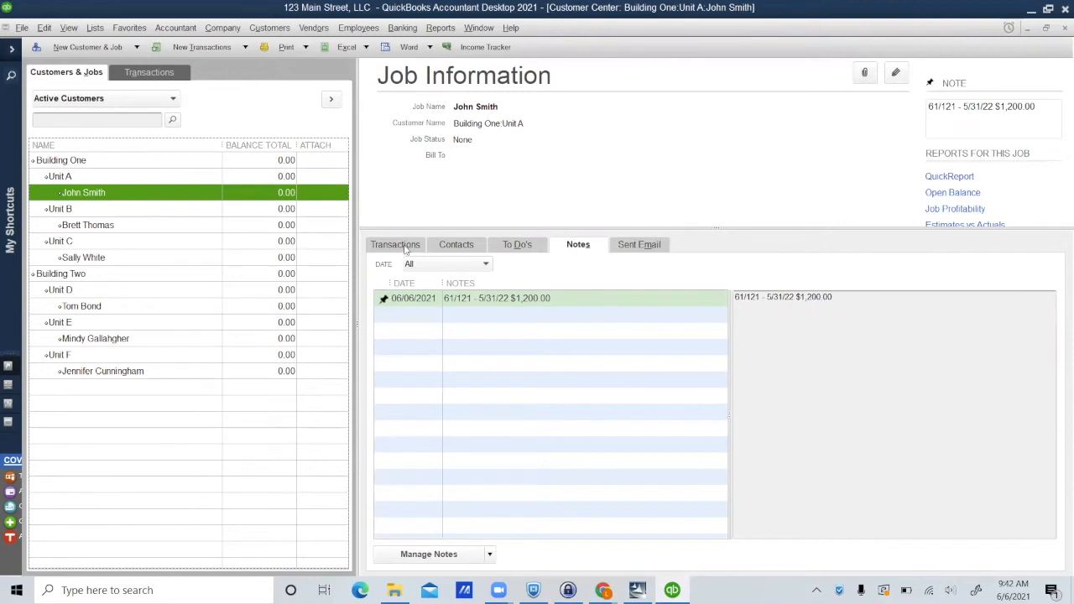
{"action": "left_click", "coordinate": [407, 248]}
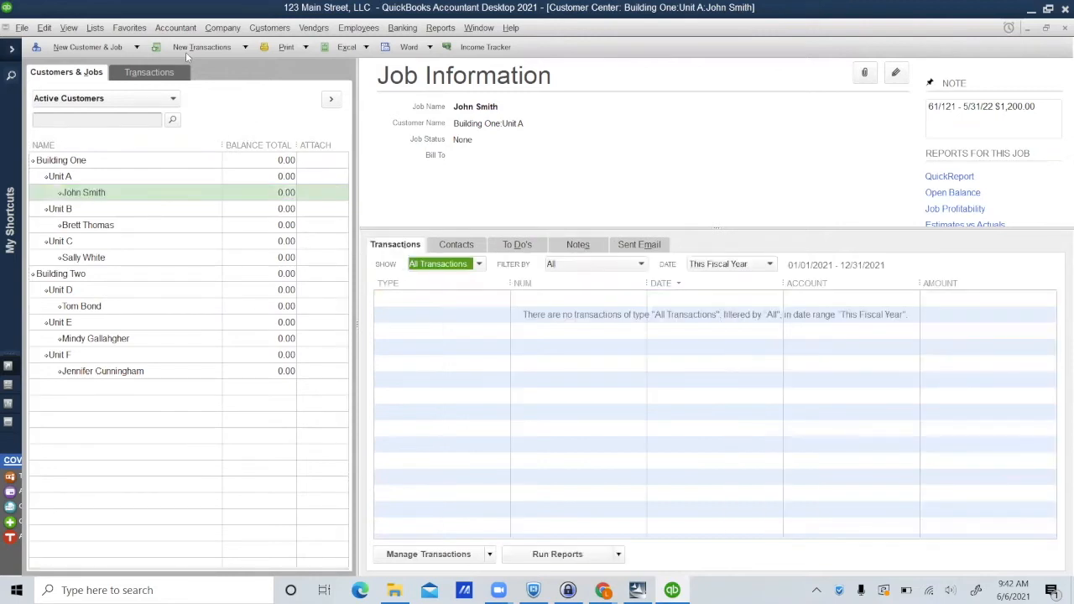
{"action": "left_click", "coordinate": [201, 48]}
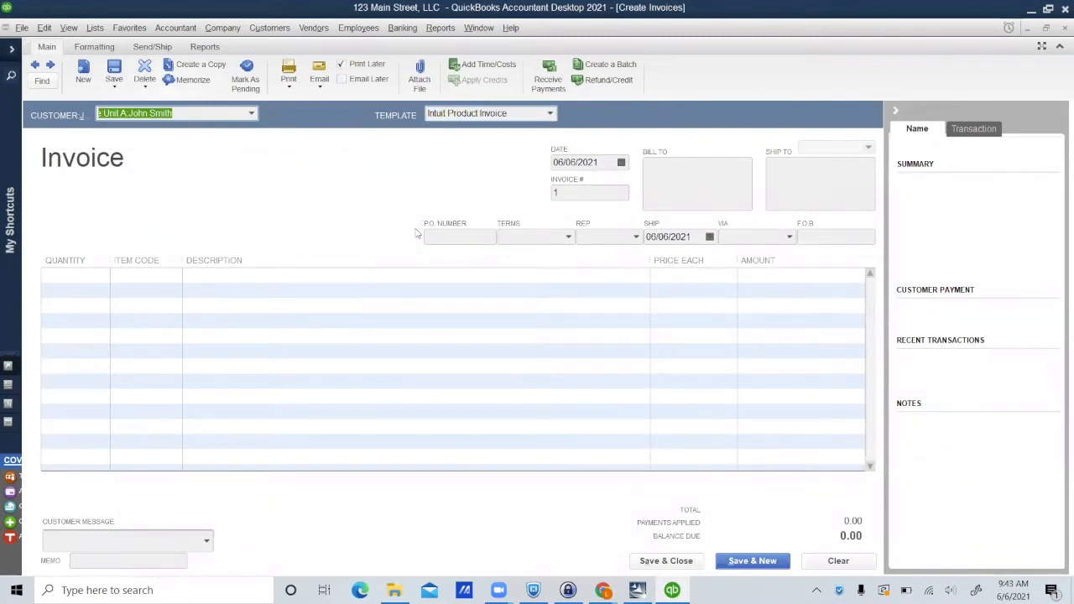
{"action": "left_click", "coordinate": [621, 162]}
{"action": "left_click", "coordinate": [600, 226]}
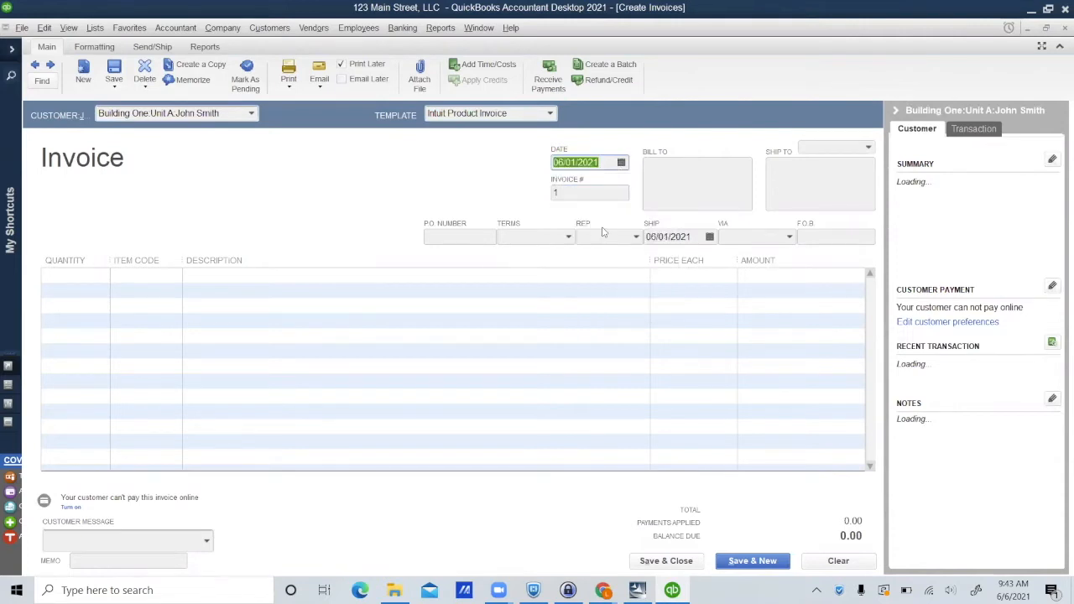
{"action": "left_click", "coordinate": [162, 278]}
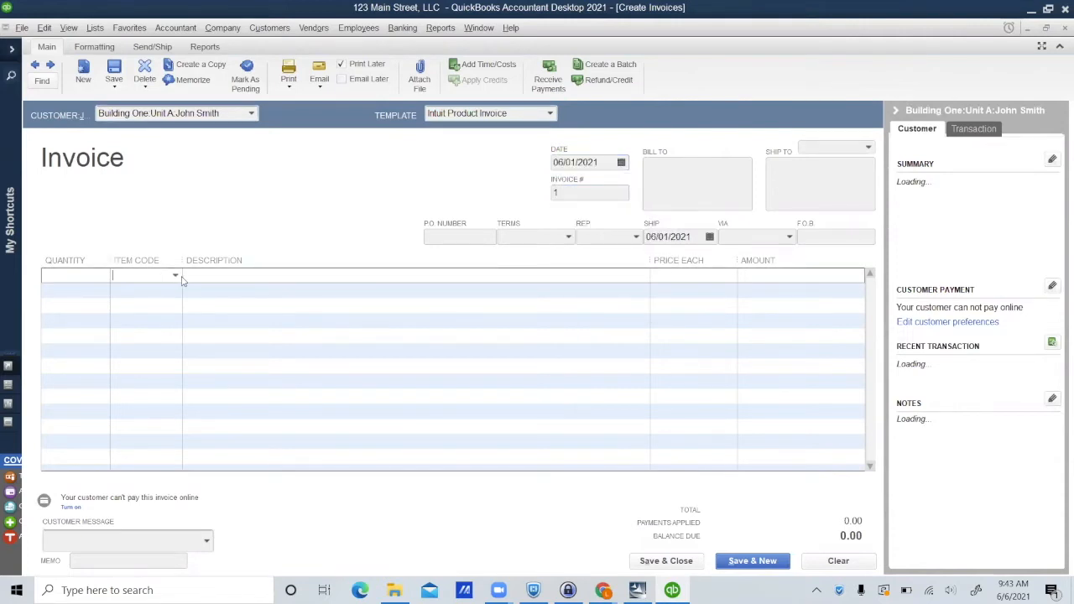
{"action": "left_click", "coordinate": [177, 278]}
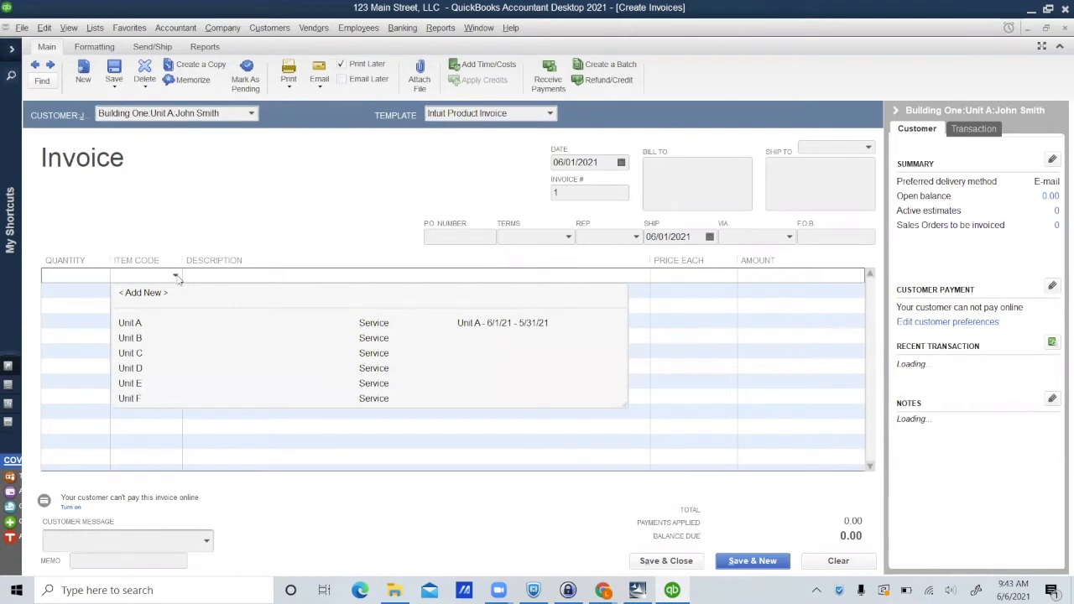
{"action": "left_click", "coordinate": [139, 324]}
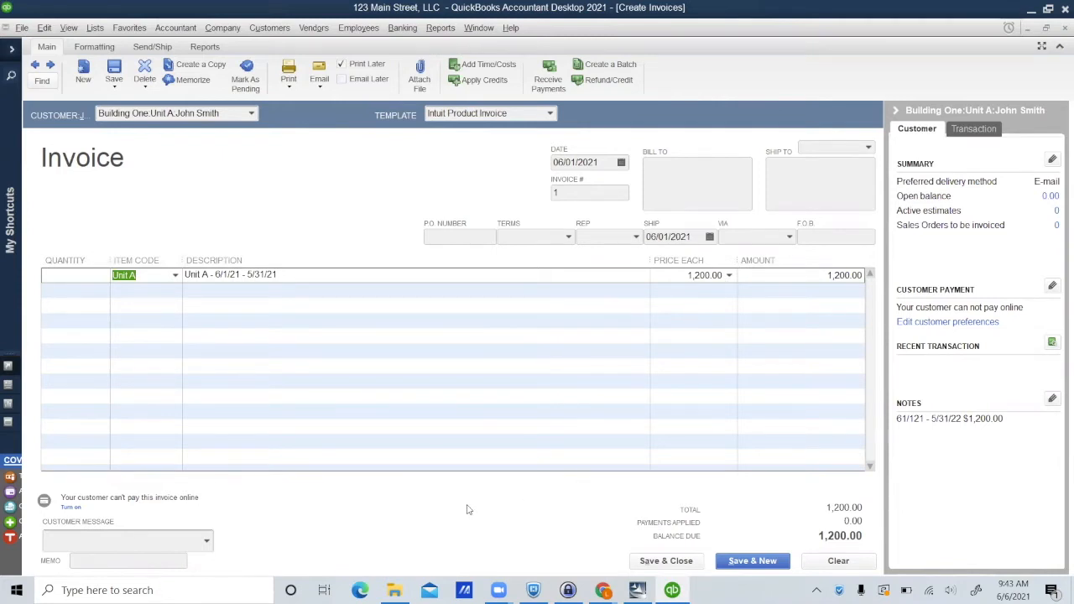
Memorize the Unit A tenant's invoice as an automated monthly entry with the next date 07/01/2021.
{"action": "left_click", "coordinate": [193, 80]}
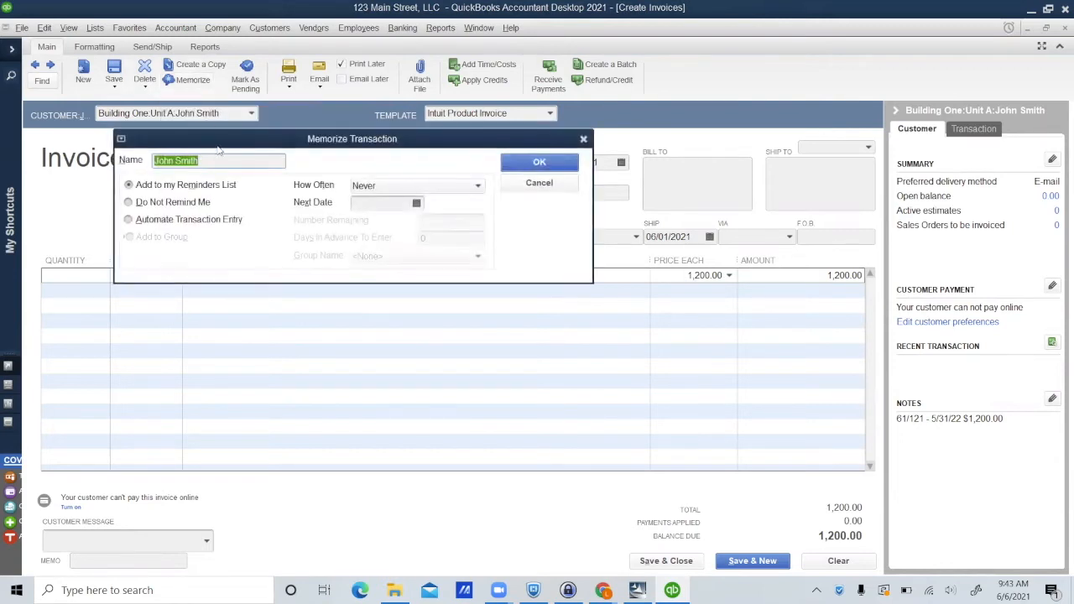
{"action": "left_click", "coordinate": [151, 222]}
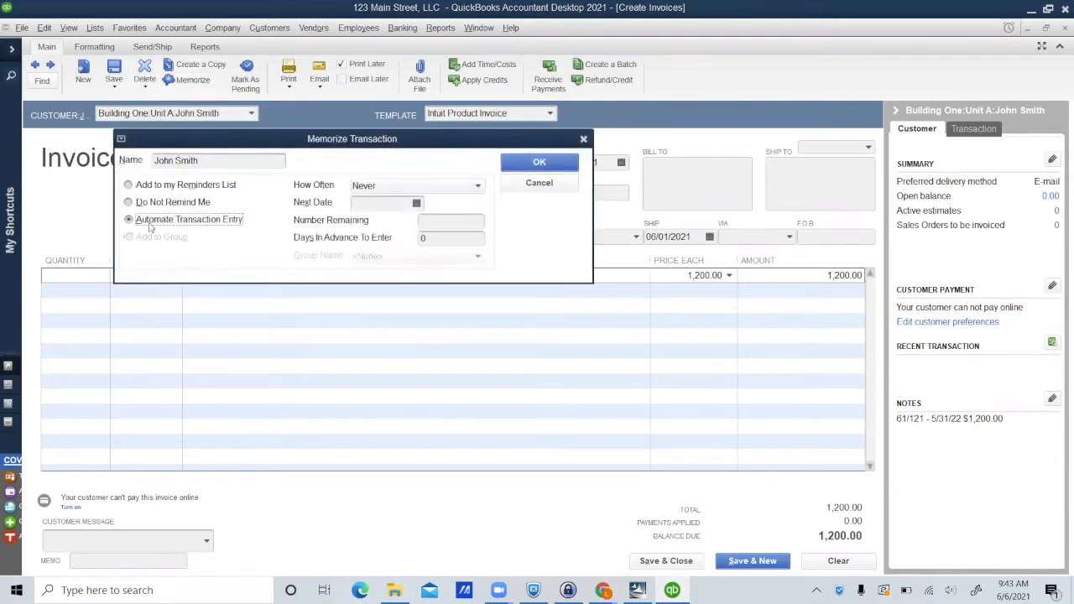
{"action": "left_click", "coordinate": [478, 186]}
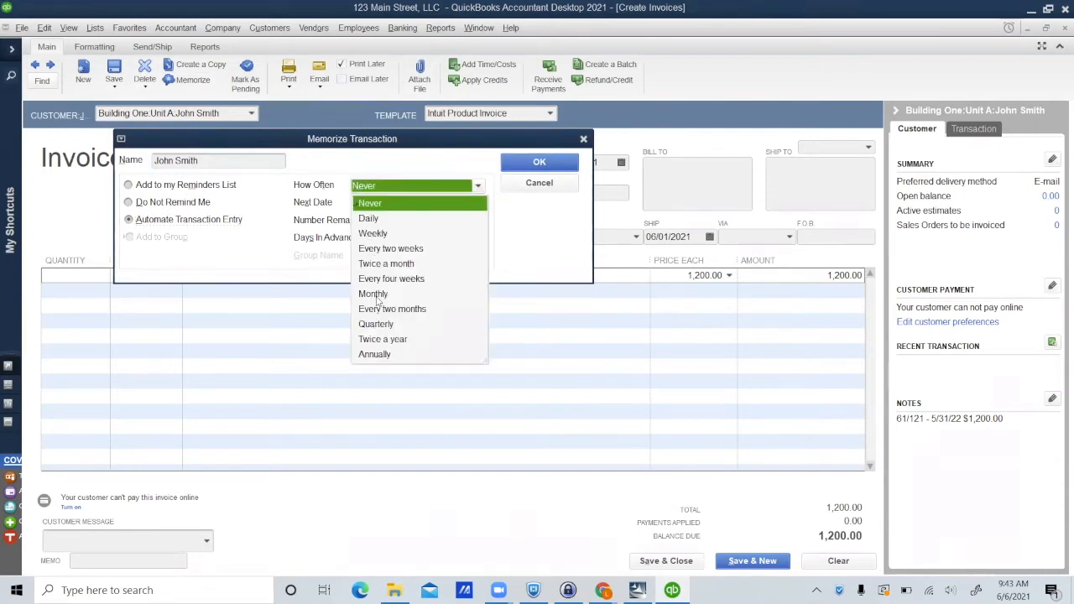
{"action": "left_click", "coordinate": [374, 295]}
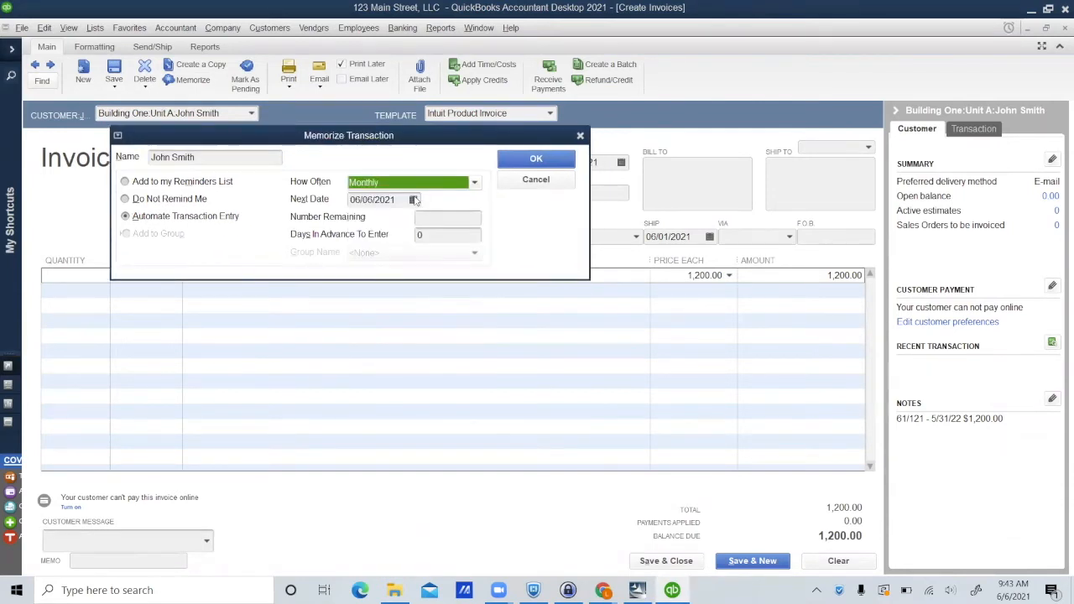
{"action": "left_click", "coordinate": [415, 200]}
{"action": "left_click", "coordinate": [461, 222]}
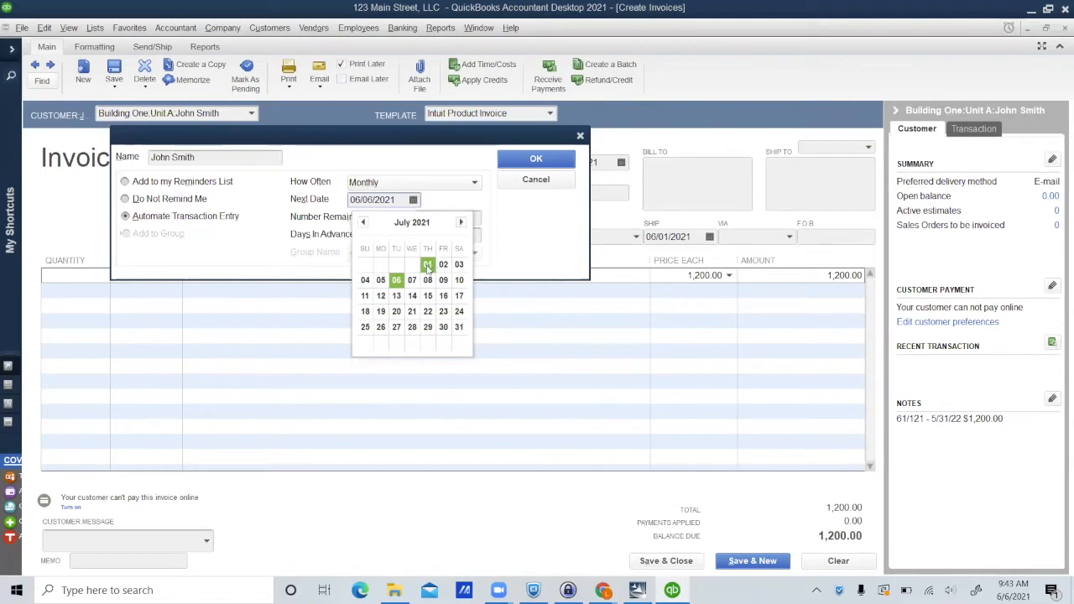
{"action": "left_click", "coordinate": [428, 265]}
Set the memorized invoice to 11 remaining entries, entered 1 day in advance, confirm it, and save the Unit A invoice.
{"action": "left_click", "coordinate": [425, 219]}
{"action": "type", "text": "11"}
{"action": "left_click", "coordinate": [427, 236]}
{"action": "key", "text": "BackSpace"}
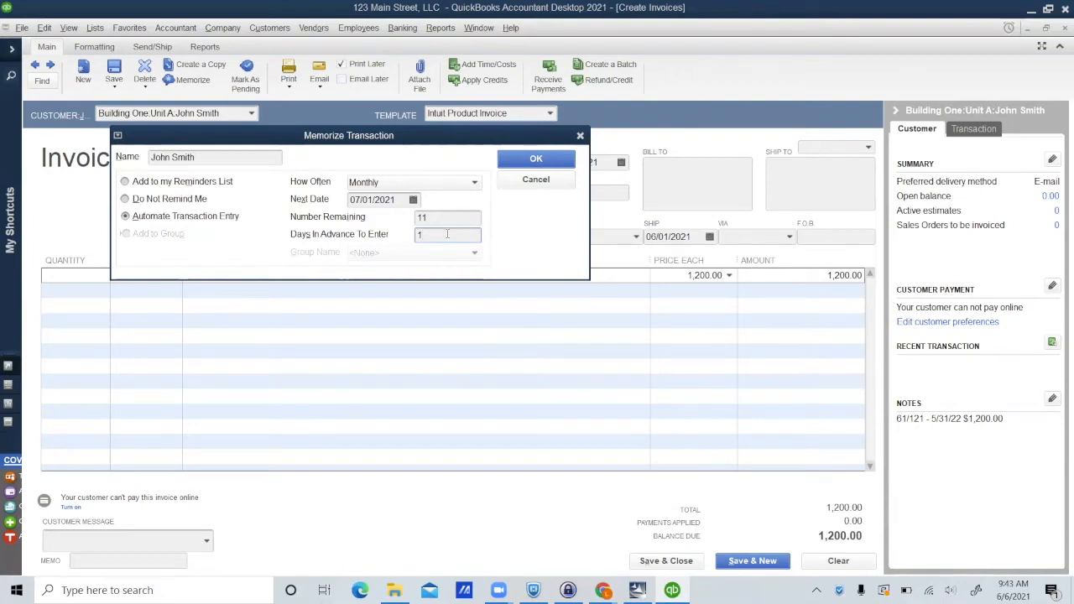
{"action": "left_click", "coordinate": [537, 160]}
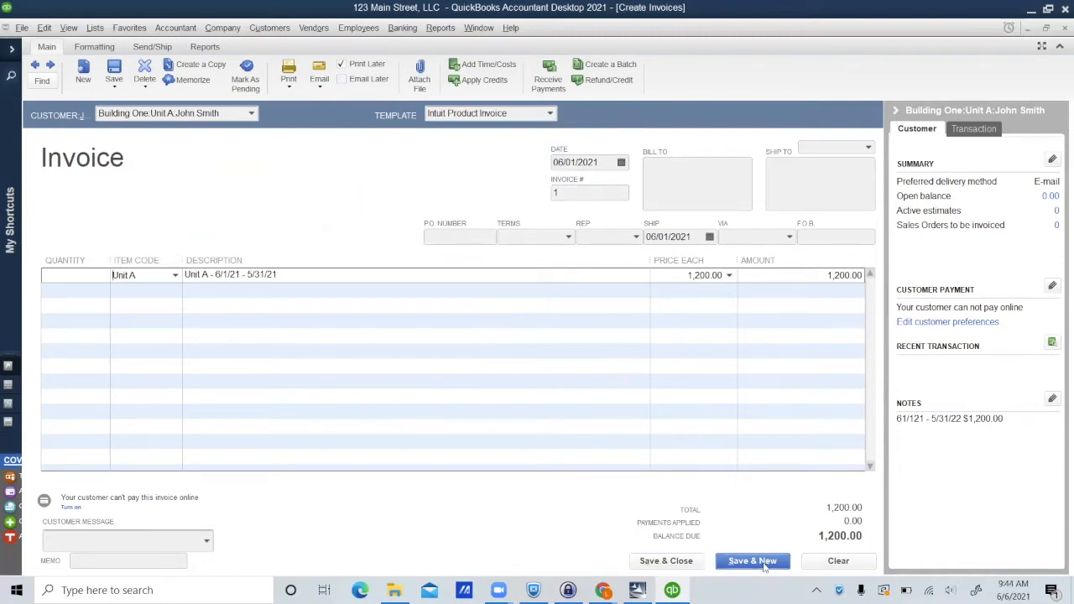
{"action": "left_click", "coordinate": [764, 562]}
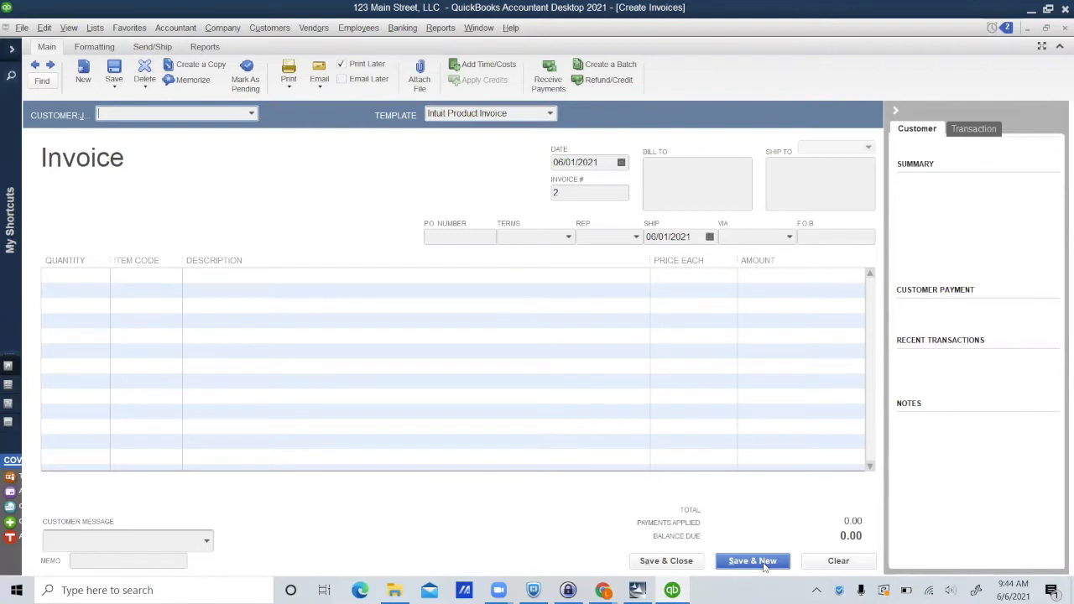
Fill in the new invoice for the Building One:Unit B tenant with the item Unit B.
{"action": "left_click", "coordinate": [252, 115]}
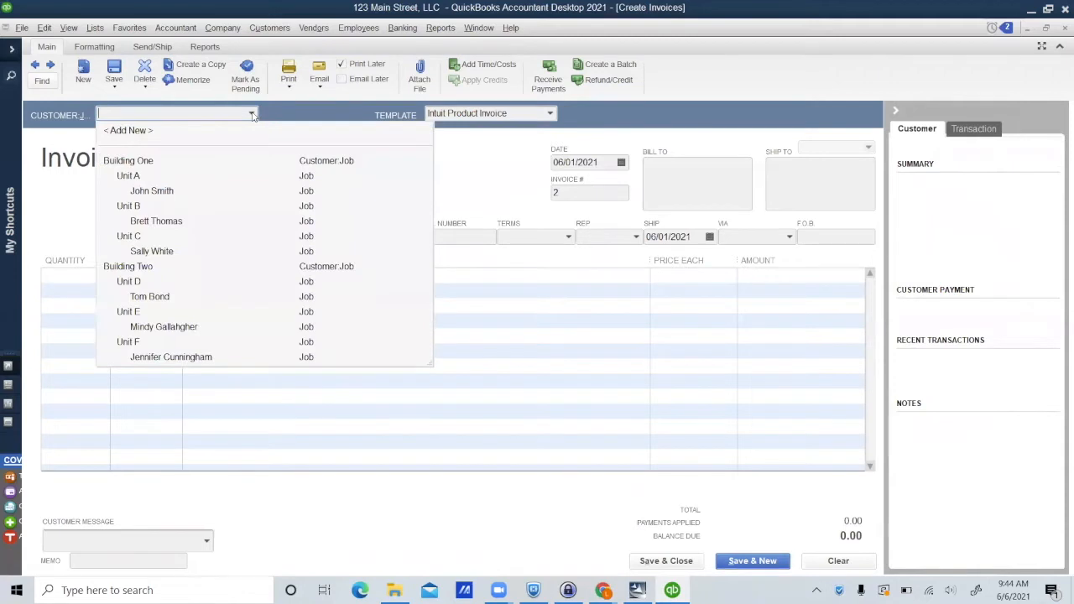
{"action": "left_click", "coordinate": [173, 221]}
{"action": "left_click", "coordinate": [157, 280]}
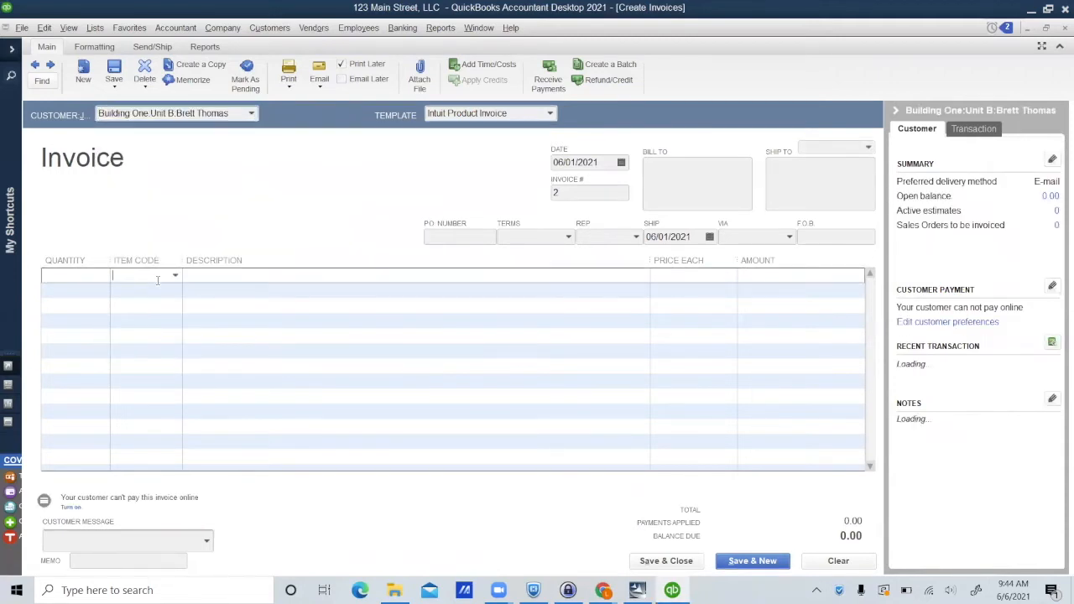
{"action": "left_click", "coordinate": [176, 275]}
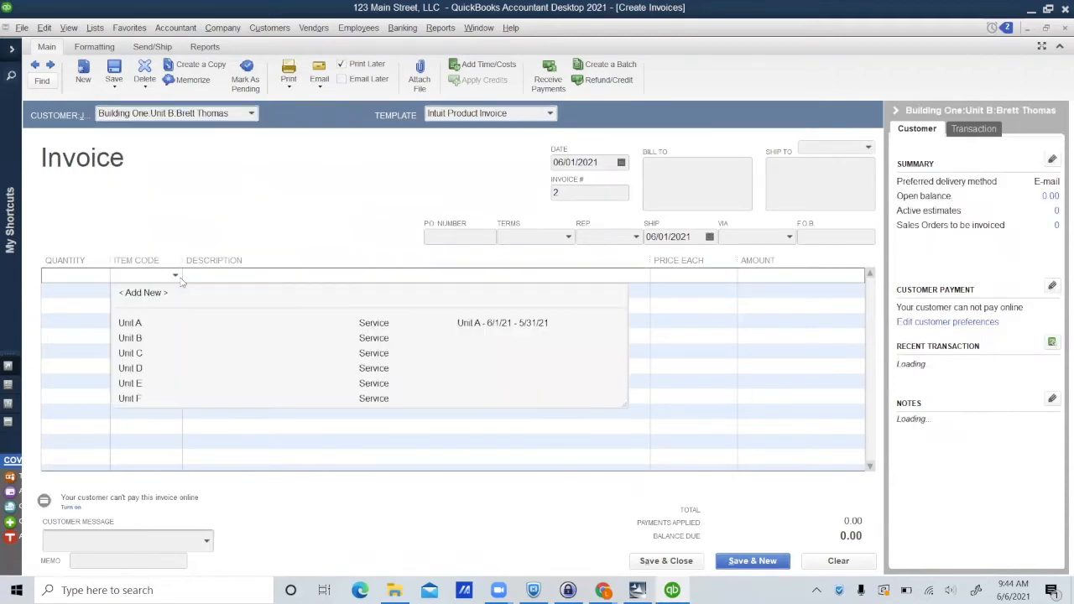
{"action": "left_click", "coordinate": [143, 339]}
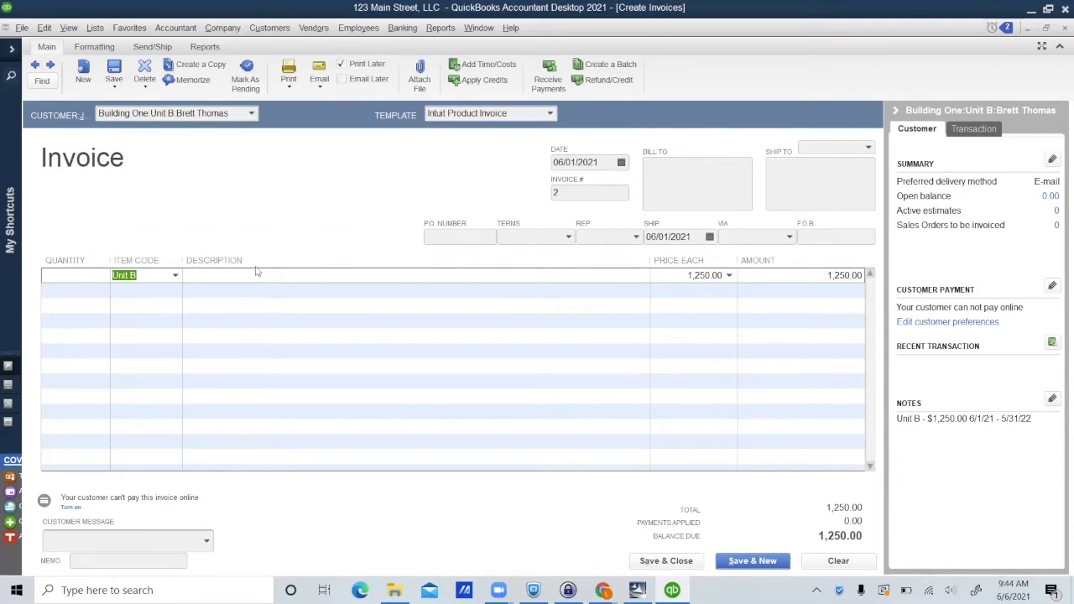
Memorize the Unit B tenant's invoice as an automated monthly entry with next date 07/01/2021 and 11 remaining, and confirm it.
{"action": "left_click", "coordinate": [183, 84]}
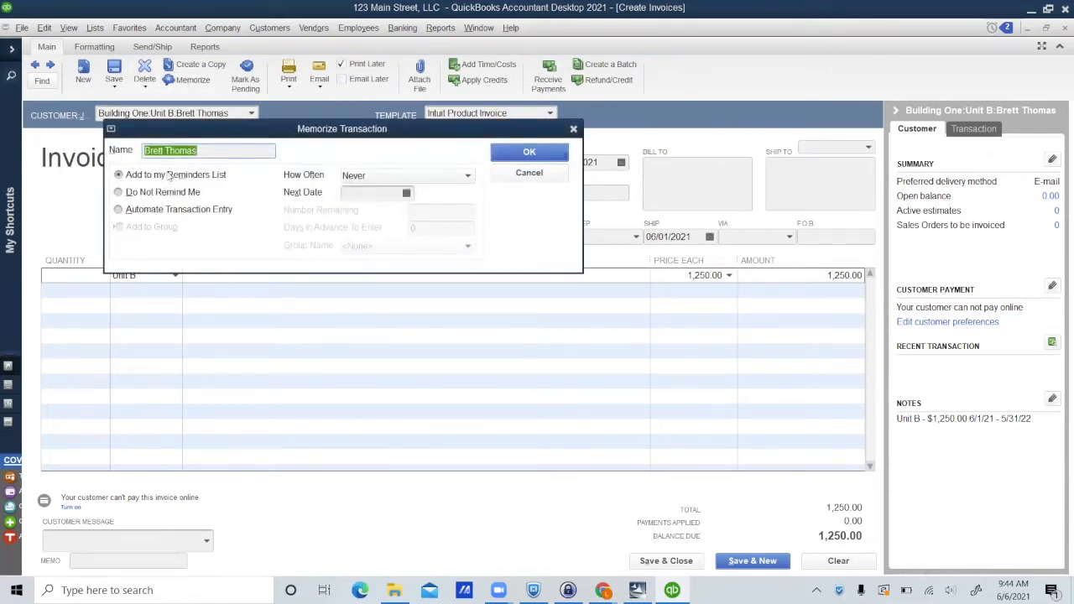
{"action": "left_click", "coordinate": [167, 214]}
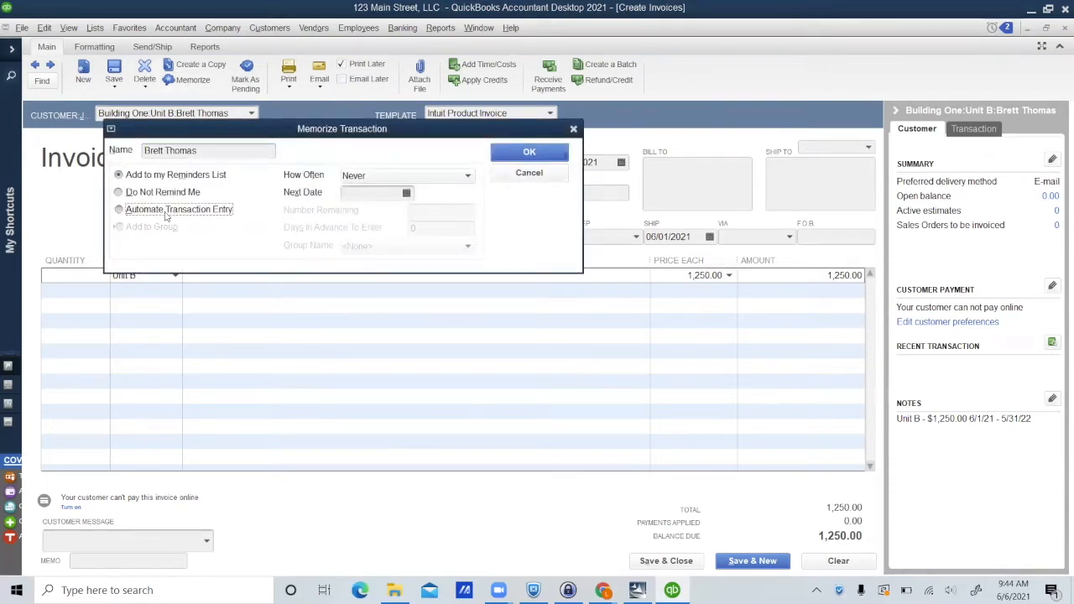
{"action": "left_click", "coordinate": [382, 176]}
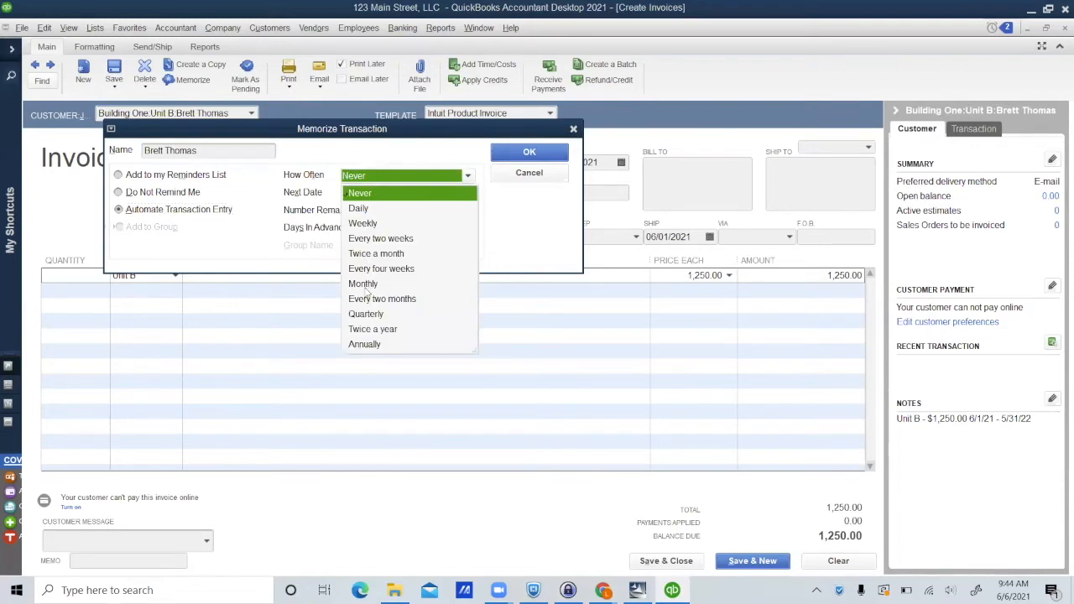
{"action": "left_click", "coordinate": [368, 285]}
{"action": "left_click", "coordinate": [403, 189]}
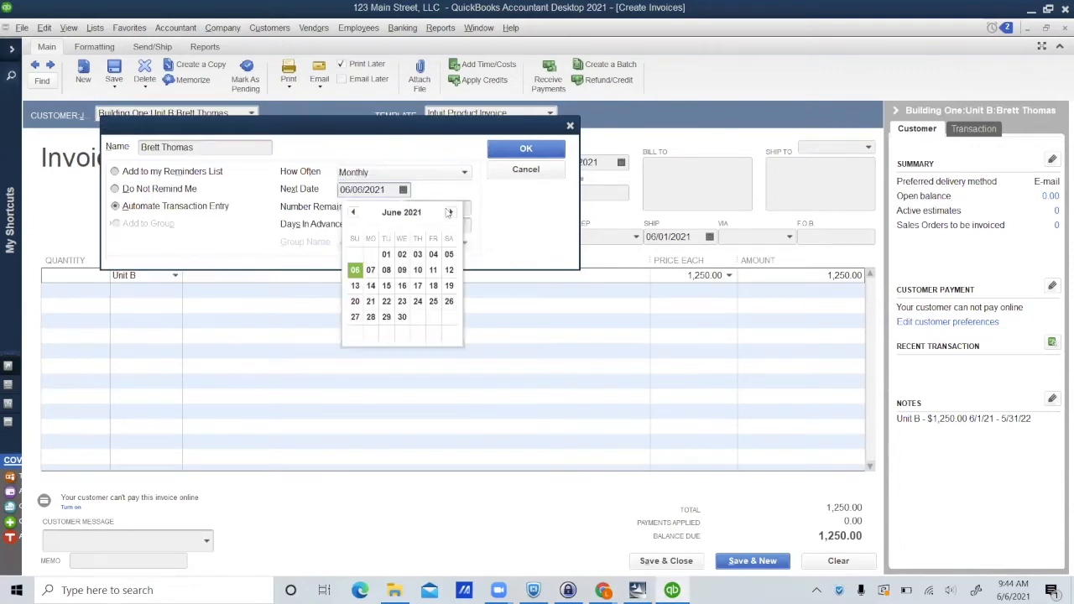
{"action": "left_click", "coordinate": [451, 213]}
{"action": "left_click", "coordinate": [450, 212]}
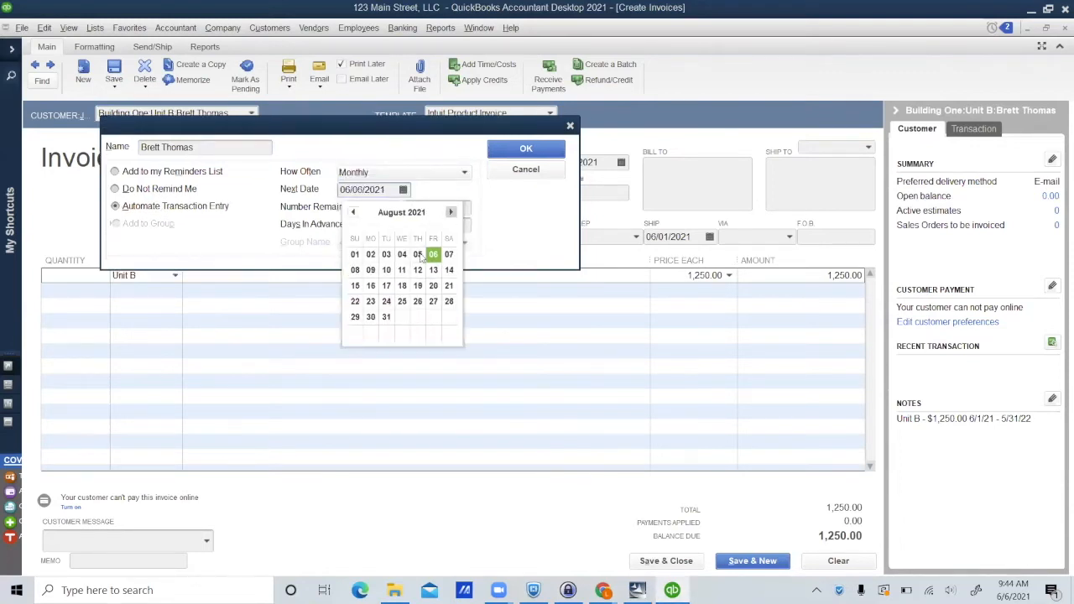
{"action": "left_click", "coordinate": [353, 213]}
{"action": "left_click", "coordinate": [417, 254]}
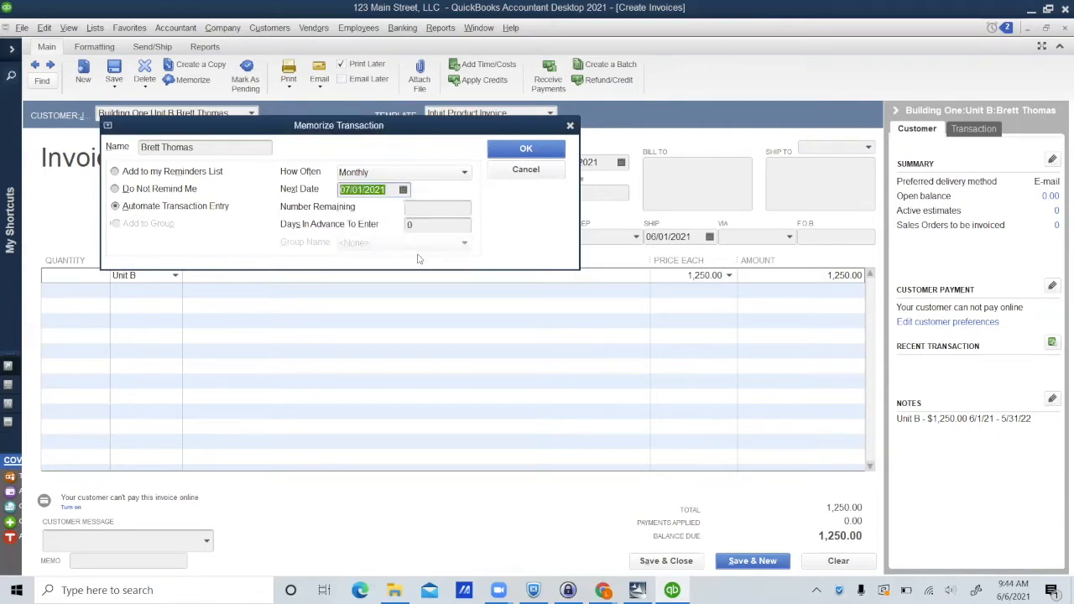
{"action": "left_click", "coordinate": [429, 209]}
{"action": "type", "text": "11"}
{"action": "left_click", "coordinate": [525, 154]}
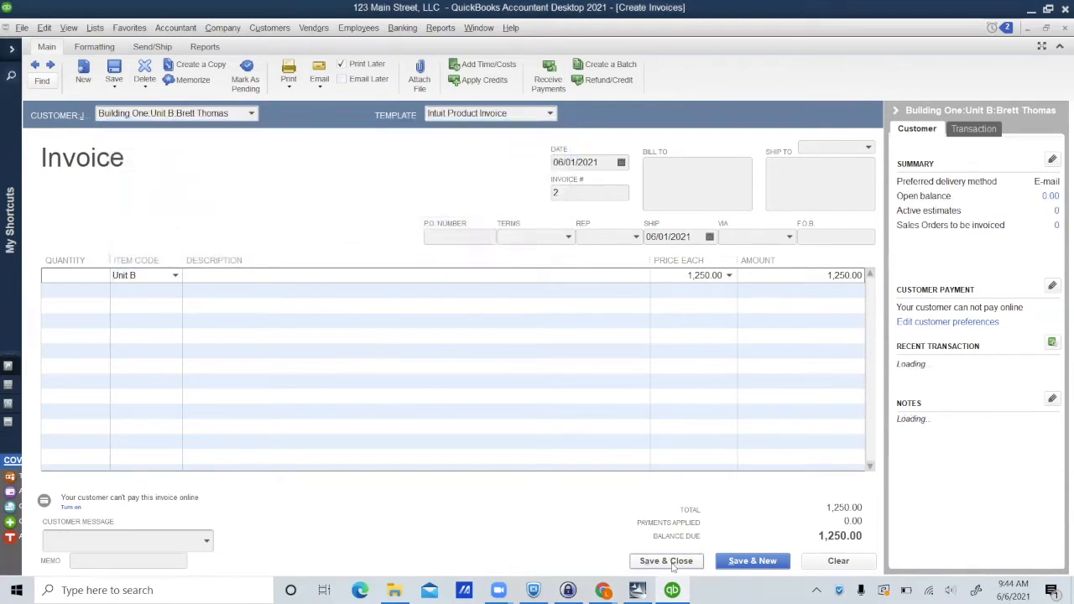
Save the Unit B invoice and fill in a new one for the Building One:Unit C tenant with item Unit C and Print Later off.
{"action": "left_click", "coordinate": [750, 567]}
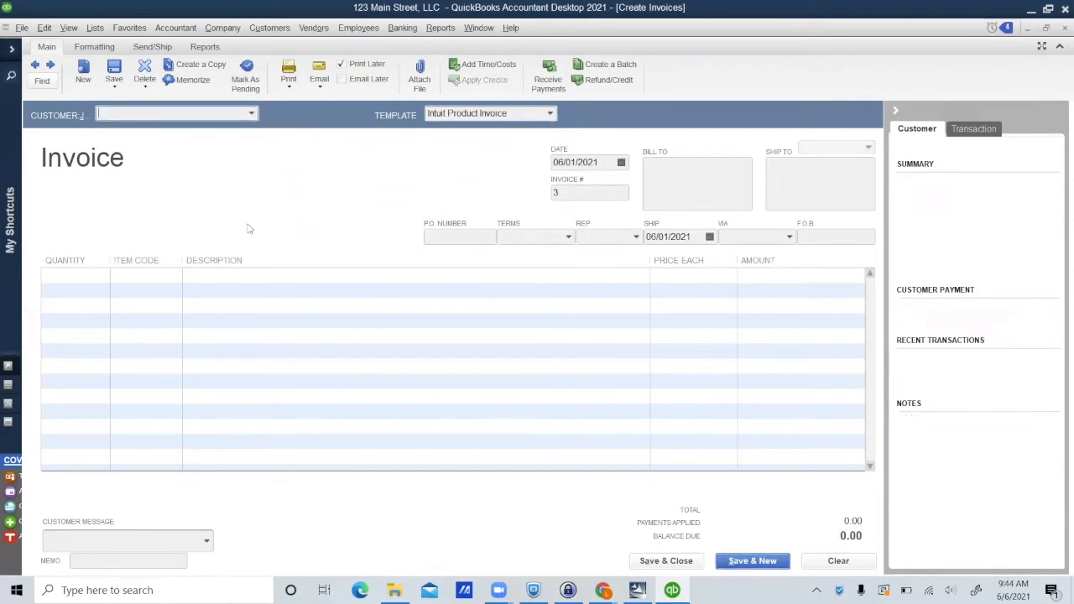
{"action": "left_click", "coordinate": [252, 113]}
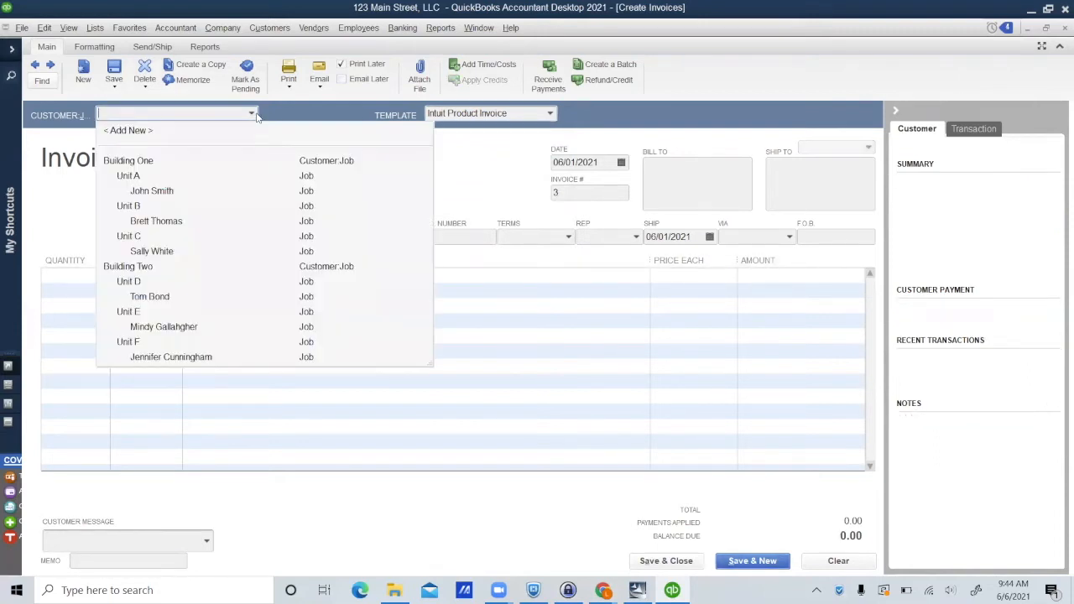
{"action": "left_click", "coordinate": [147, 251]}
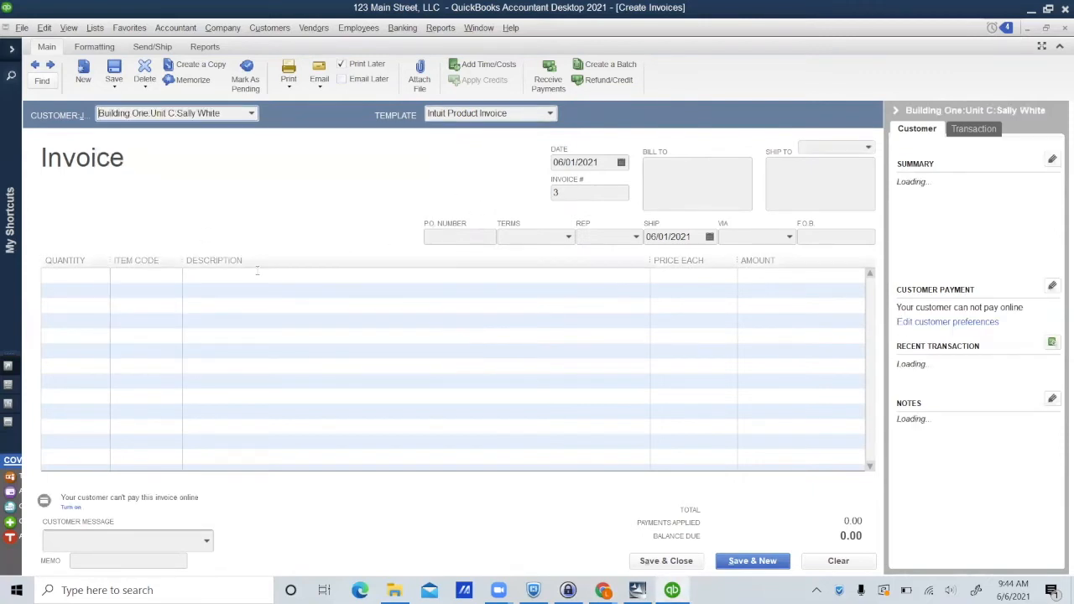
{"action": "left_click", "coordinate": [172, 276]}
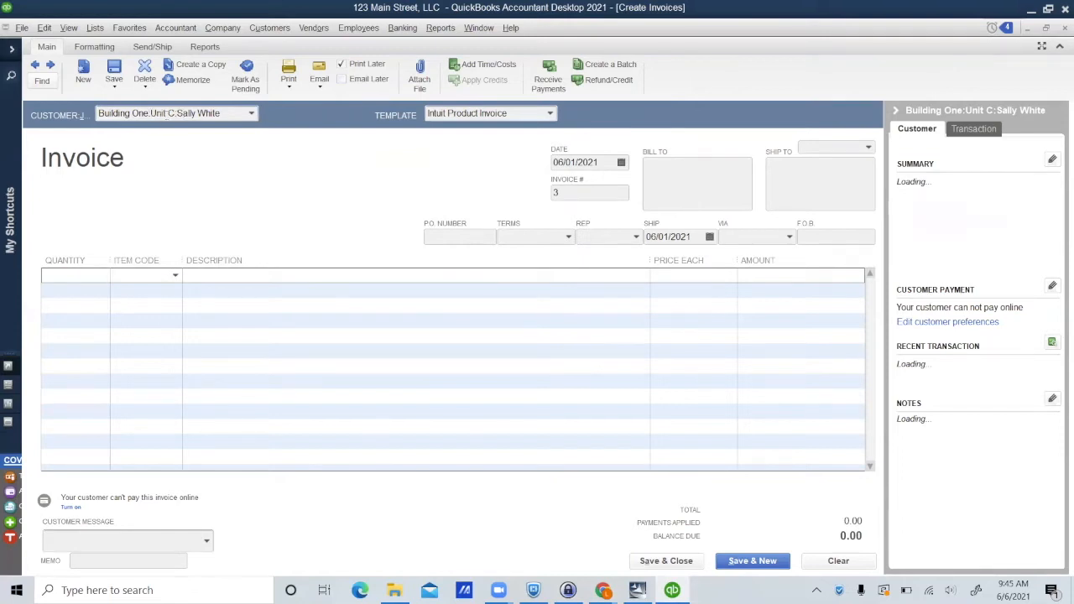
{"action": "left_click", "coordinate": [176, 277]}
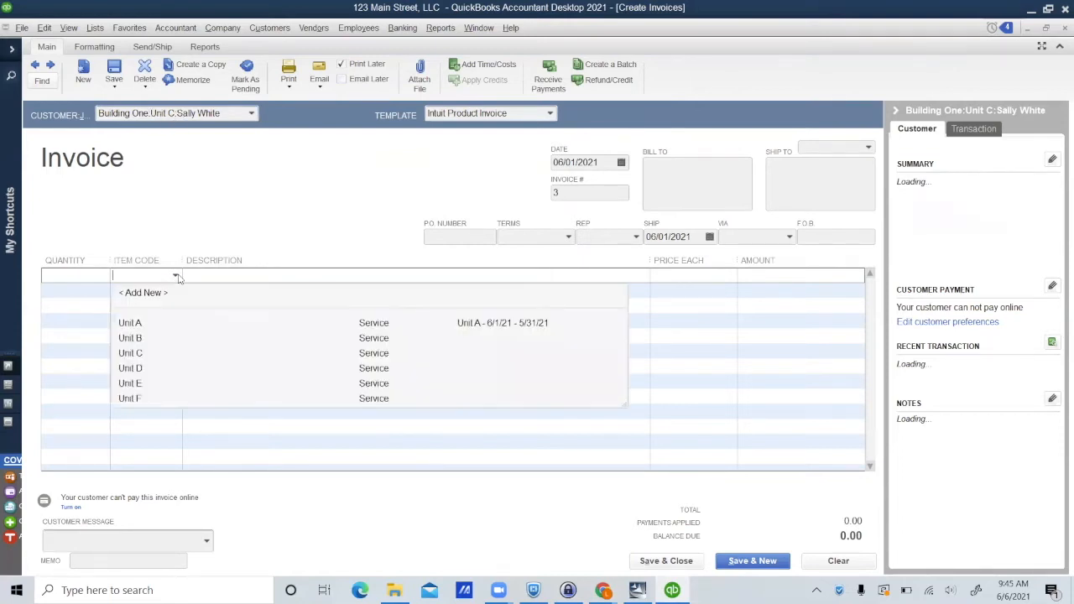
{"action": "left_click", "coordinate": [138, 353]}
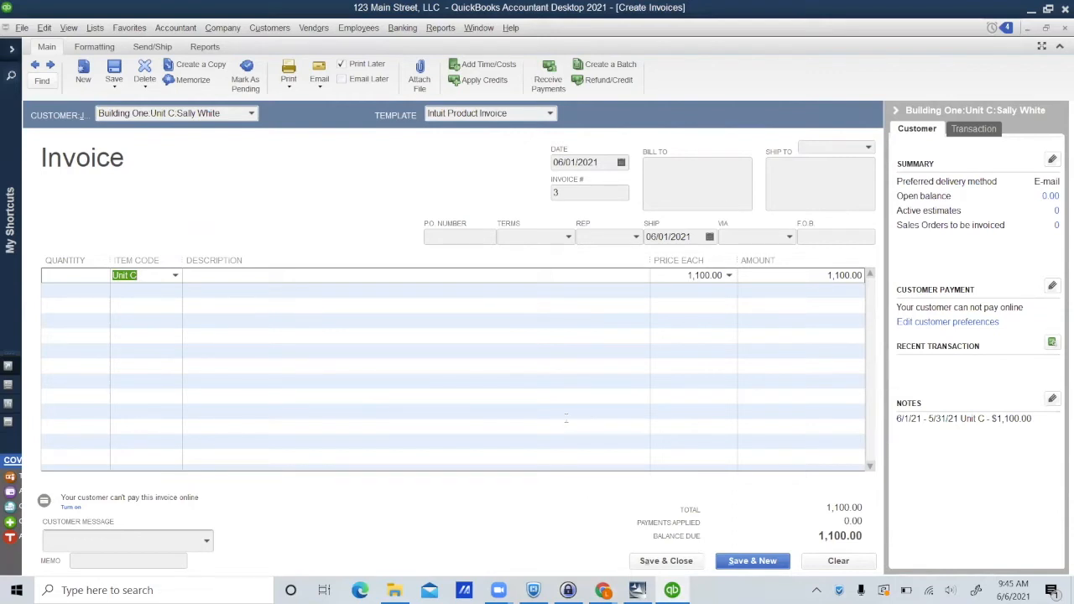
{"action": "left_click", "coordinate": [339, 66]}
Memorize the Unit C tenant's invoice as an automated monthly entry with next date 07/01/2021 and 11 remaining, and save the invoice.
{"action": "left_click", "coordinate": [180, 82]}
{"action": "left_click", "coordinate": [158, 202]}
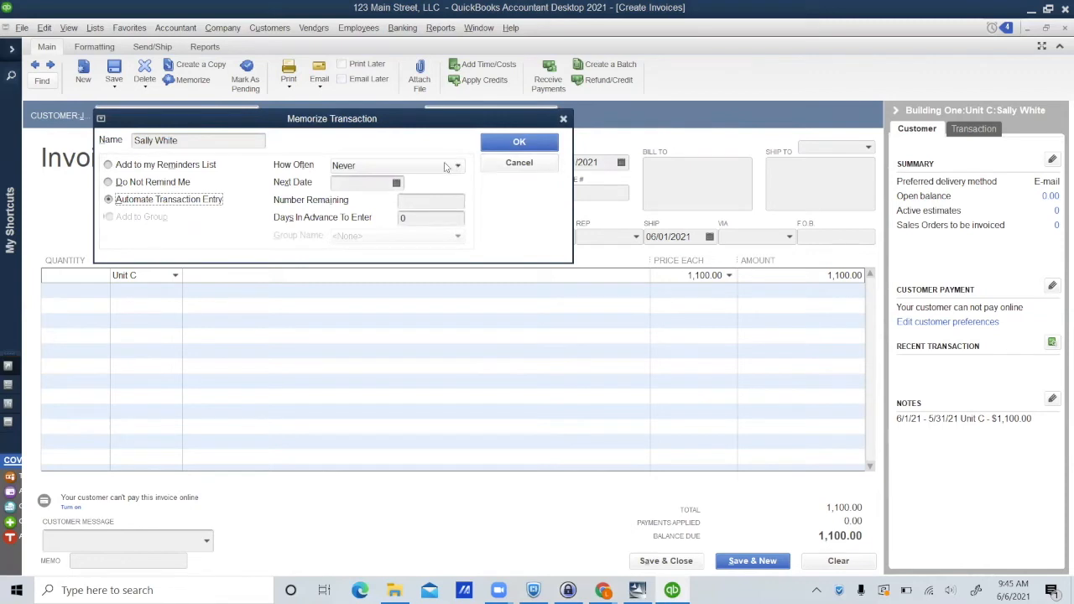
{"action": "left_click", "coordinate": [446, 166]}
{"action": "left_click", "coordinate": [356, 277]}
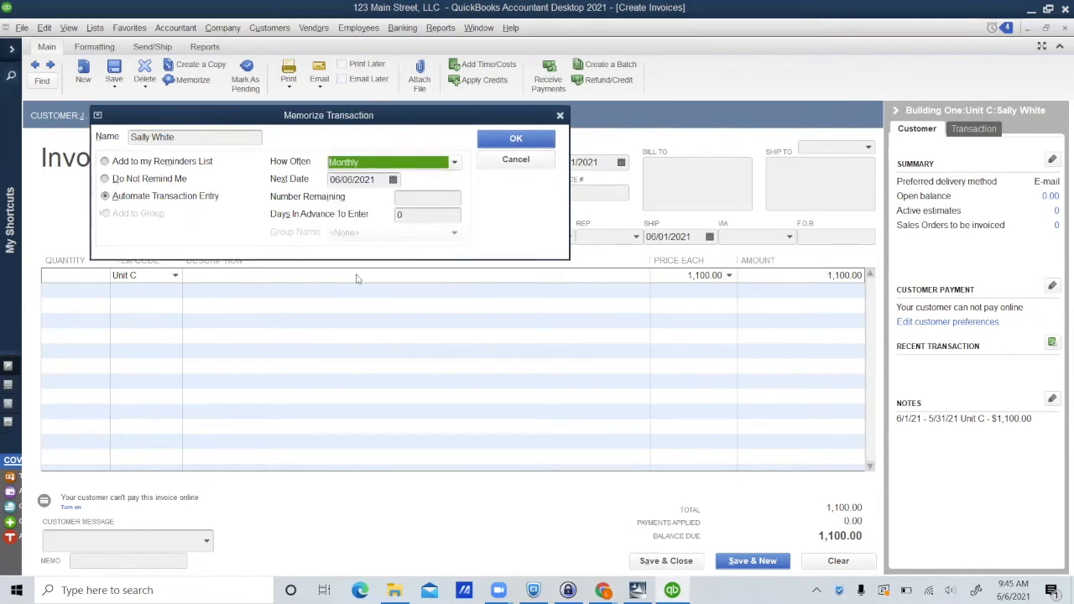
{"action": "left_click", "coordinate": [393, 180]}
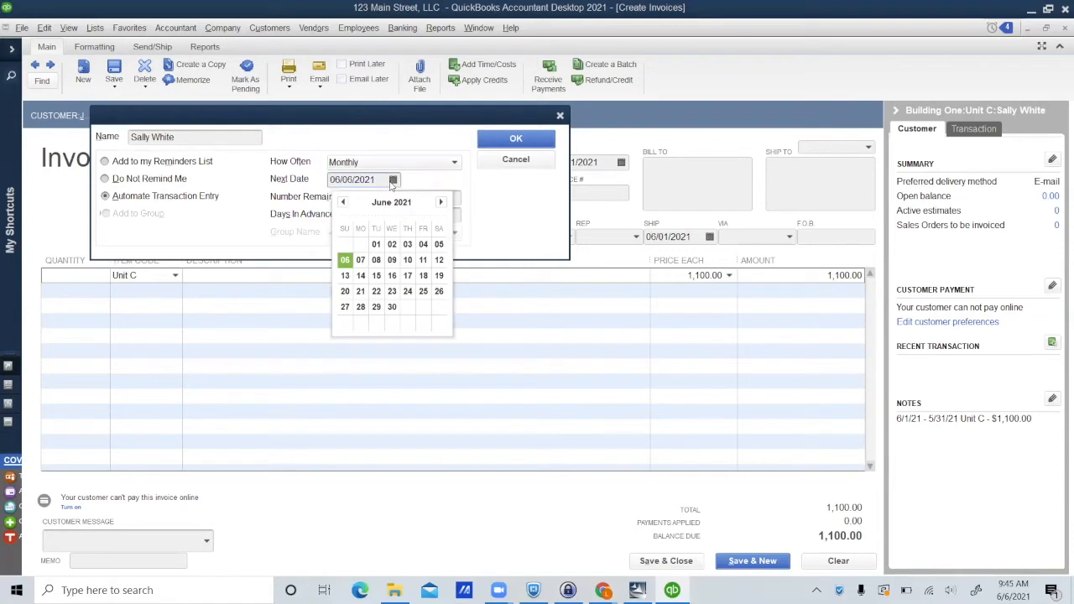
{"action": "left_click", "coordinate": [440, 203]}
{"action": "left_click", "coordinate": [407, 245]}
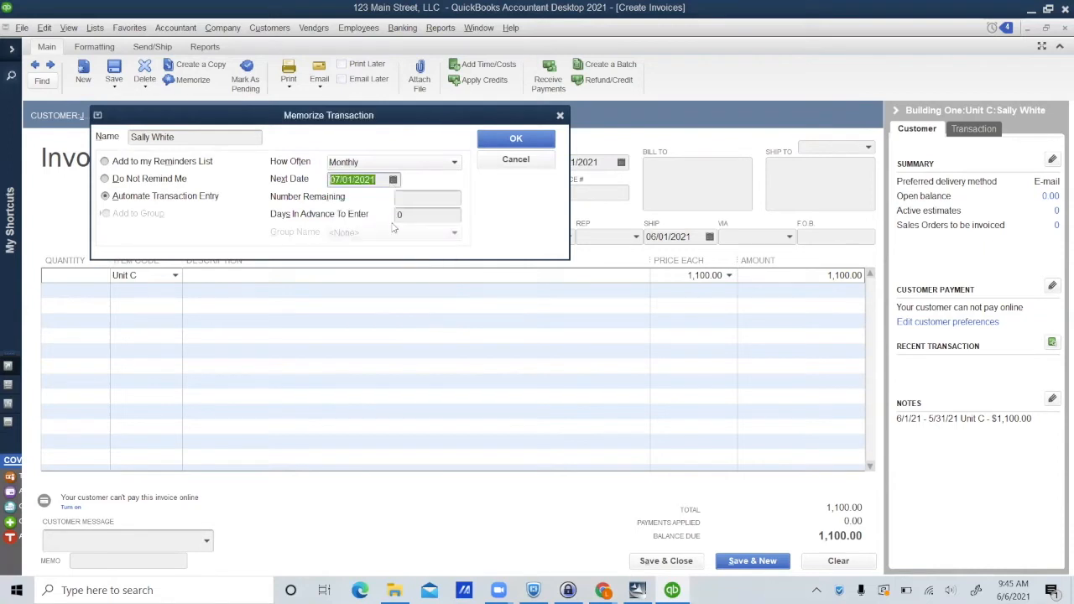
{"action": "left_click", "coordinate": [409, 197]}
{"action": "type", "text": "11"}
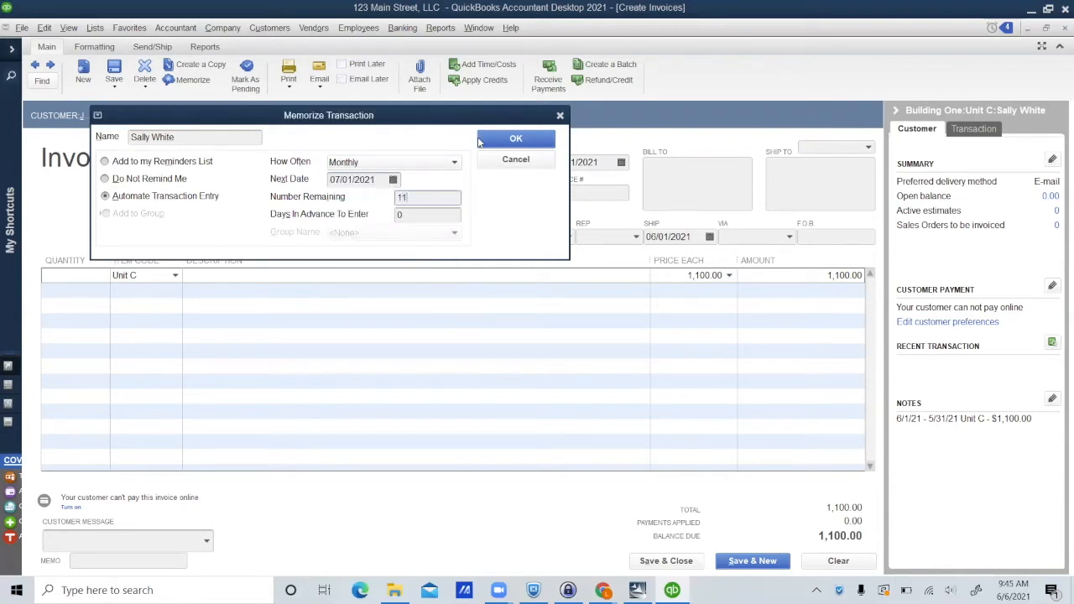
{"action": "left_click", "coordinate": [509, 140]}
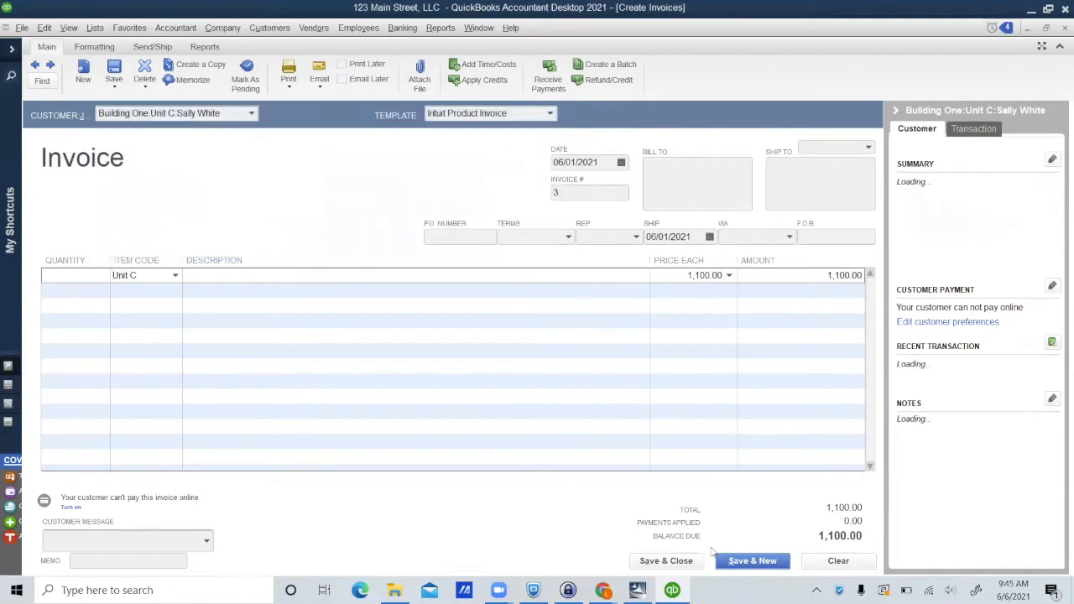
{"action": "left_click", "coordinate": [742, 567]}
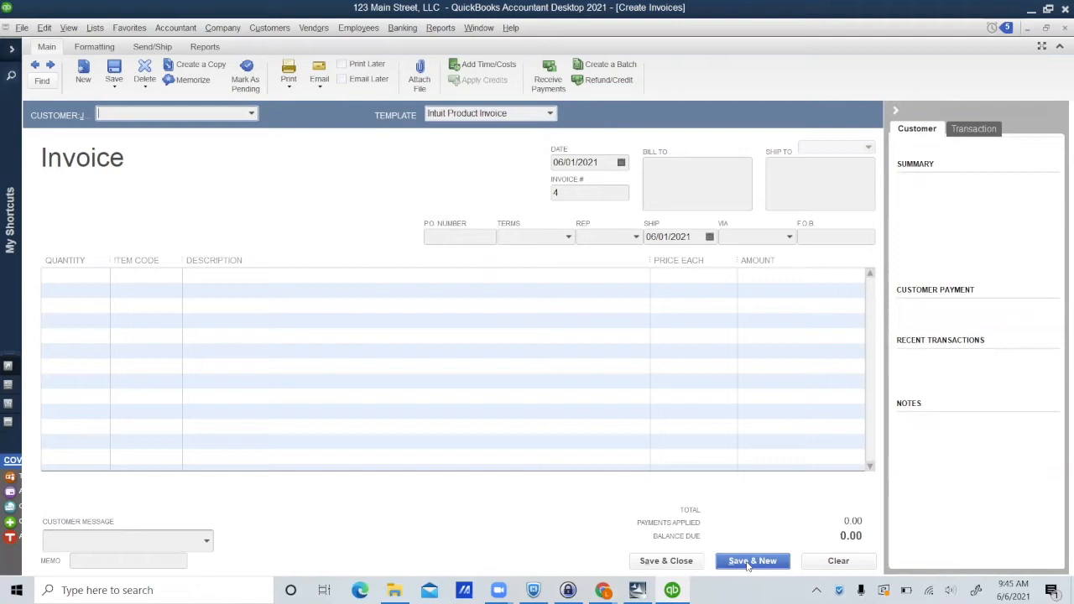
Fill in the new invoice for the Building Two:Unit D tenant with the item Unit D.
{"action": "left_click", "coordinate": [252, 115]}
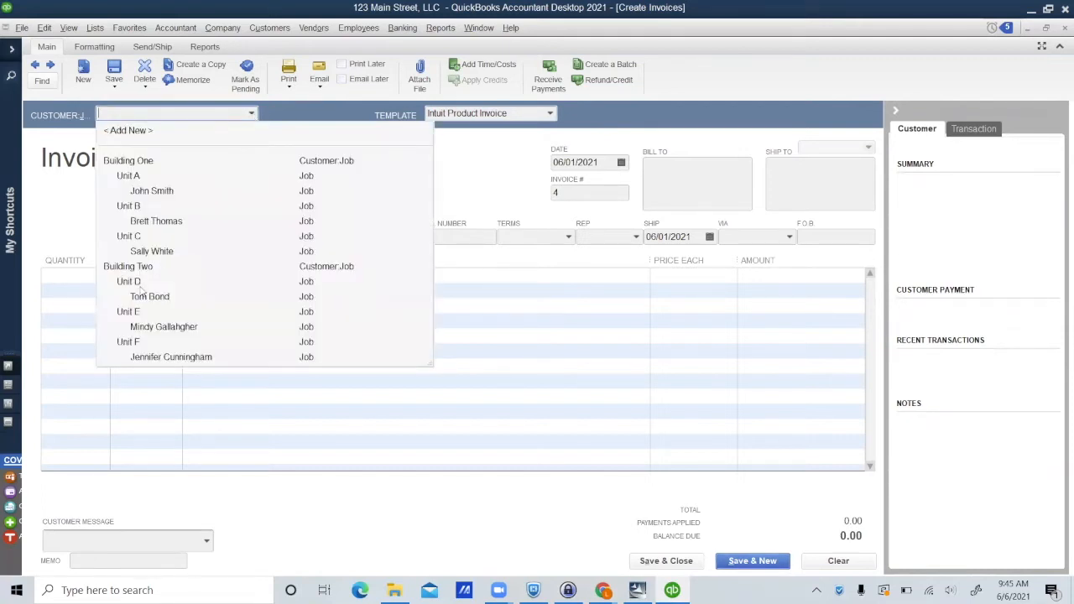
{"action": "left_click", "coordinate": [167, 297]}
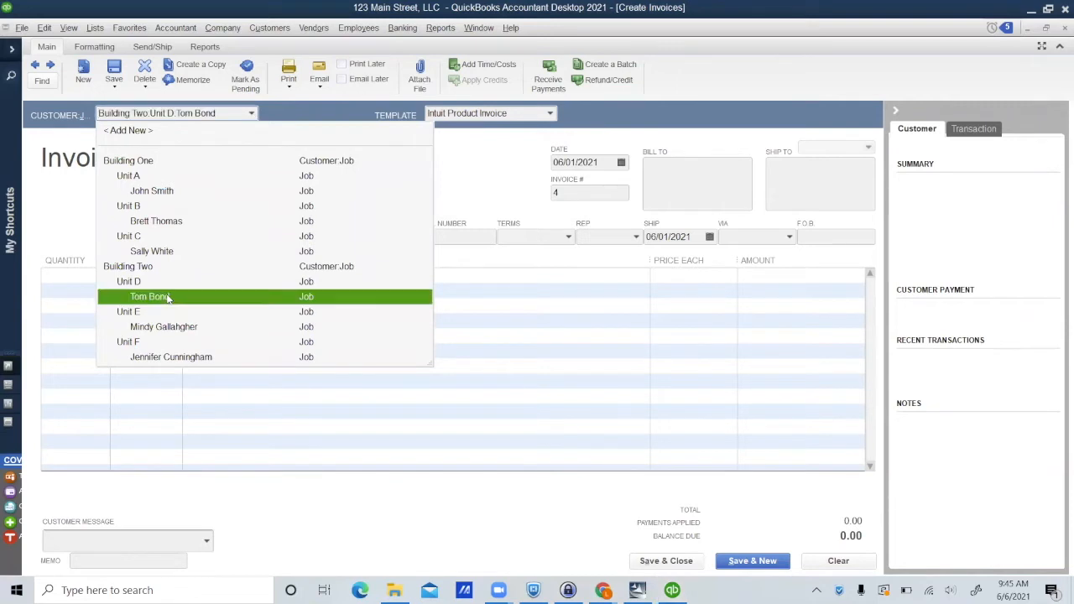
{"action": "left_click", "coordinate": [154, 276]}
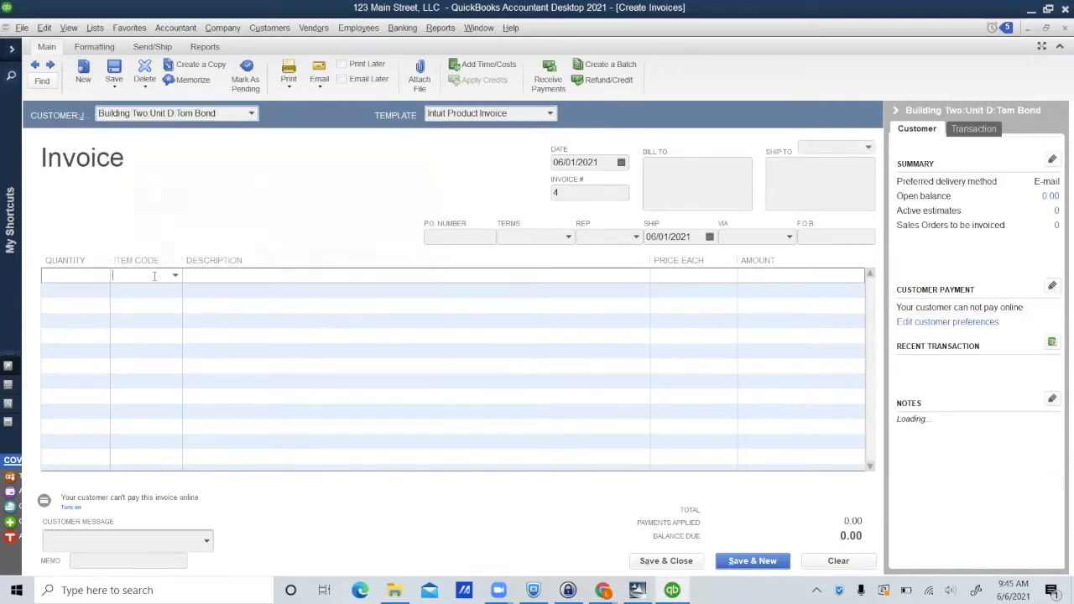
{"action": "left_click", "coordinate": [176, 276]}
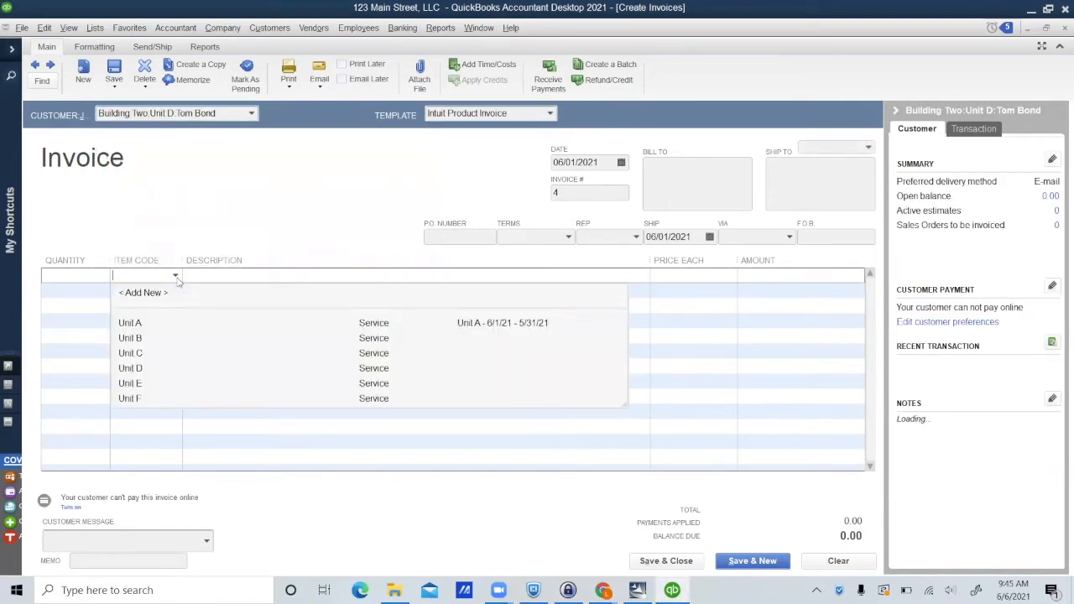
{"action": "left_click", "coordinate": [141, 370]}
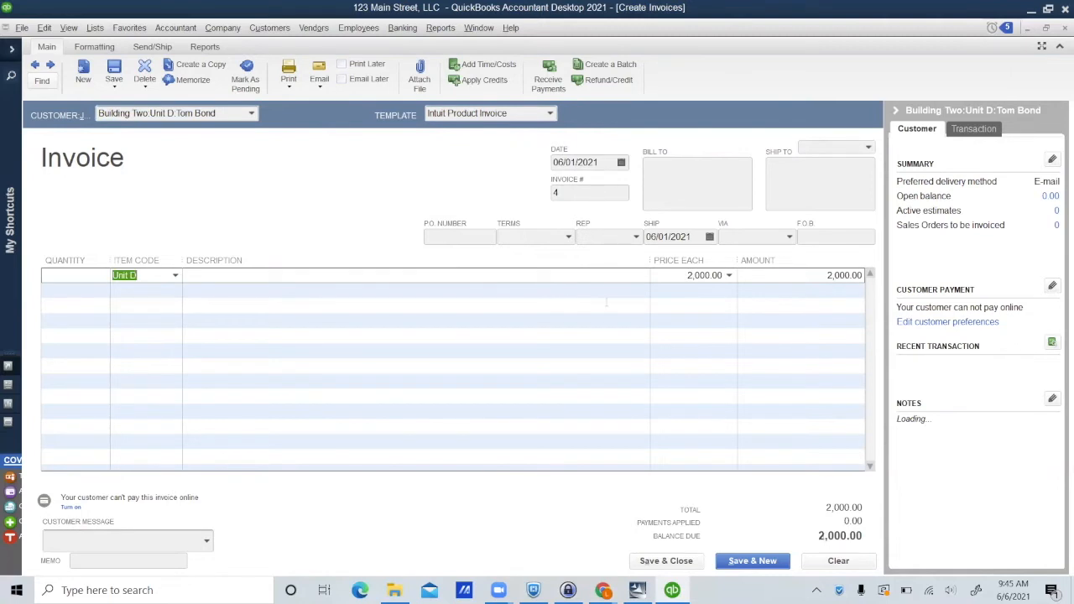
Memorize the Unit D tenant's invoice as an automated monthly entry with next date 07/01/2021 and 11 remaining, and save the invoice.
{"action": "left_click", "coordinate": [192, 80]}
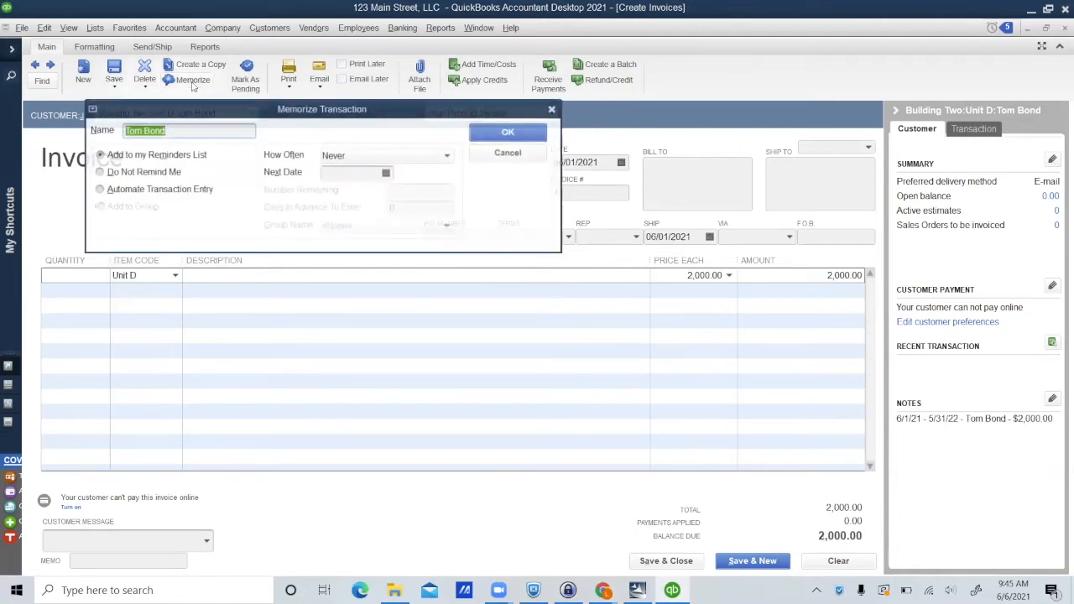
{"action": "left_click", "coordinate": [112, 190]}
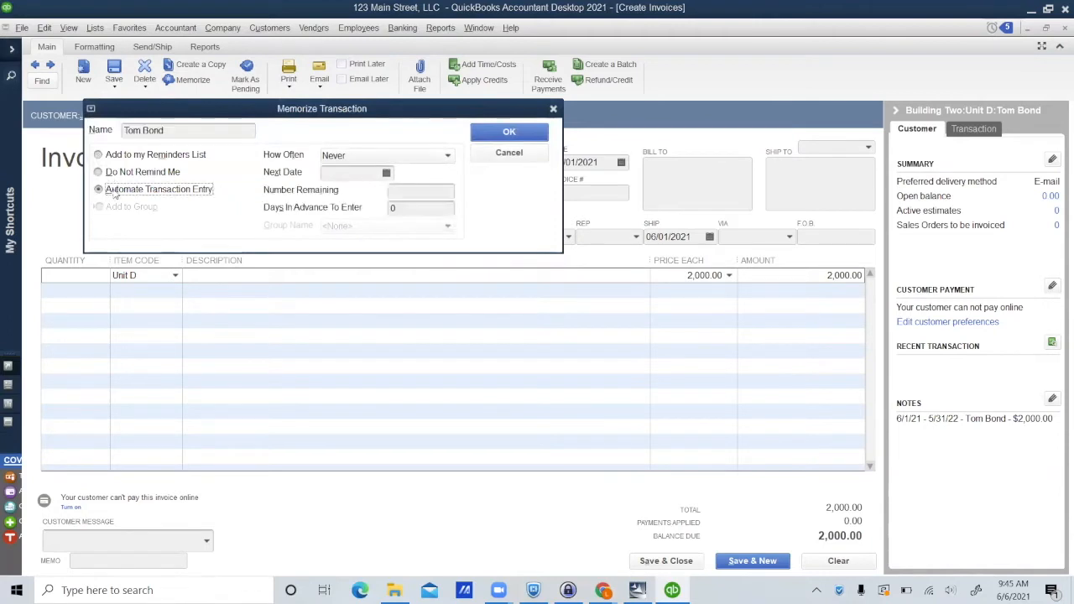
{"action": "left_click", "coordinate": [424, 158]}
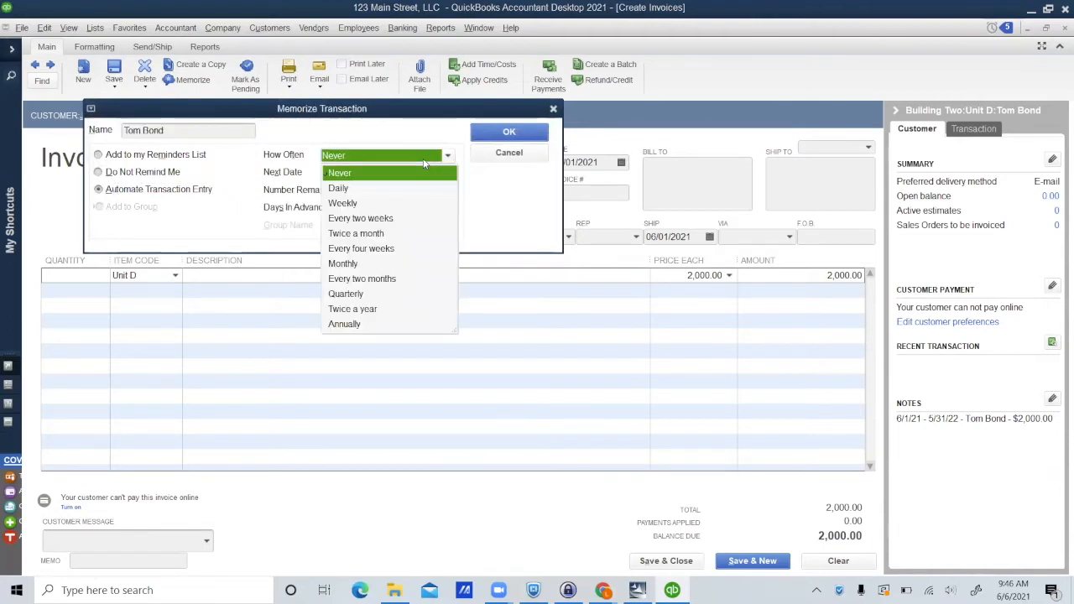
{"action": "left_click", "coordinate": [347, 265]}
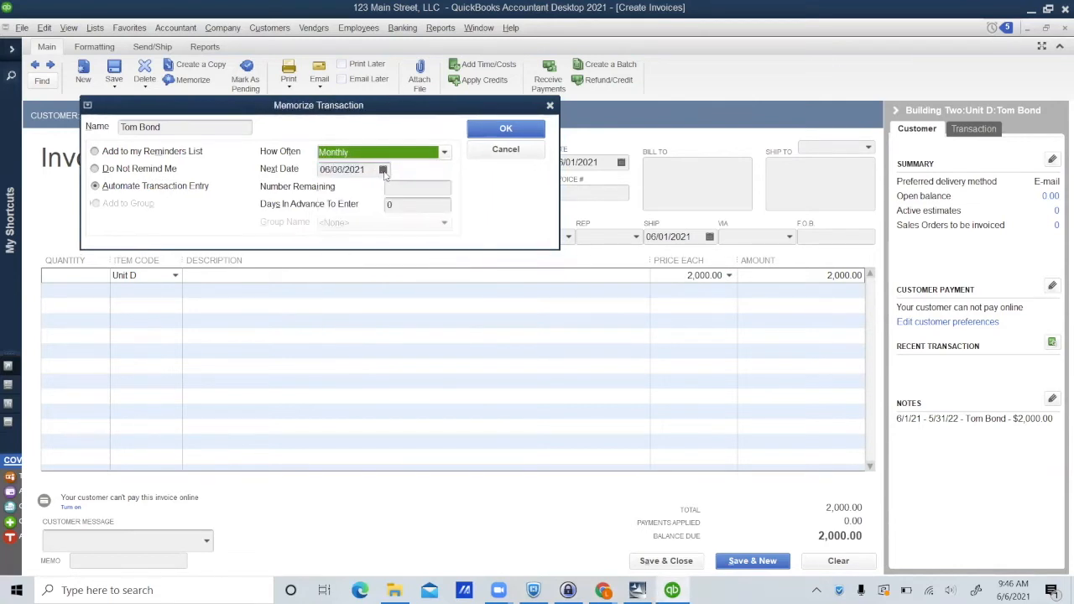
{"action": "left_click", "coordinate": [385, 172]}
{"action": "left_click", "coordinate": [430, 192]}
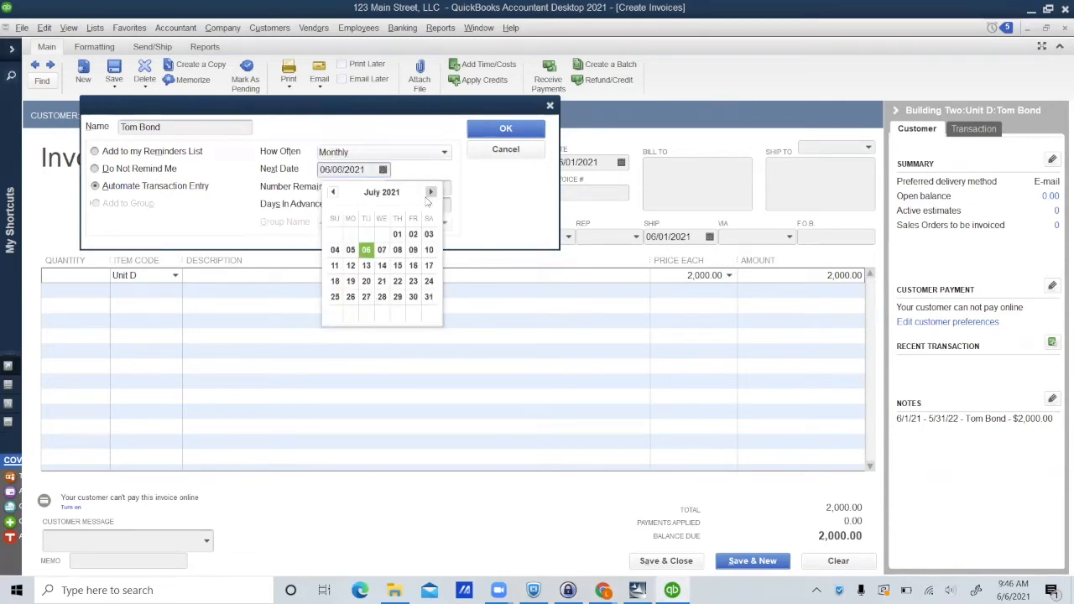
{"action": "left_click", "coordinate": [398, 236]}
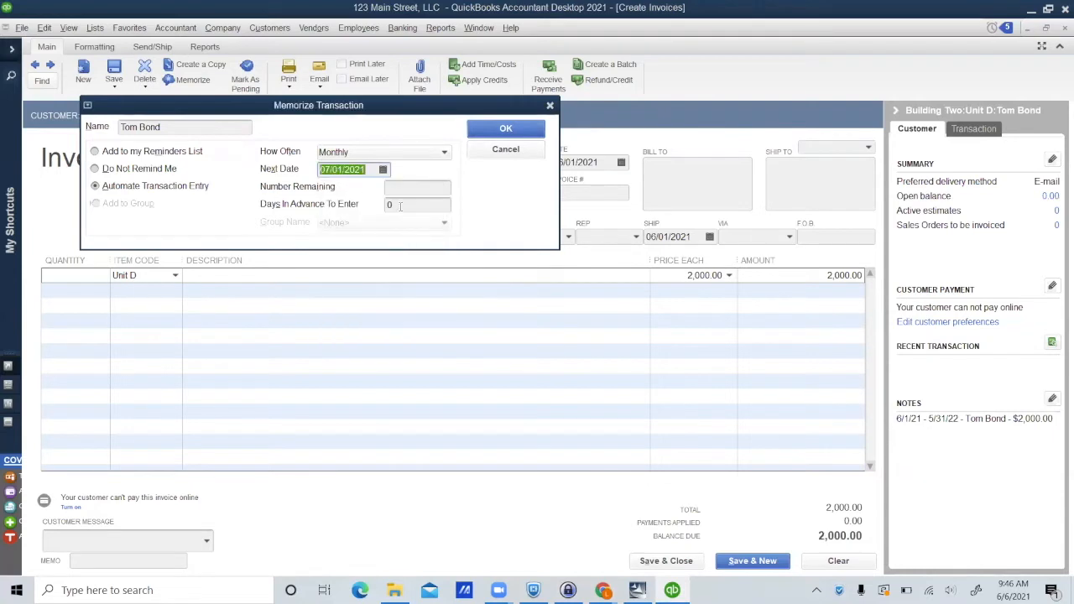
{"action": "left_click", "coordinate": [401, 205]}
{"action": "type", "text": "11"}
{"action": "left_click", "coordinate": [500, 126]}
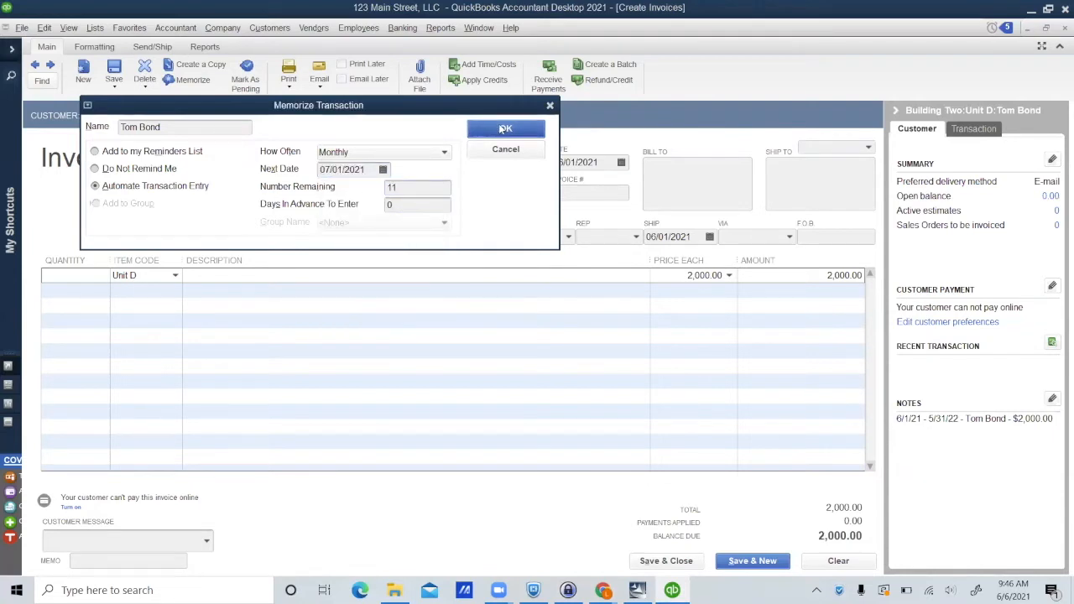
{"action": "left_click", "coordinate": [748, 561]}
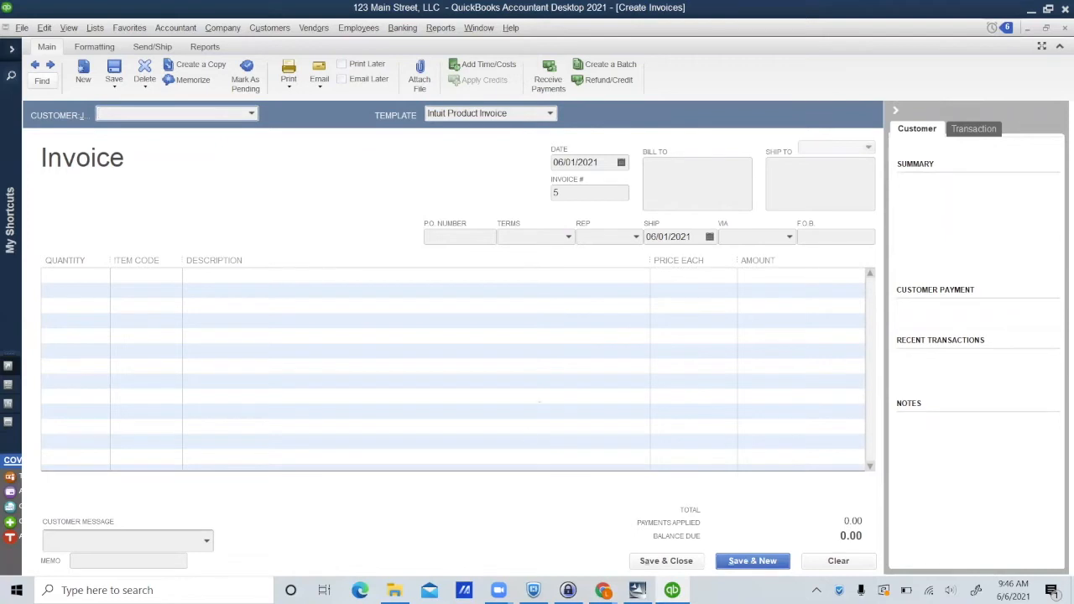
Fill in the new invoice for the Building Two:Unit E tenant with the item Unit E.
{"action": "left_click", "coordinate": [251, 113]}
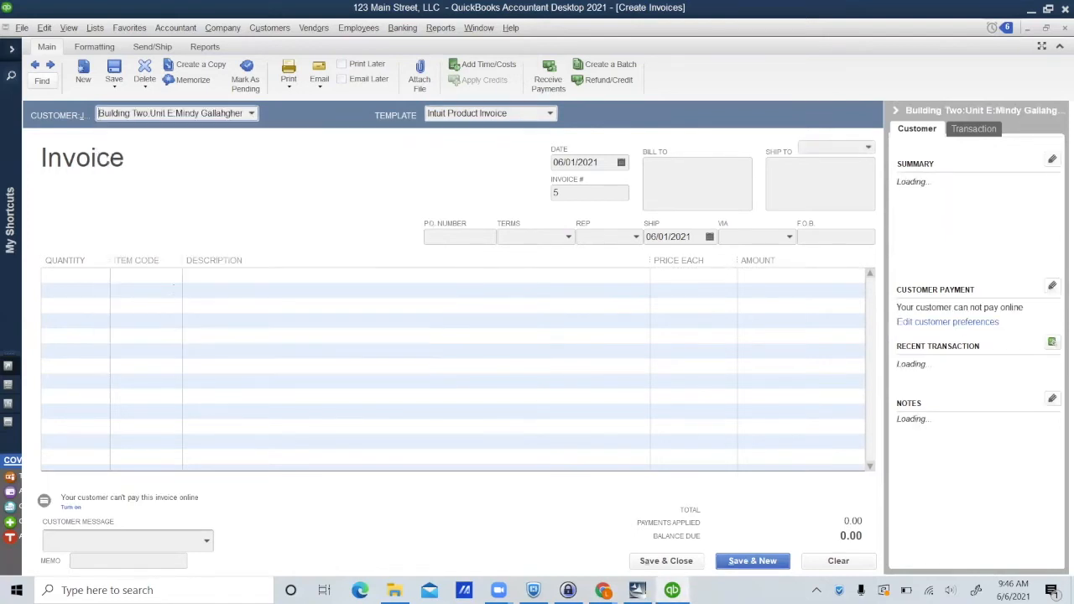
{"action": "left_click", "coordinate": [175, 276]}
{"action": "left_click", "coordinate": [175, 277]}
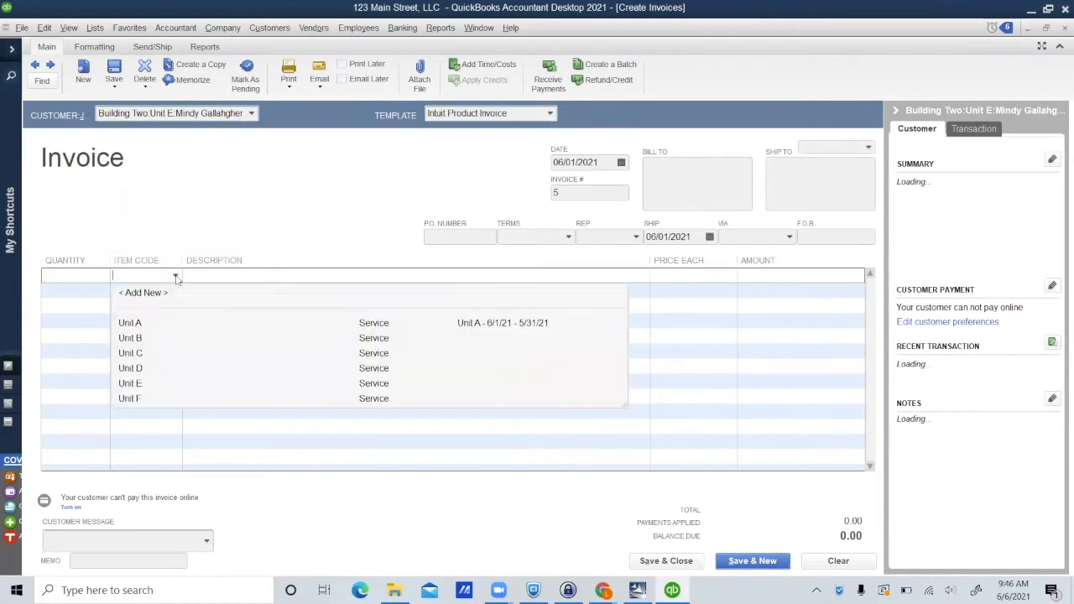
{"action": "left_click", "coordinate": [132, 384]}
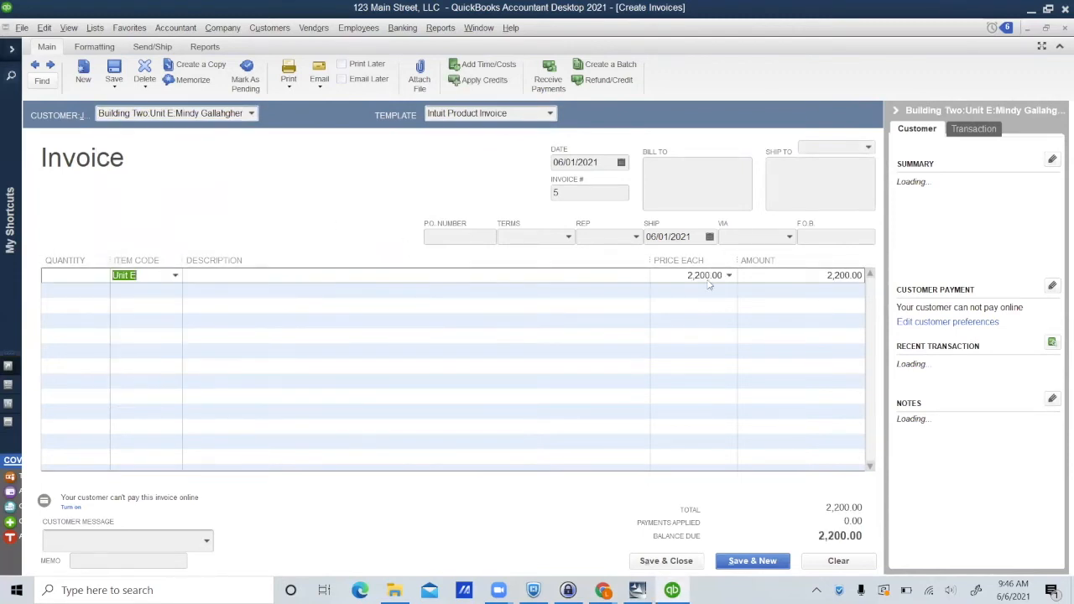
Memorize the Unit E tenant's invoice as an automated monthly entry with next date 07/01/2021 and 11 remaining, and save the invoice.
{"action": "left_click", "coordinate": [182, 83]}
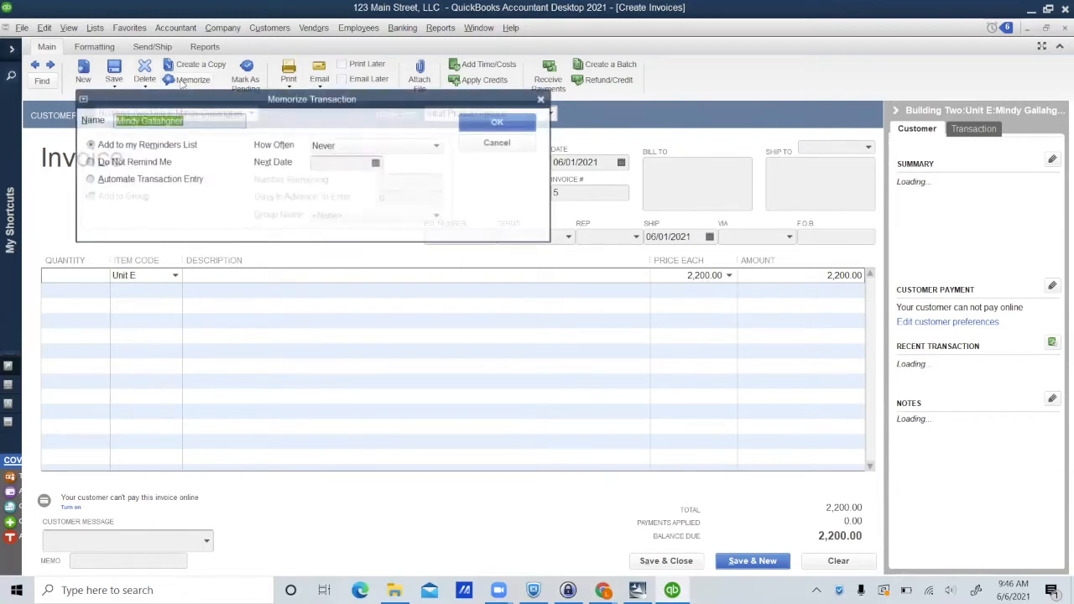
{"action": "left_click", "coordinate": [165, 183]}
{"action": "left_click", "coordinate": [419, 148]}
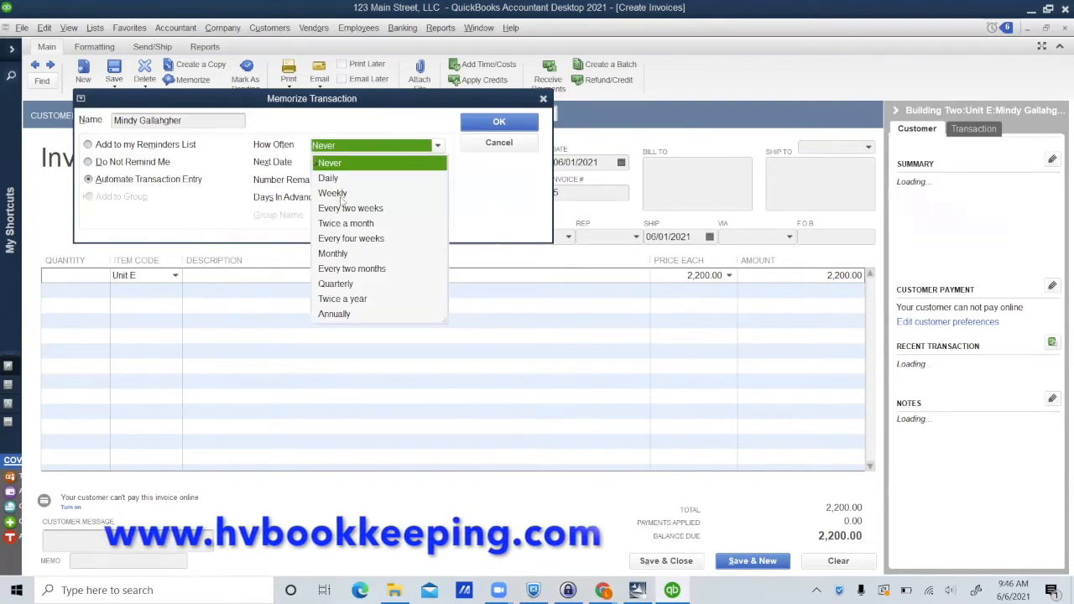
{"action": "left_click", "coordinate": [334, 253]}
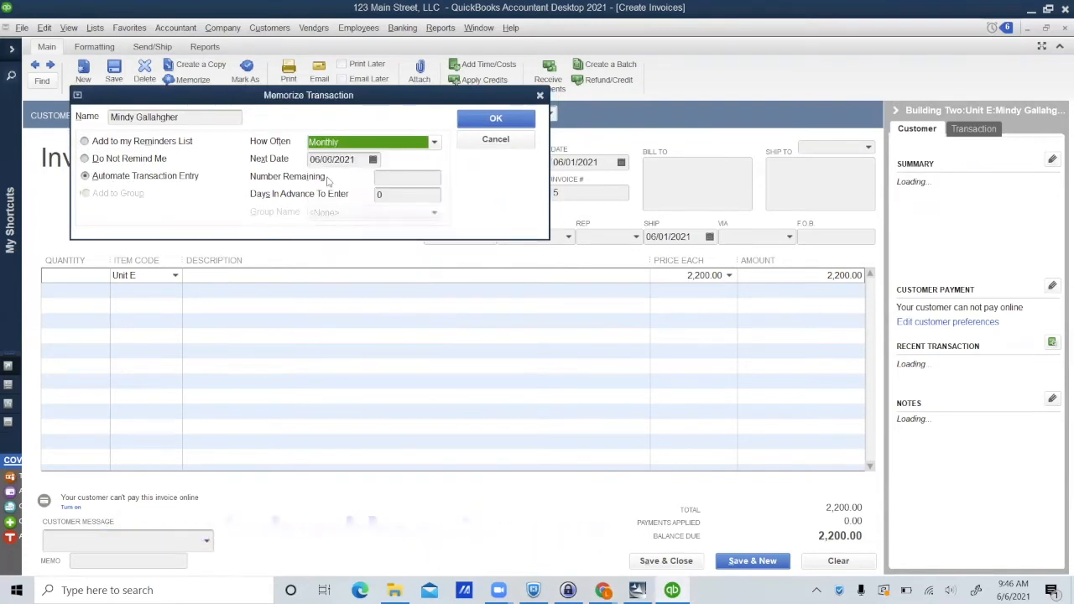
{"action": "left_click", "coordinate": [373, 160]}
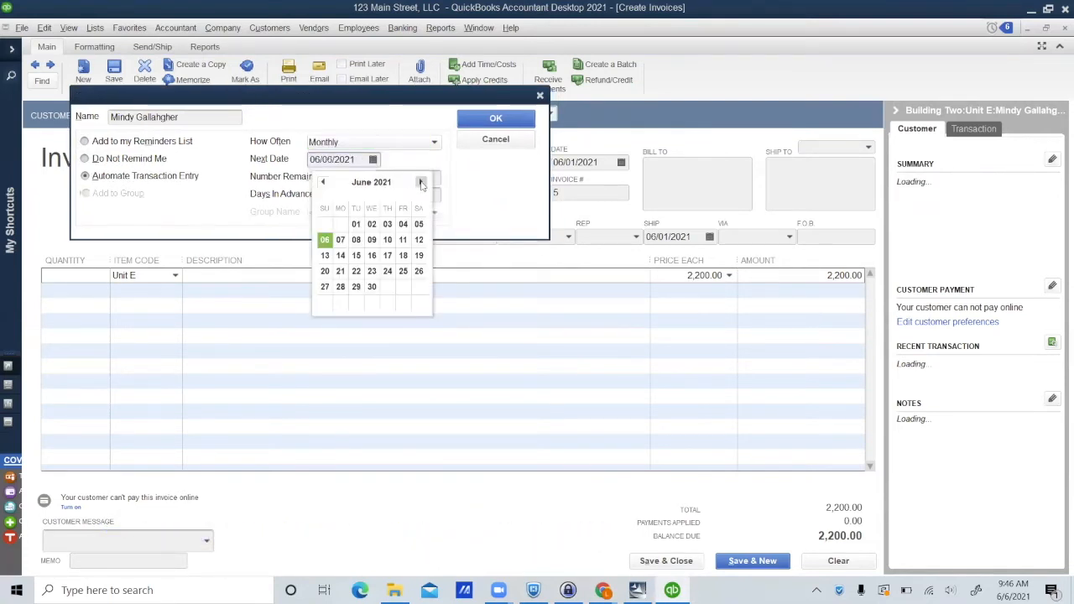
{"action": "left_click", "coordinate": [421, 183]}
{"action": "left_click", "coordinate": [388, 224]}
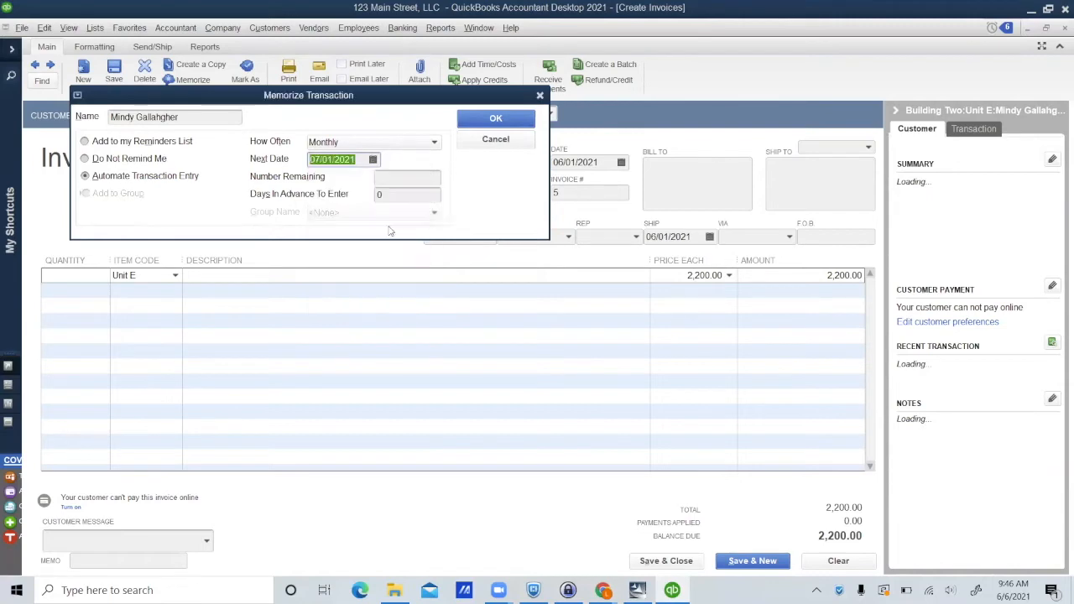
{"action": "left_click", "coordinate": [391, 176]}
{"action": "type", "text": "11"}
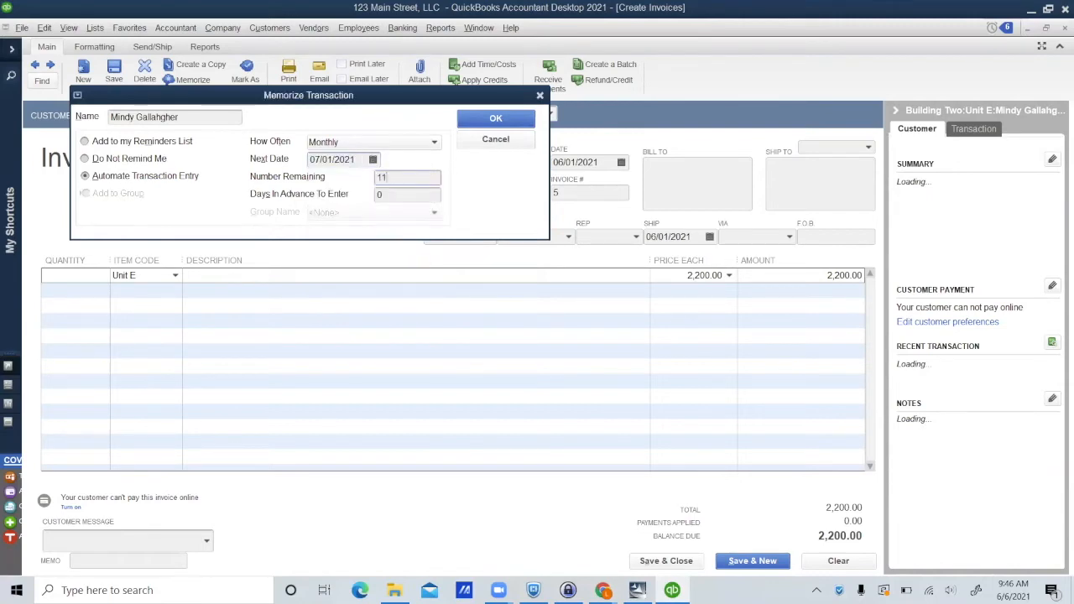
{"action": "left_click", "coordinate": [496, 119]}
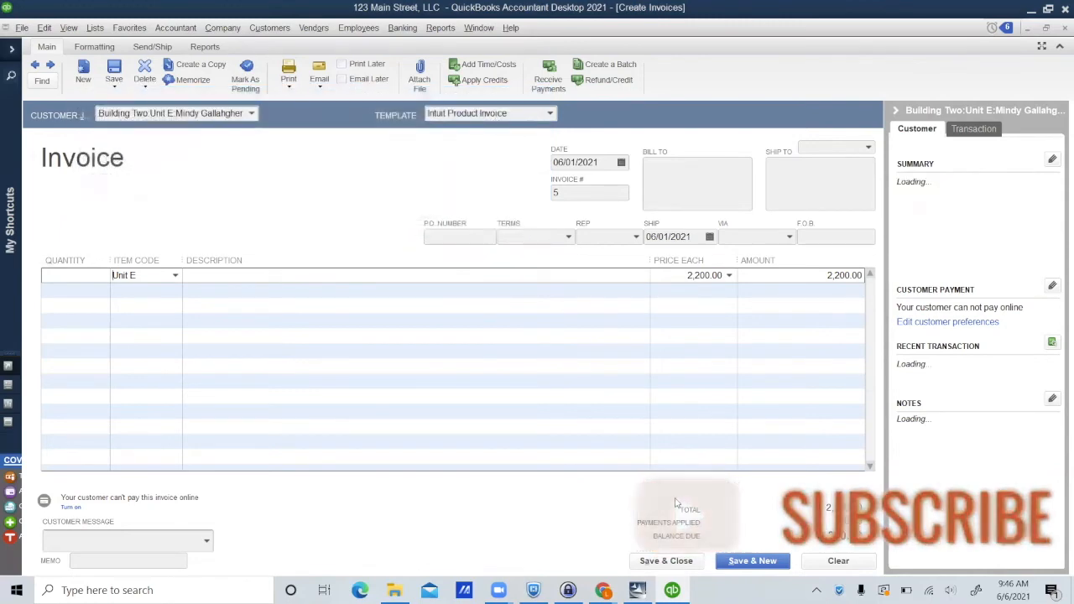
{"action": "left_click", "coordinate": [752, 561]}
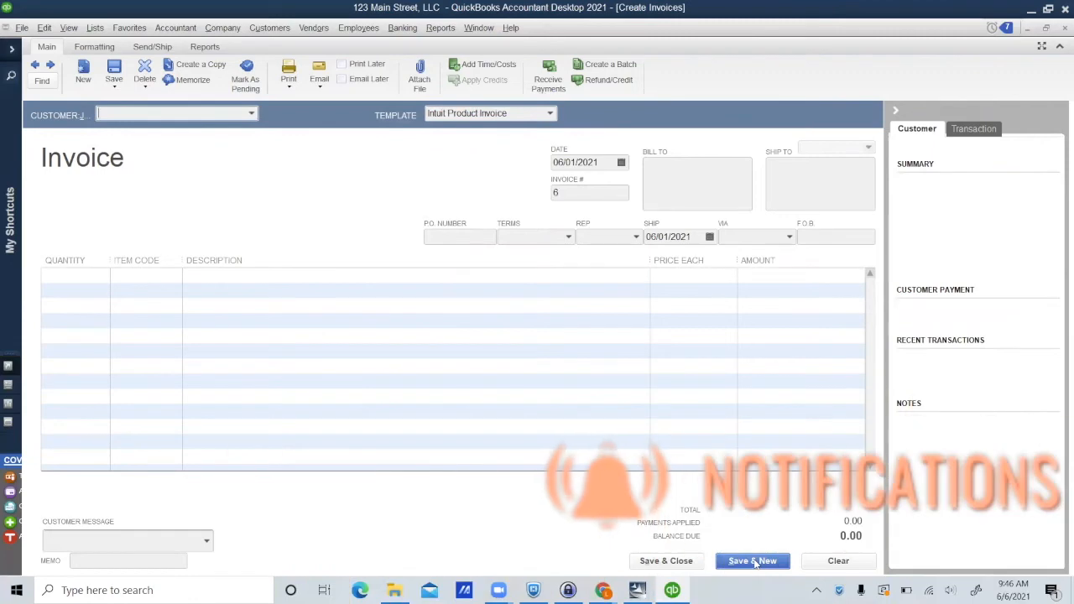
Fill in the new invoice for the Building Two:Unit F tenant with the item Unit F.
{"action": "left_click", "coordinate": [252, 113]}
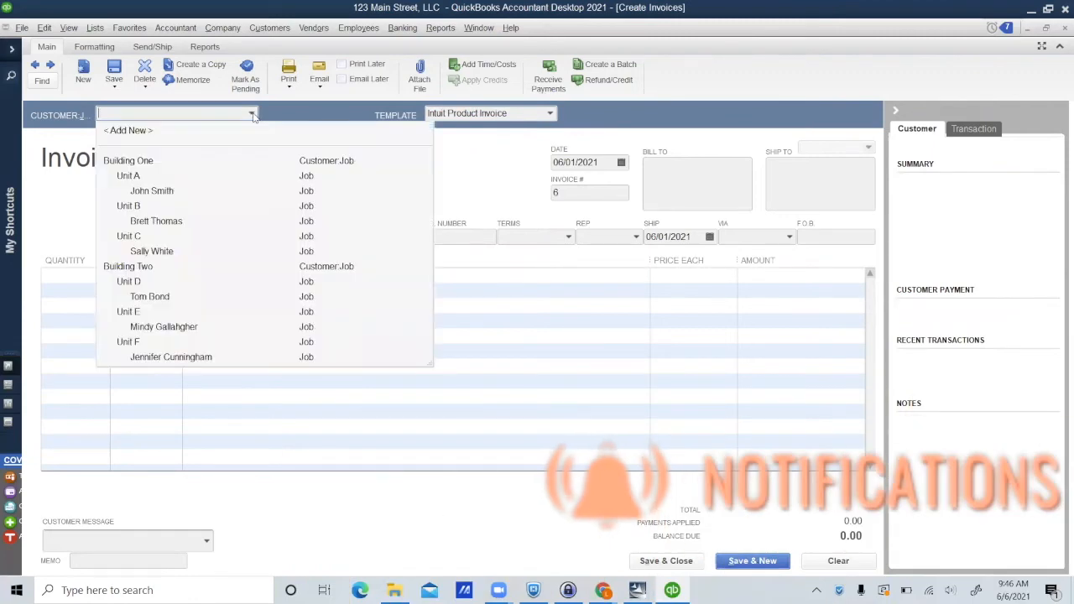
{"action": "left_click", "coordinate": [171, 359]}
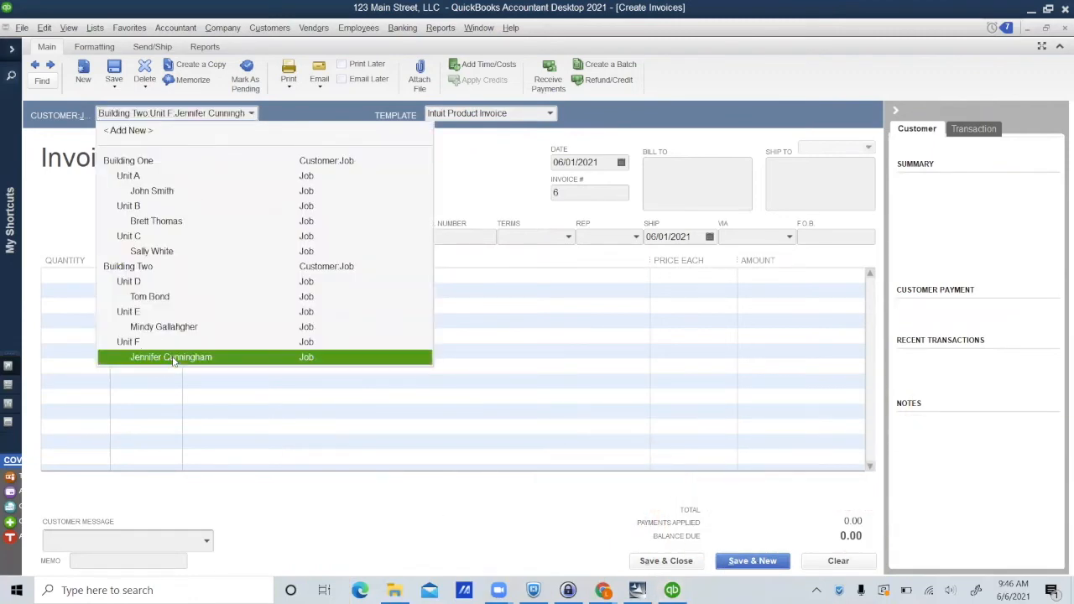
{"action": "left_click", "coordinate": [172, 276]}
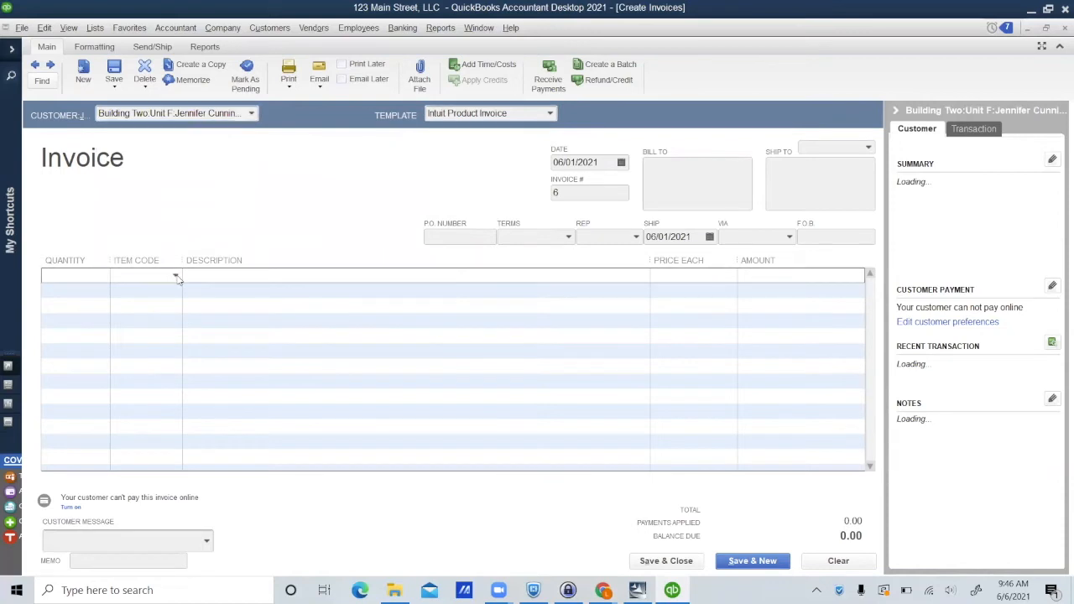
{"action": "left_click", "coordinate": [175, 276]}
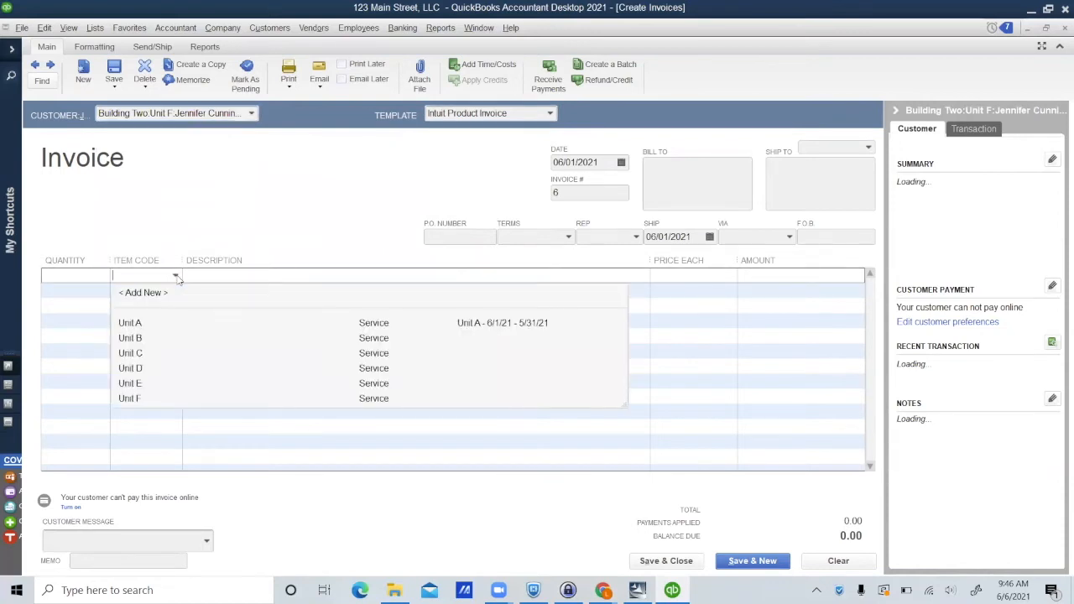
{"action": "left_click", "coordinate": [143, 399]}
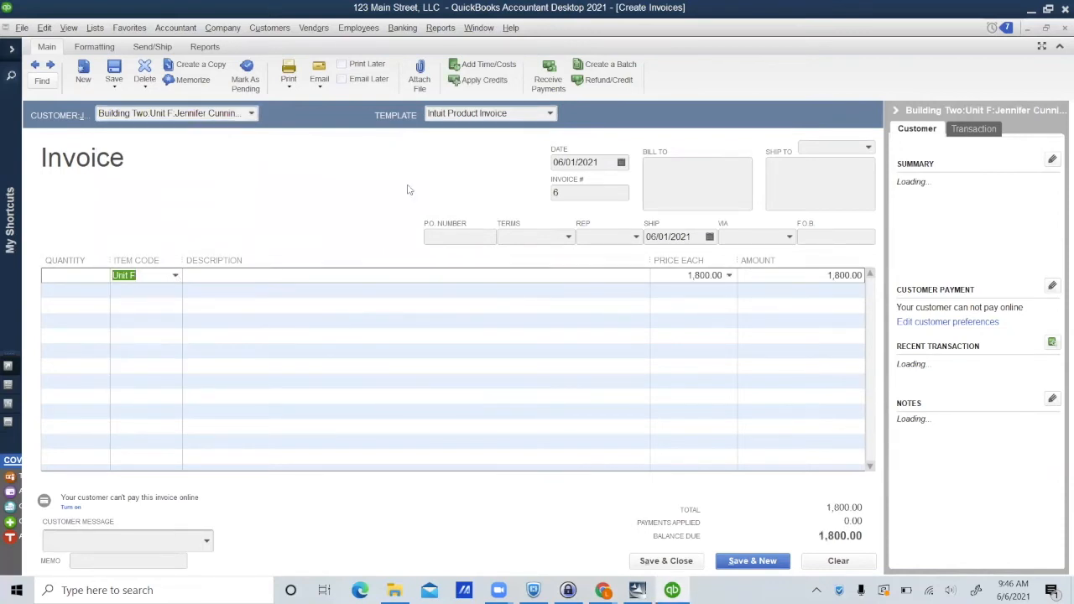
Memorize the Unit F tenant's invoice as an automated monthly entry with next date 07/01/2021 and 11 remaining, then save and close the invoice.
{"action": "left_click", "coordinate": [192, 80]}
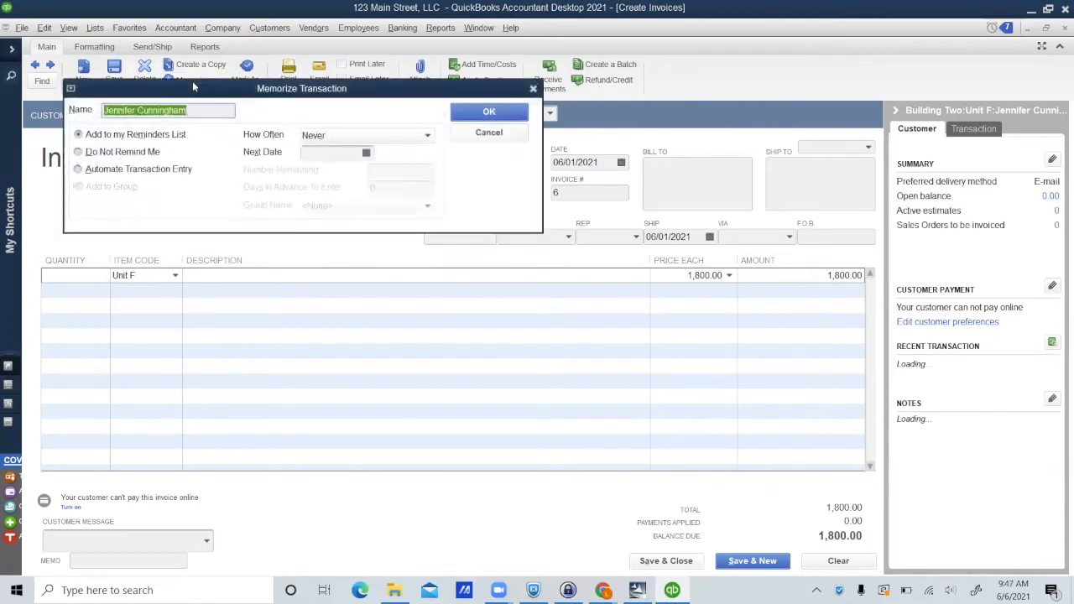
{"action": "left_click", "coordinate": [106, 171]}
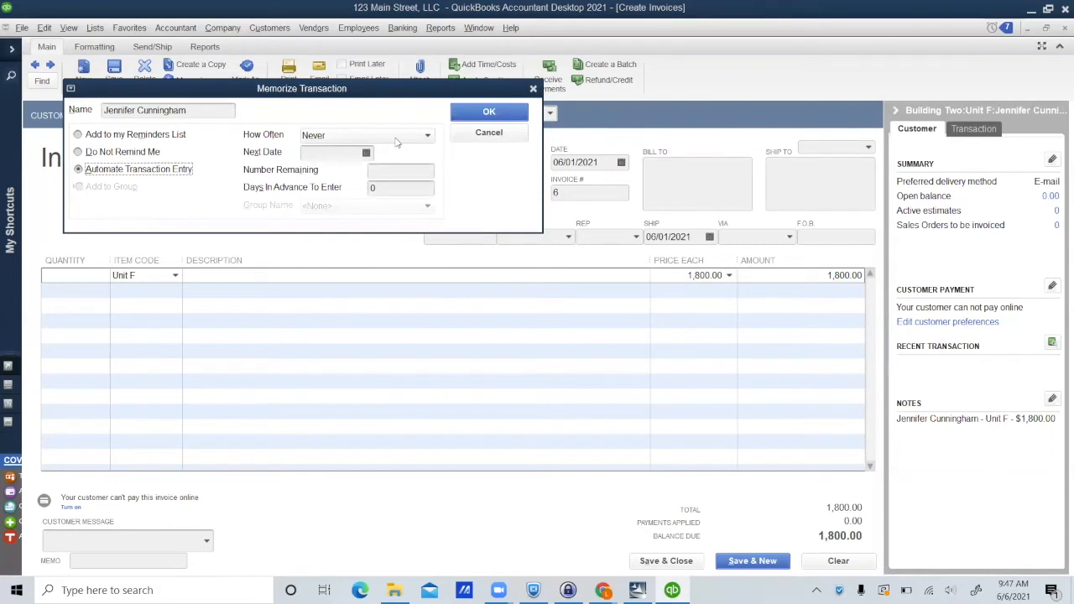
{"action": "left_click", "coordinate": [398, 137]}
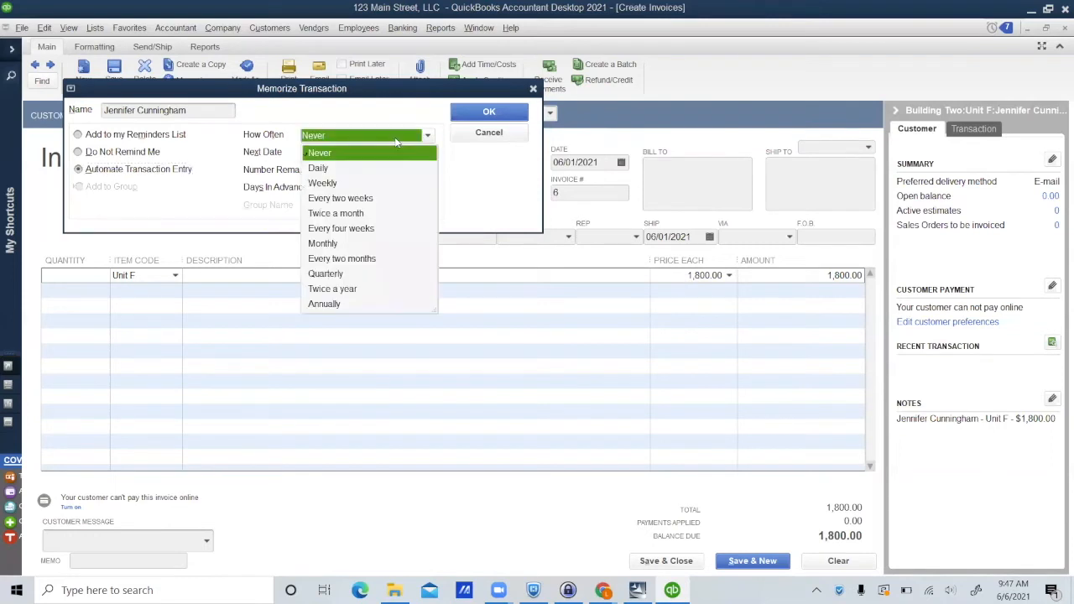
{"action": "left_click", "coordinate": [334, 244]}
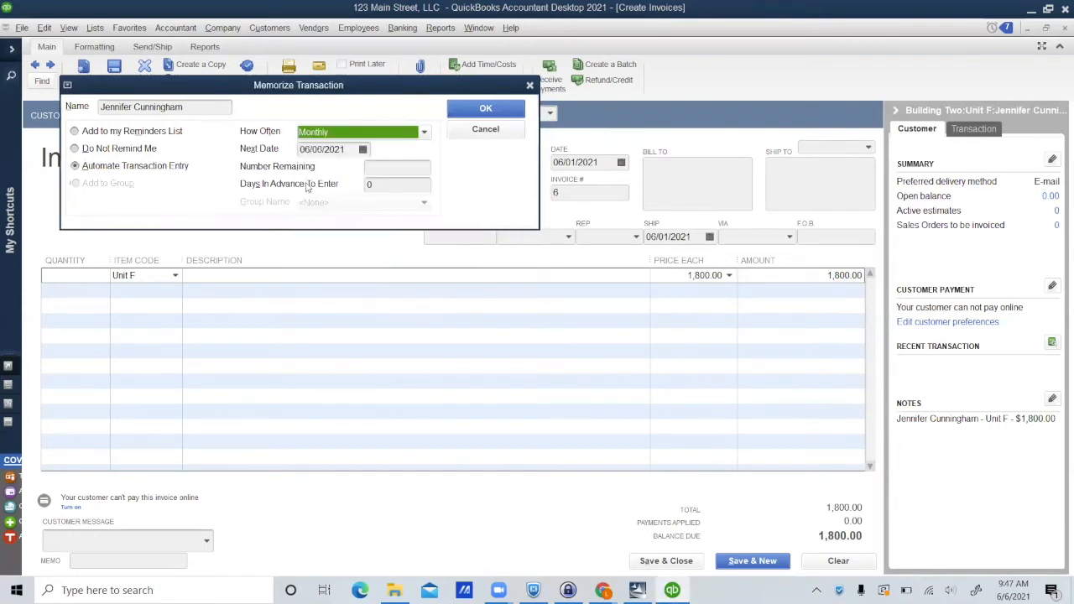
{"action": "left_click", "coordinate": [362, 149]}
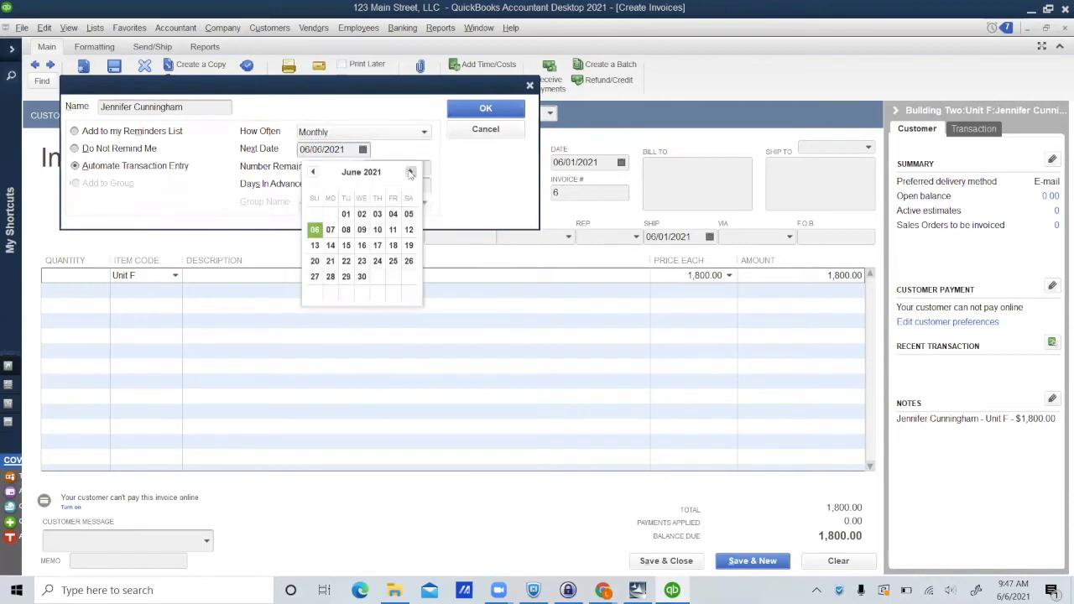
{"action": "left_click", "coordinate": [410, 171]}
{"action": "left_click", "coordinate": [378, 215]}
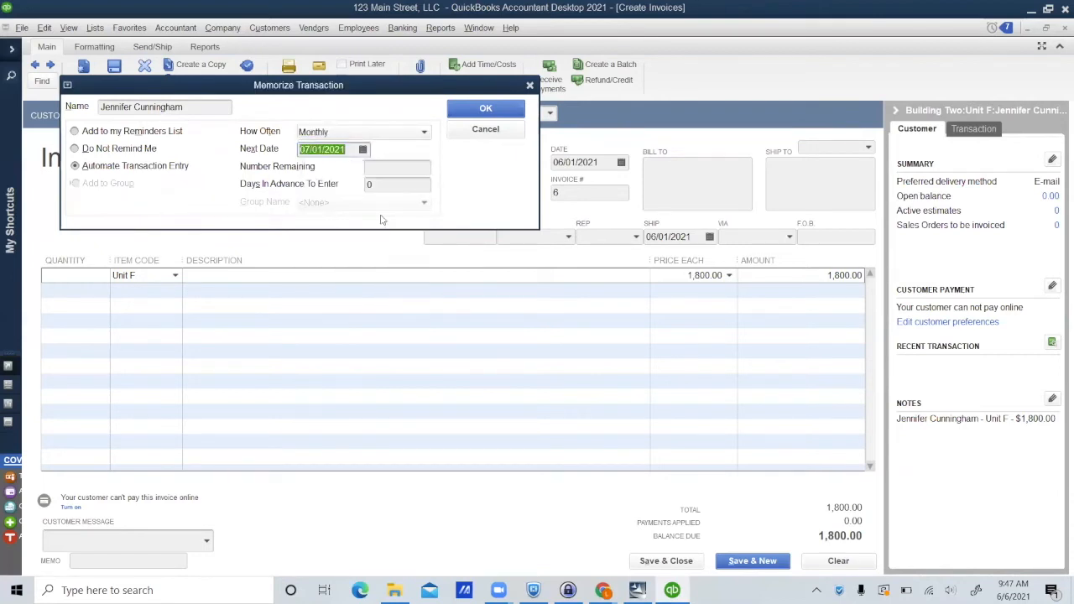
{"action": "left_click", "coordinate": [370, 167]}
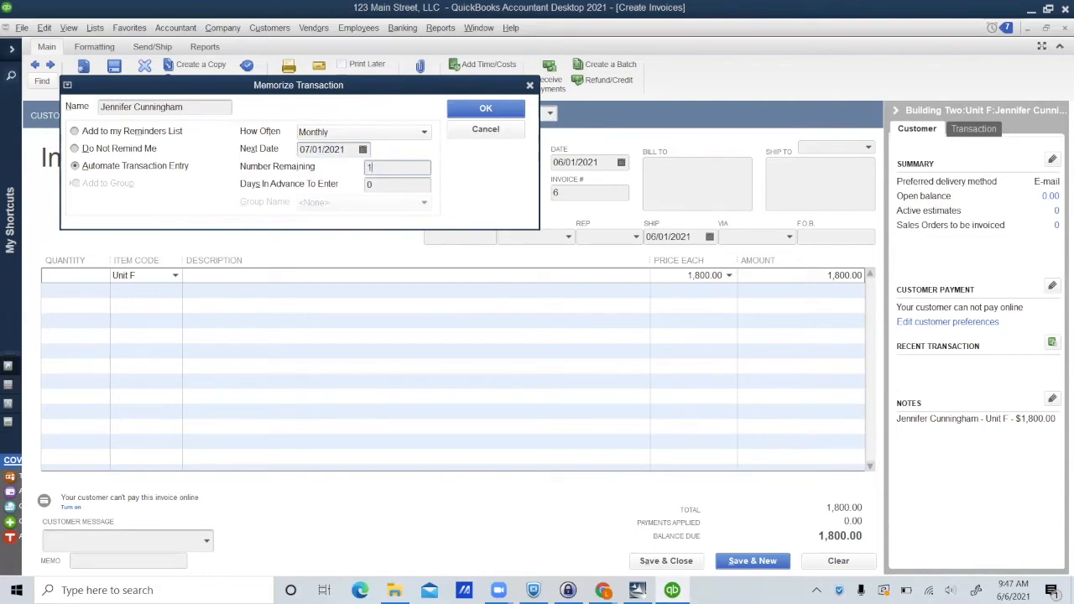
{"action": "type", "text": "11"}
{"action": "left_click", "coordinate": [480, 110]}
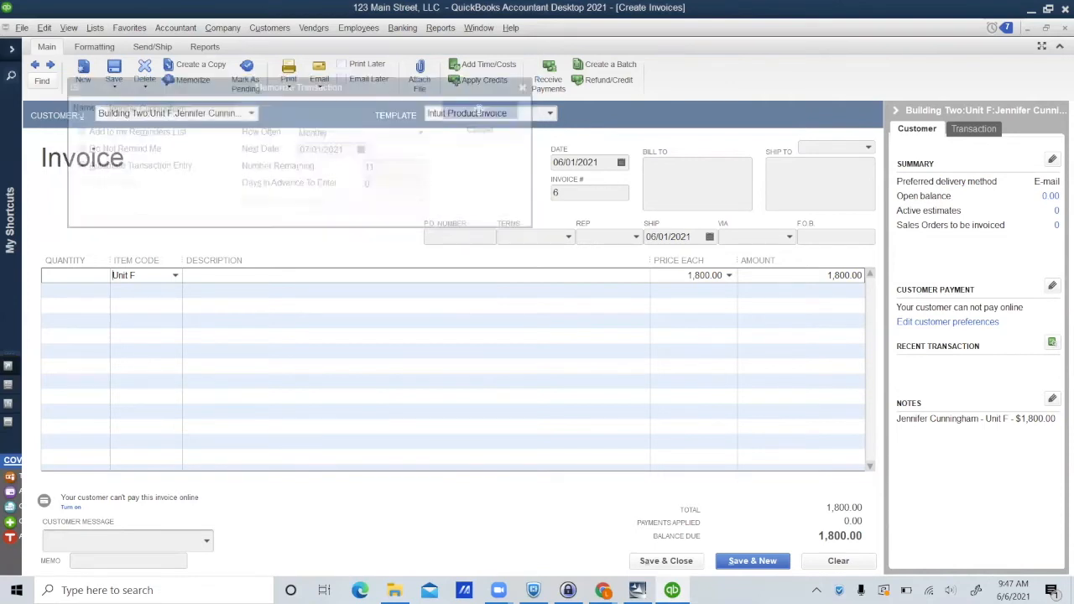
{"action": "left_click", "coordinate": [665, 560]}
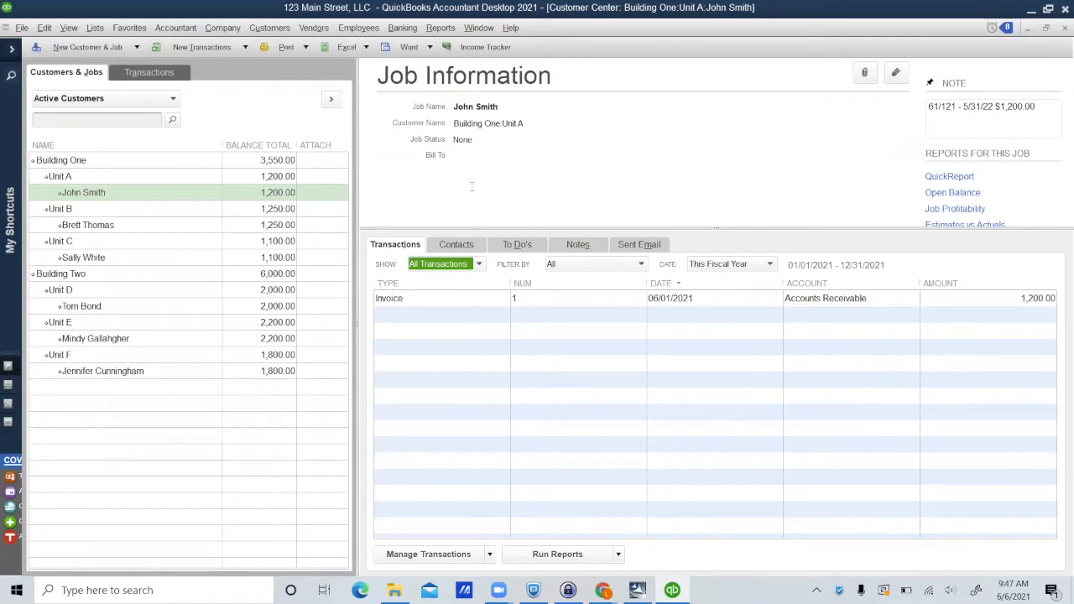
Start a received payment for the Building One:Unit A tenant and apply it to invoice 1, keeping automatic payment calculation on.
{"action": "left_click", "coordinate": [220, 52]}
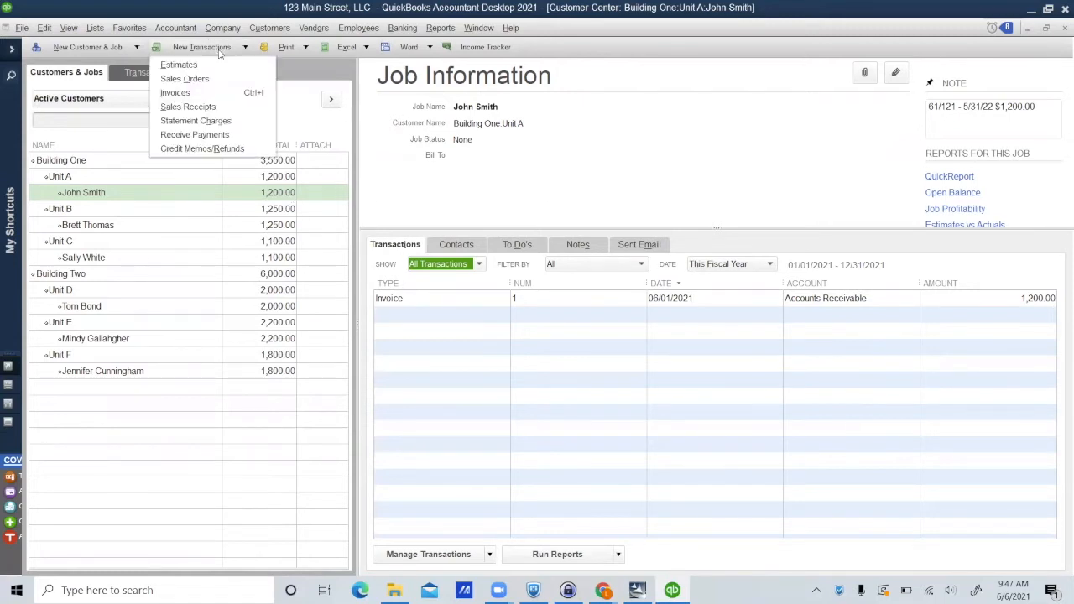
{"action": "left_click", "coordinate": [215, 135]}
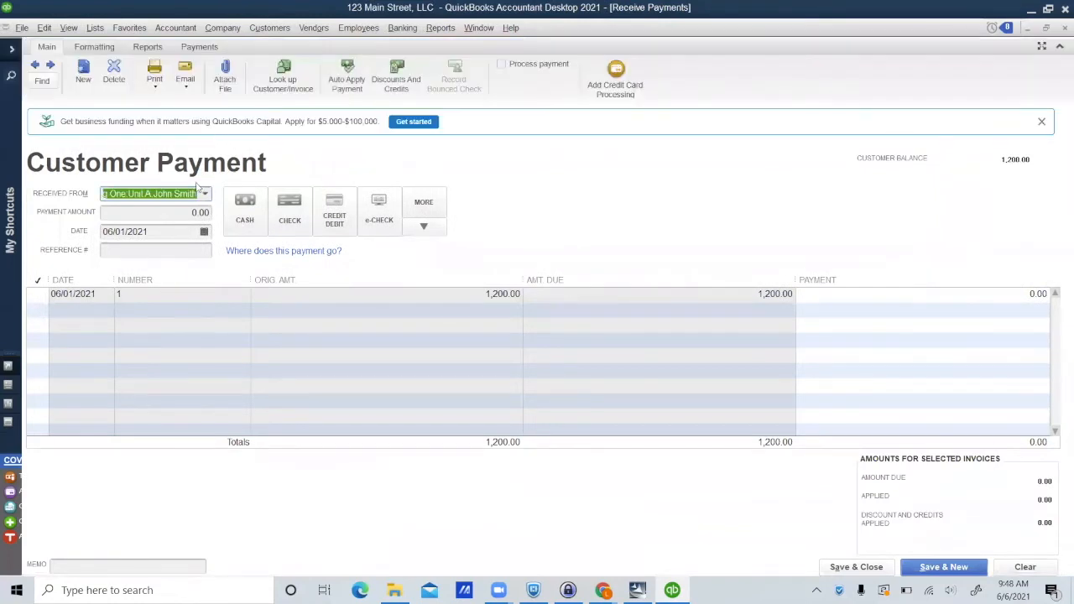
{"action": "left_click", "coordinate": [38, 296]}
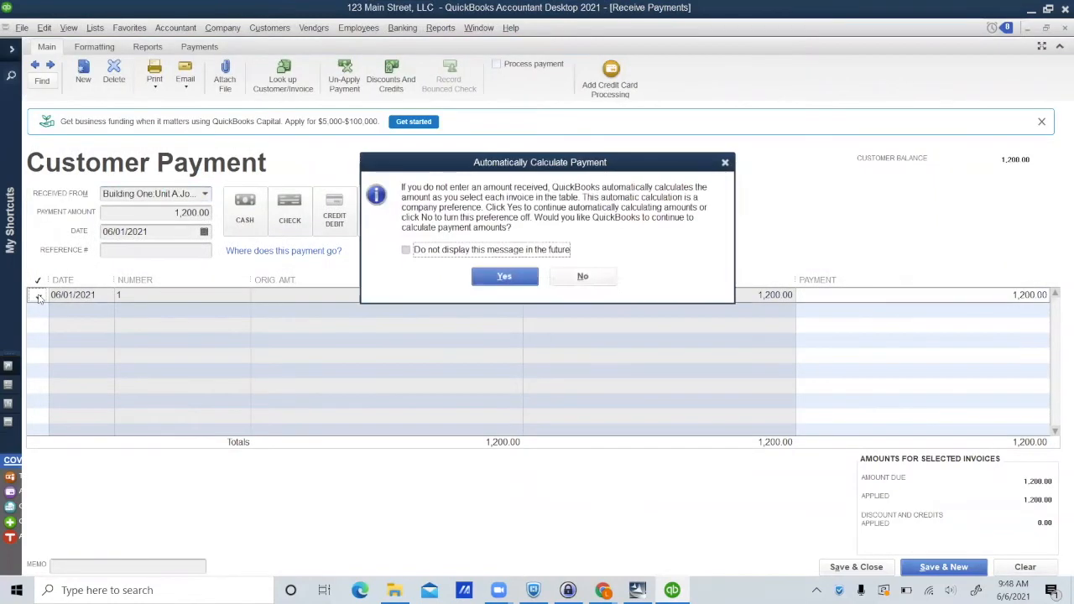
{"action": "left_click", "coordinate": [500, 277]}
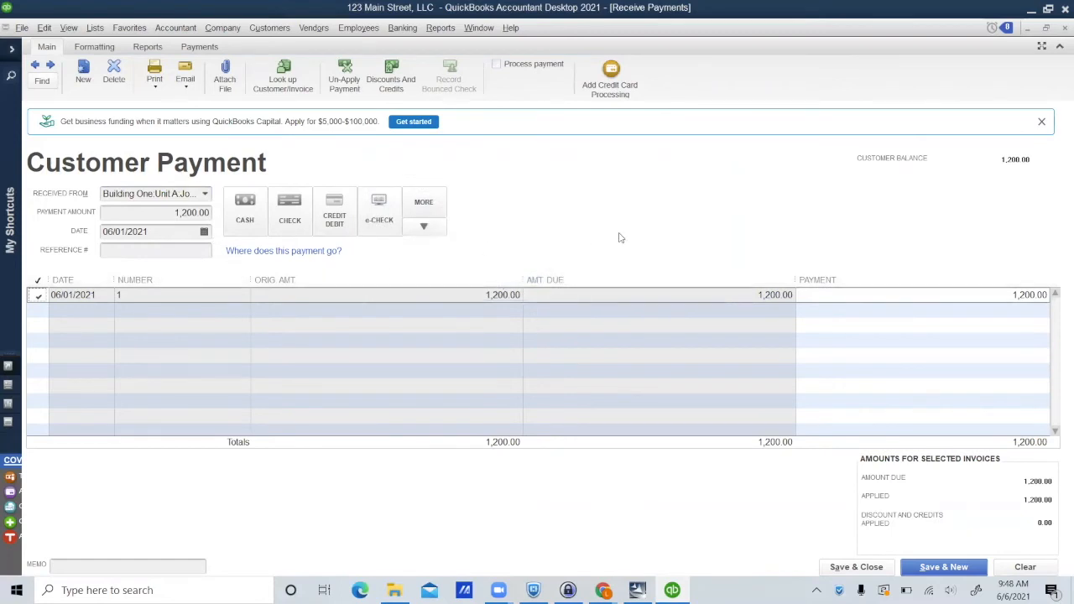
Set the Unit A tenant's payment method to check with check number 123, save the payment and leave the payment form.
{"action": "left_click", "coordinate": [289, 220]}
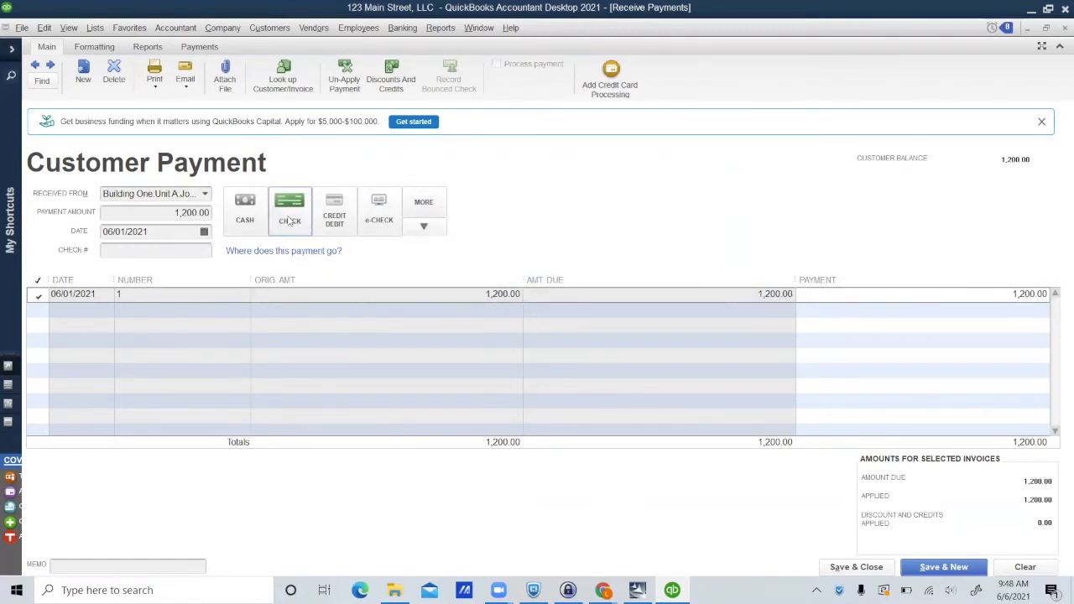
{"action": "left_click", "coordinate": [153, 249]}
{"action": "type", "text": "123"}
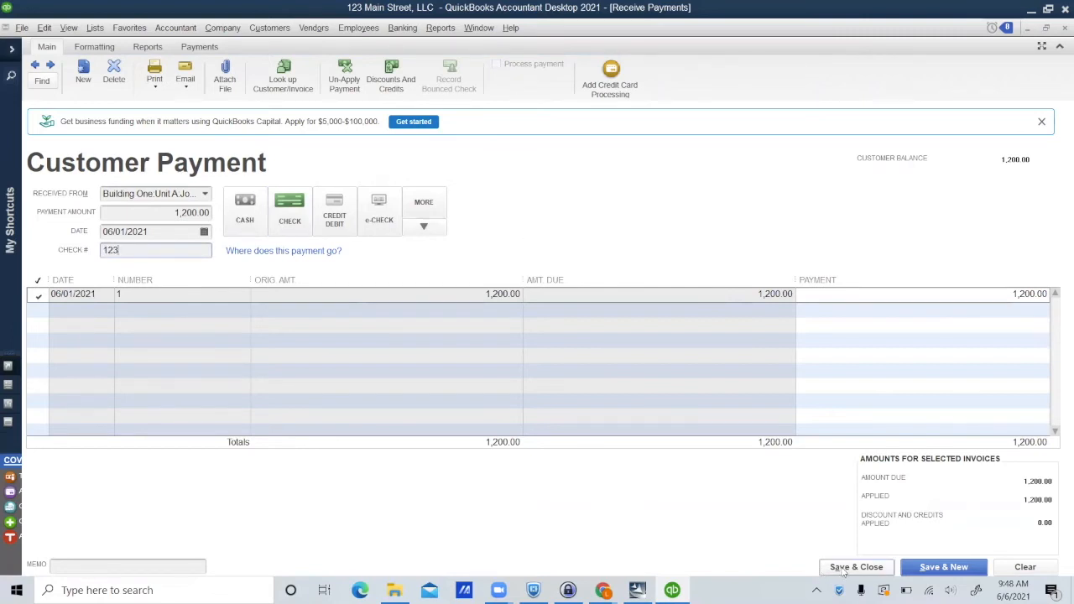
{"action": "left_click", "coordinate": [932, 567]}
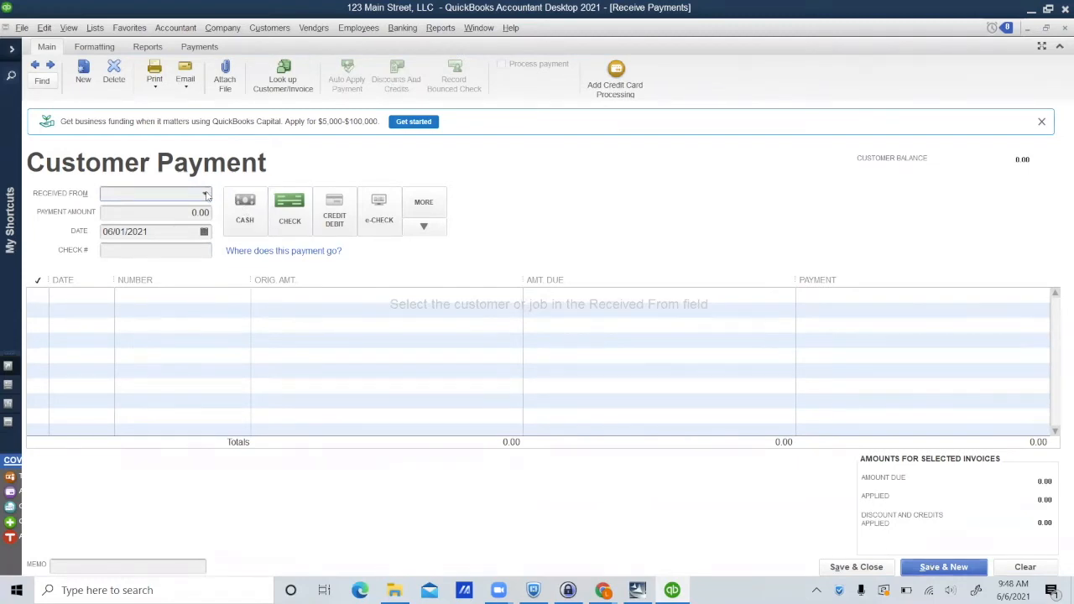
{"action": "key", "text": "Escape"}
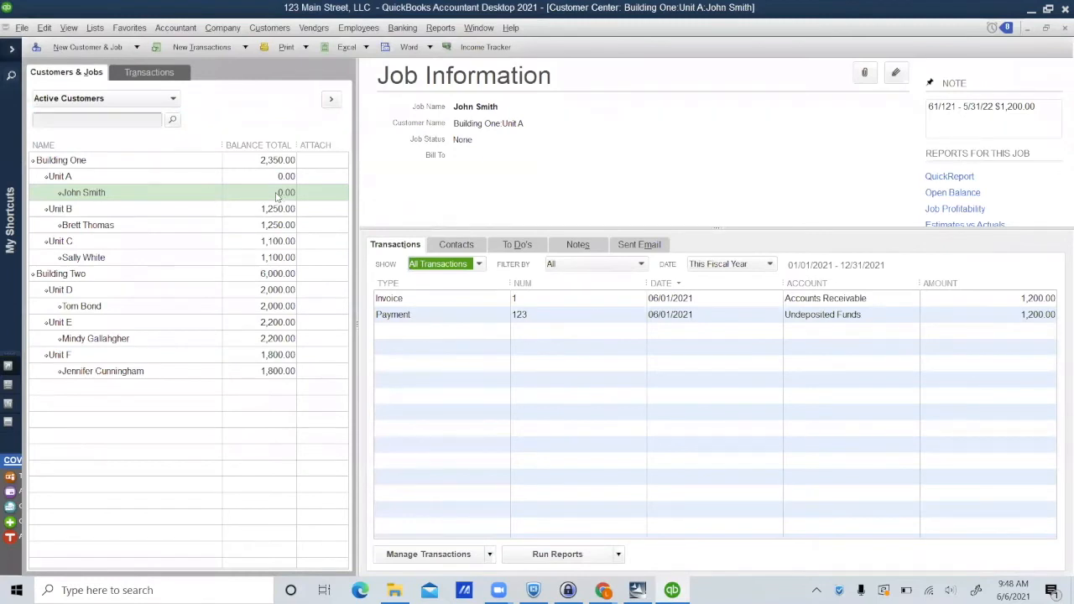
Start a received payment for the Building One:Unit B tenant and set the payment amount to 1,200.00.
{"action": "left_click", "coordinate": [269, 28]}
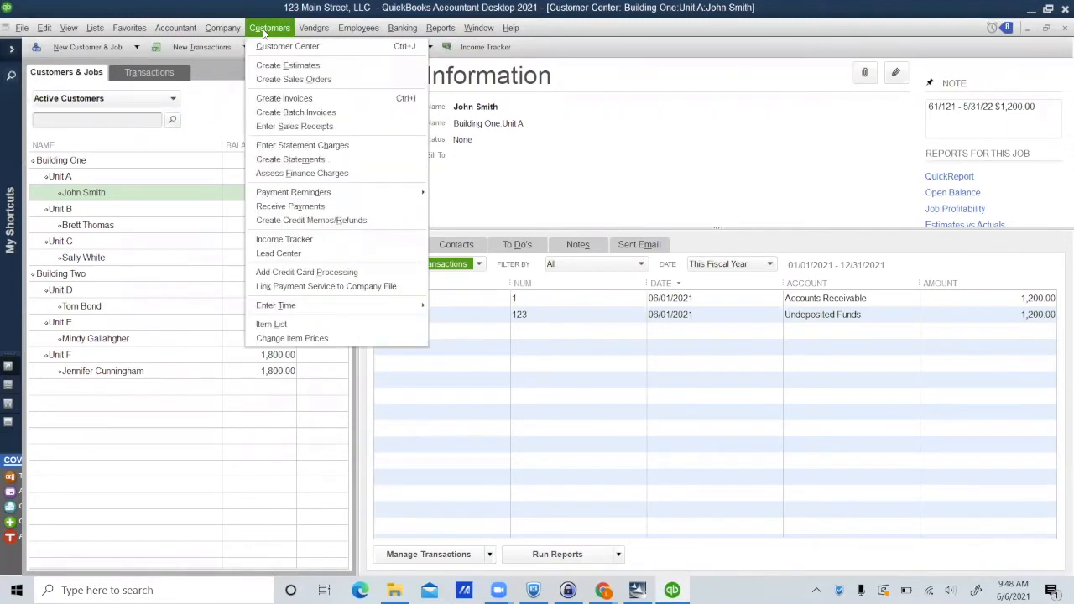
{"action": "left_click", "coordinate": [290, 207]}
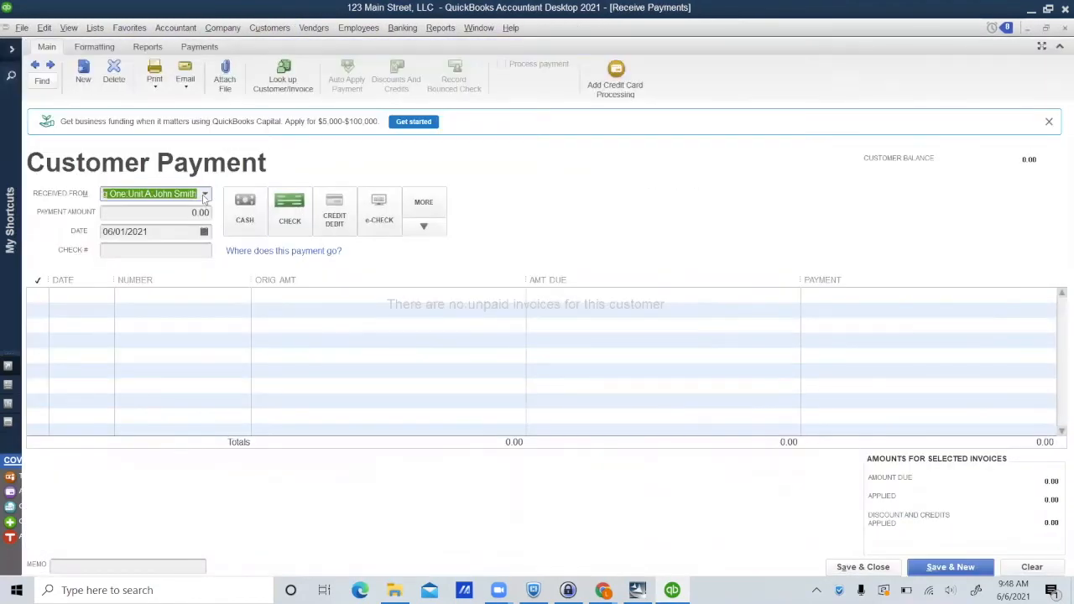
{"action": "left_click", "coordinate": [205, 193]}
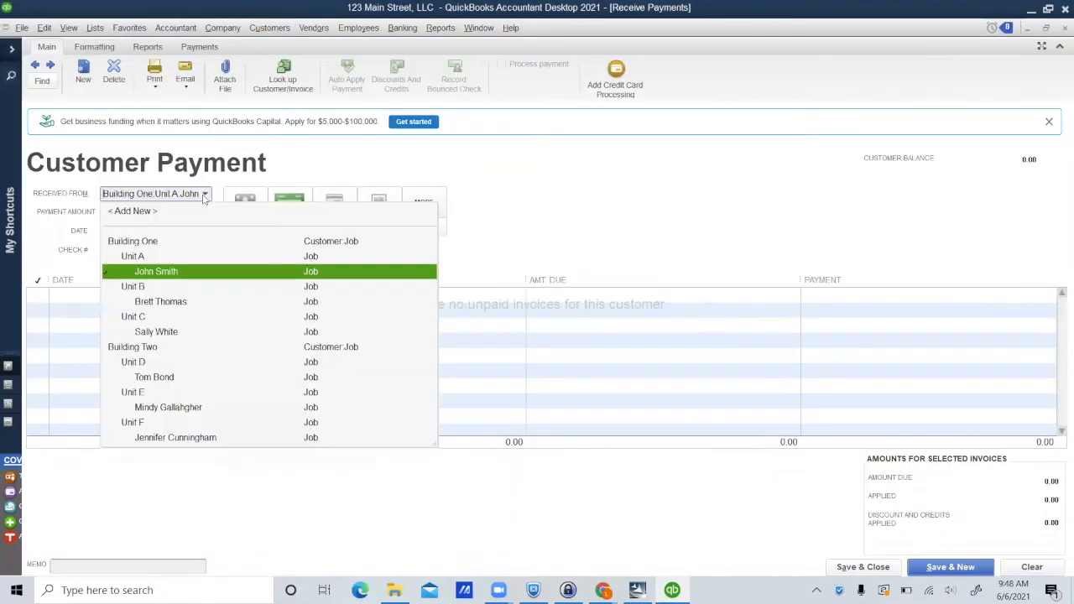
{"action": "left_click", "coordinate": [171, 305]}
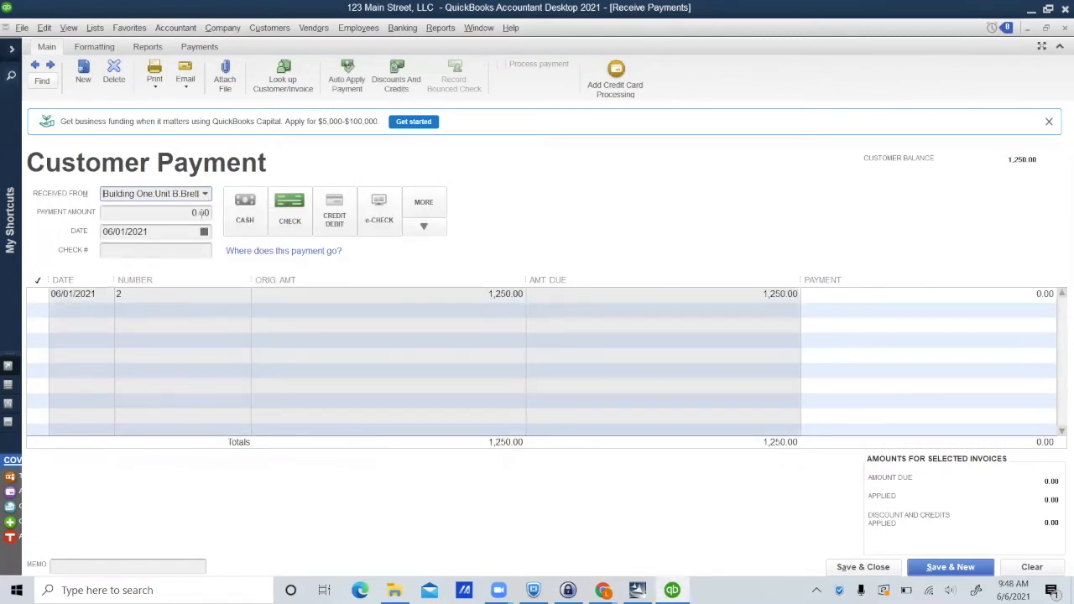
{"action": "left_click", "coordinate": [208, 212]}
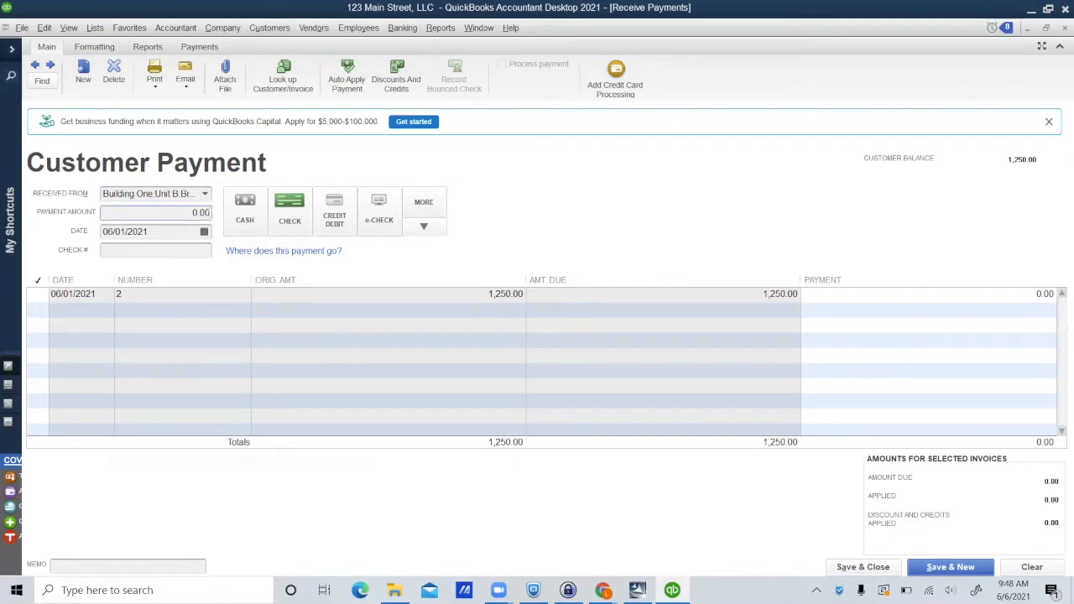
{"action": "key", "text": "BackSpace"}
{"action": "key", "text": "BackSpace"}
Enter check number 567 for the Unit B tenant's payment, then save and close it as an underpayment.
{"action": "left_click", "coordinate": [108, 248]}
{"action": "type", "text": "567"}
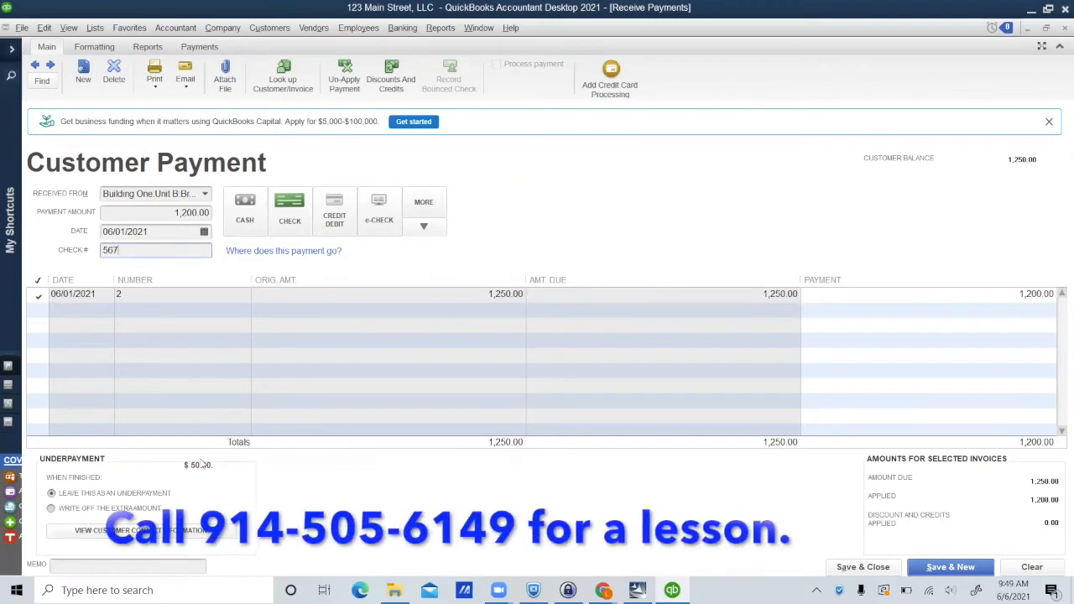
{"action": "left_click", "coordinate": [861, 567]}
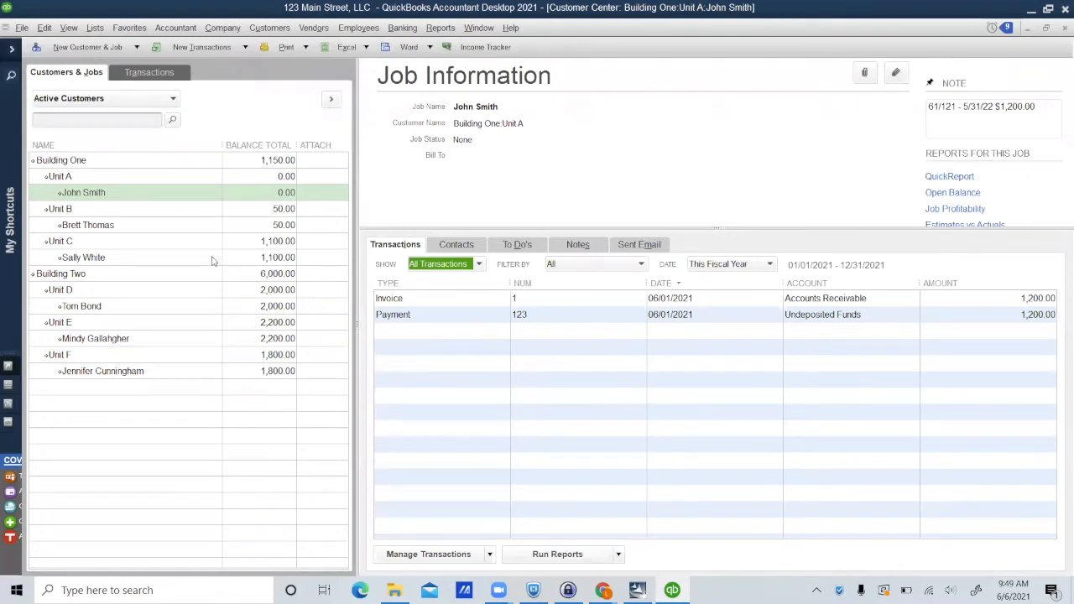
Start a received payment for the Building One:Unit C tenant and set the payment amount to 1,100.00.
{"action": "left_click", "coordinate": [143, 261]}
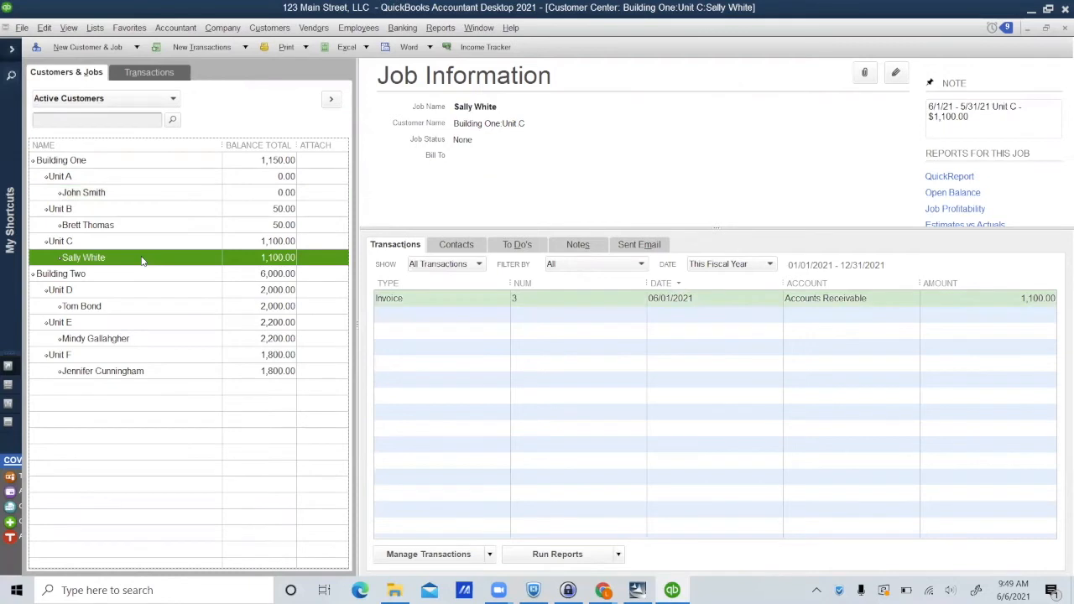
{"action": "left_click", "coordinate": [201, 47]}
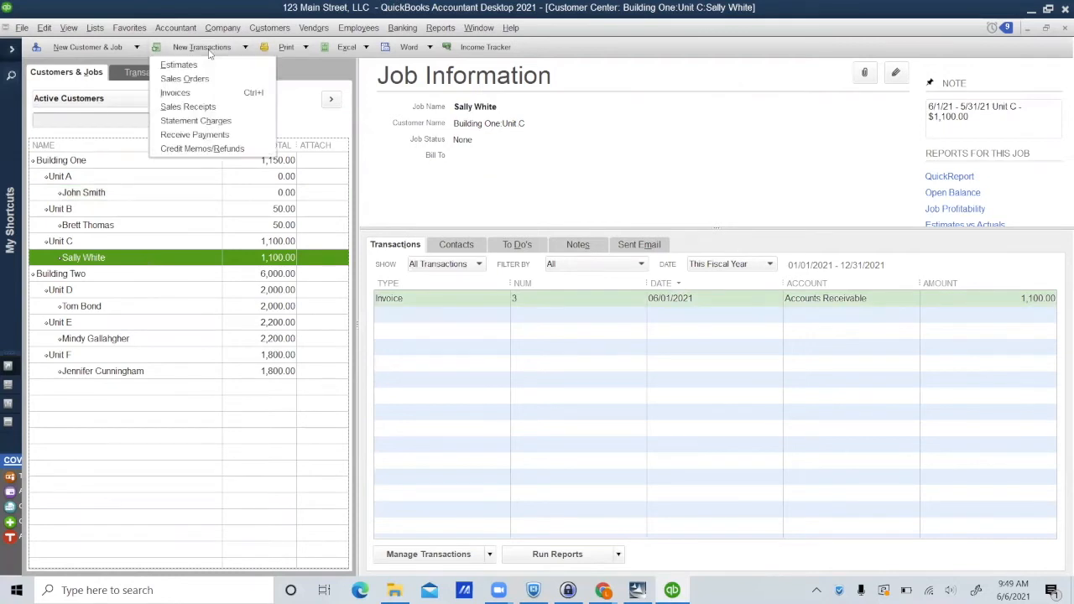
{"action": "left_click", "coordinate": [203, 136]}
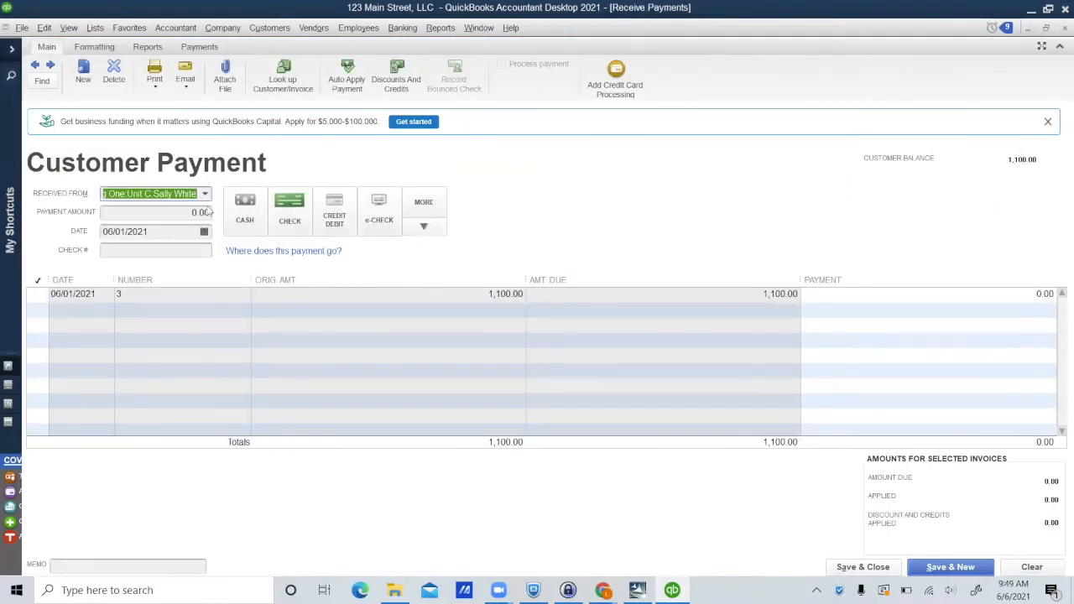
{"action": "left_click", "coordinate": [209, 212]}
{"action": "key", "text": "BackSpace"}
{"action": "key", "text": "BackSpace"}
{"action": "key", "text": "BackSpace"}
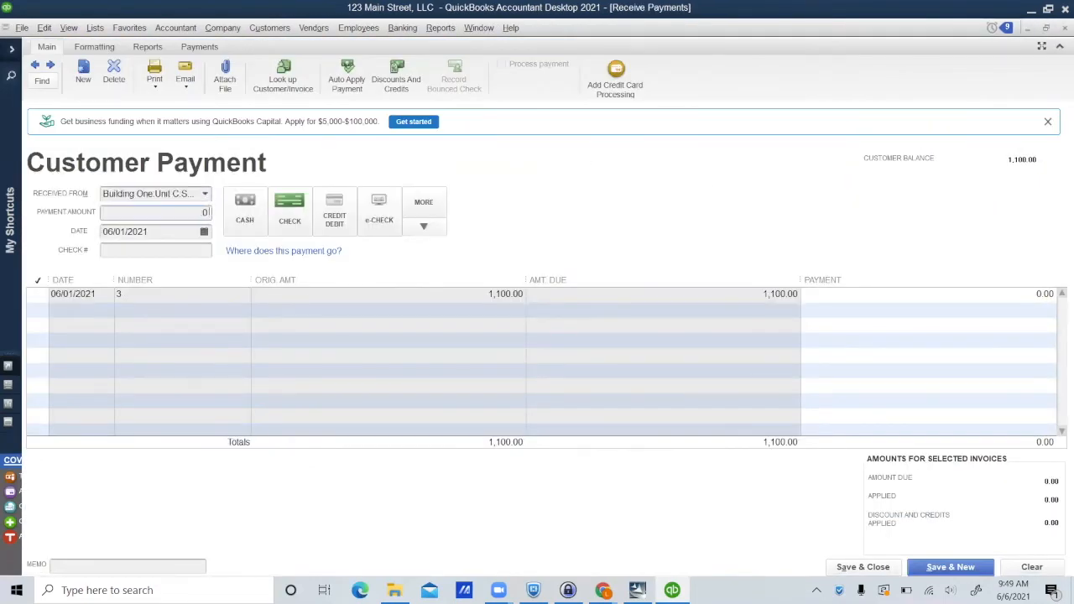
{"action": "type", "text": "1100"}
{"action": "key", "text": "Tab"}
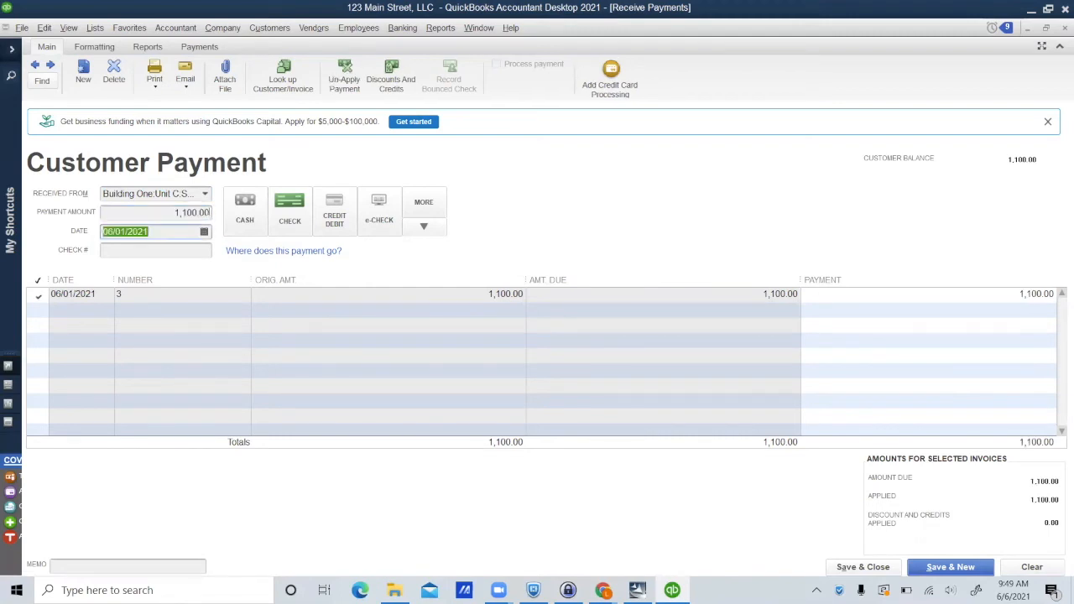
Enter check number 555 for the Unit C tenant's payment, then save and close it.
{"action": "key", "text": "Tab"}
{"action": "type", "text": "55"}
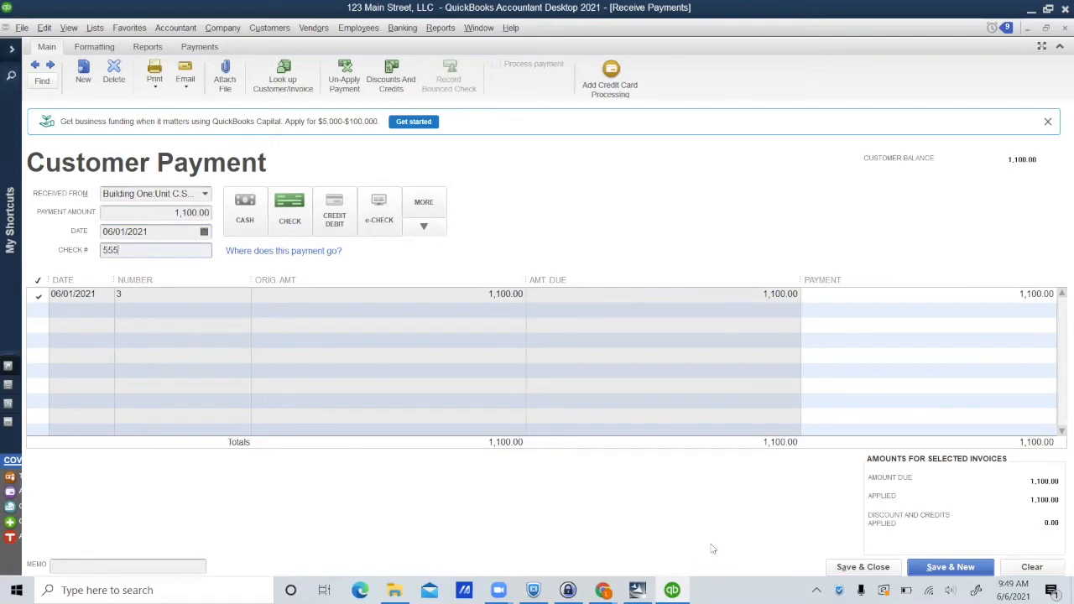
{"action": "left_click", "coordinate": [865, 568]}
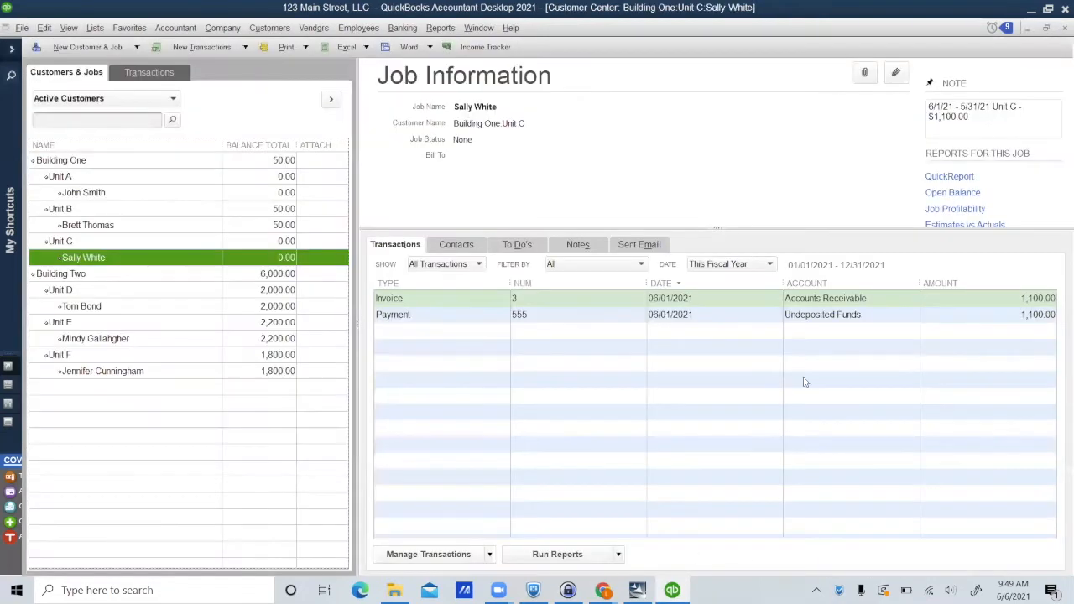
Record a received payment of 2,000.00 for the Building Two:Unit D tenant without a check number, then save and close it.
{"action": "left_click", "coordinate": [156, 308]}
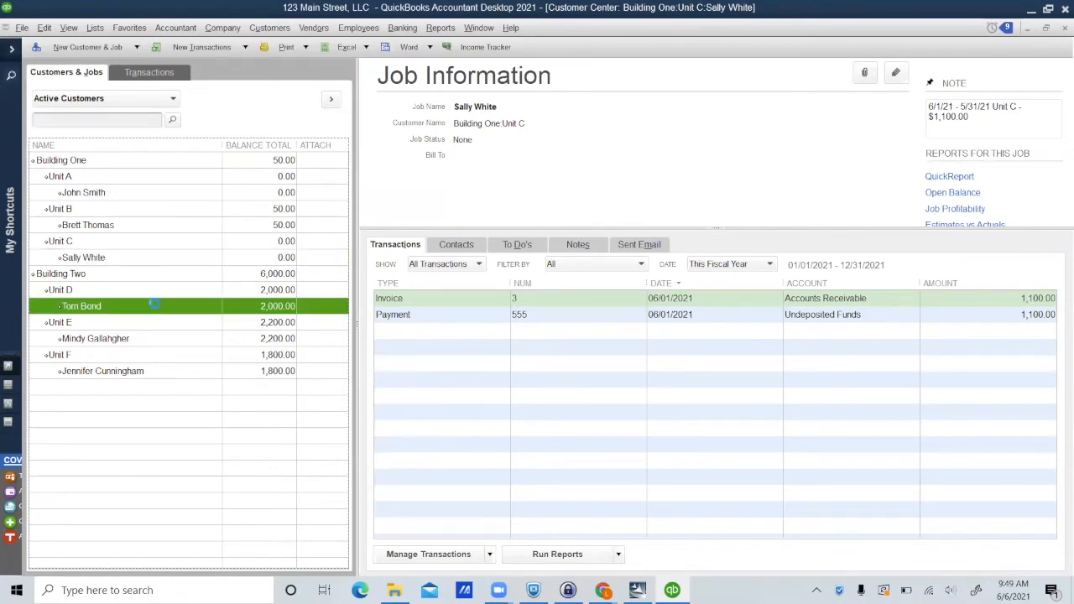
{"action": "left_click", "coordinate": [204, 47]}
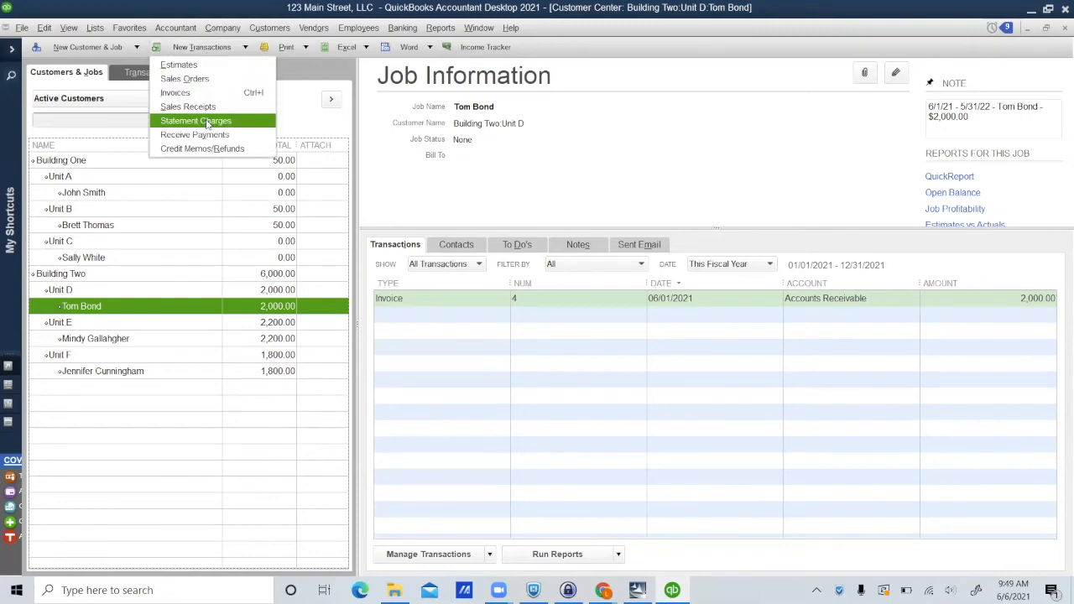
{"action": "left_click", "coordinate": [209, 137]}
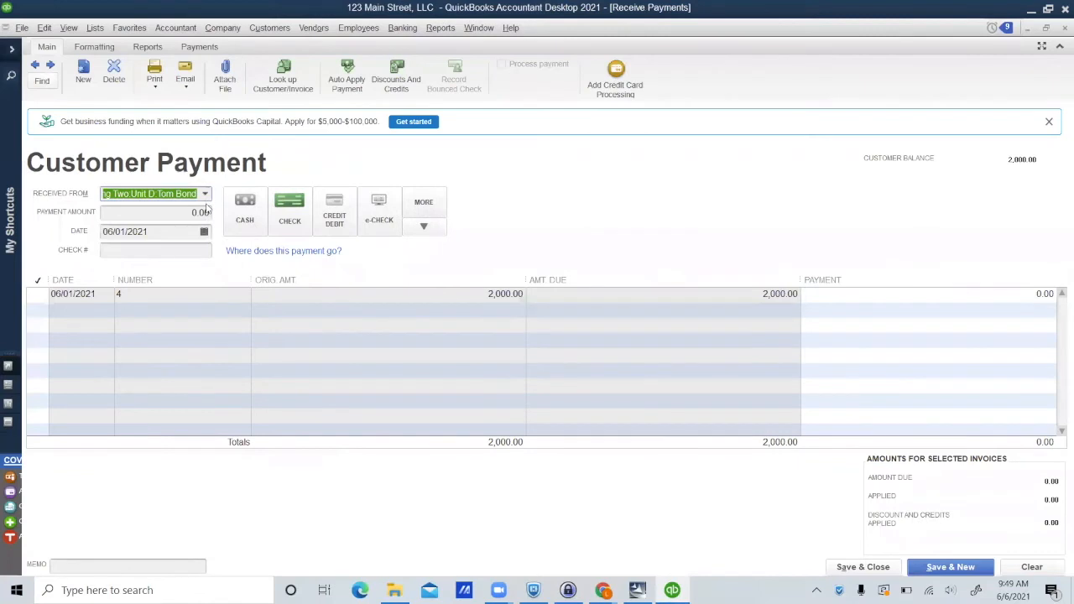
{"action": "left_click", "coordinate": [205, 212]}
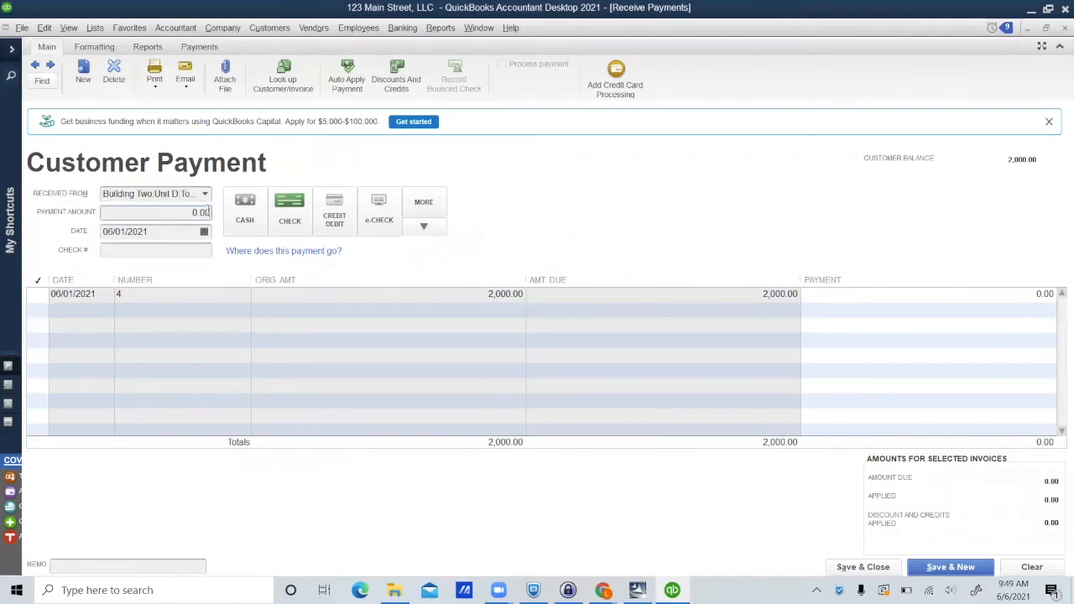
{"action": "key", "text": "BackSpace"}
{"action": "key", "text": "BackSpace"}
{"action": "type", "text": "2,000"}
{"action": "key", "text": "Tab"}
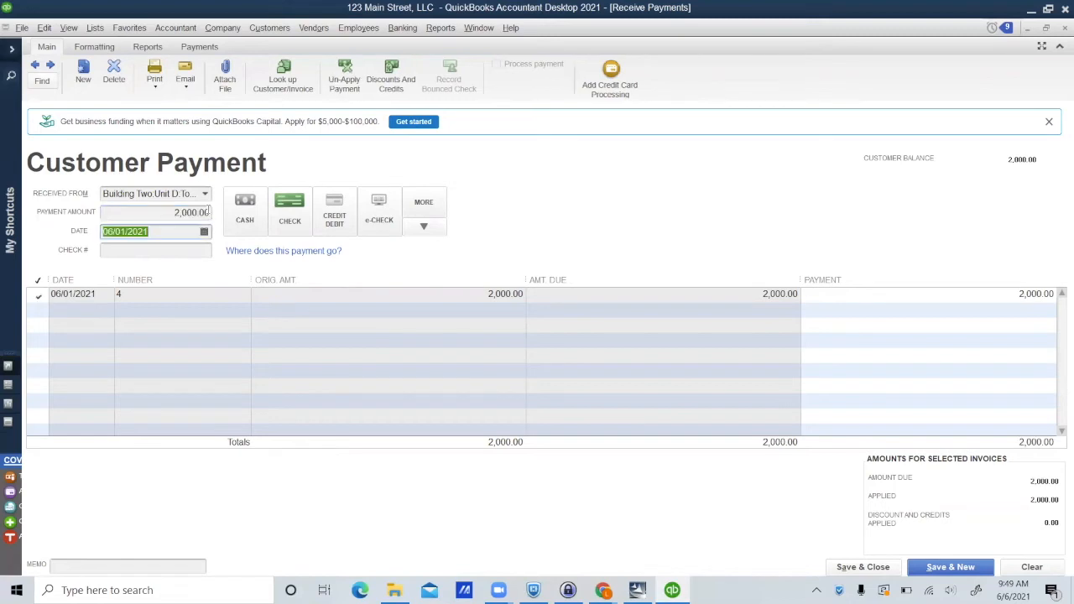
{"action": "left_click", "coordinate": [852, 569]}
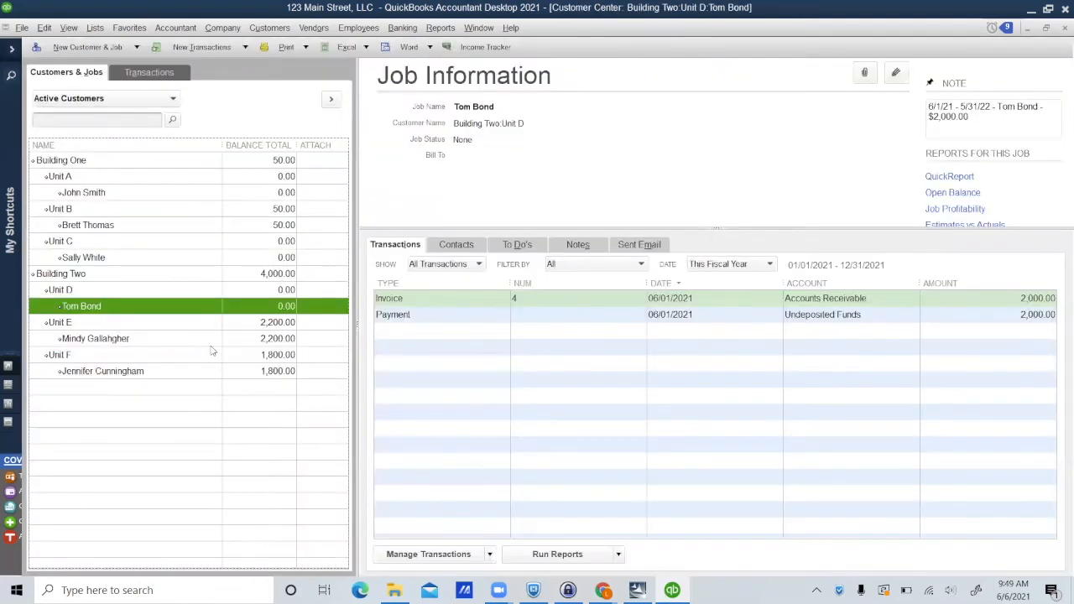
Receive the Unit E tenant's 2,200.00 payment with check number 785 against the open invoice, keeping automatic payment calculation and suppressing its message.
{"action": "left_click", "coordinate": [211, 340]}
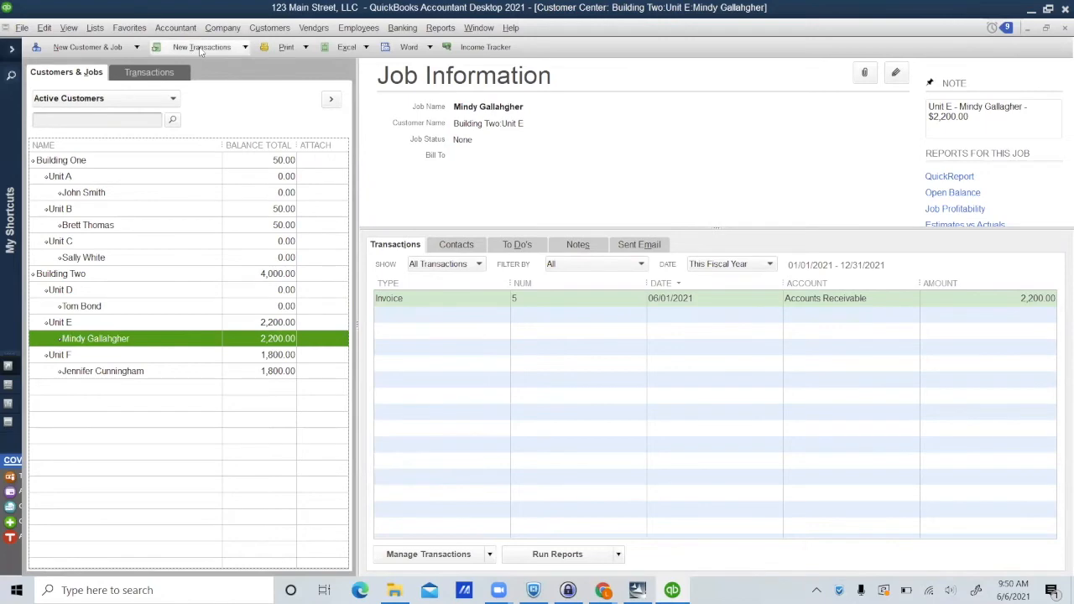
{"action": "left_click", "coordinate": [202, 48]}
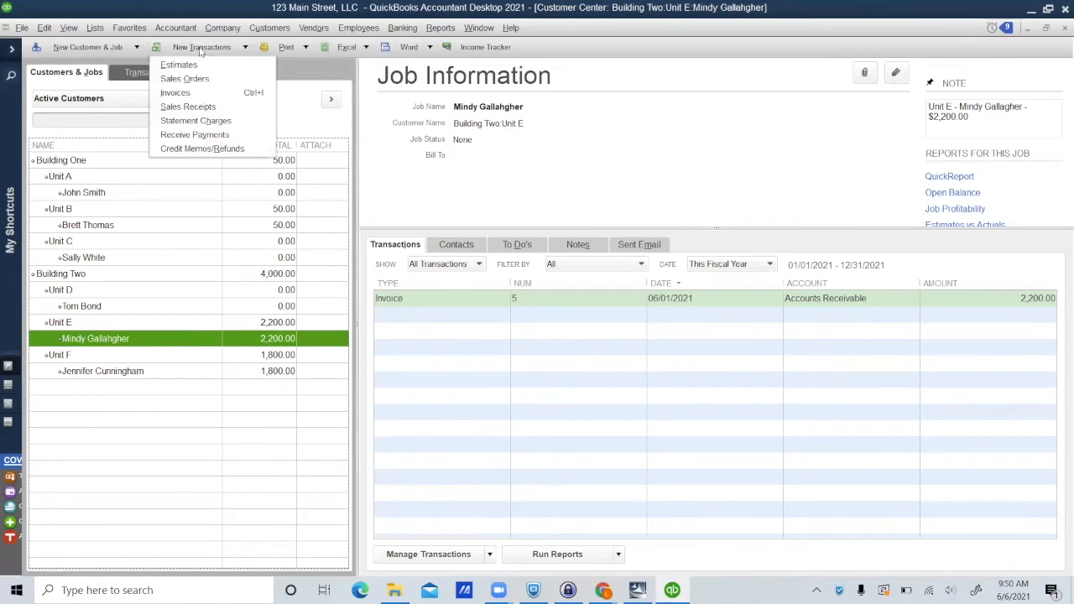
{"action": "left_click", "coordinate": [202, 134]}
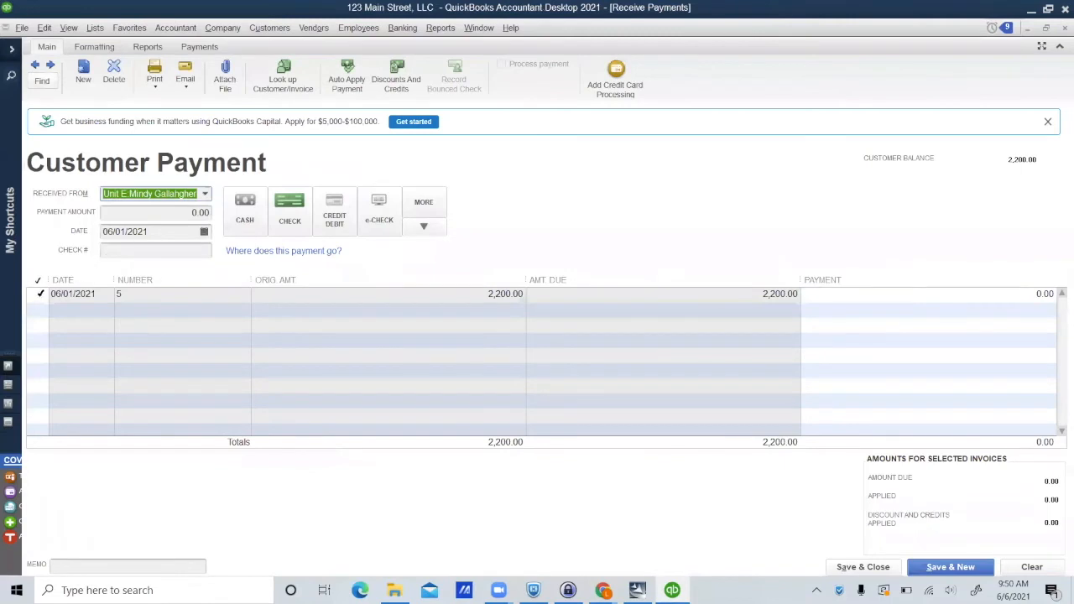
{"action": "left_click", "coordinate": [41, 294]}
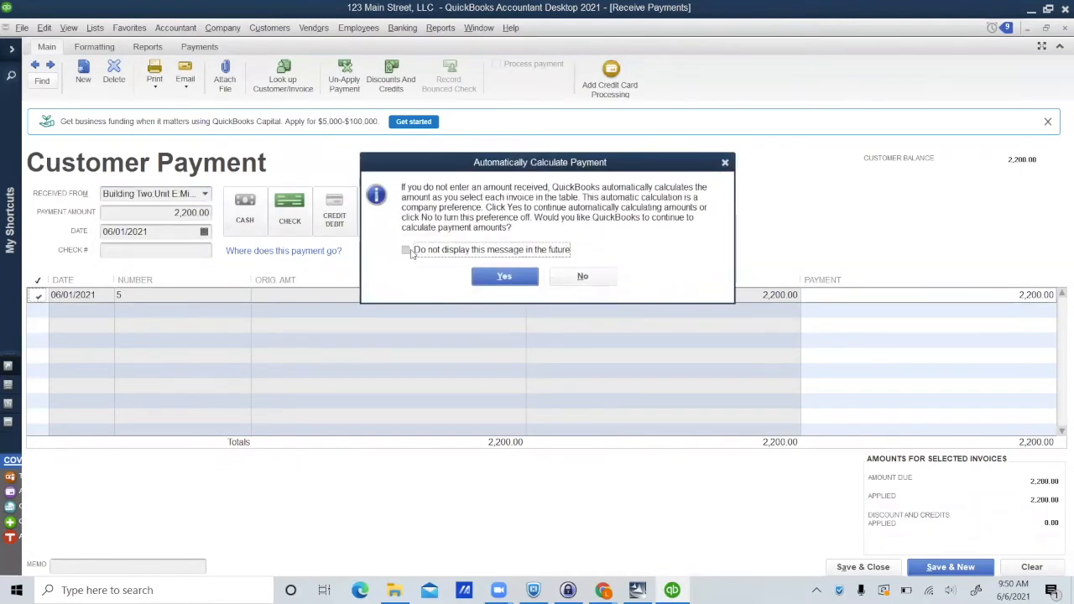
{"action": "left_click", "coordinate": [405, 250]}
{"action": "left_click", "coordinate": [504, 277]}
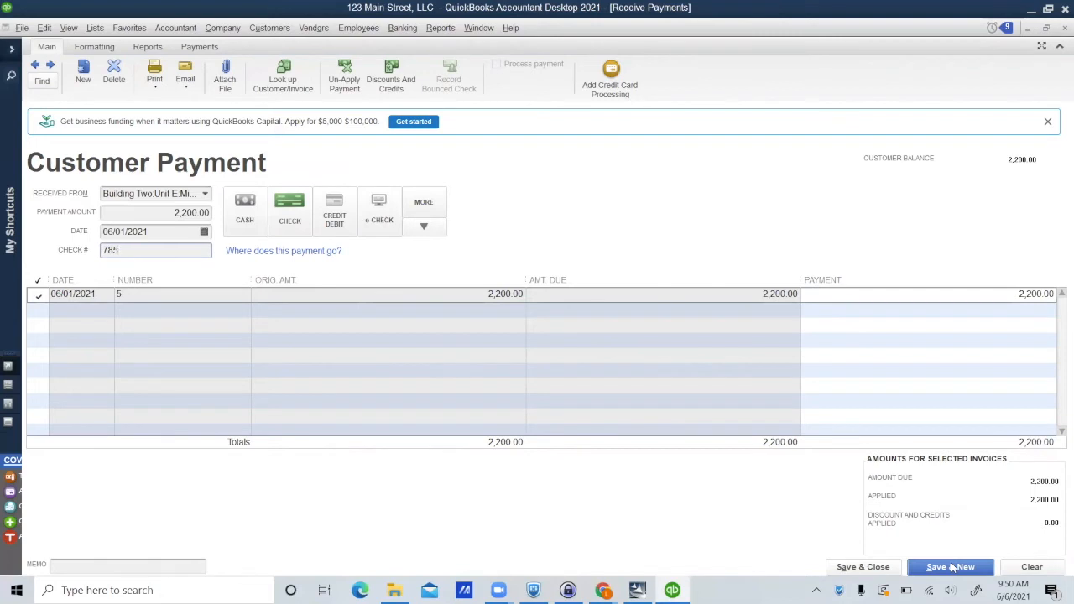
{"action": "left_click", "coordinate": [885, 568]}
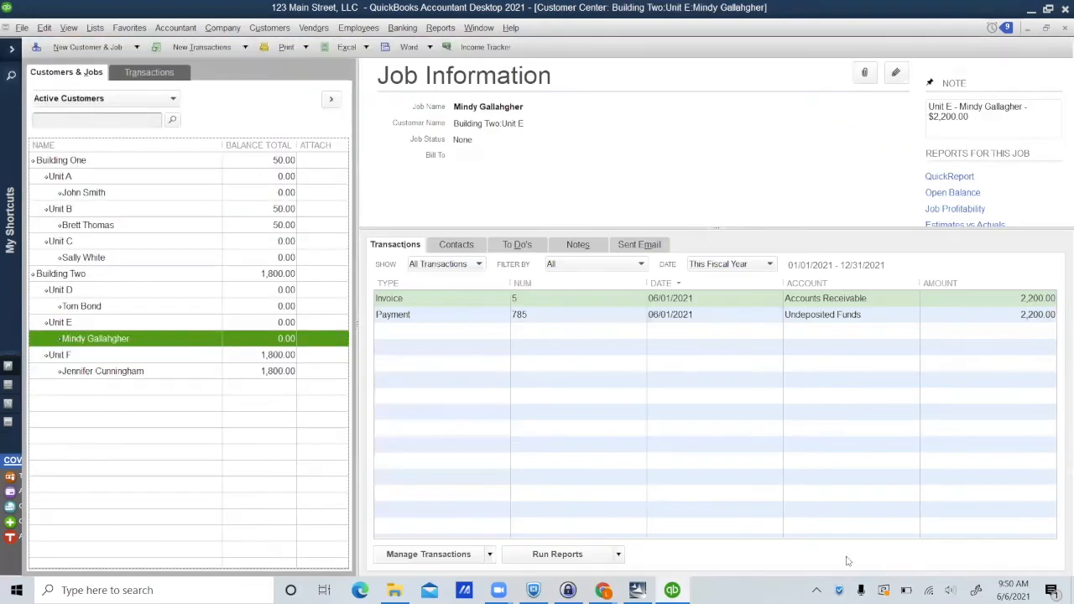
Receive the Unit F tenant's 1,800.00 payment with check number 907 against the open invoice and save it.
{"action": "left_click", "coordinate": [178, 370]}
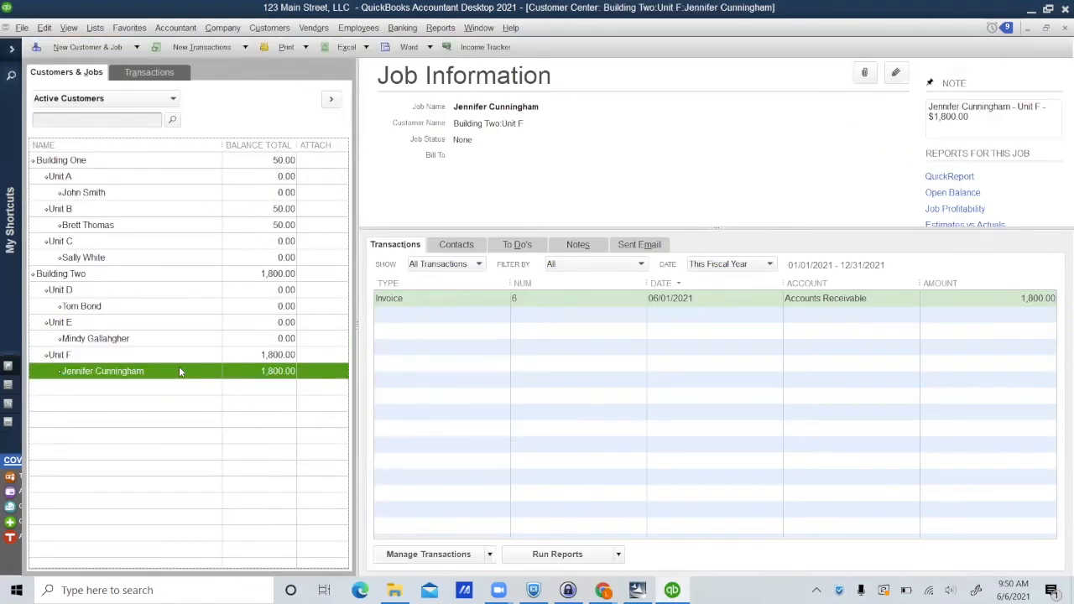
{"action": "left_click", "coordinate": [194, 48]}
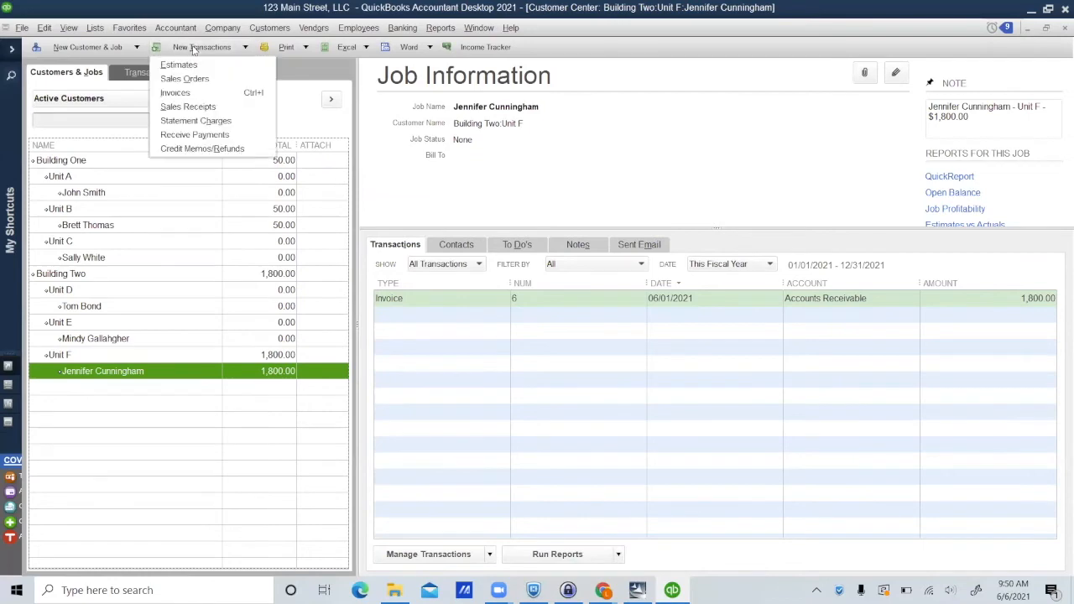
{"action": "left_click", "coordinate": [199, 135]}
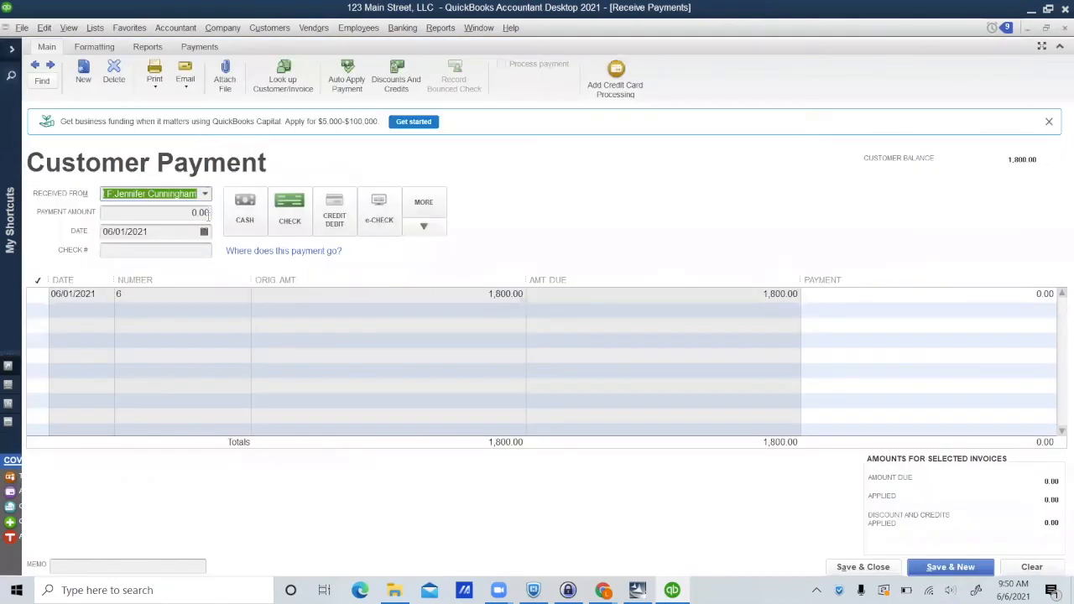
{"action": "left_click", "coordinate": [207, 212]}
{"action": "key", "text": "BackSpace"}
{"action": "key", "text": "BackSpace"}
{"action": "key", "text": "BackSpace"}
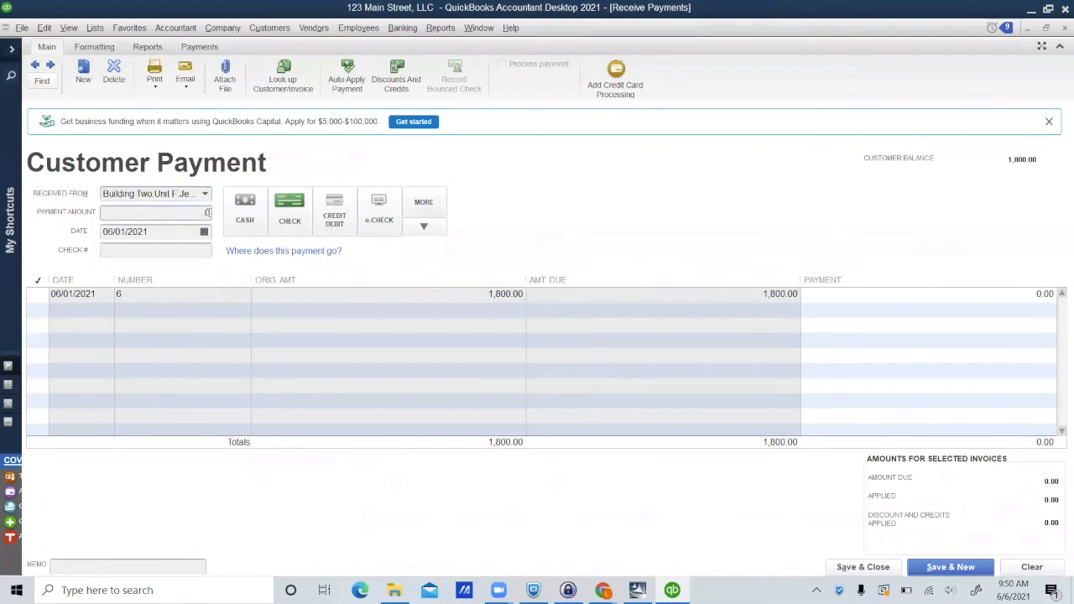
{"action": "type", "text": "1800"}
{"action": "left_click", "coordinate": [141, 249]}
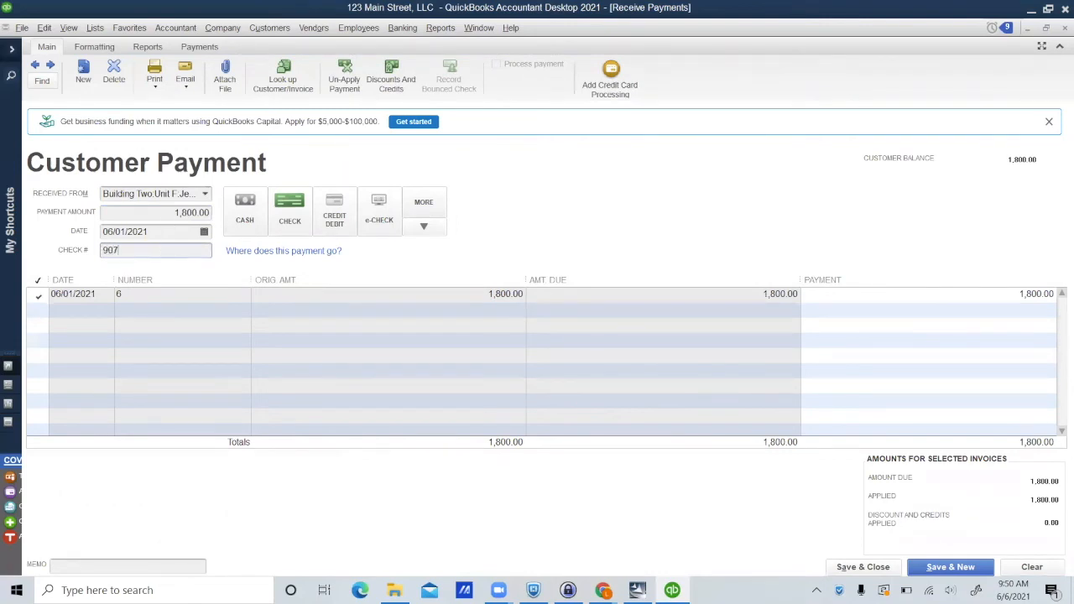
{"action": "left_click", "coordinate": [857, 569]}
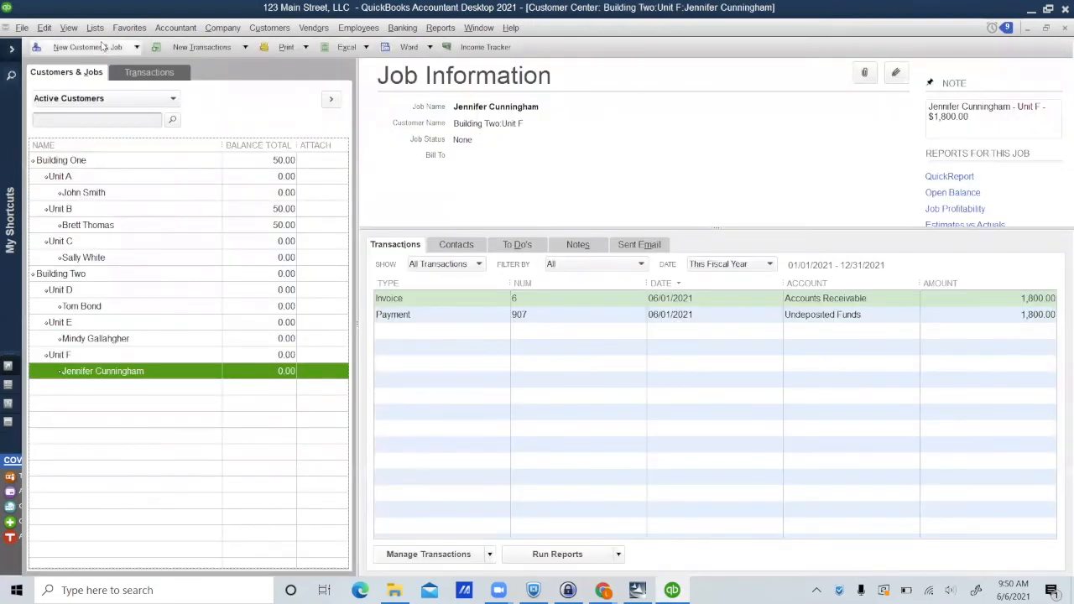
Add a bank account named Chase Checking to the chart of accounts and decline the bank feed setup.
{"action": "left_click", "coordinate": [94, 29]}
{"action": "left_click", "coordinate": [115, 47]}
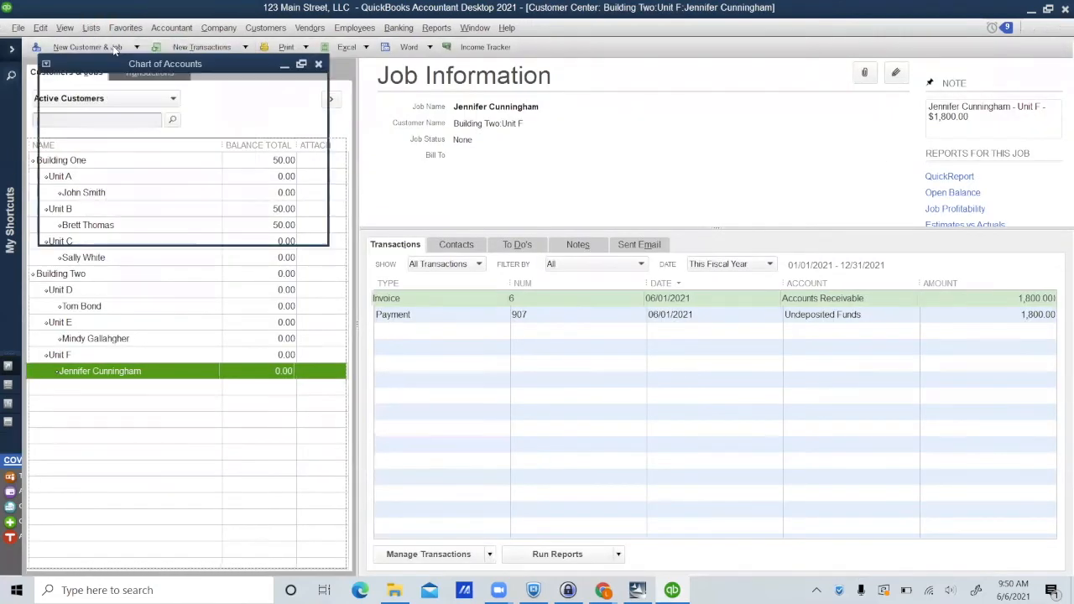
{"action": "scroll", "coordinate": [375, 246], "scroll_direction": "up", "scroll_amount": 1}
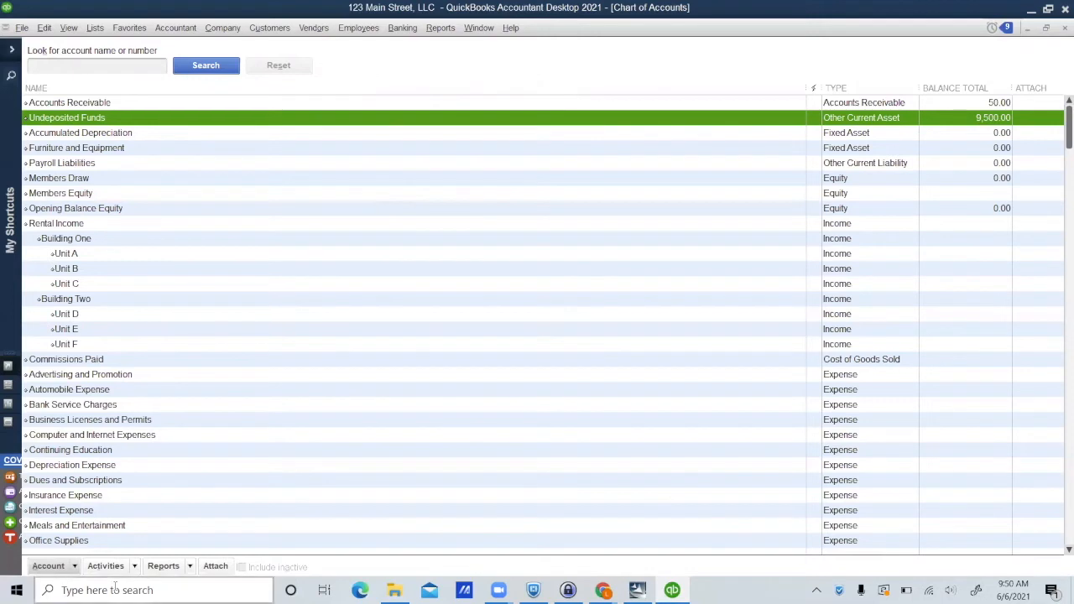
{"action": "left_click", "coordinate": [74, 566]}
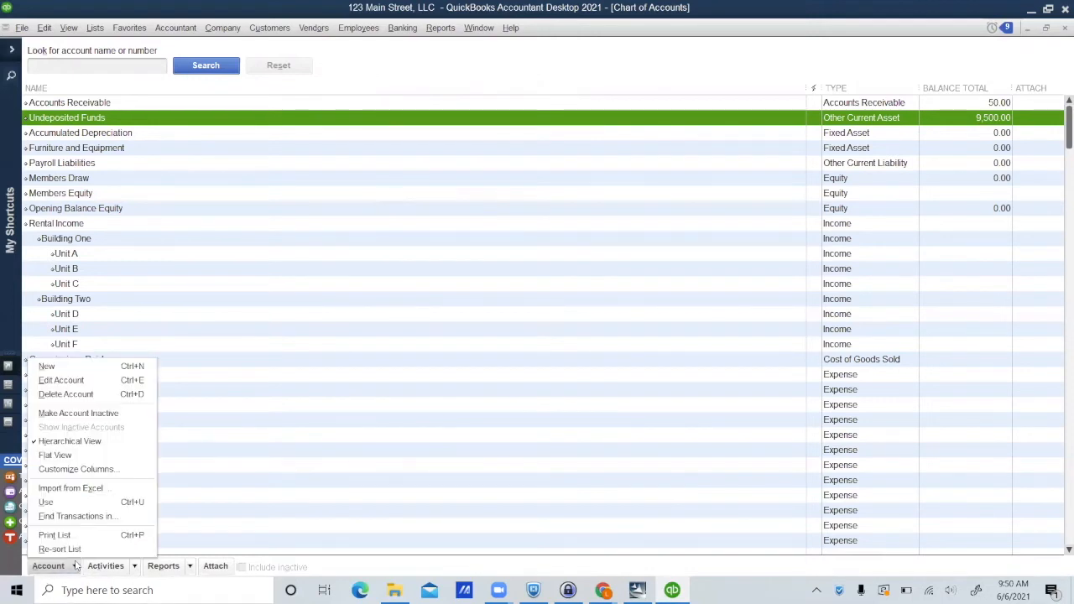
{"action": "left_click", "coordinate": [84, 367]}
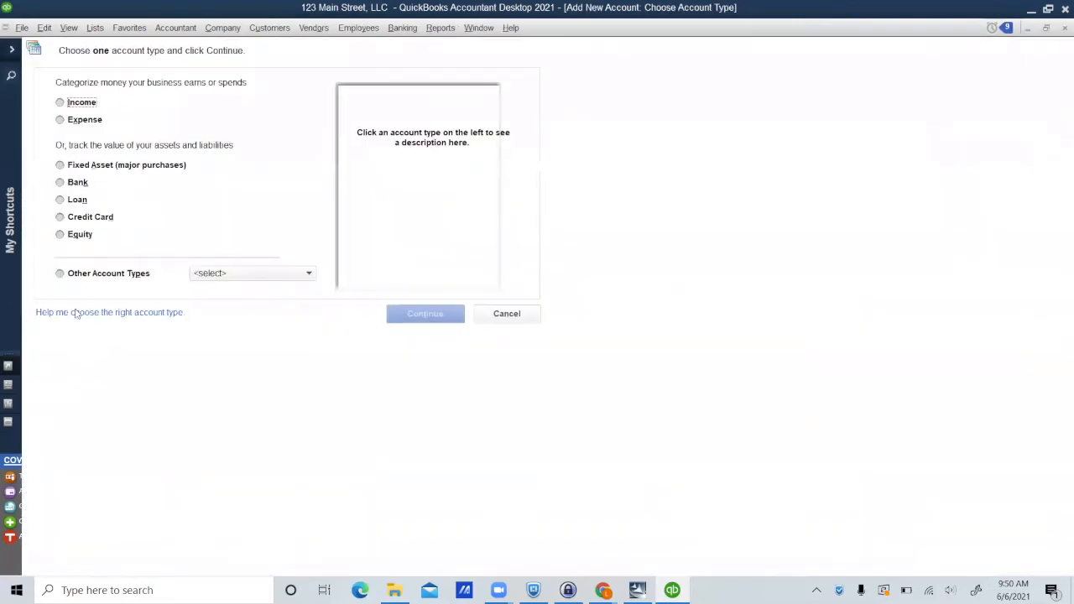
{"action": "left_click", "coordinate": [78, 182]}
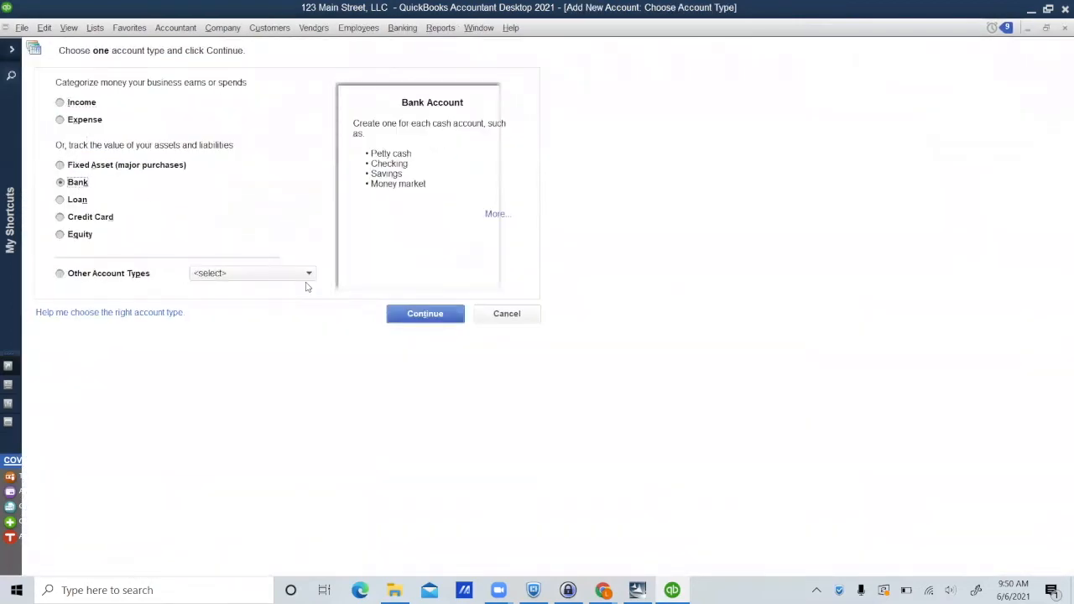
{"action": "left_click", "coordinate": [425, 319]}
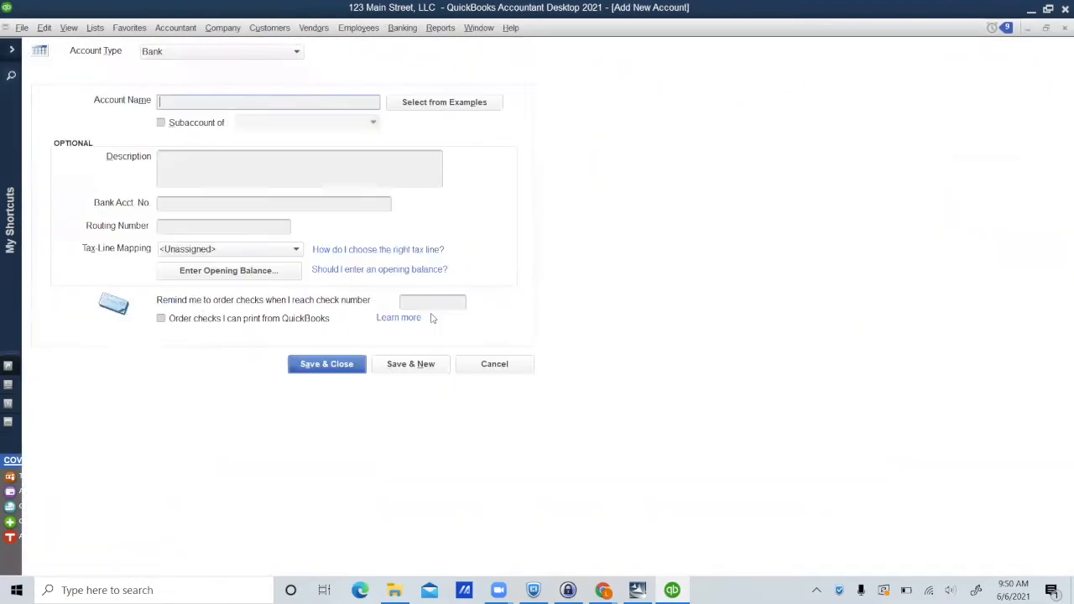
{"action": "type", "text": "Chase Checking"}
{"action": "left_click", "coordinate": [318, 364]}
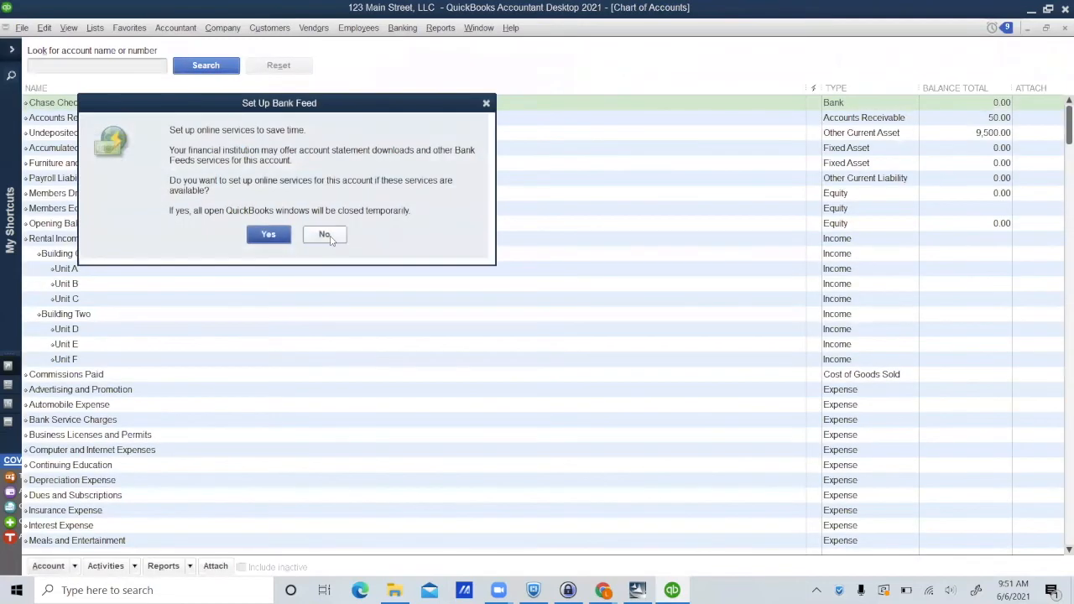
{"action": "left_click", "coordinate": [328, 235]}
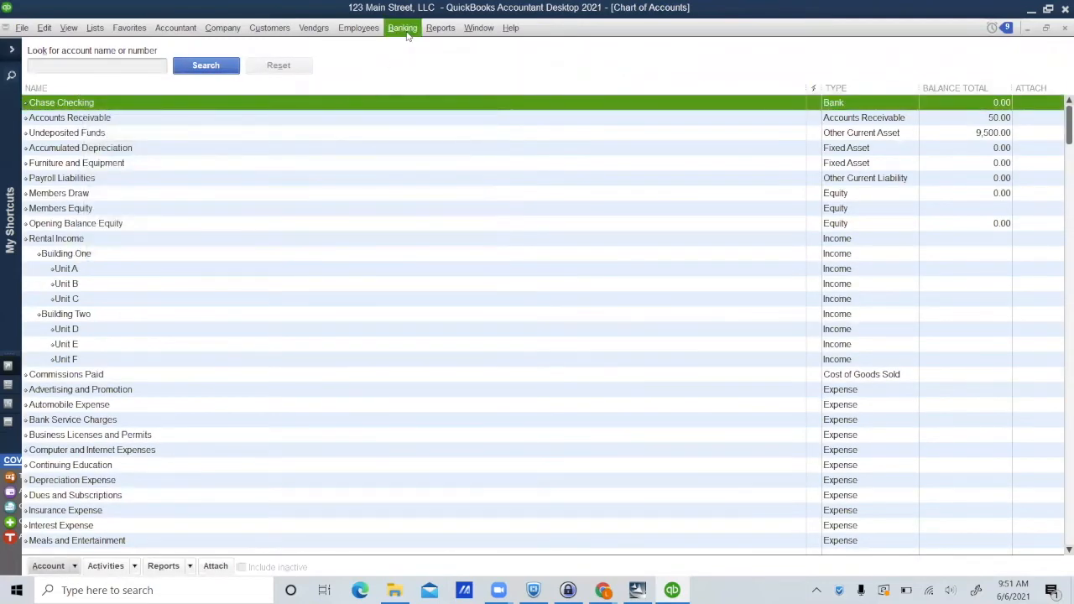
Deposit all six undeposited tenant payments into Chase Checking, dated 06/01/2021, and save the deposit.
{"action": "left_click", "coordinate": [461, 133]}
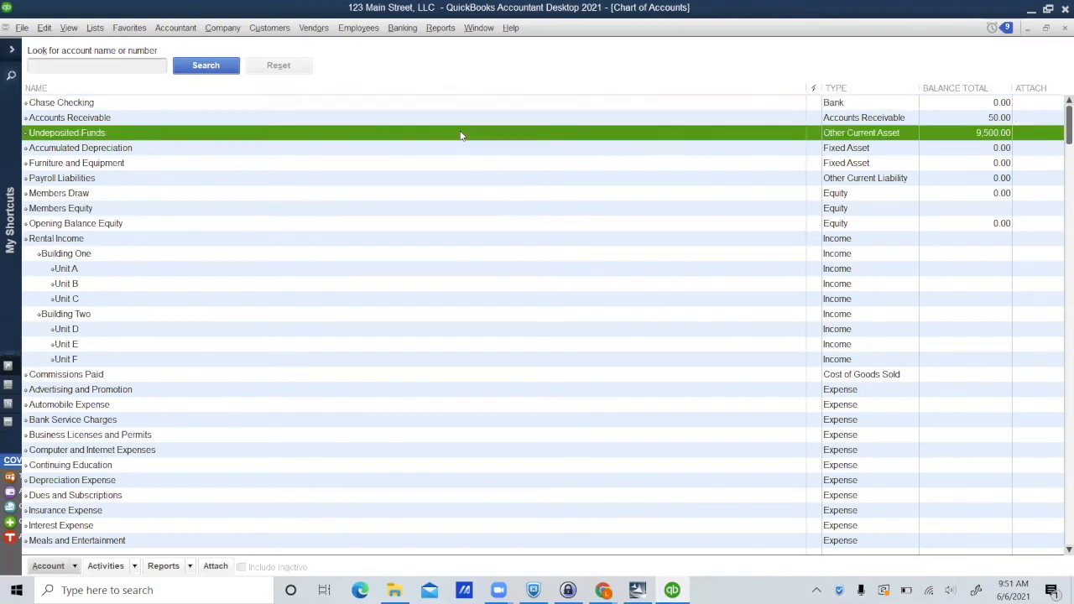
{"action": "left_click", "coordinate": [404, 29]}
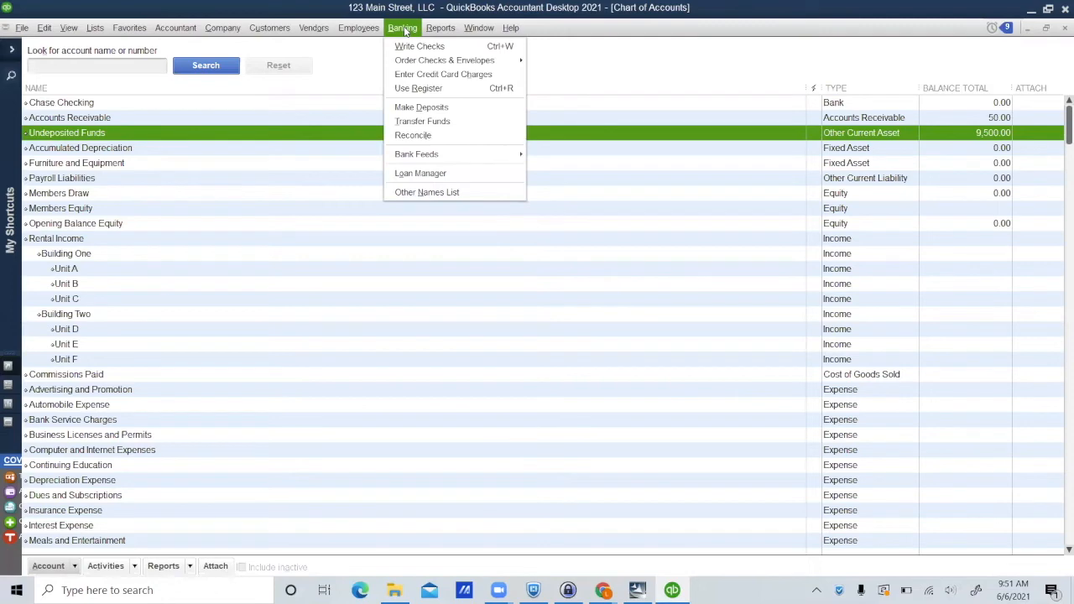
{"action": "left_click", "coordinate": [422, 109]}
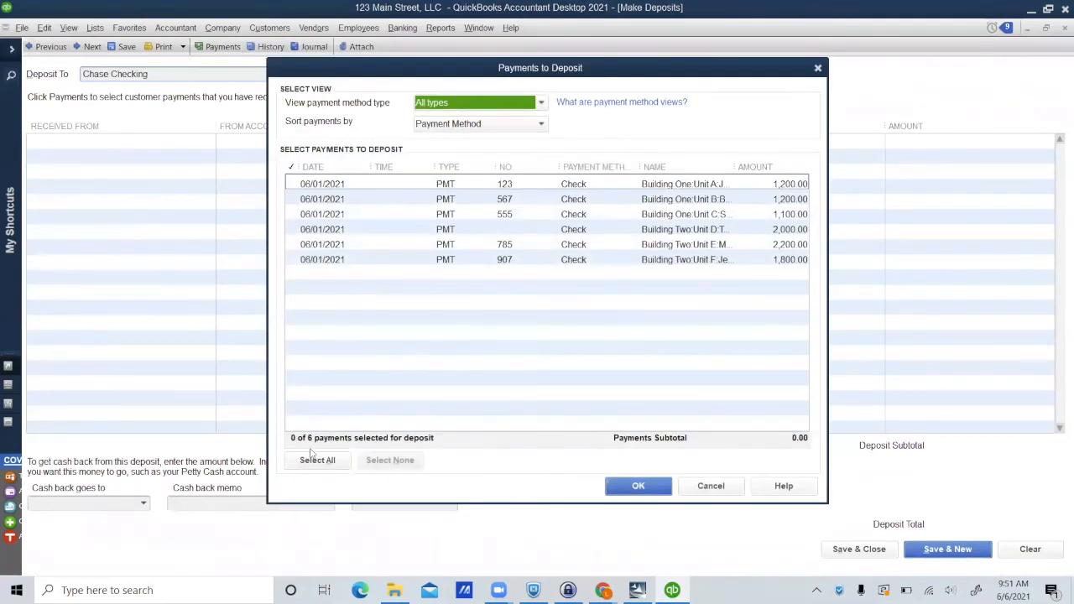
{"action": "left_click", "coordinate": [318, 460]}
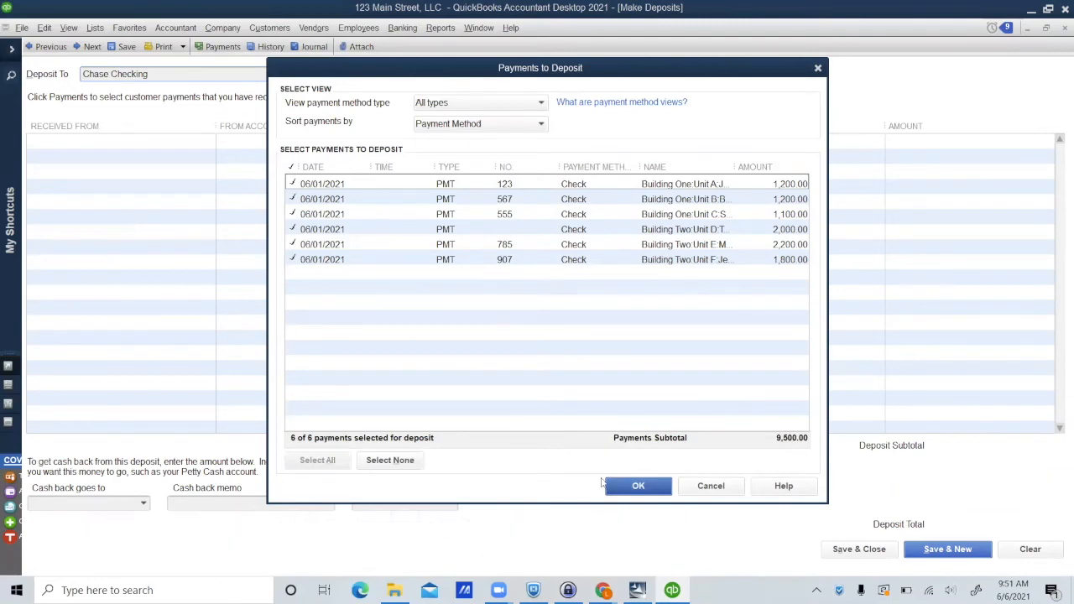
{"action": "left_click", "coordinate": [639, 487]}
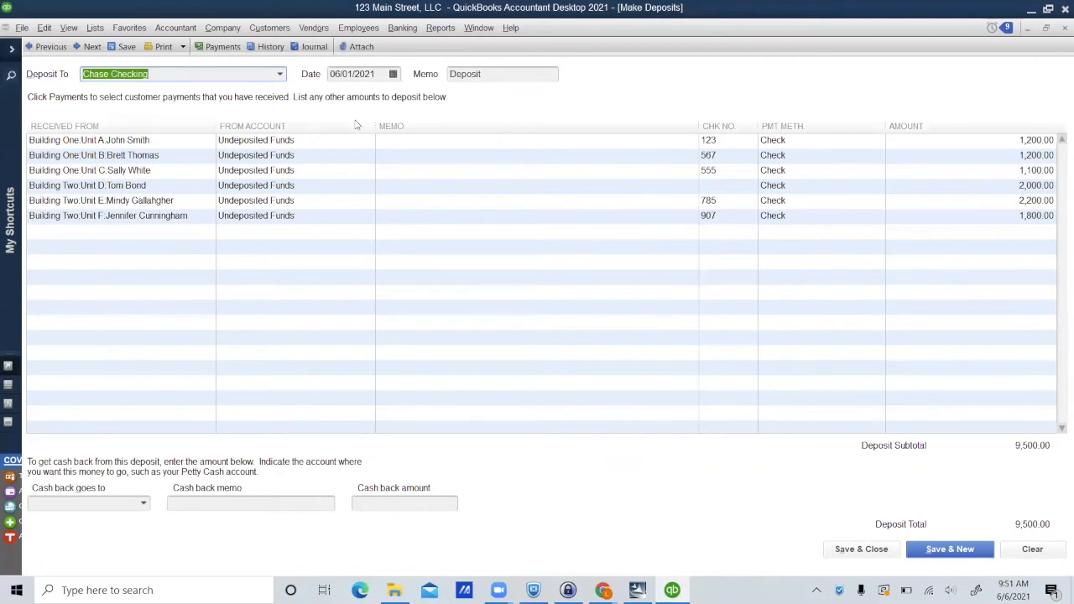
{"action": "left_click", "coordinate": [865, 550]}
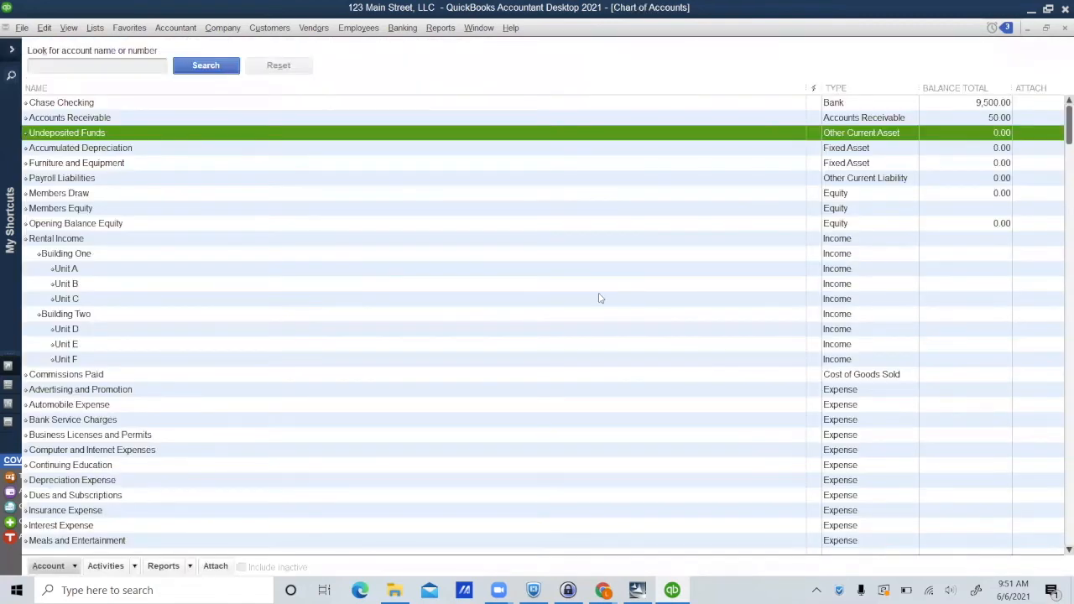
Run the Profit & Loss Standard report and switch its report basis to Cash.
{"action": "left_click", "coordinate": [402, 28]}
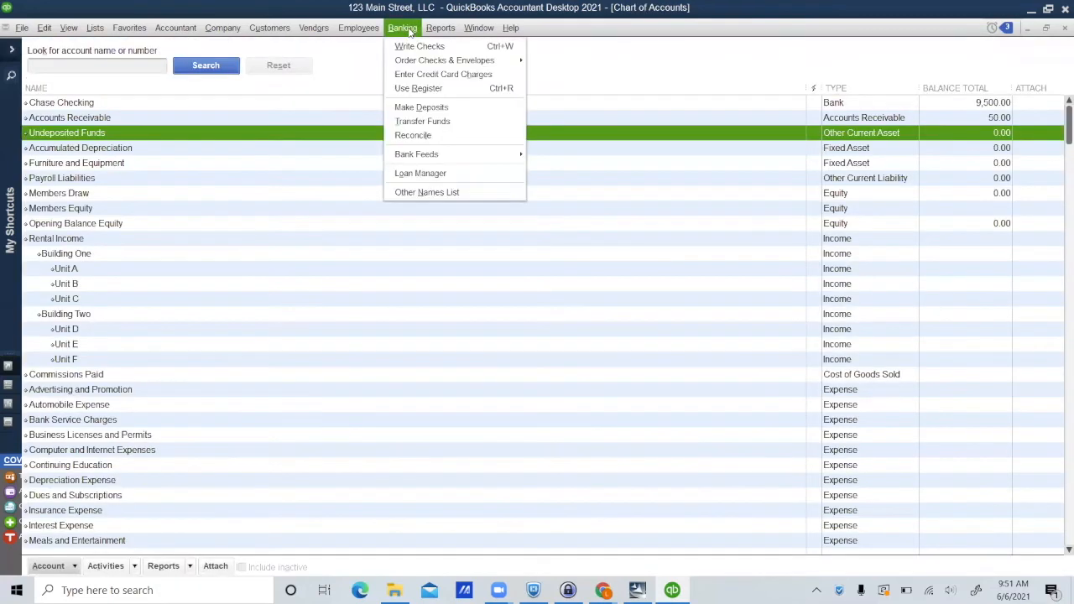
{"action": "left_click", "coordinate": [440, 28]}
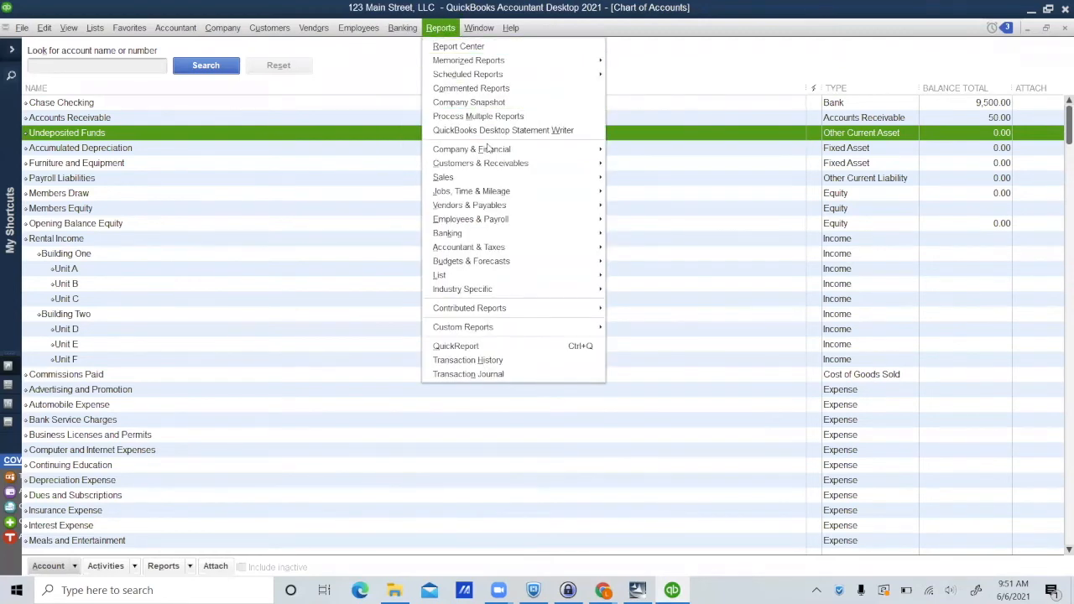
{"action": "mouse_move", "coordinate": [491, 149]}
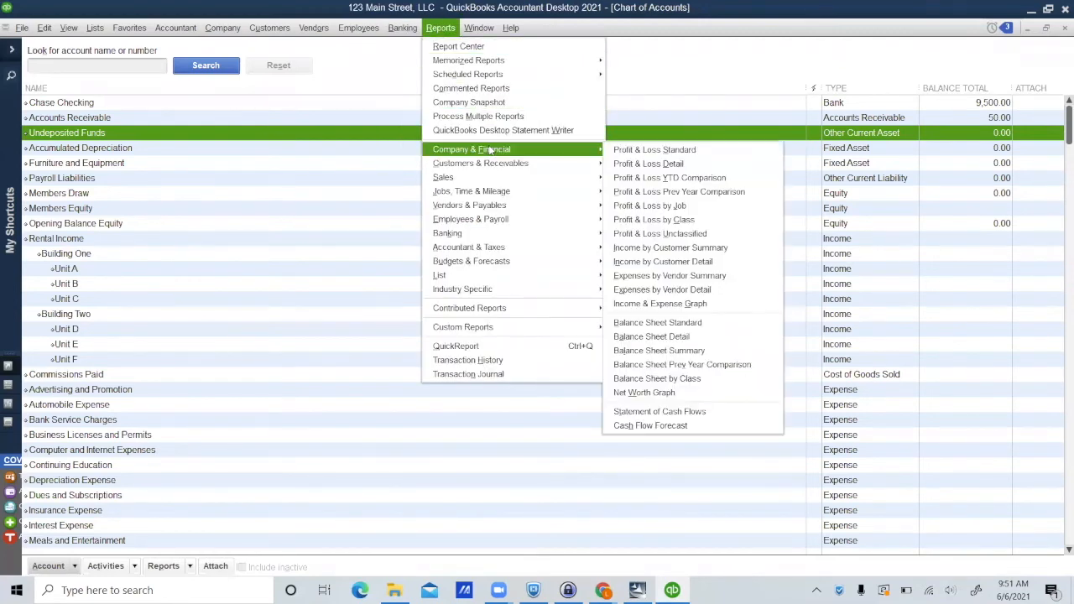
{"action": "left_click", "coordinate": [681, 154]}
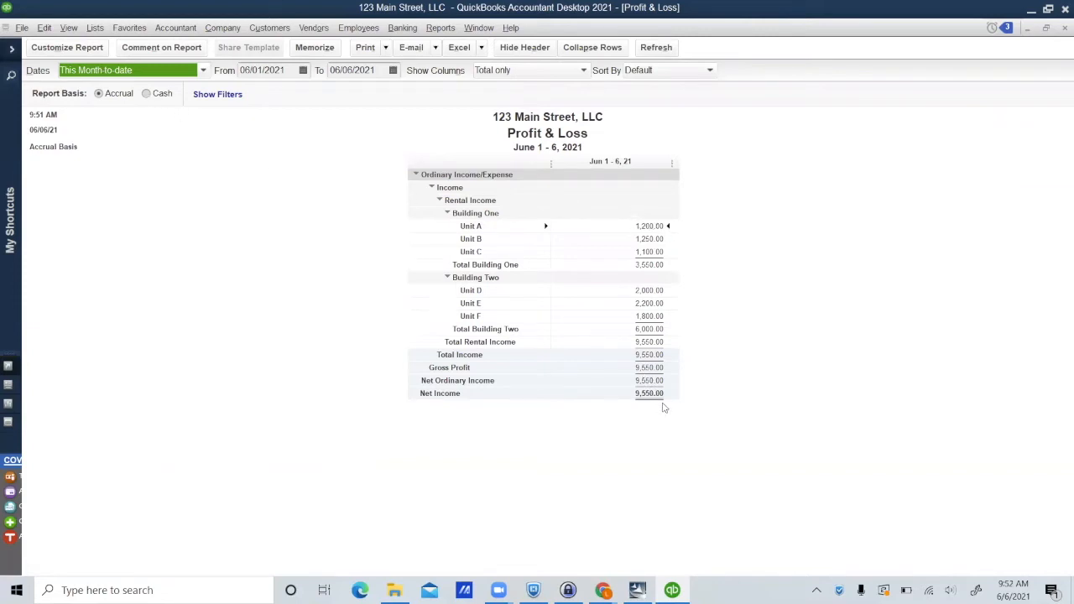
{"action": "left_click", "coordinate": [149, 94]}
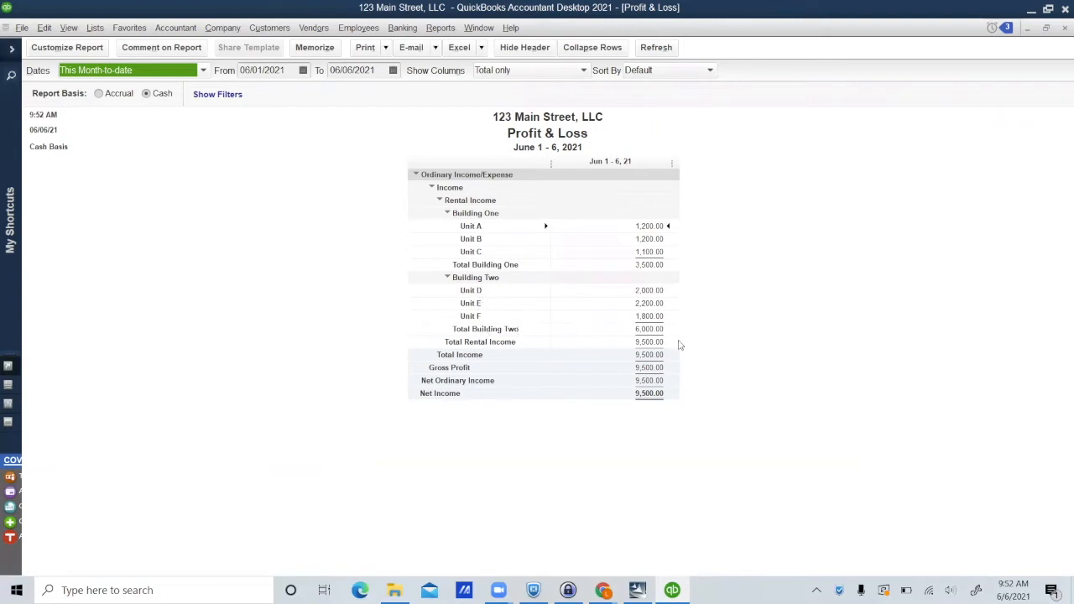
Turn on account numbers and class tracking with prompts to assign classes in the company's accounting preferences.
{"action": "left_click", "coordinate": [93, 30]}
{"action": "left_click", "coordinate": [107, 48]}
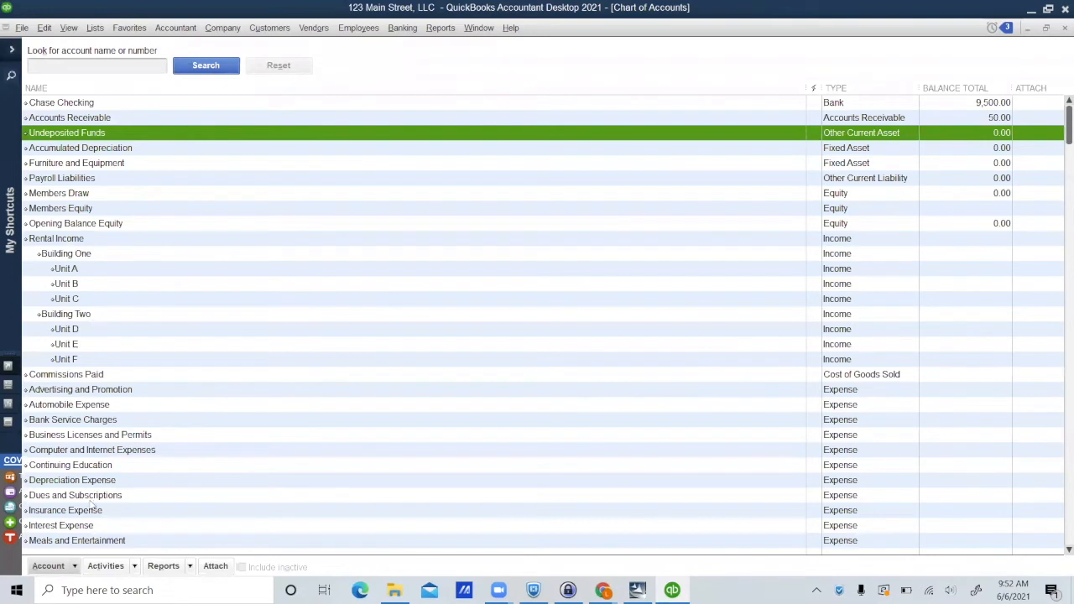
{"action": "left_click", "coordinate": [95, 28]}
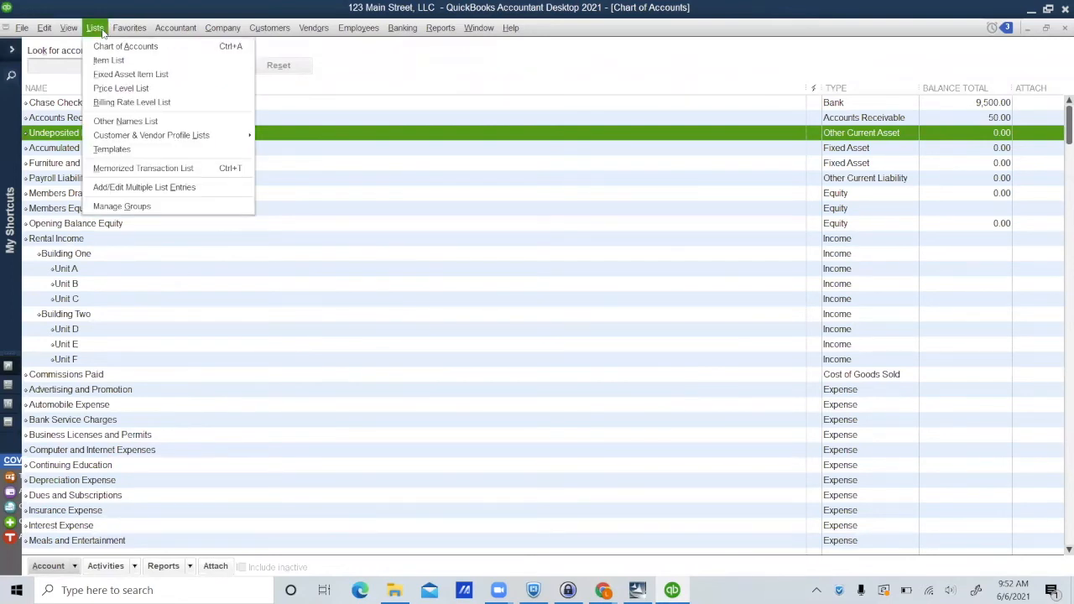
{"action": "mouse_move", "coordinate": [44, 28]}
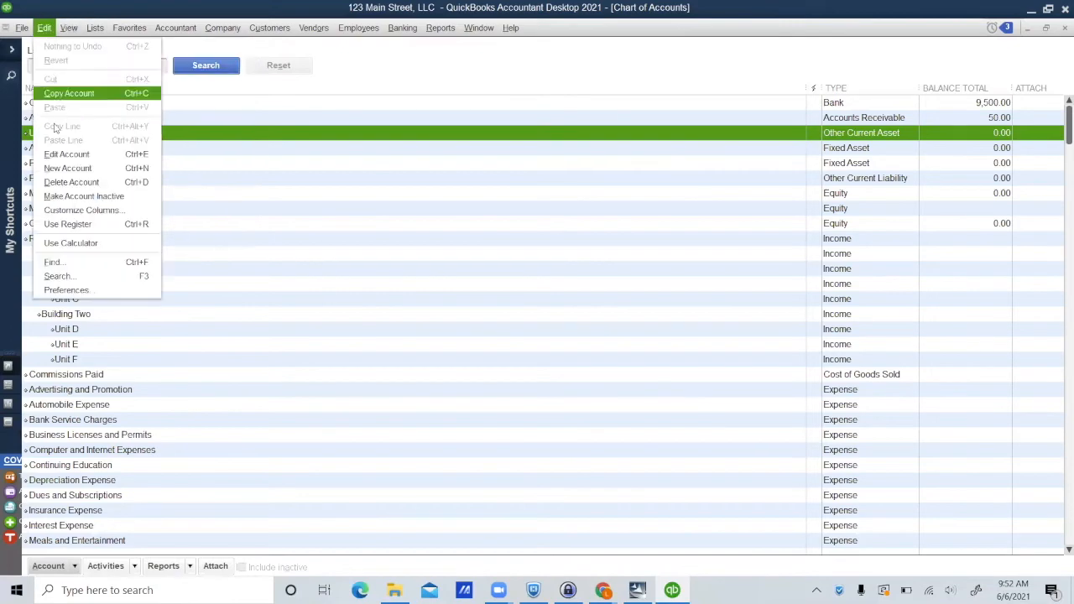
{"action": "left_click", "coordinate": [69, 289]}
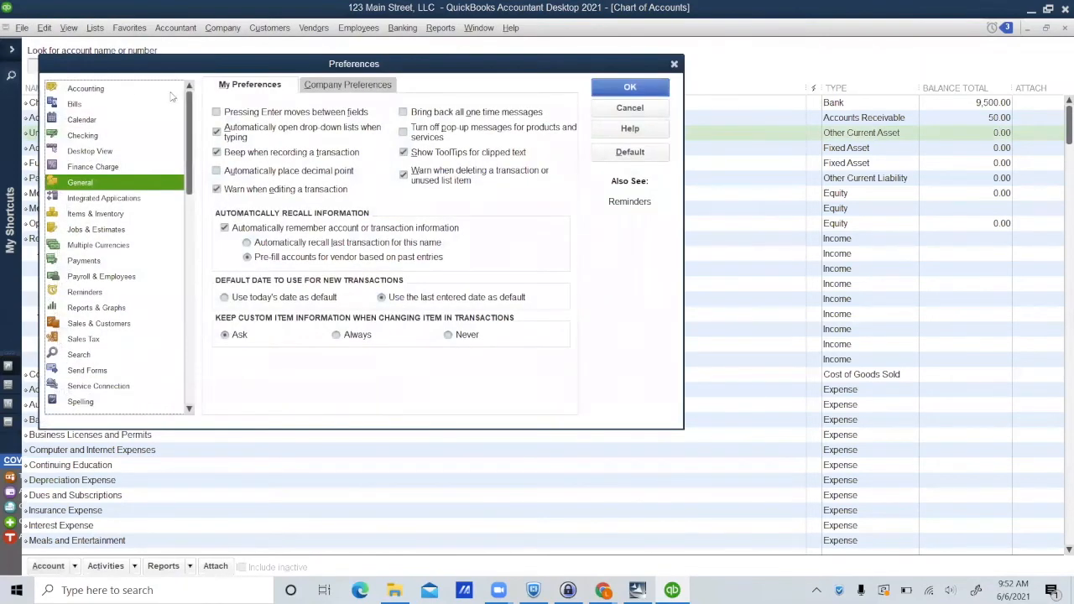
{"action": "left_click", "coordinate": [170, 93]}
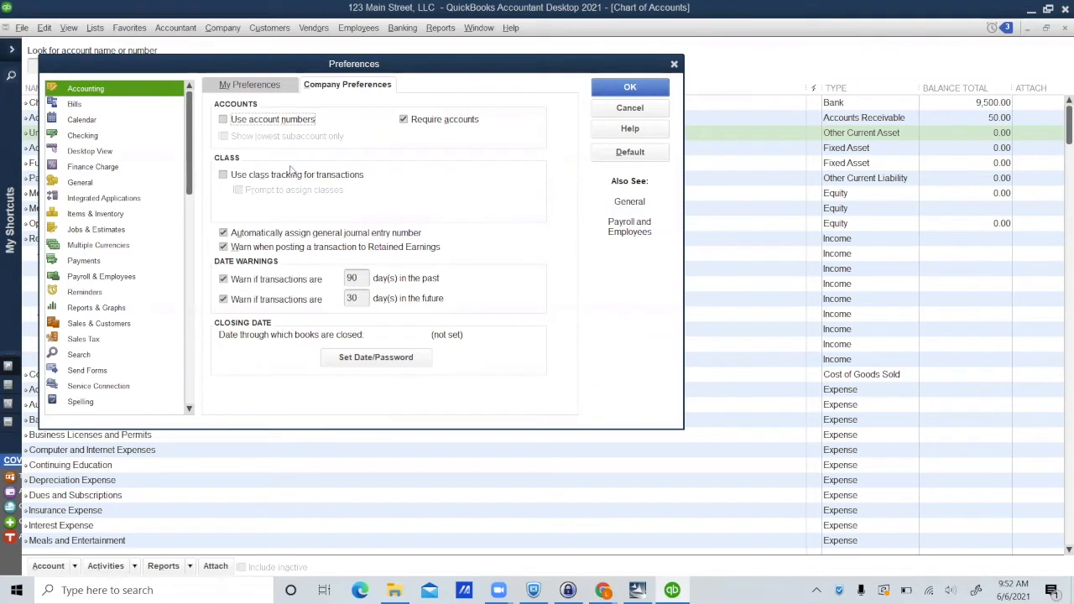
{"action": "left_click", "coordinate": [224, 121]}
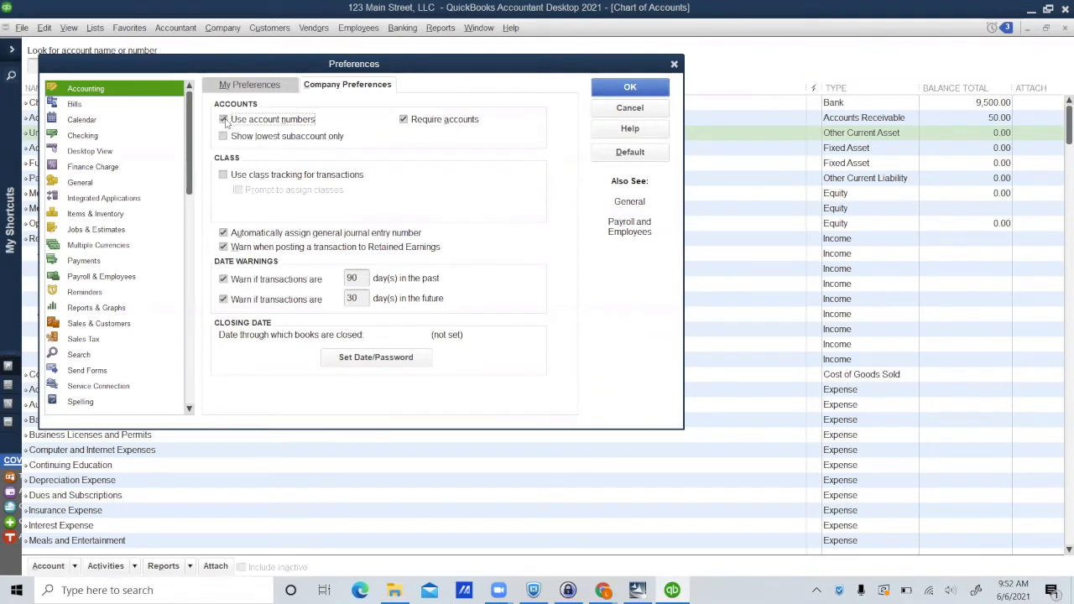
{"action": "left_click", "coordinate": [224, 176]}
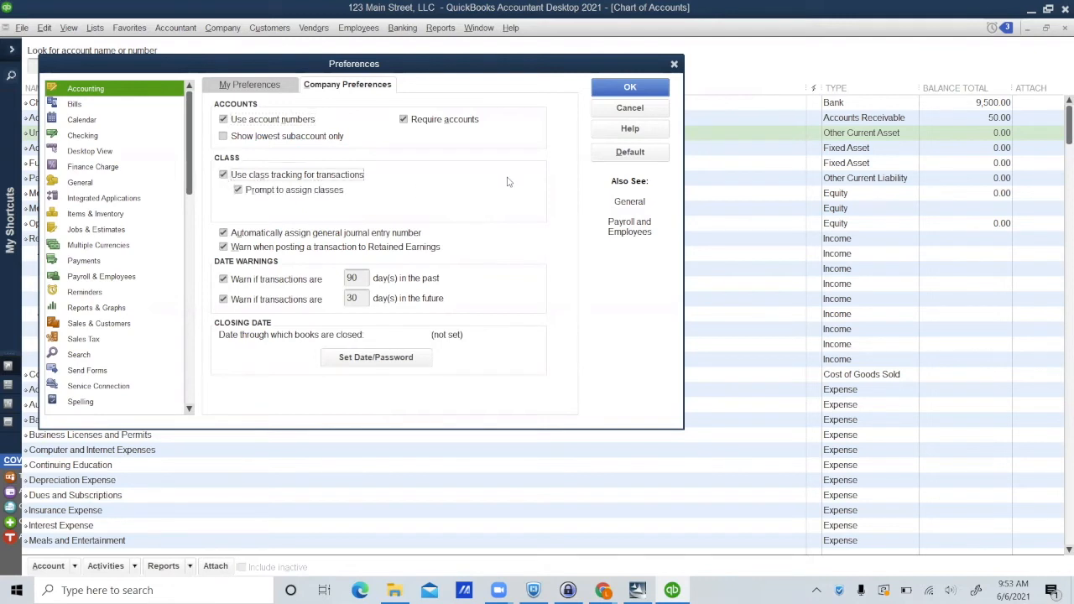
{"action": "left_click", "coordinate": [639, 89]}
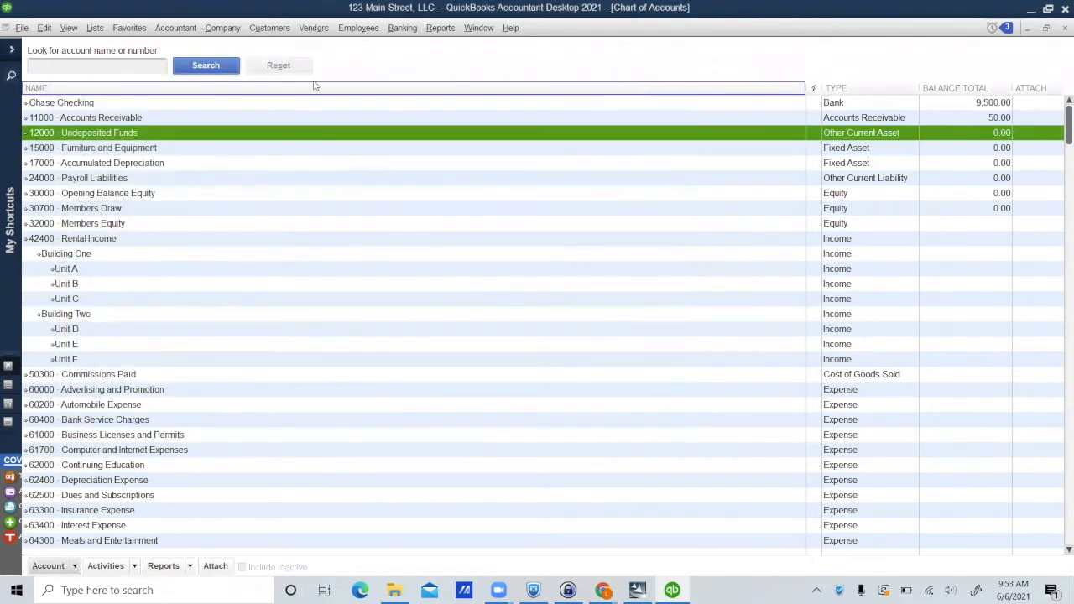
Create two classes named Building A and Building B in the class list.
{"action": "left_click", "coordinate": [95, 29]}
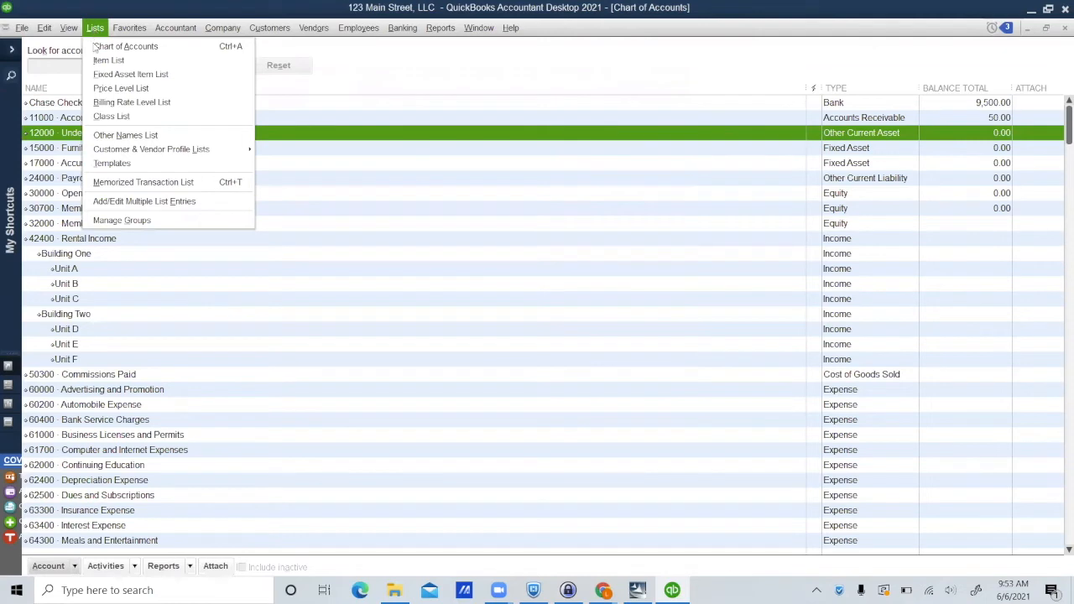
{"action": "left_click", "coordinate": [116, 118]}
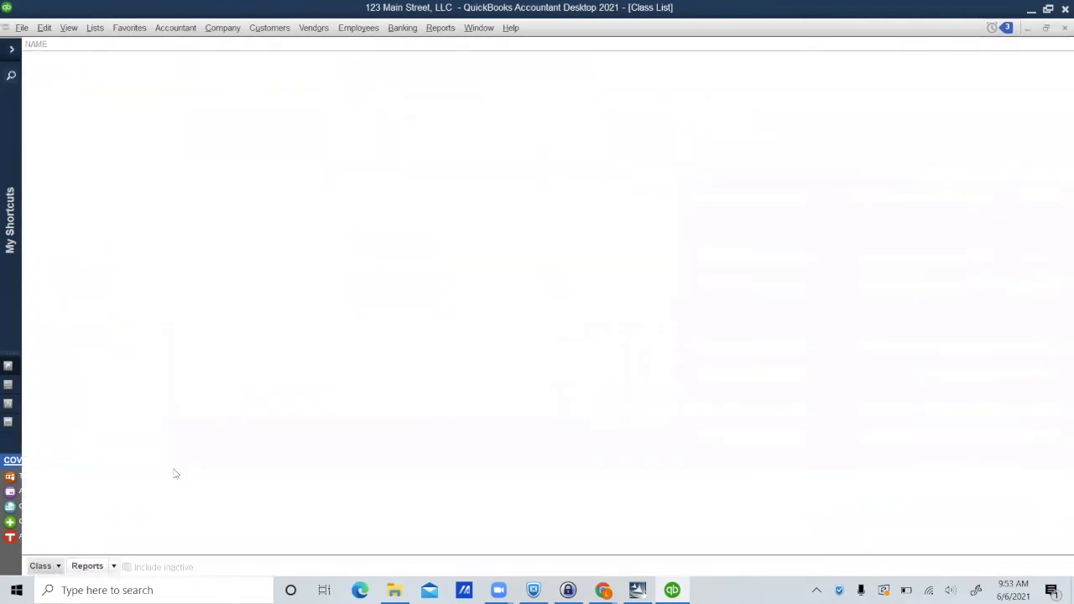
{"action": "left_click", "coordinate": [44, 566]}
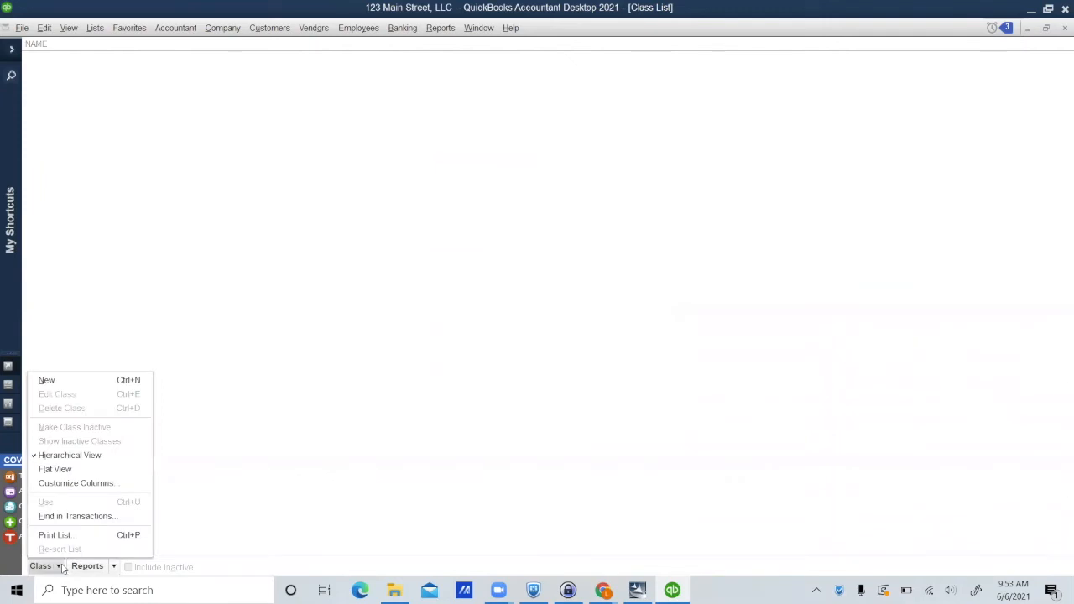
{"action": "left_click", "coordinate": [92, 384]}
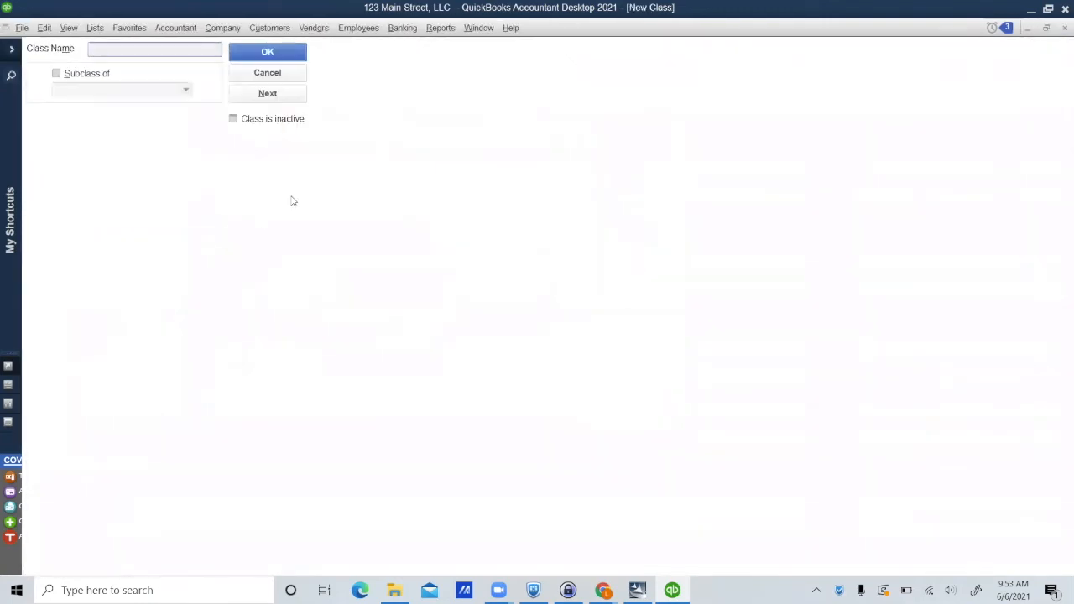
{"action": "type", "text": "Building A"}
{"action": "left_click", "coordinate": [269, 53]}
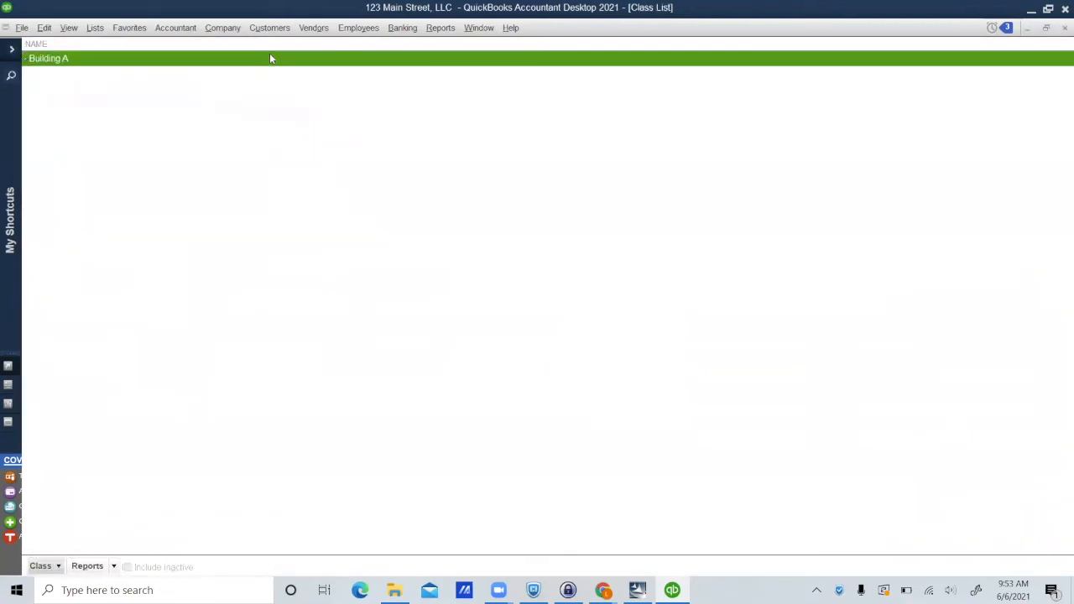
{"action": "left_click", "coordinate": [59, 567]}
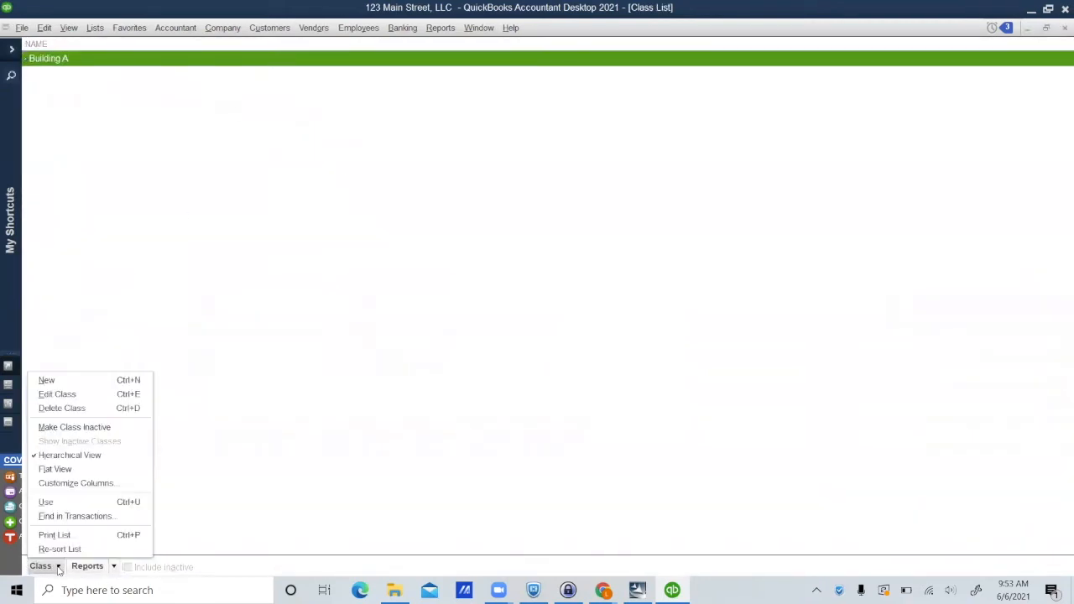
{"action": "left_click", "coordinate": [79, 380]}
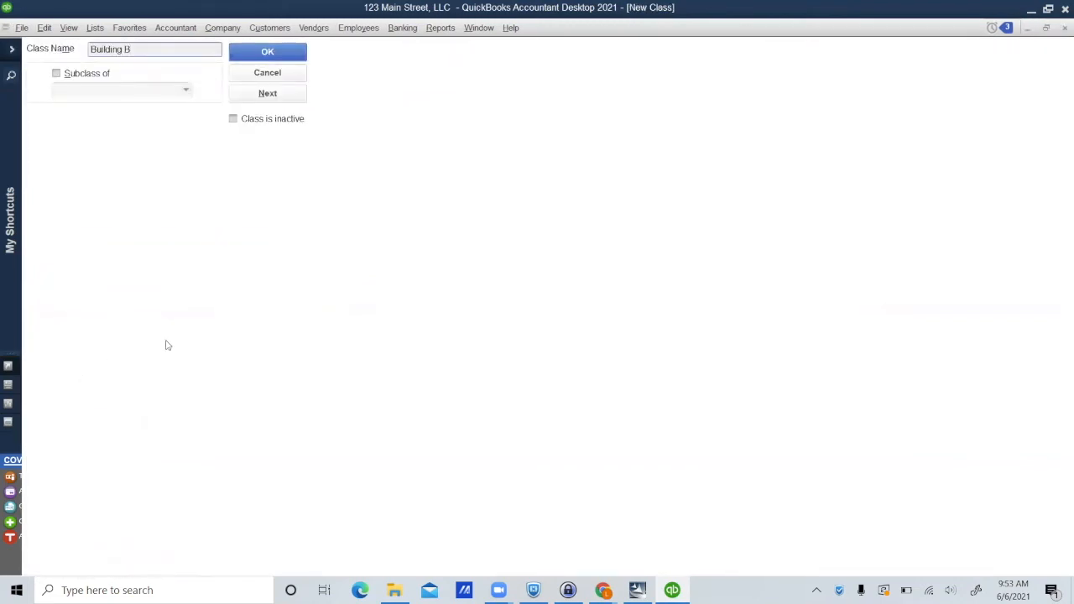
{"action": "type", "text": "Building B"}
{"action": "left_click", "coordinate": [281, 53]}
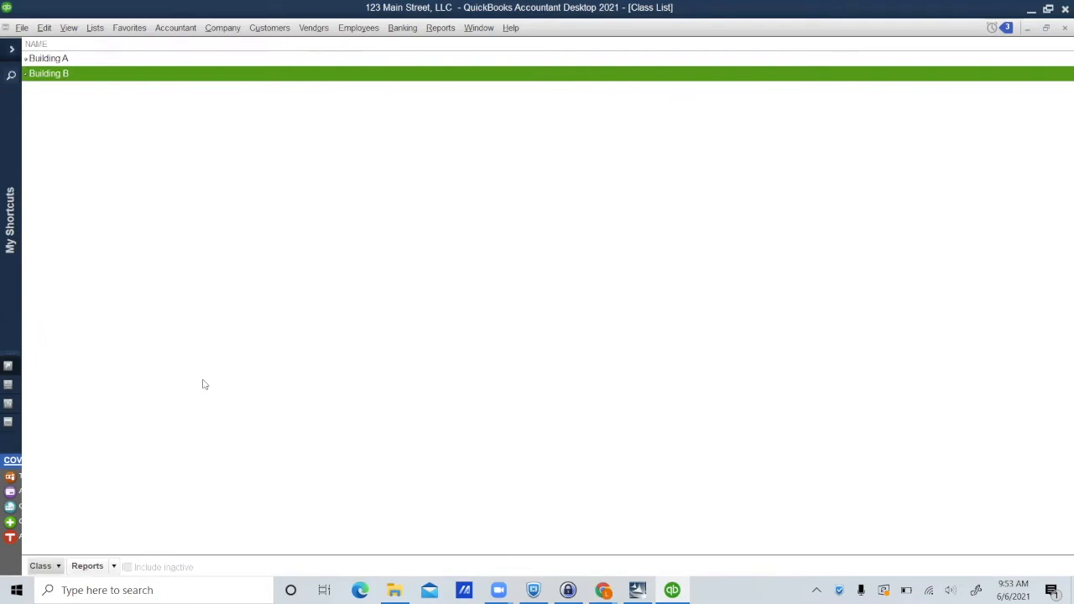
Open the Unit A tenant's invoice, check the classes offered for its rent line, and close it without changes.
{"action": "left_click", "coordinate": [277, 30]}
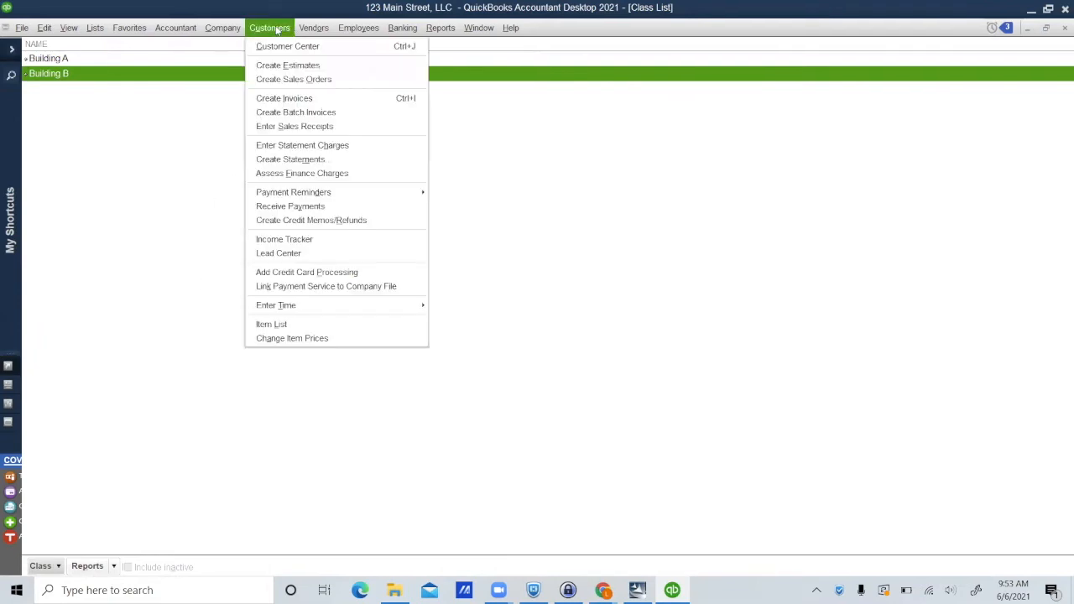
{"action": "left_click", "coordinate": [283, 46]}
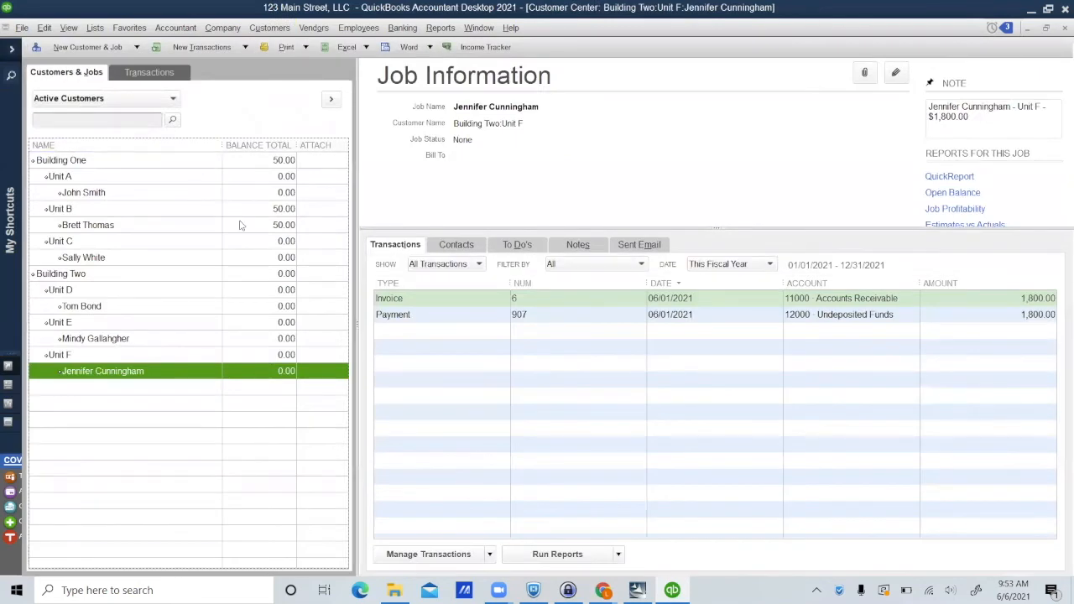
{"action": "left_click", "coordinate": [158, 194]}
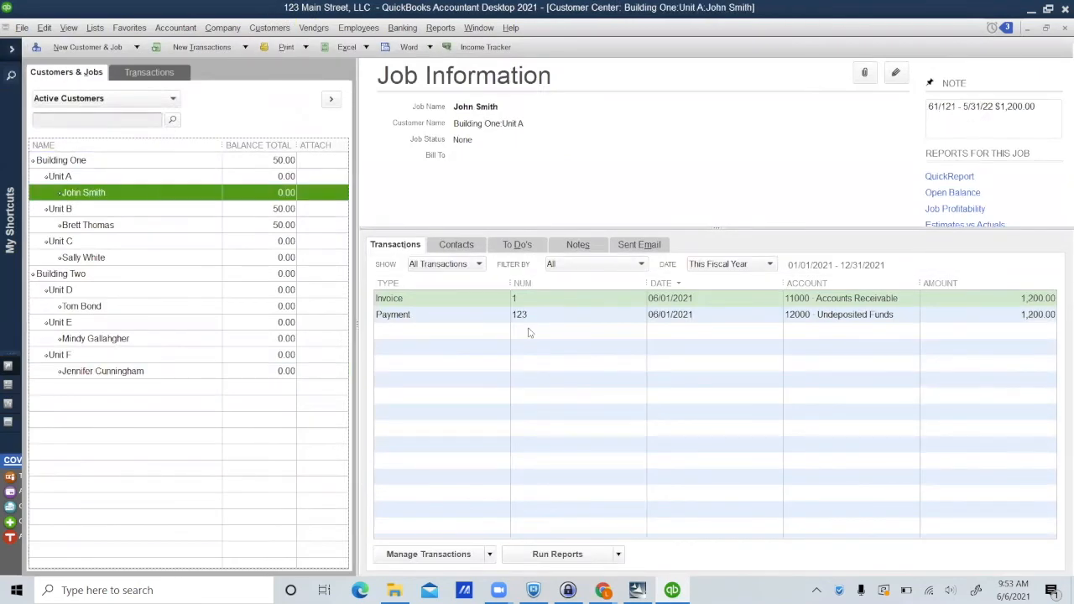
{"action": "double_click", "coordinate": [576, 299]}
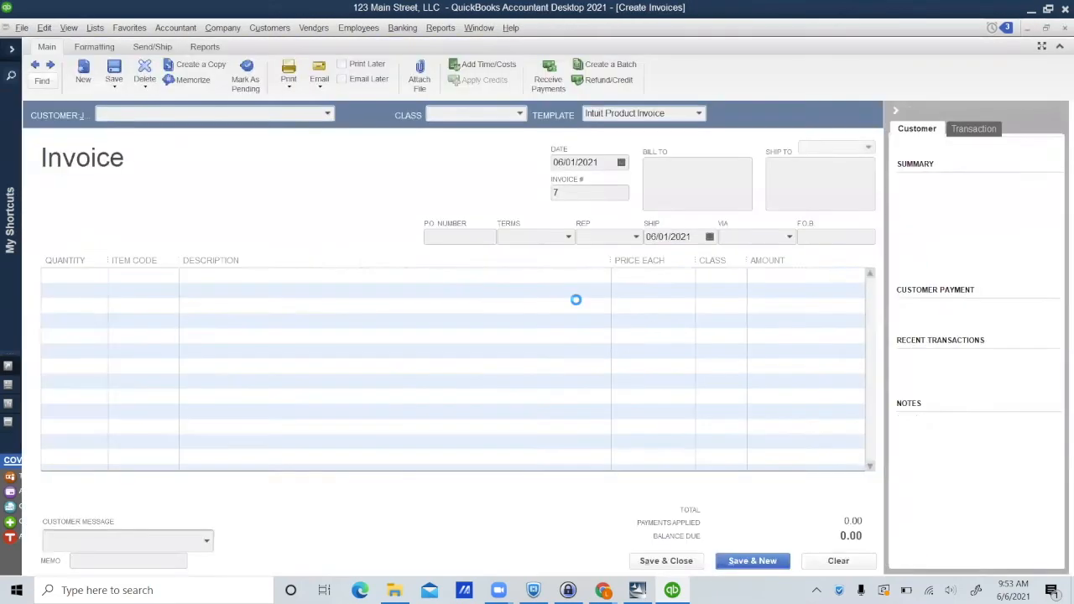
{"action": "left_click", "coordinate": [730, 270]}
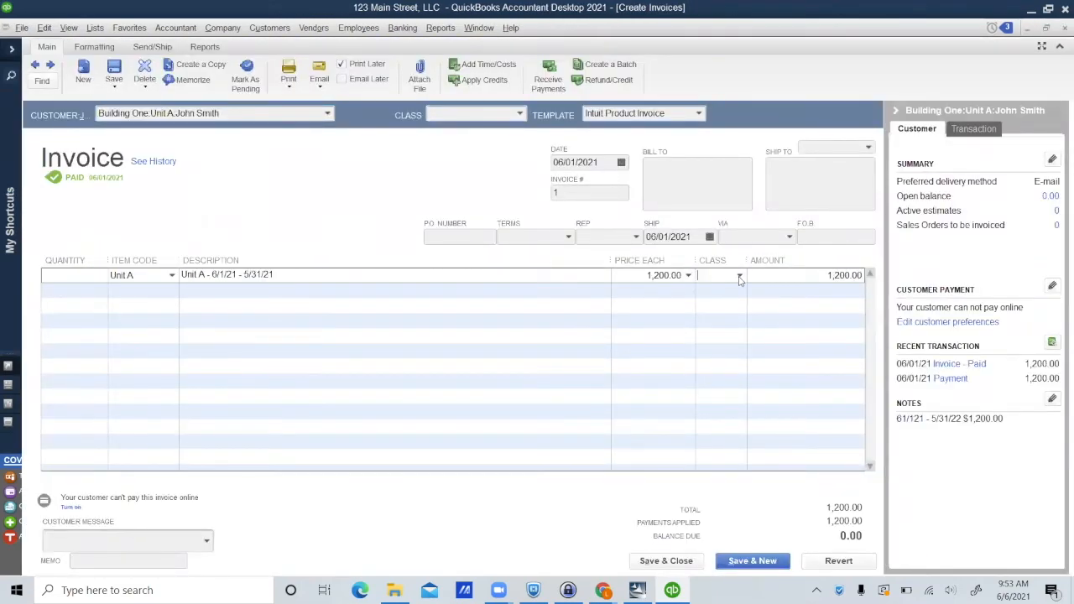
{"action": "left_click", "coordinate": [739, 276]}
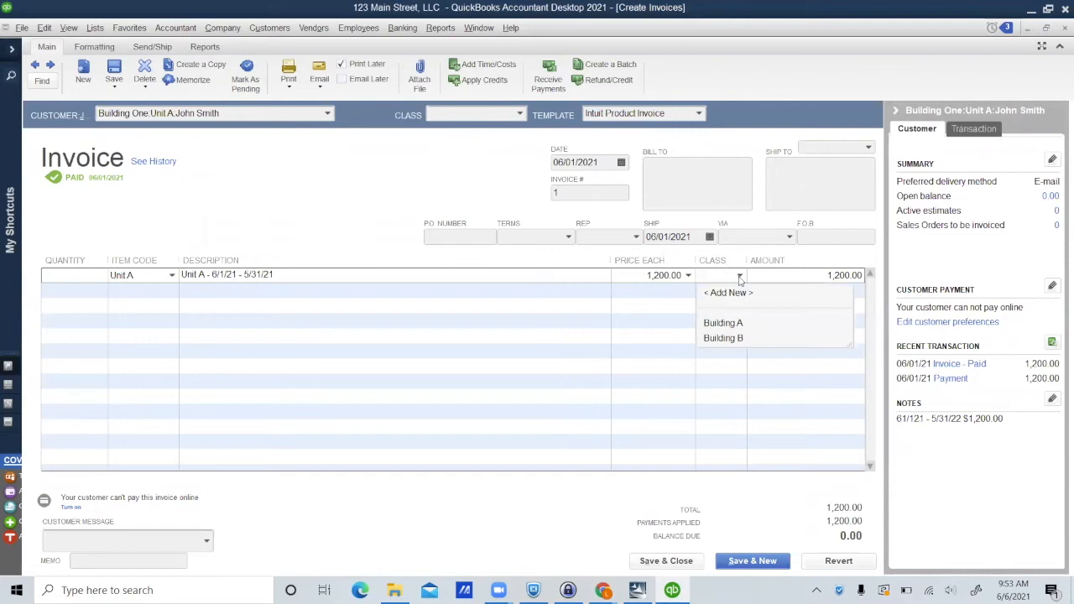
{"action": "left_click", "coordinate": [514, 519]}
{"action": "key", "text": "Escape"}
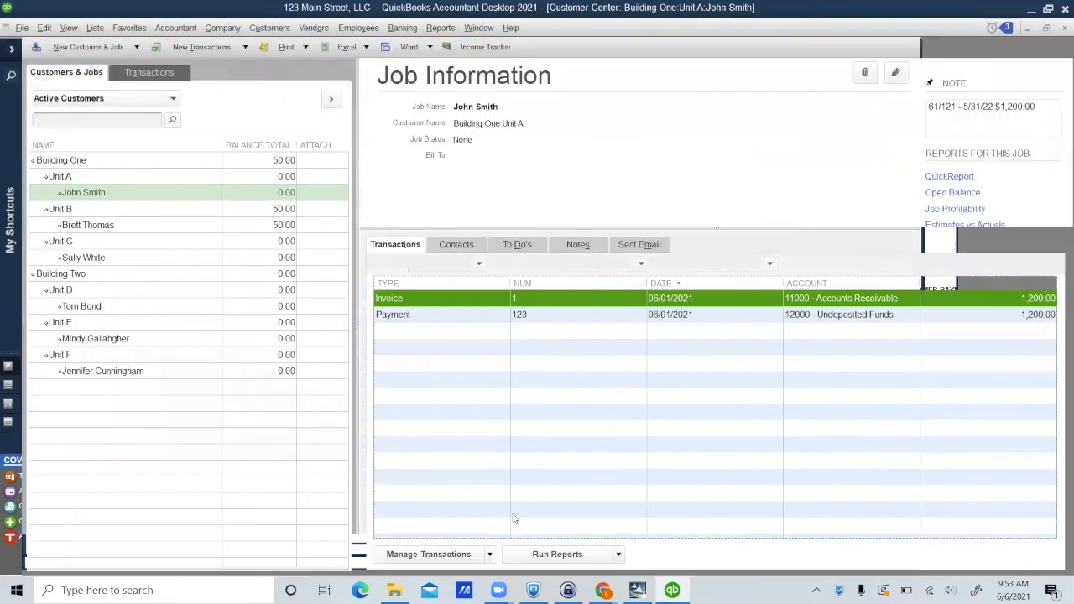
Rename the Building A class to Building One in the class list.
{"action": "left_click", "coordinate": [95, 27]}
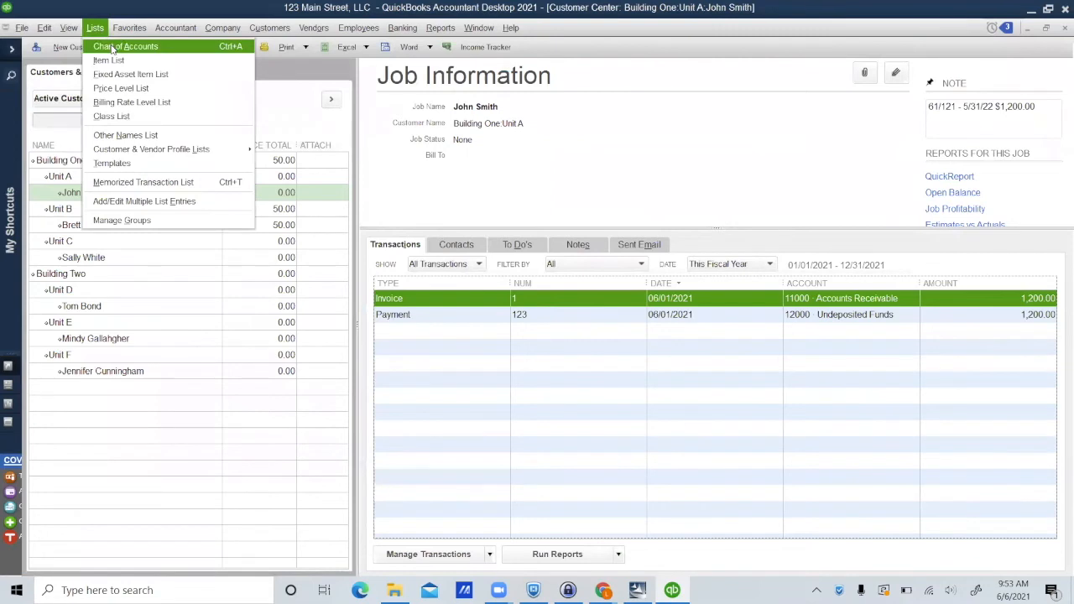
{"action": "left_click", "coordinate": [112, 116]}
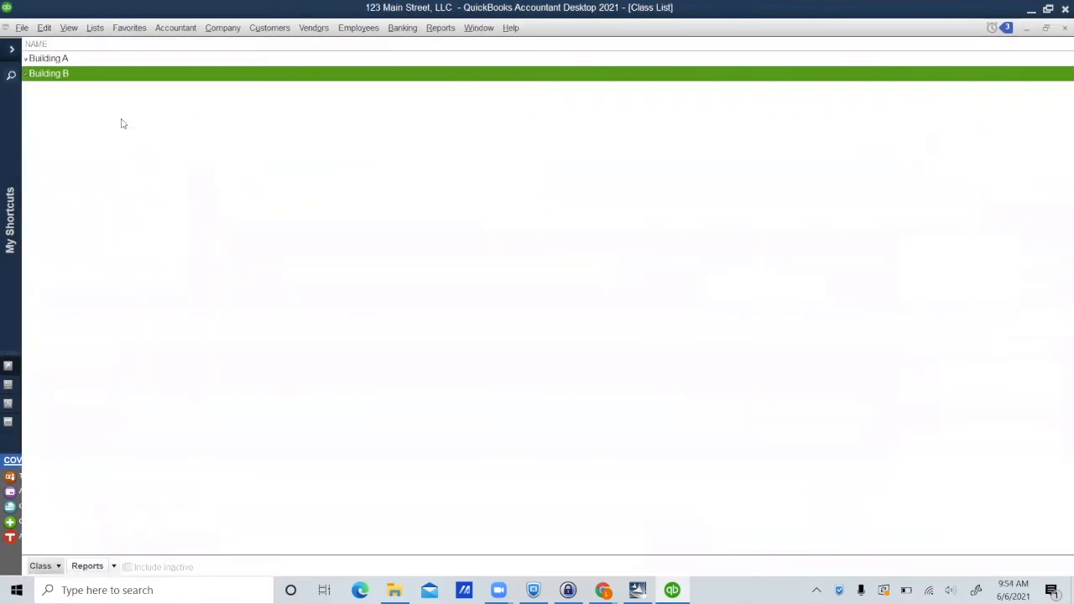
{"action": "left_click", "coordinate": [112, 56]}
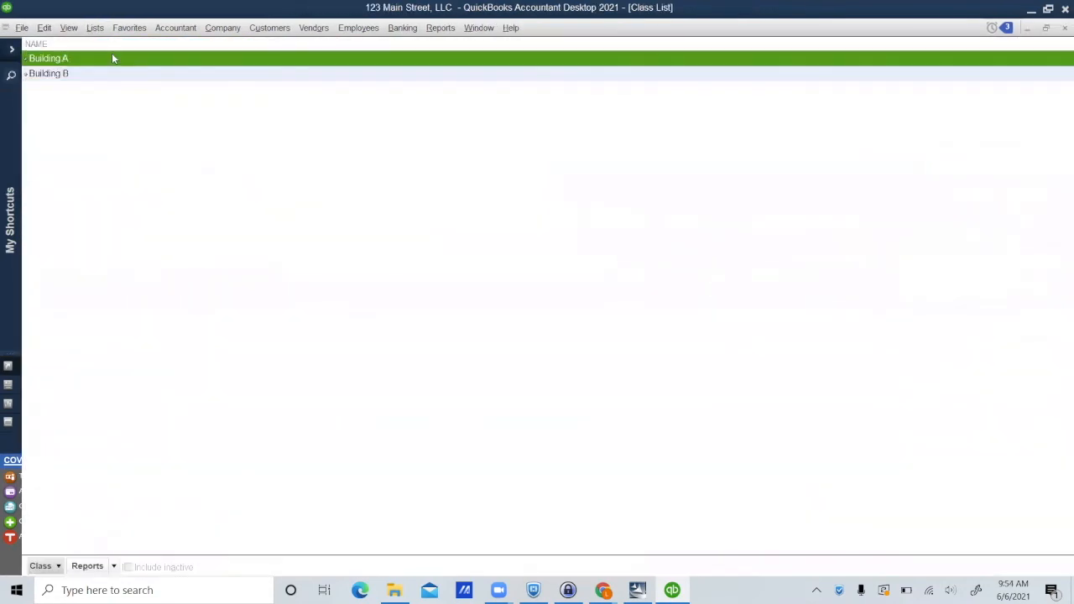
{"action": "right_click", "coordinate": [111, 54]}
{"action": "left_click", "coordinate": [138, 109]}
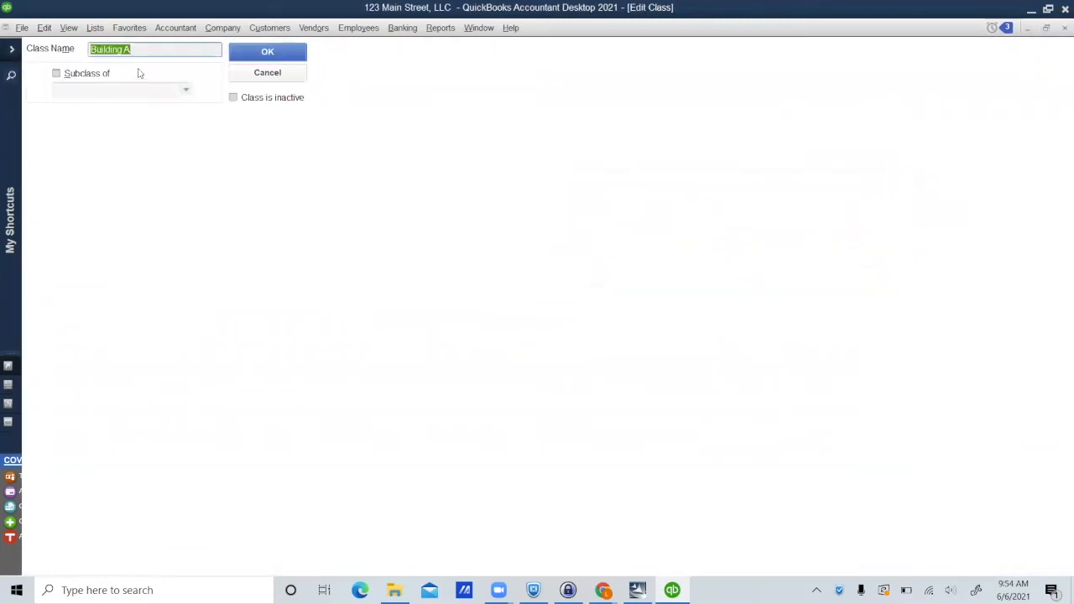
{"action": "left_click", "coordinate": [141, 51]}
{"action": "left_click", "coordinate": [266, 54]}
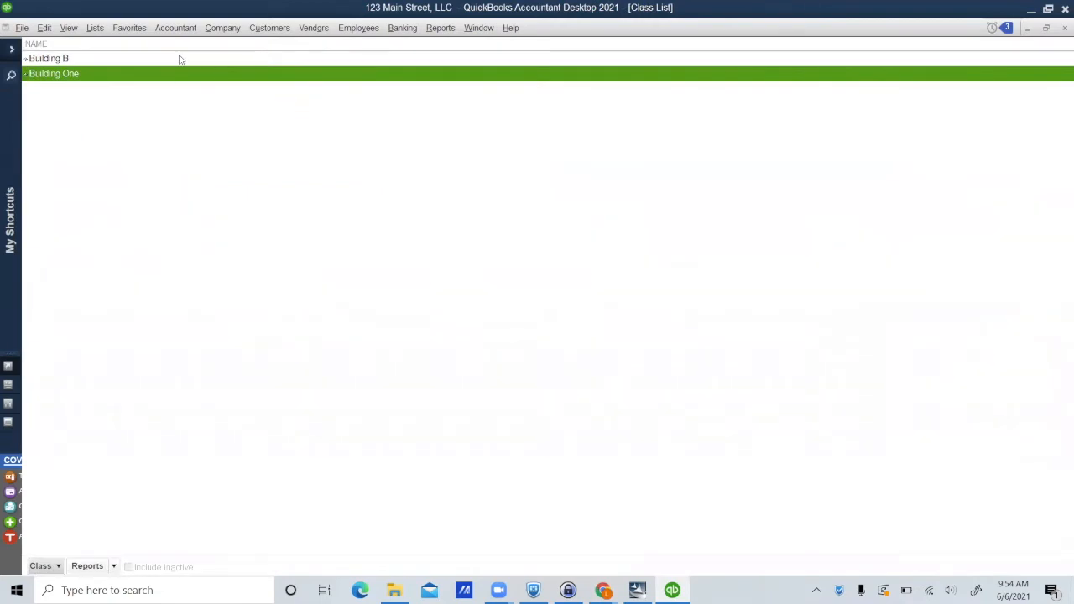
Rename the Building B class to Building Two and close the class list.
{"action": "left_click", "coordinate": [179, 55]}
{"action": "right_click", "coordinate": [179, 56]}
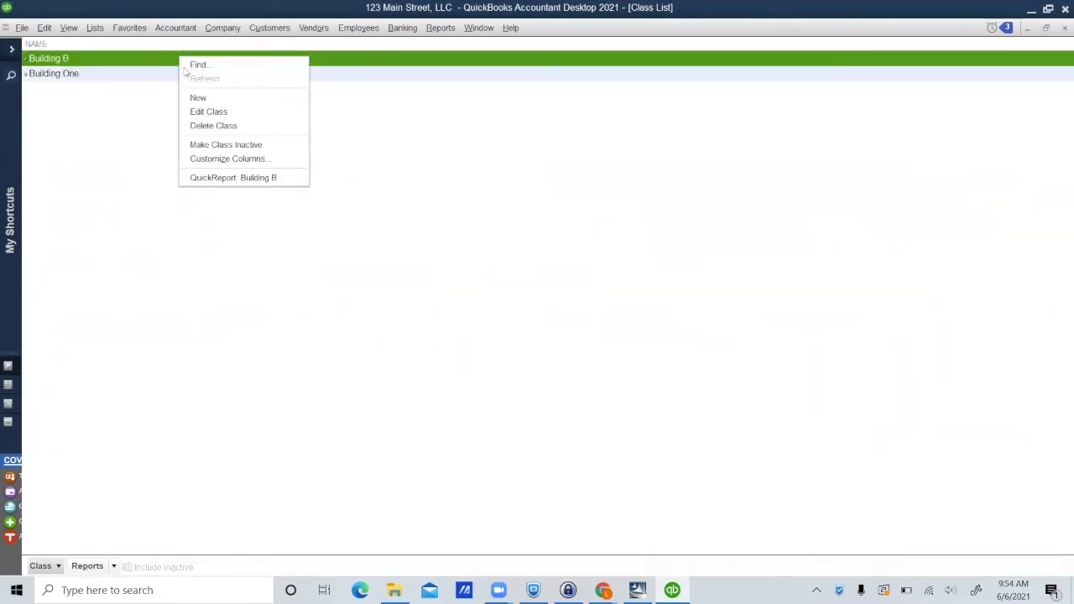
{"action": "left_click", "coordinate": [205, 114]}
{"action": "left_click", "coordinate": [148, 51]}
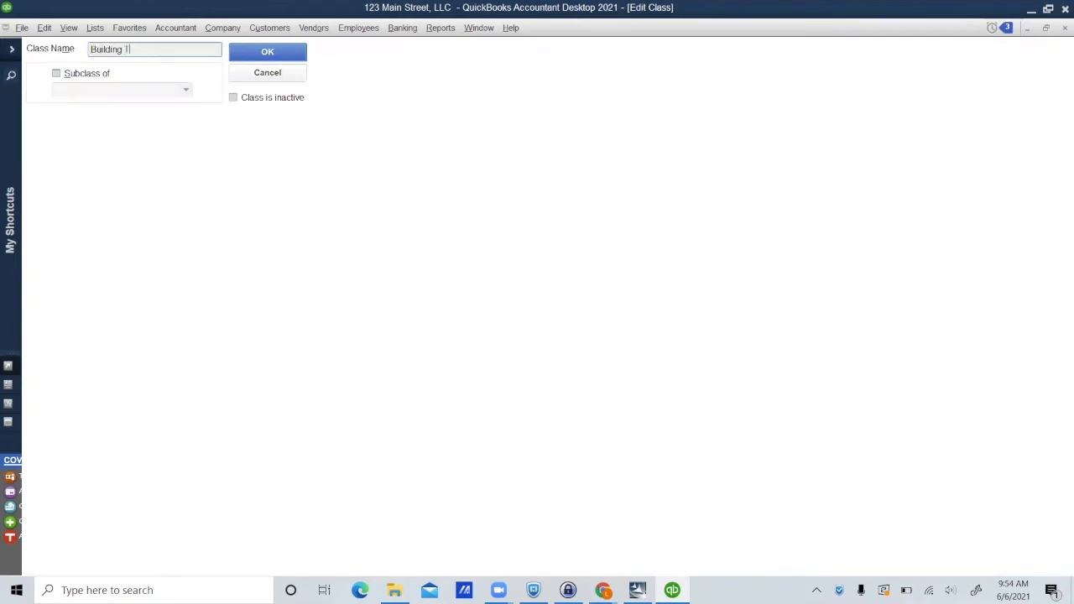
{"action": "left_click", "coordinate": [264, 53]}
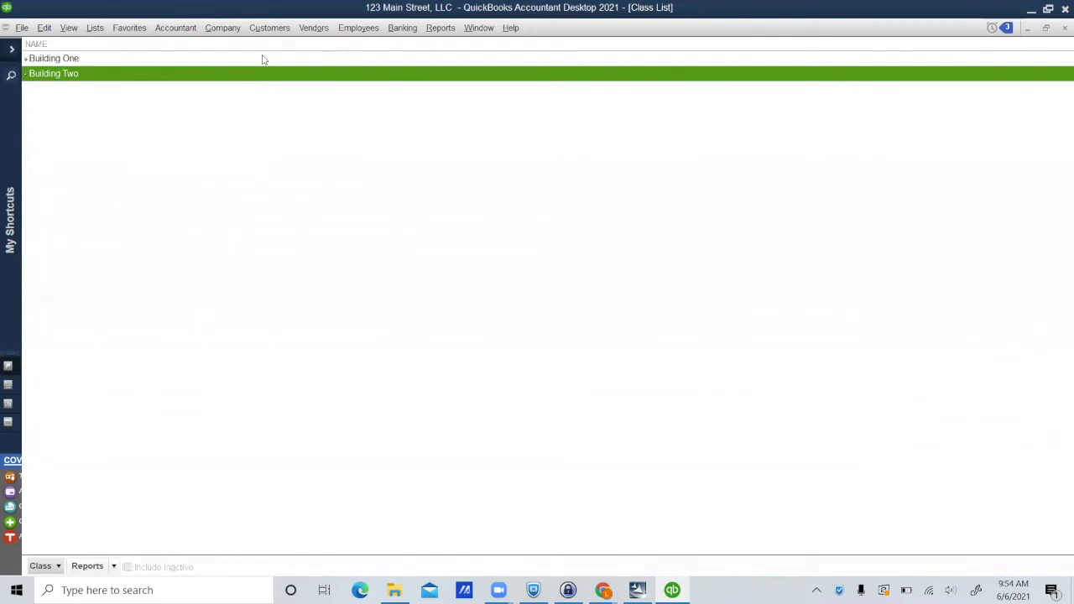
{"action": "key", "text": "Escape"}
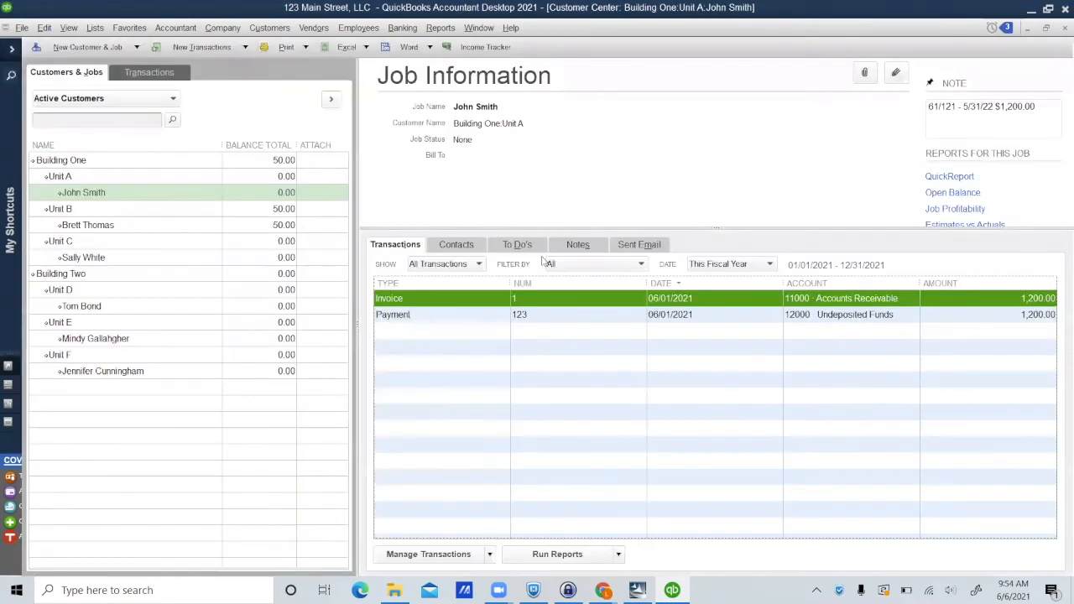
Assign the Building One class to the rent line of the Unit A tenant's invoice and save the change.
{"action": "double_click", "coordinate": [579, 299]}
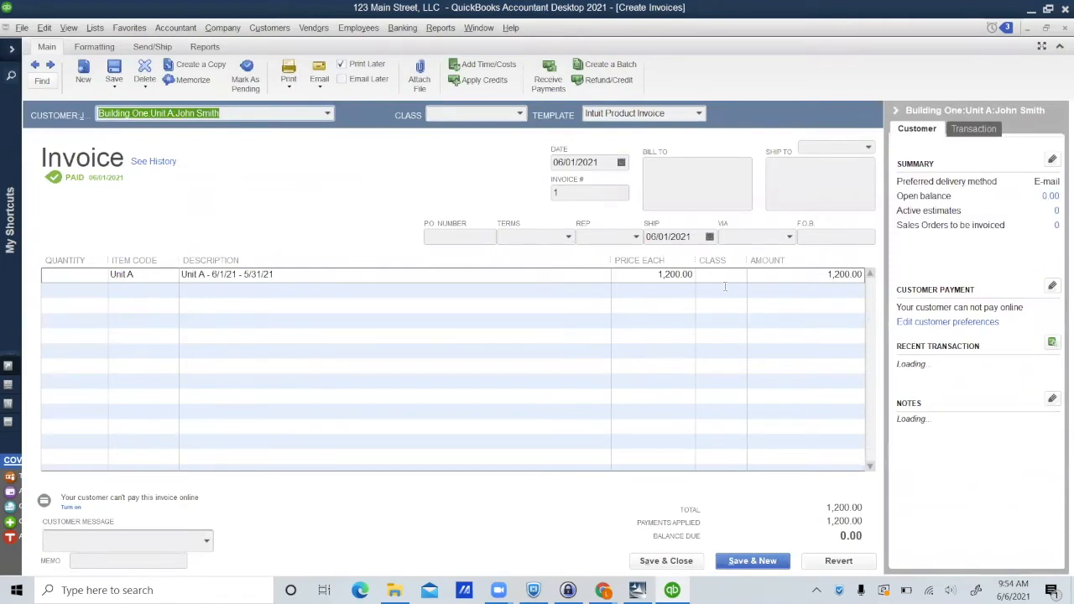
{"action": "left_click", "coordinate": [731, 278]}
{"action": "left_click", "coordinate": [741, 276]}
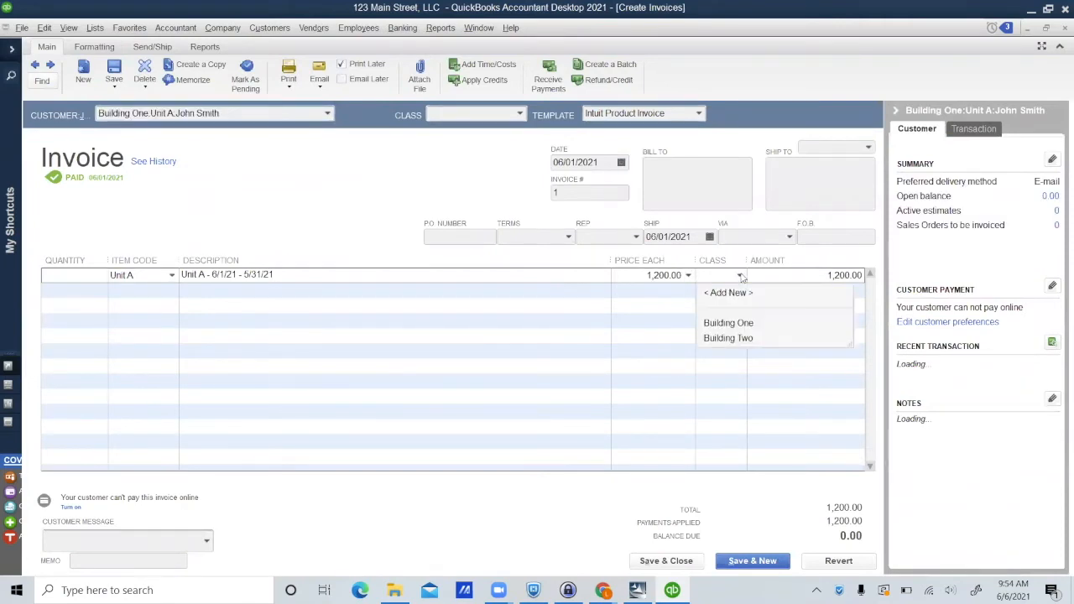
{"action": "left_click", "coordinate": [736, 324]}
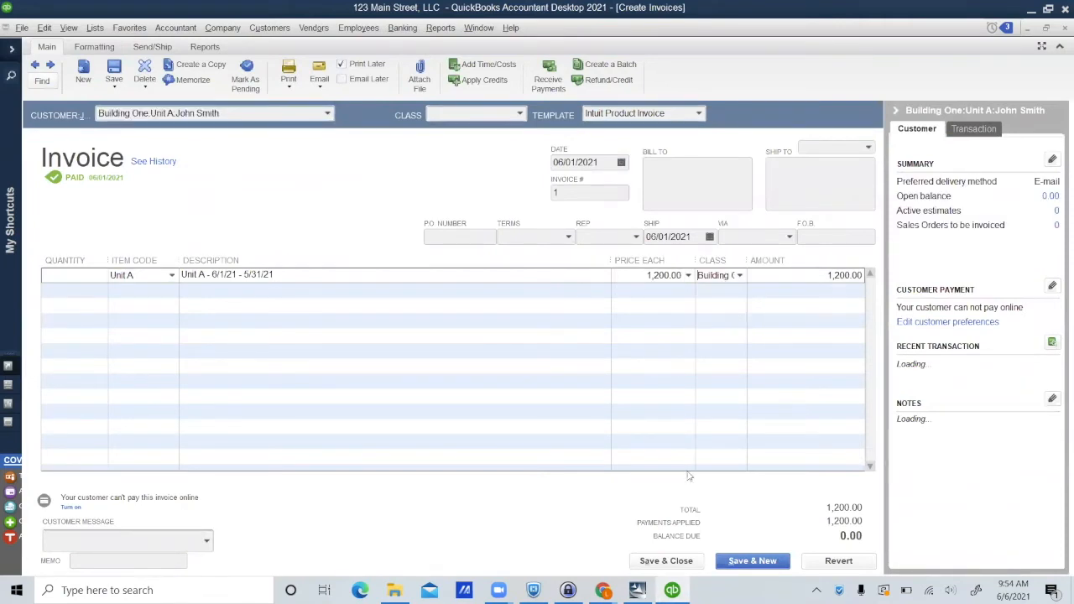
{"action": "left_click", "coordinate": [666, 561]}
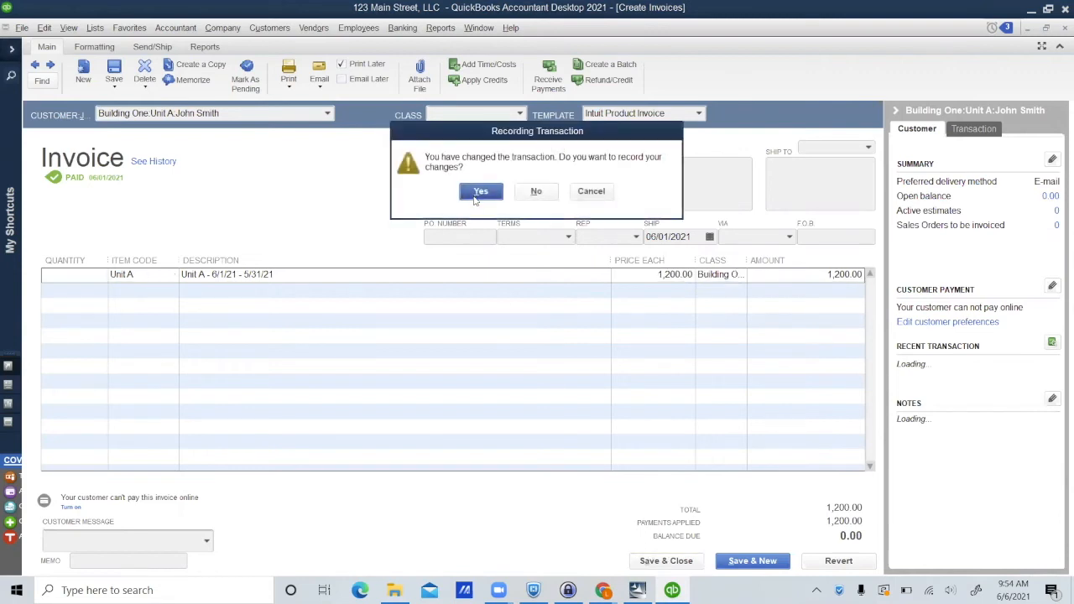
{"action": "left_click", "coordinate": [480, 192]}
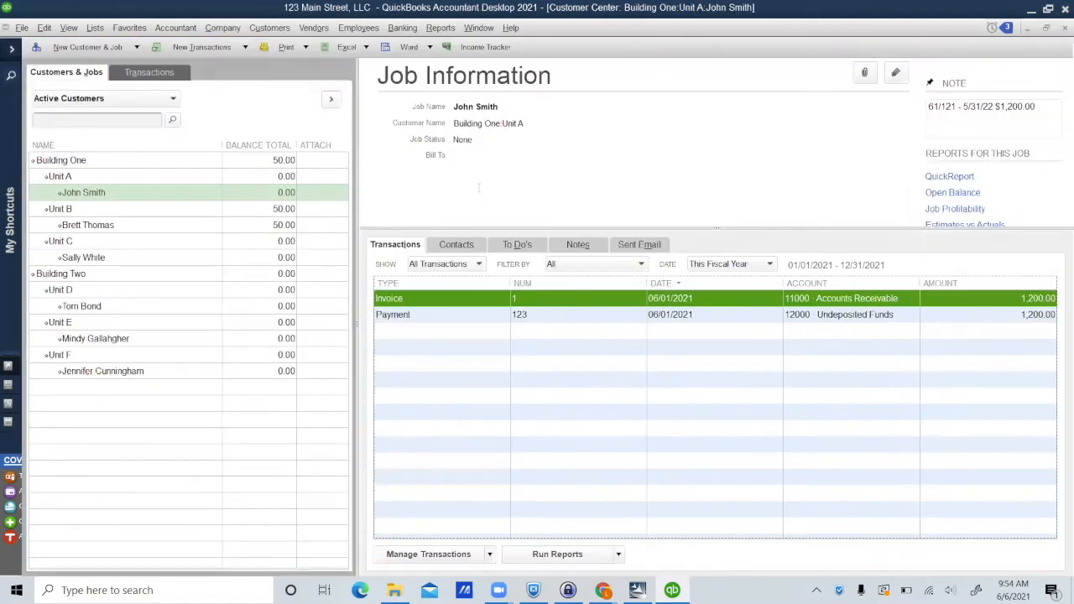
Assign the Building One class to the rent line of the Unit B tenant's invoice and save the change.
{"action": "left_click", "coordinate": [160, 224]}
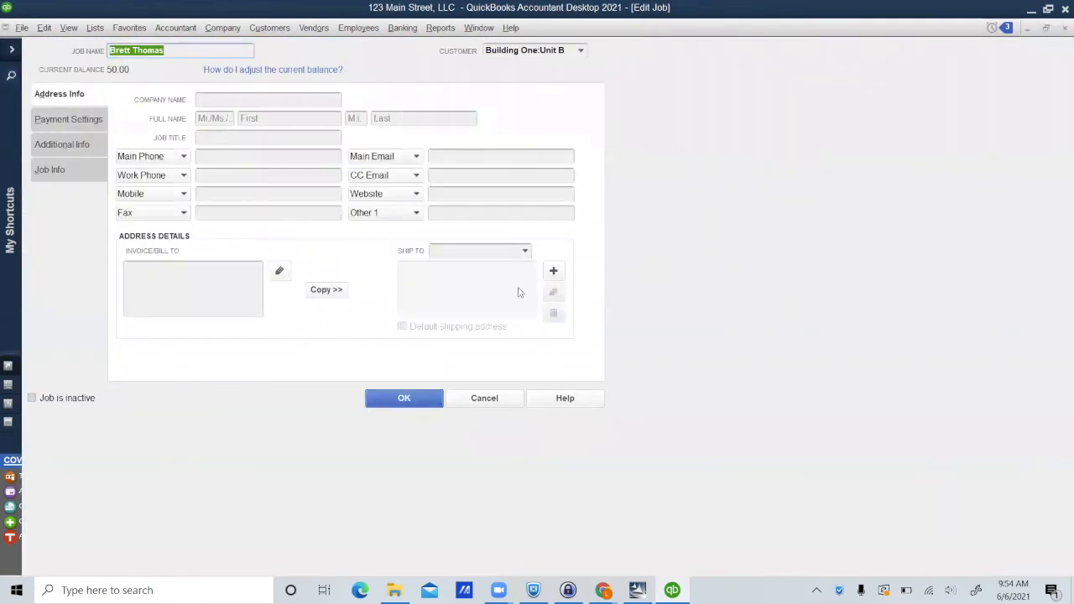
{"action": "key", "text": "Escape"}
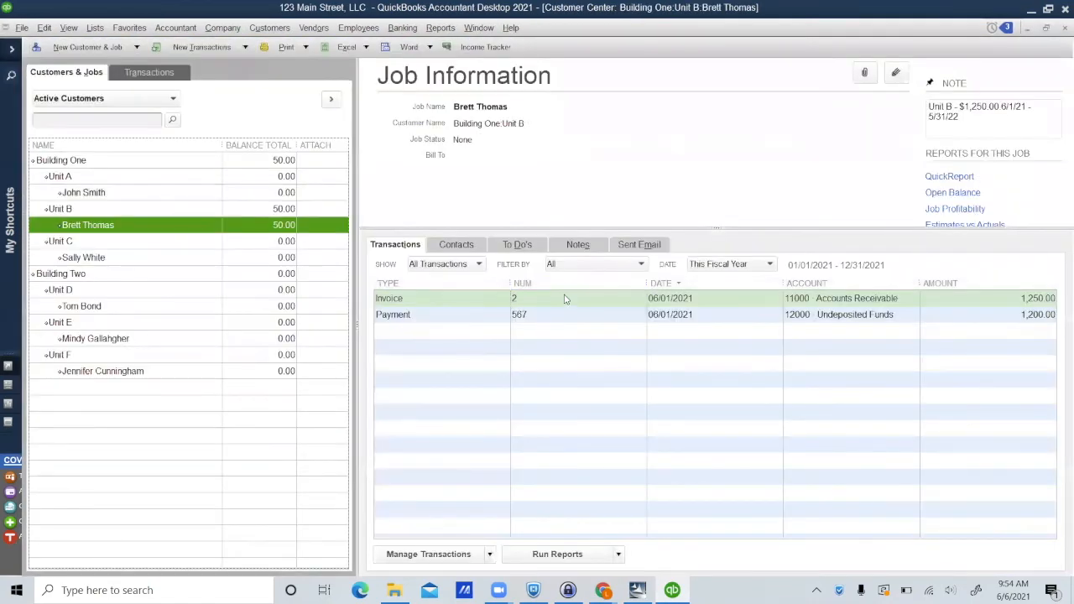
{"action": "double_click", "coordinate": [564, 298]}
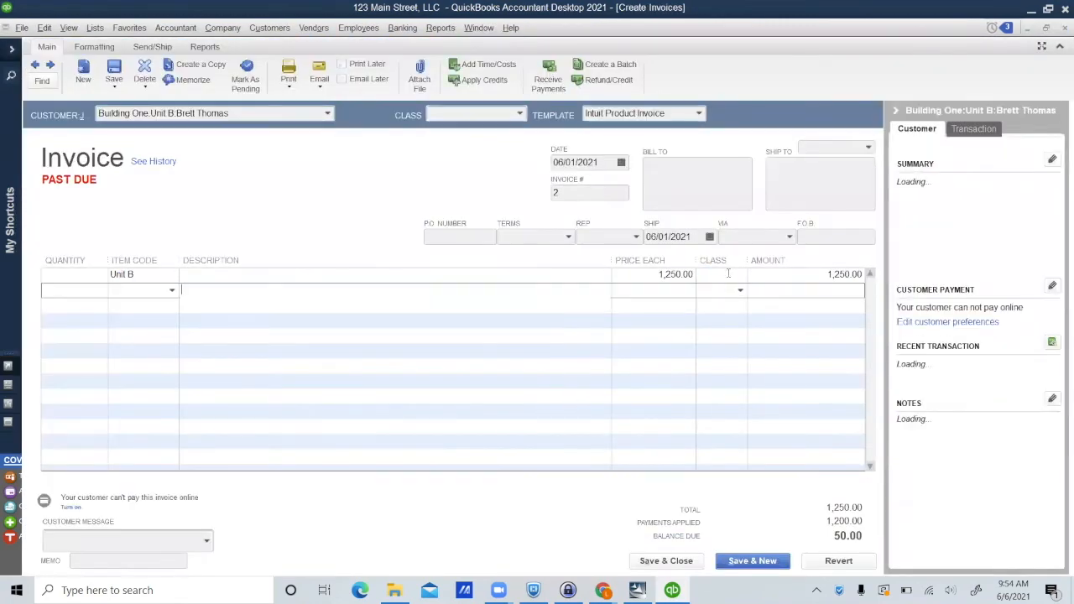
{"action": "left_click", "coordinate": [729, 273]}
{"action": "left_click", "coordinate": [740, 277]}
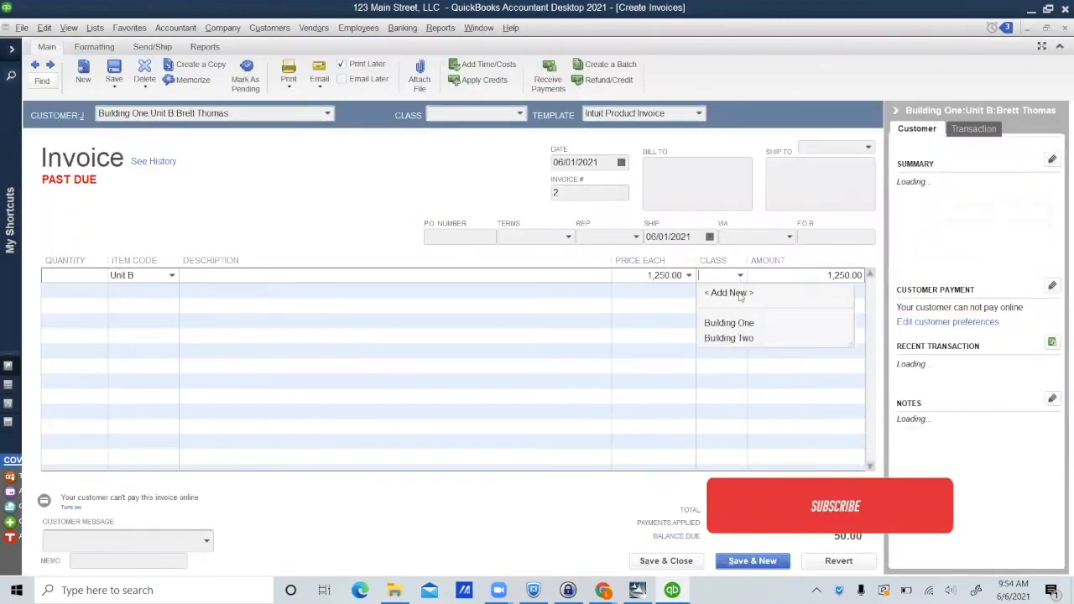
{"action": "left_click", "coordinate": [726, 324]}
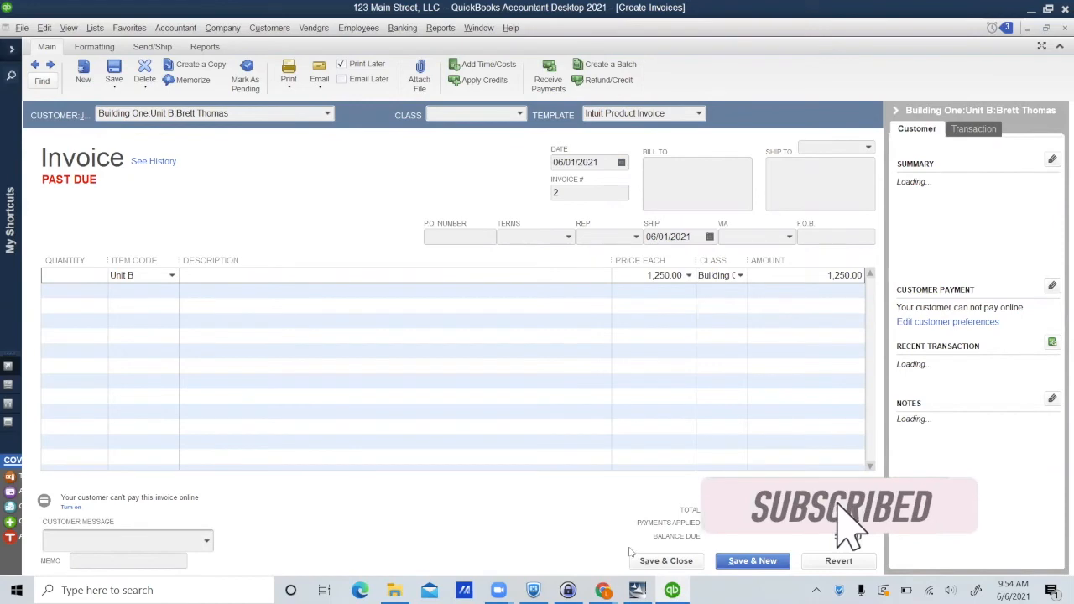
{"action": "left_click", "coordinate": [666, 560]}
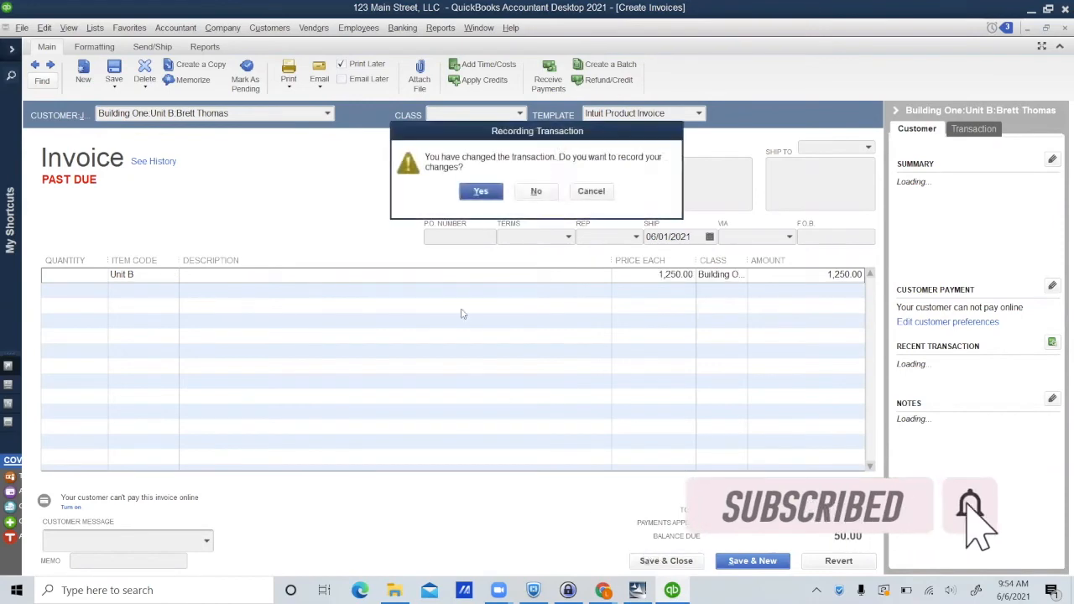
{"action": "left_click", "coordinate": [479, 192]}
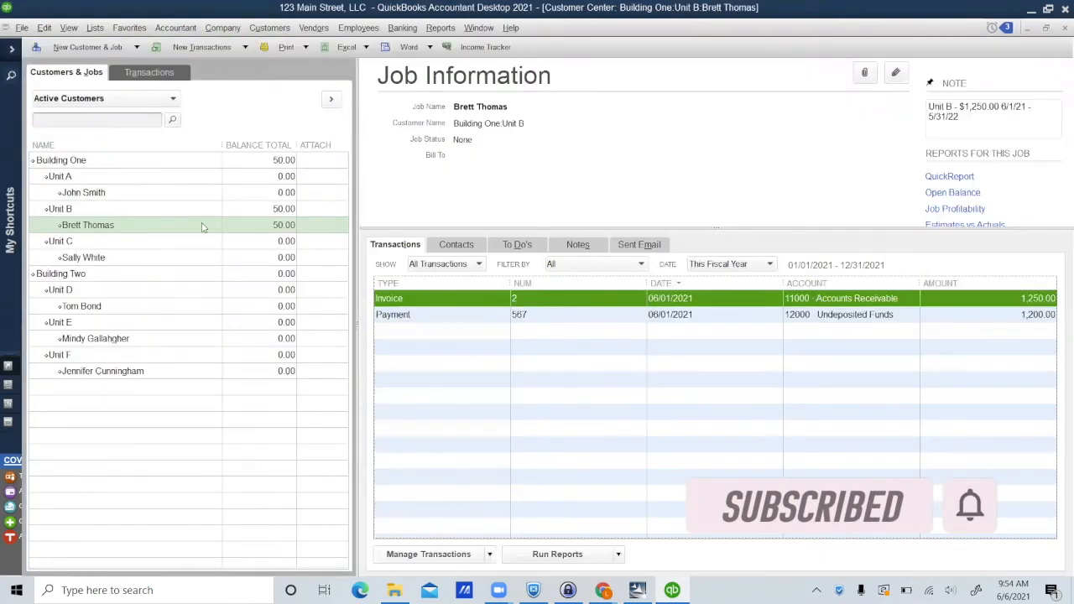
Assign the Building One class to the rent line of the Unit C tenant's invoice and save the change.
{"action": "double_click", "coordinate": [147, 261]}
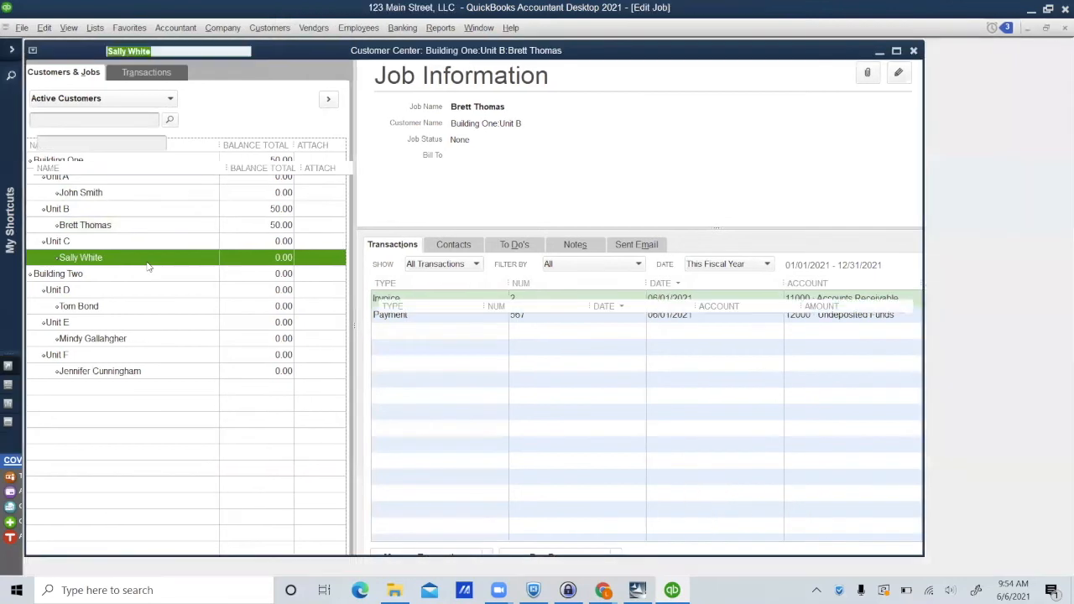
{"action": "key", "text": "Escape"}
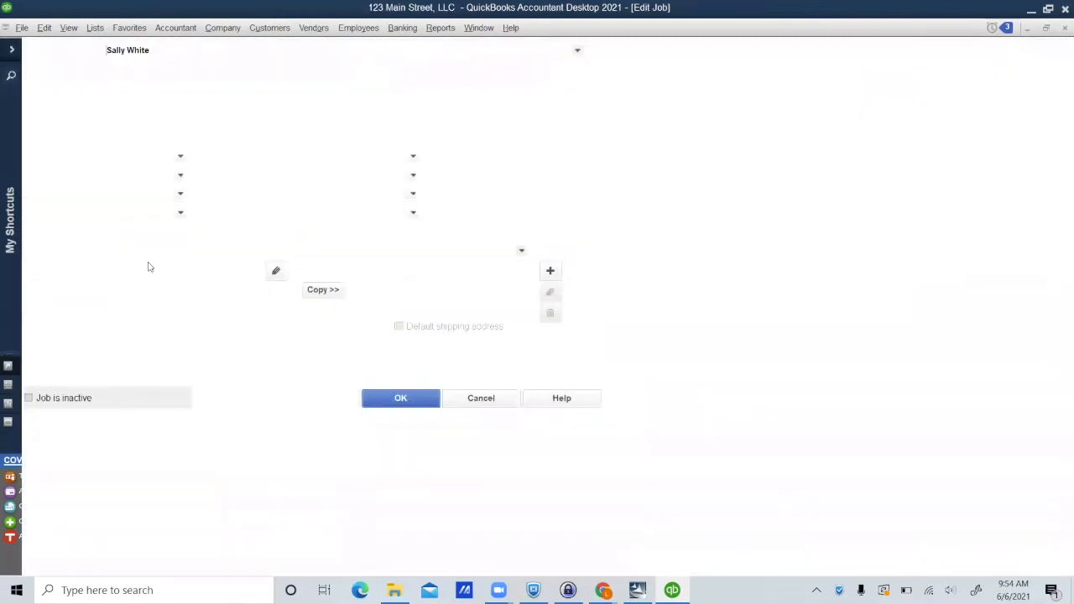
{"action": "left_click", "coordinate": [553, 299]}
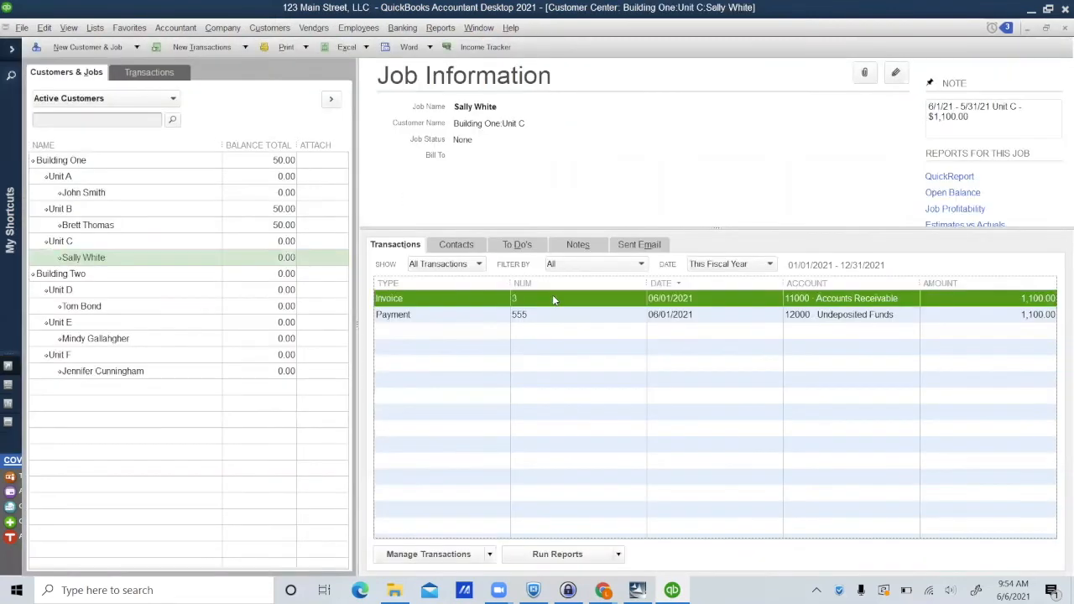
{"action": "double_click", "coordinate": [553, 300]}
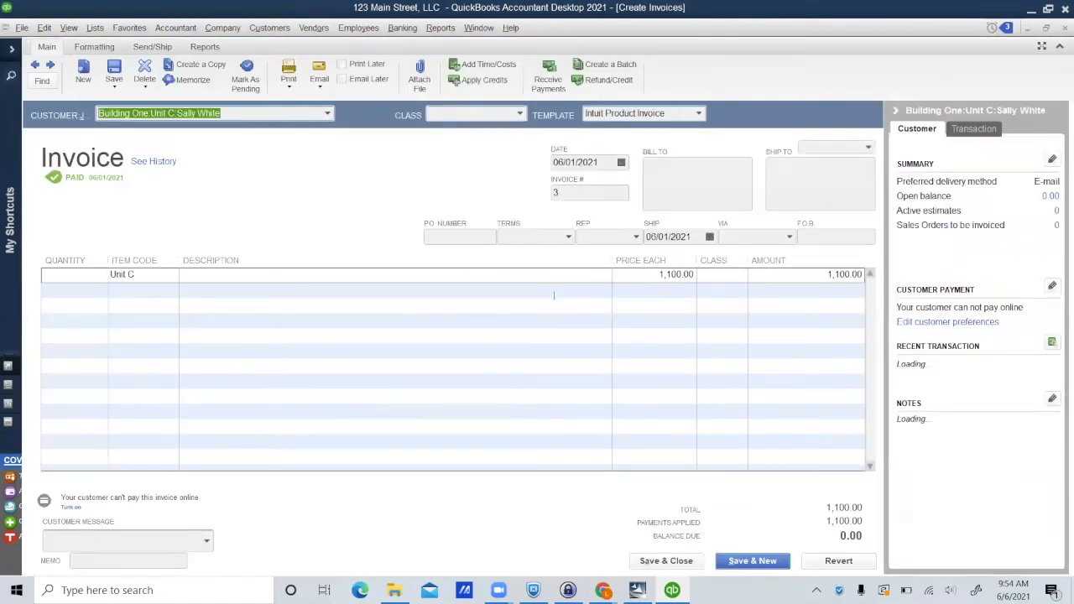
{"action": "left_click", "coordinate": [730, 277]}
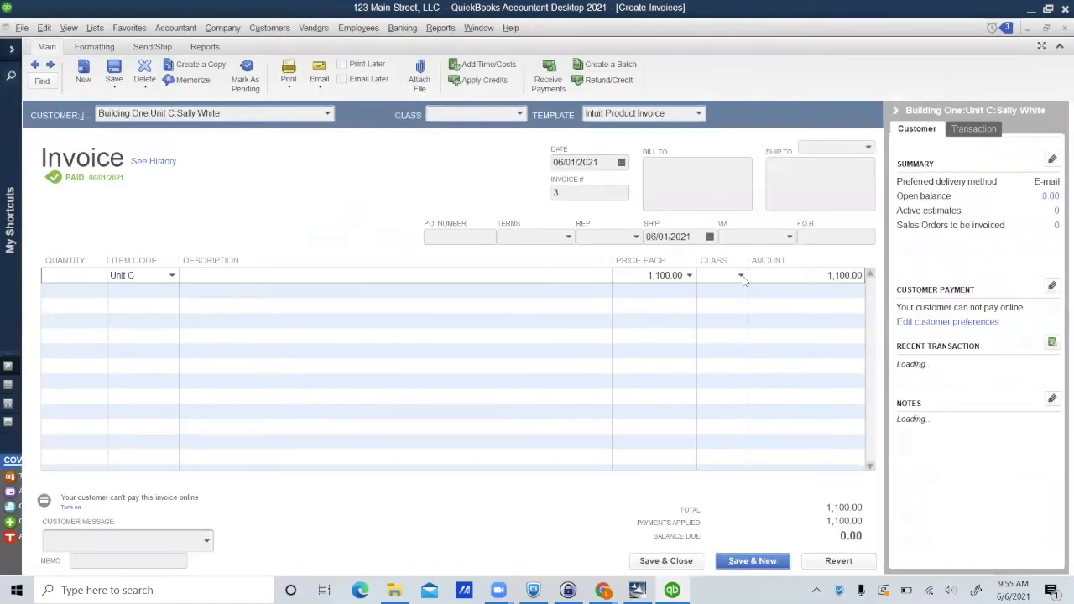
{"action": "left_click", "coordinate": [741, 277]}
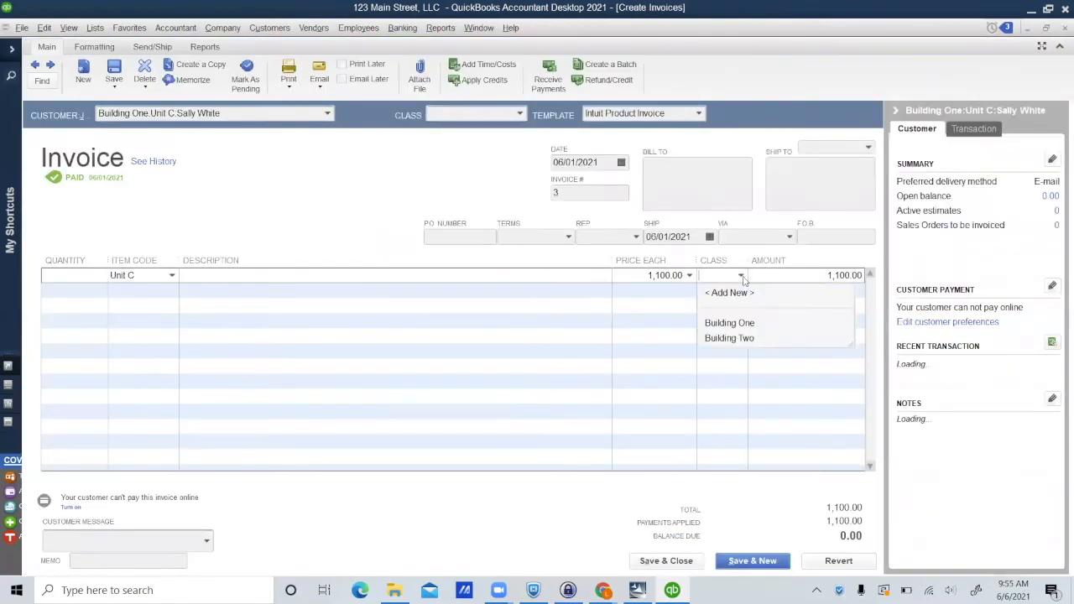
{"action": "left_click", "coordinate": [729, 324]}
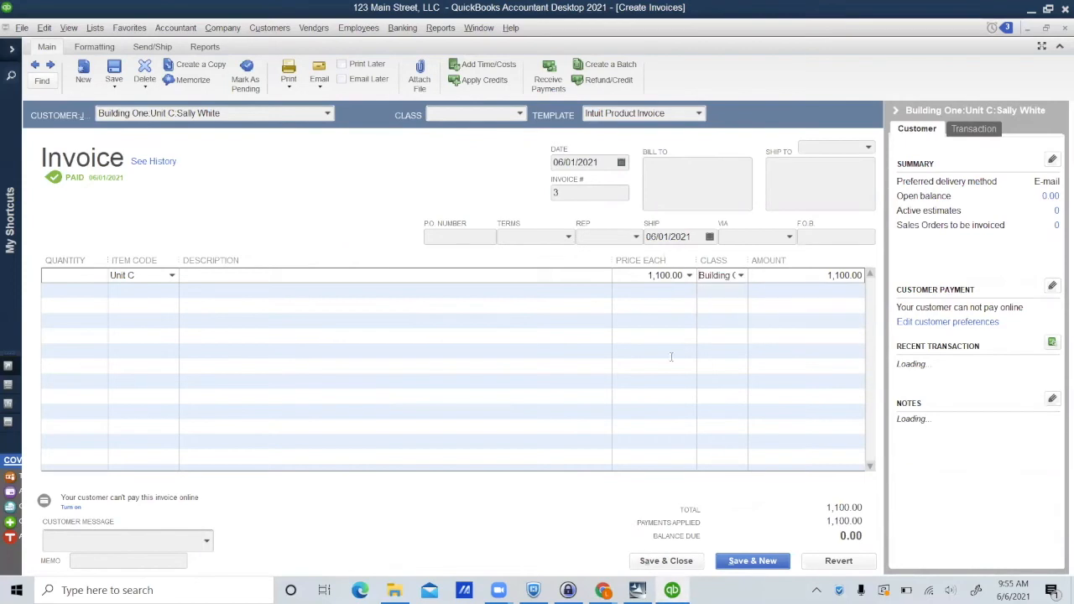
{"action": "left_click", "coordinate": [666, 561]}
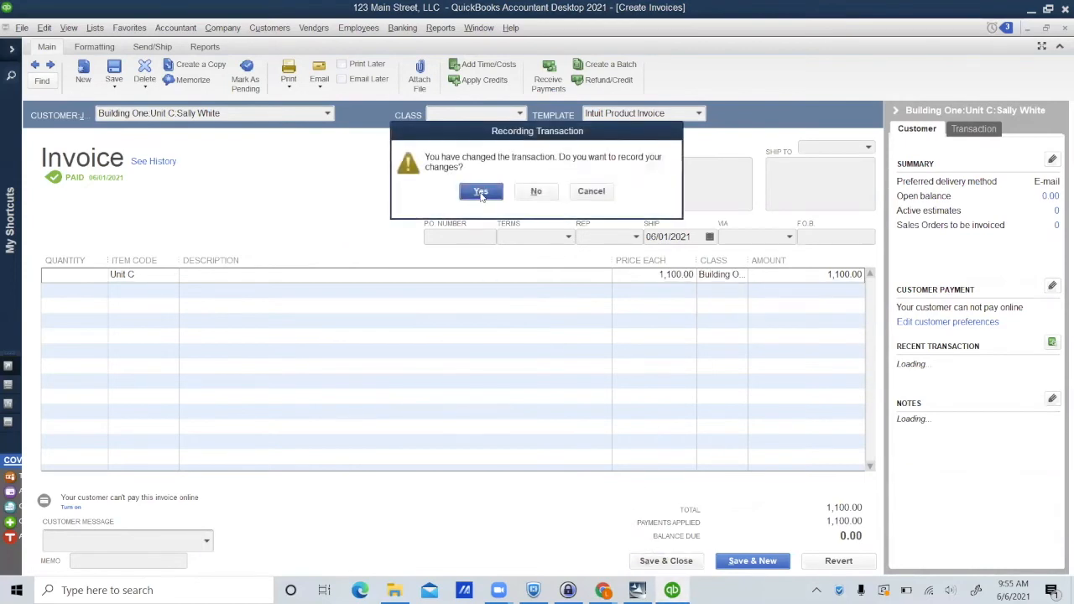
{"action": "left_click", "coordinate": [481, 192]}
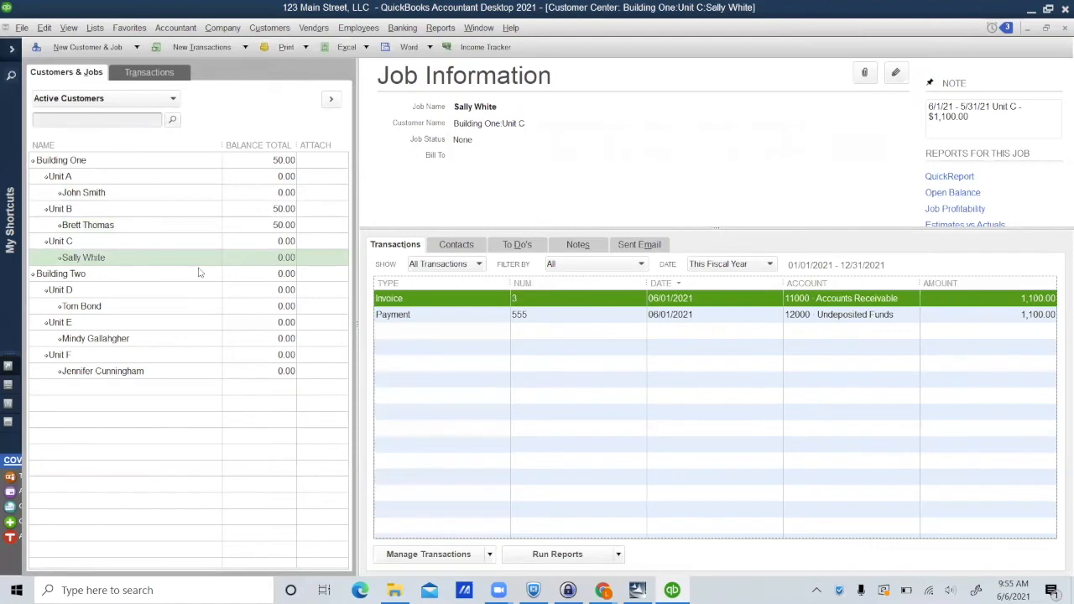
Assign the Building Two class to the rent line of the Unit D tenant's invoice and save the change.
{"action": "left_click", "coordinate": [150, 311]}
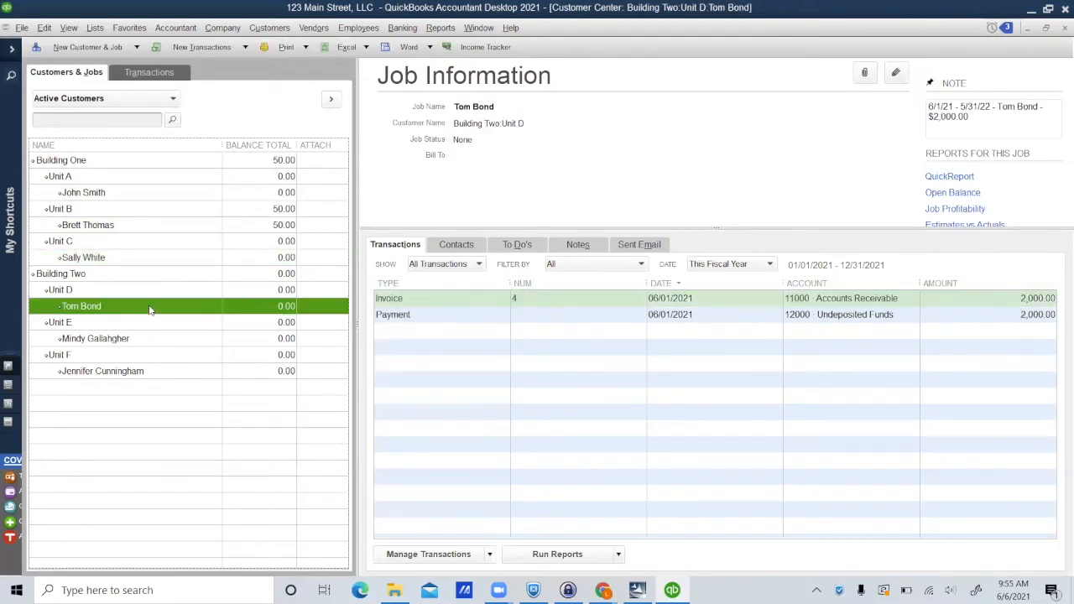
{"action": "double_click", "coordinate": [455, 298]}
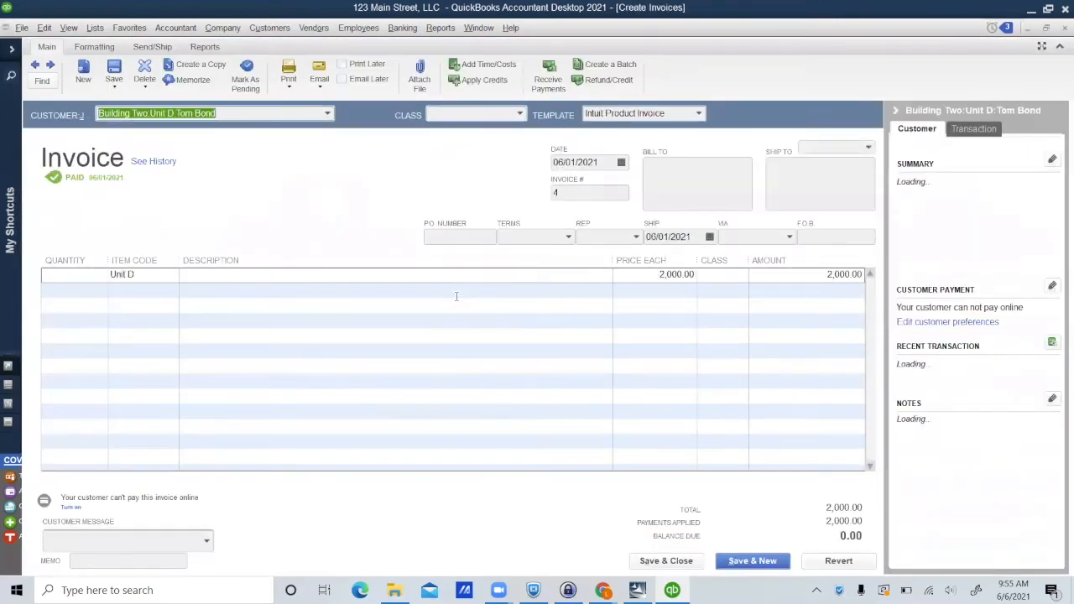
{"action": "left_click", "coordinate": [732, 274]}
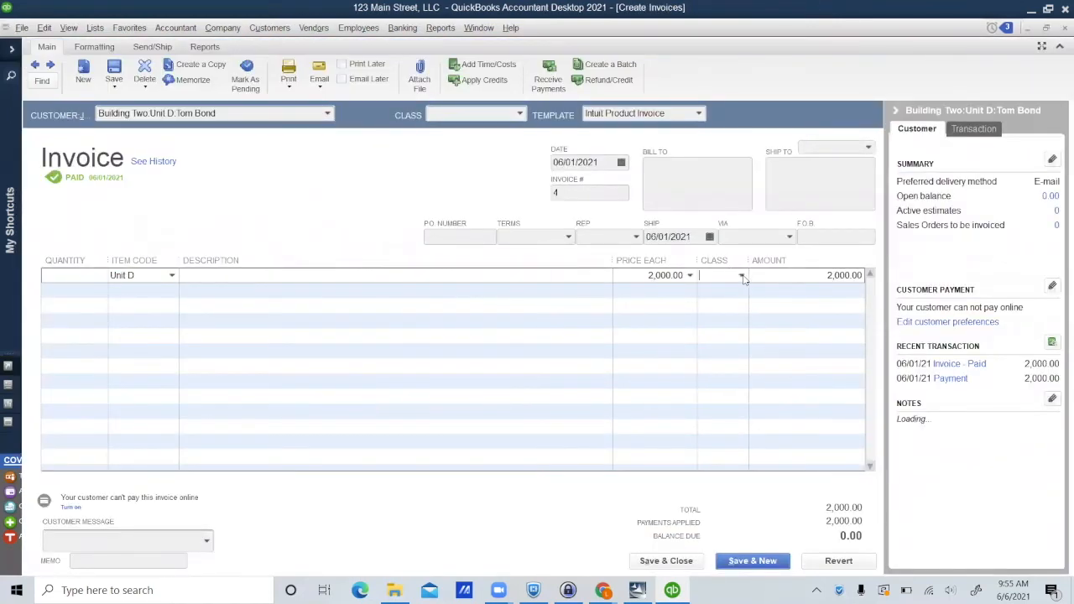
{"action": "left_click", "coordinate": [742, 277]}
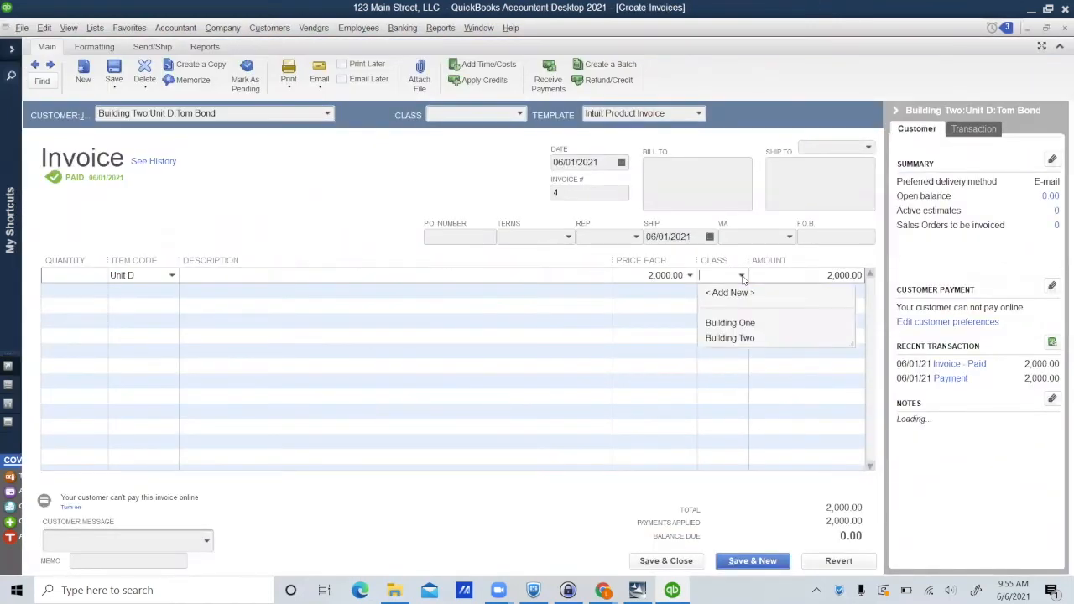
{"action": "left_click", "coordinate": [732, 339]}
{"action": "left_click", "coordinate": [665, 561]}
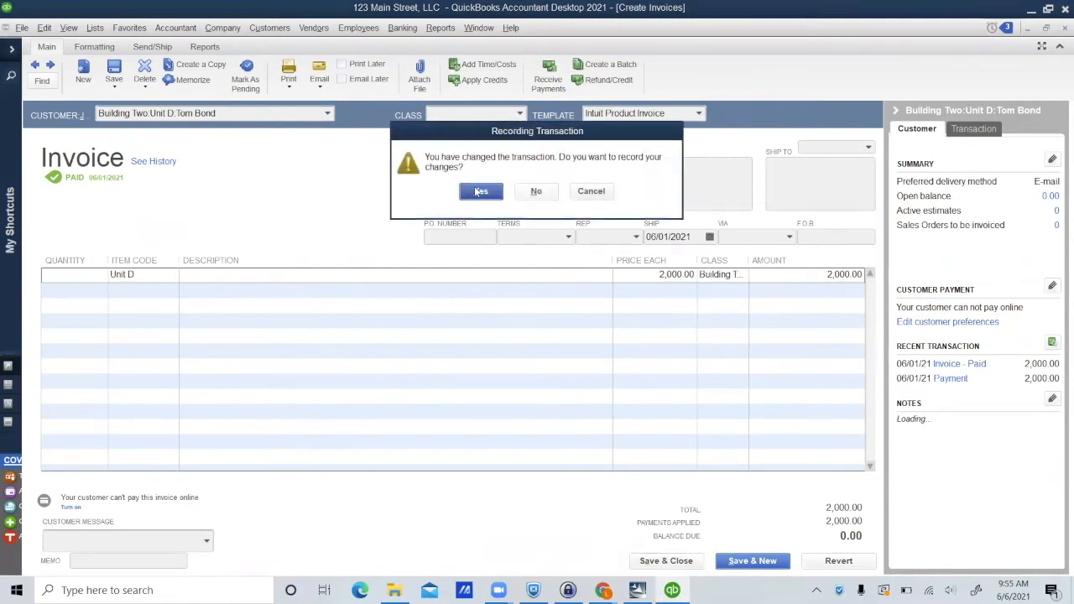
{"action": "left_click", "coordinate": [480, 191]}
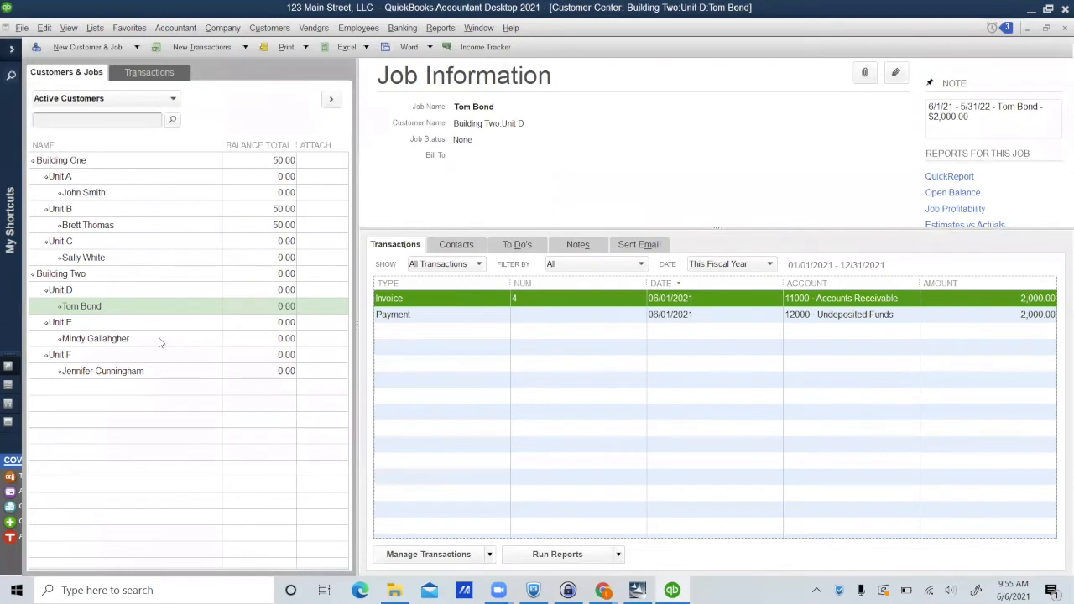
Assign the Building Two class to the rent line of the Unit E tenant's invoice and save the change.
{"action": "left_click", "coordinate": [160, 339]}
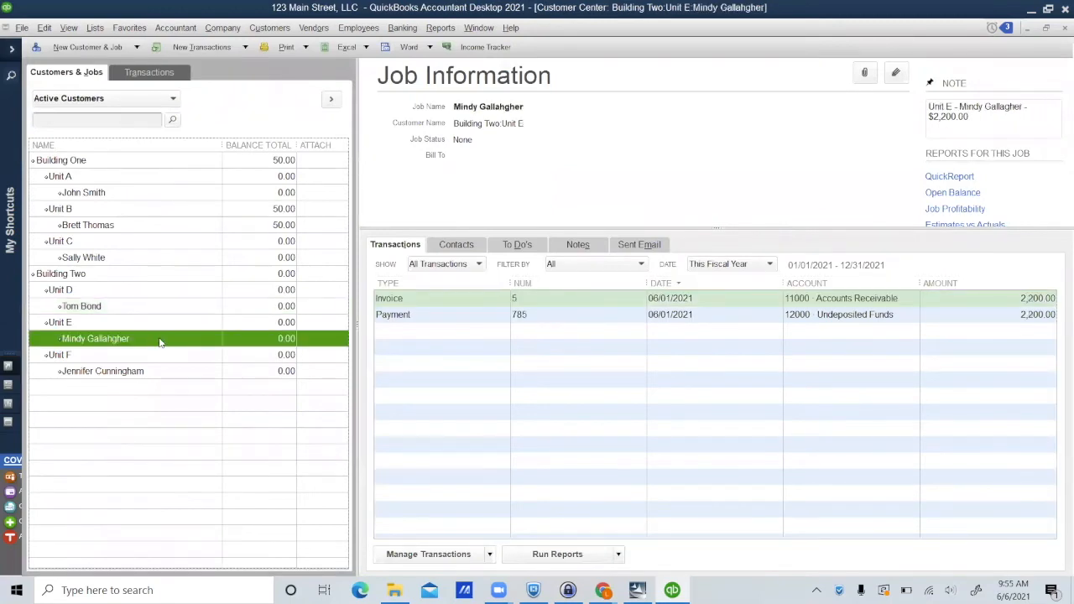
{"action": "double_click", "coordinate": [547, 298]}
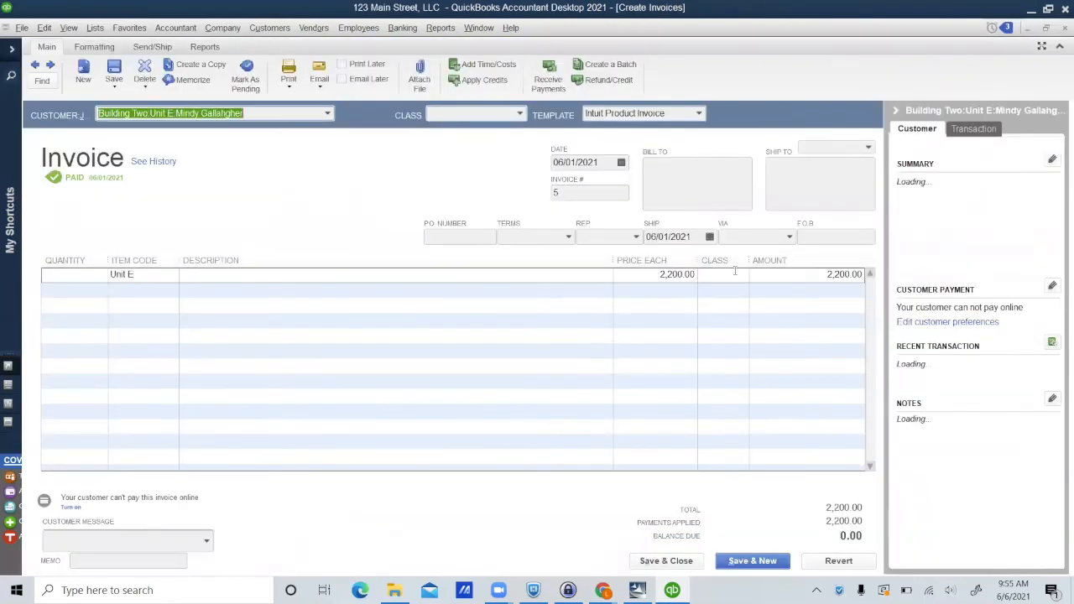
{"action": "left_click", "coordinate": [741, 275]}
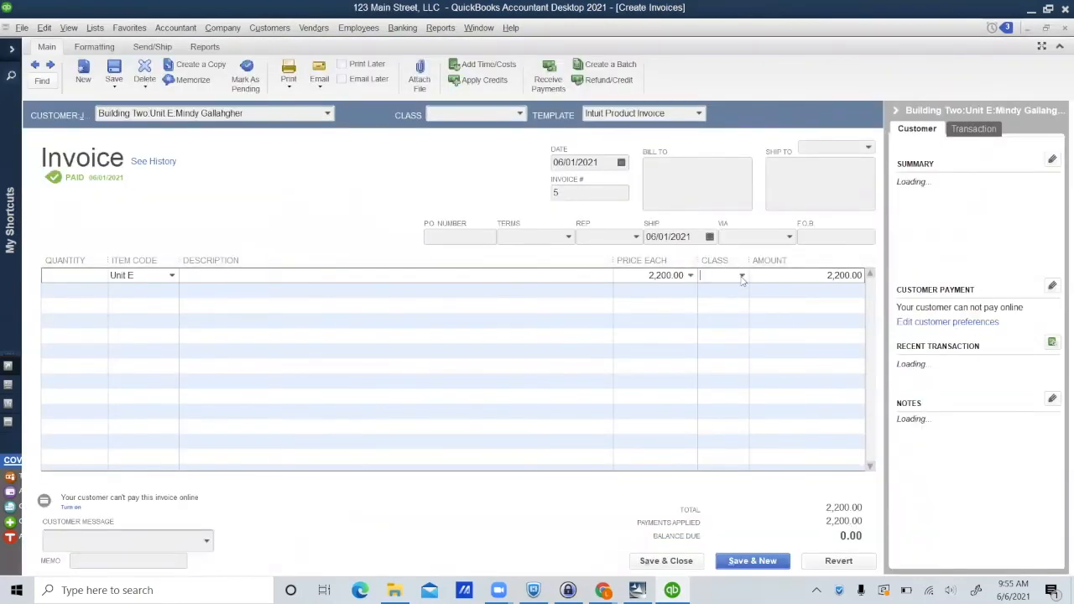
{"action": "left_click", "coordinate": [742, 276]}
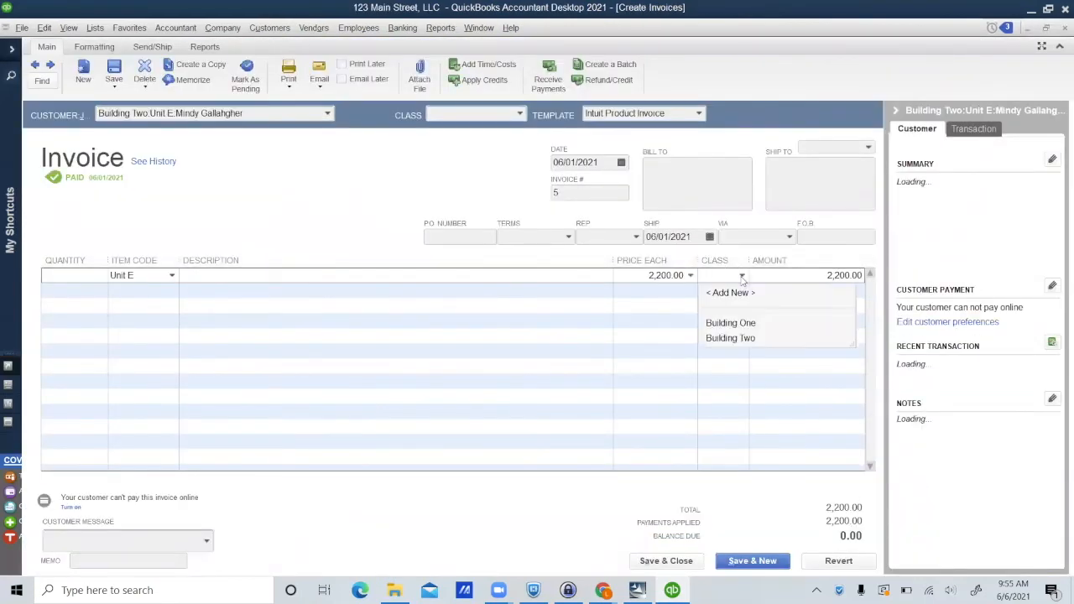
{"action": "left_click", "coordinate": [730, 339]}
{"action": "left_click", "coordinate": [654, 563]}
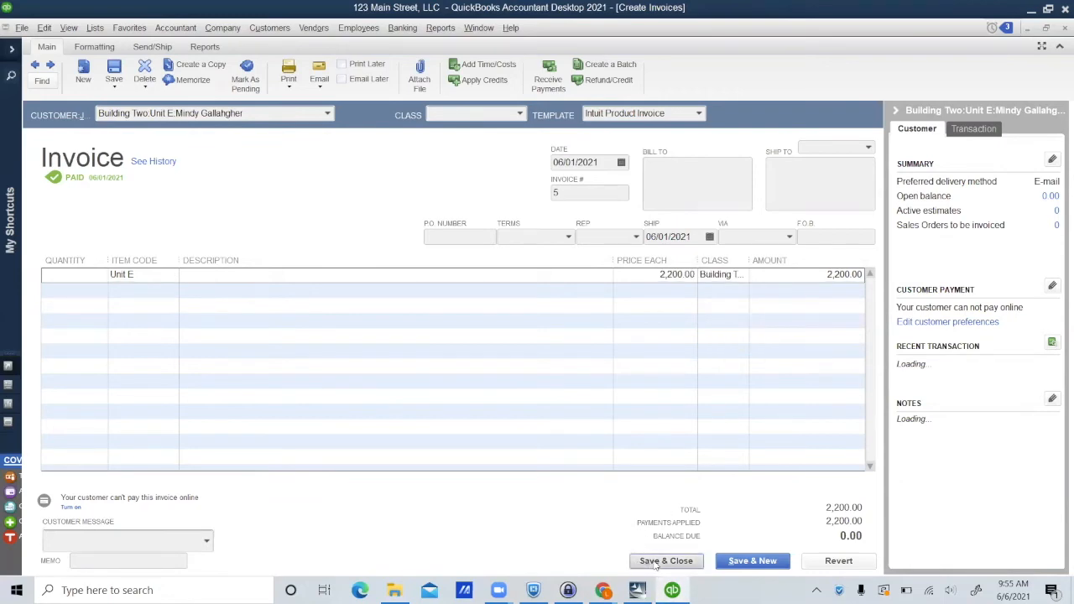
{"action": "left_click", "coordinate": [481, 191]}
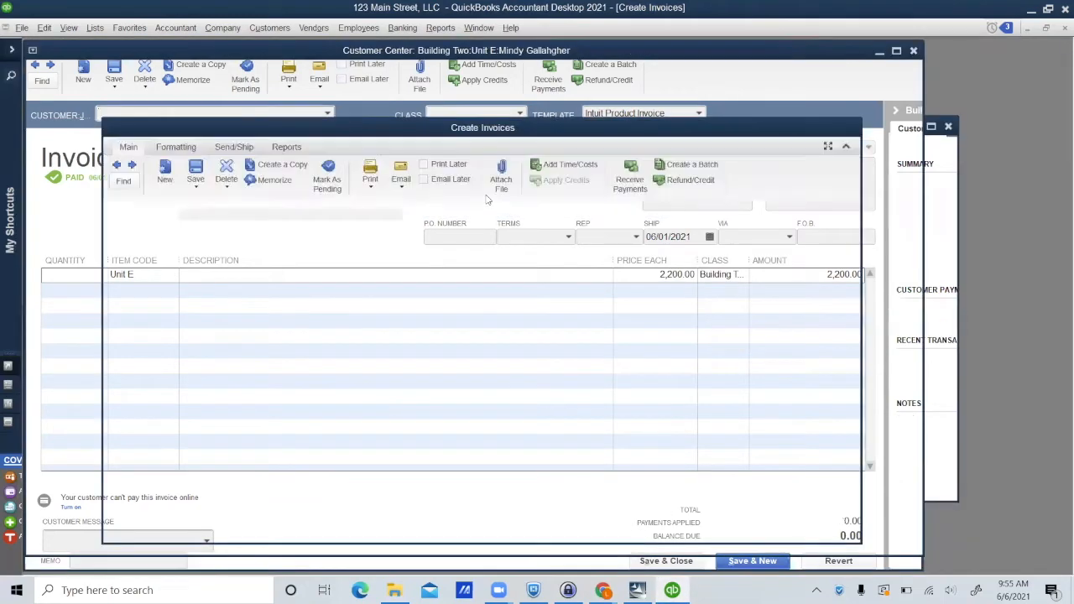
Assign the Building Two class to the rent line of the Unit F tenant's invoice and save the change.
{"action": "left_click", "coordinate": [152, 372]}
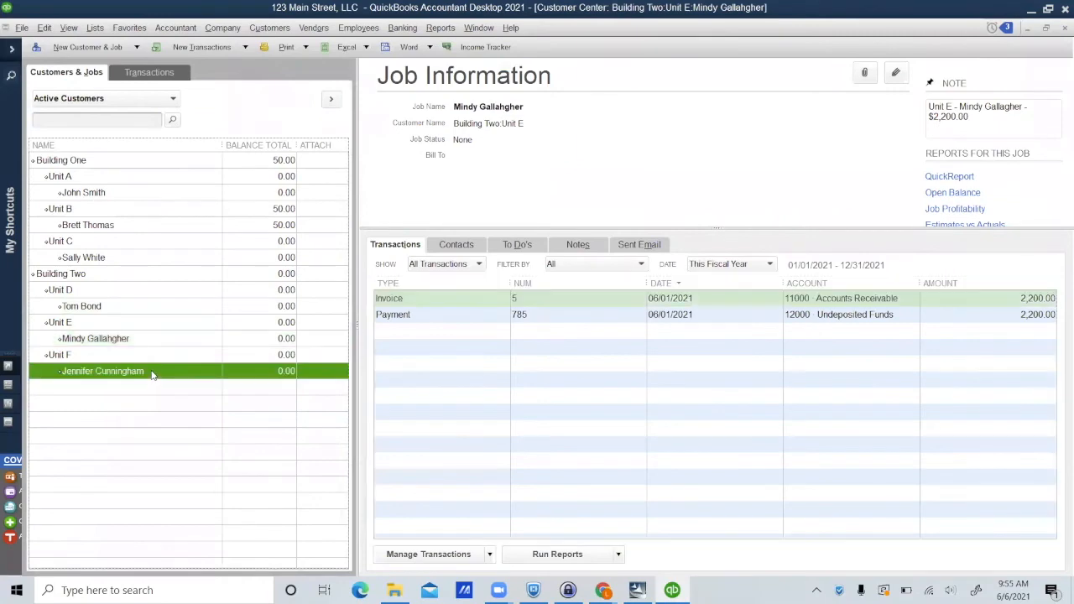
{"action": "double_click", "coordinate": [537, 301]}
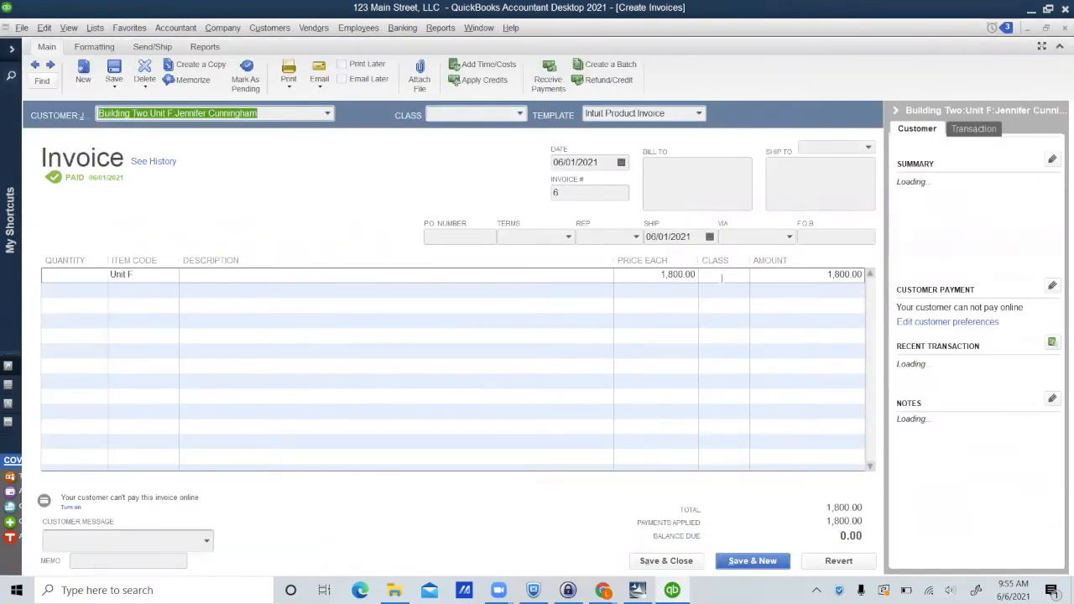
{"action": "left_click", "coordinate": [722, 277]}
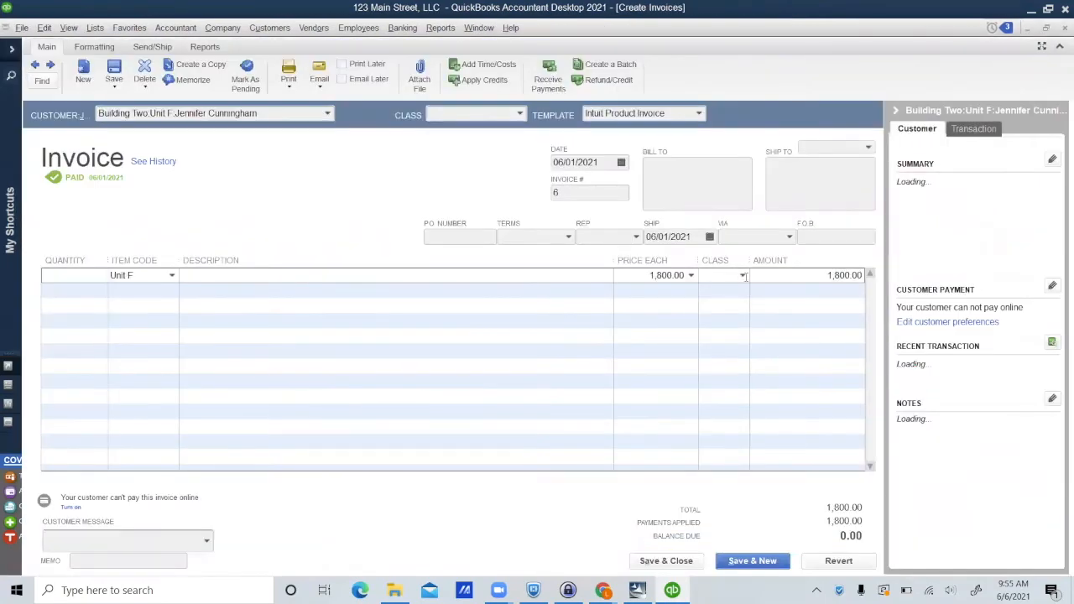
{"action": "left_click", "coordinate": [742, 275]}
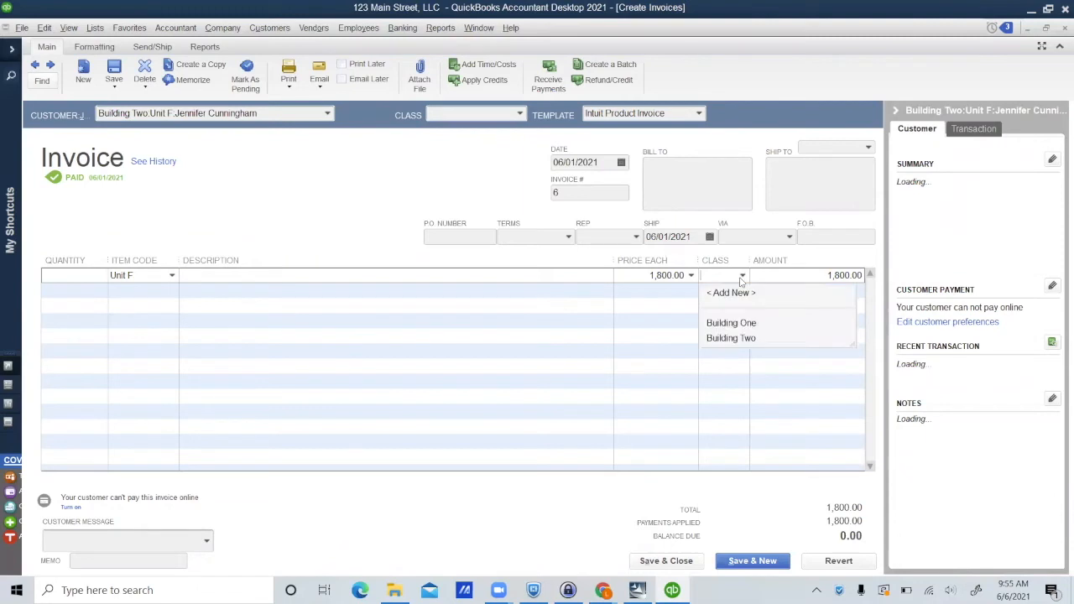
{"action": "left_click", "coordinate": [738, 340]}
{"action": "left_click", "coordinate": [666, 563]}
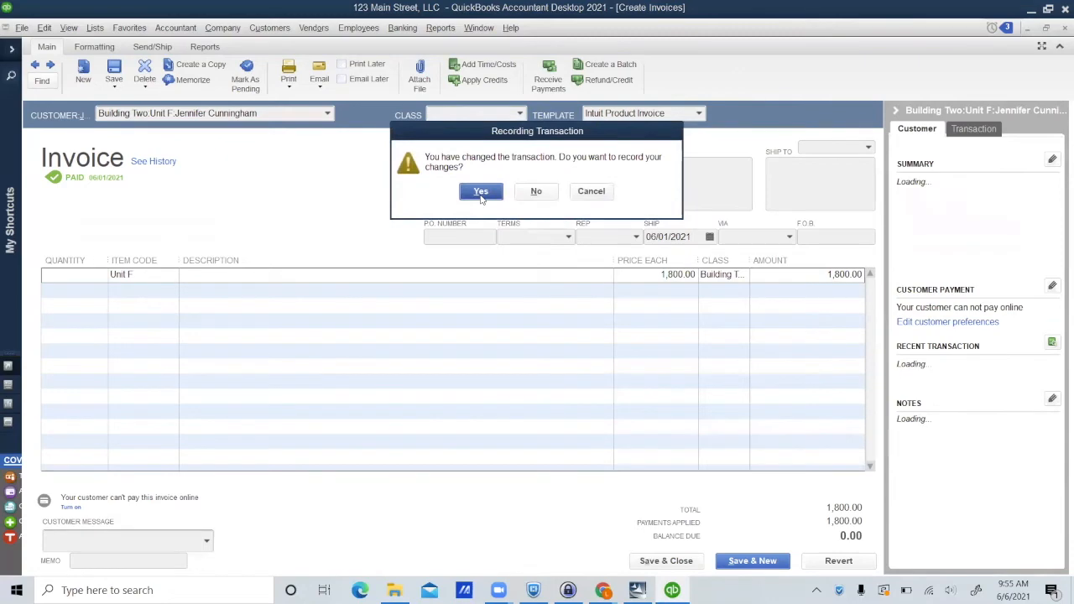
{"action": "left_click", "coordinate": [481, 193]}
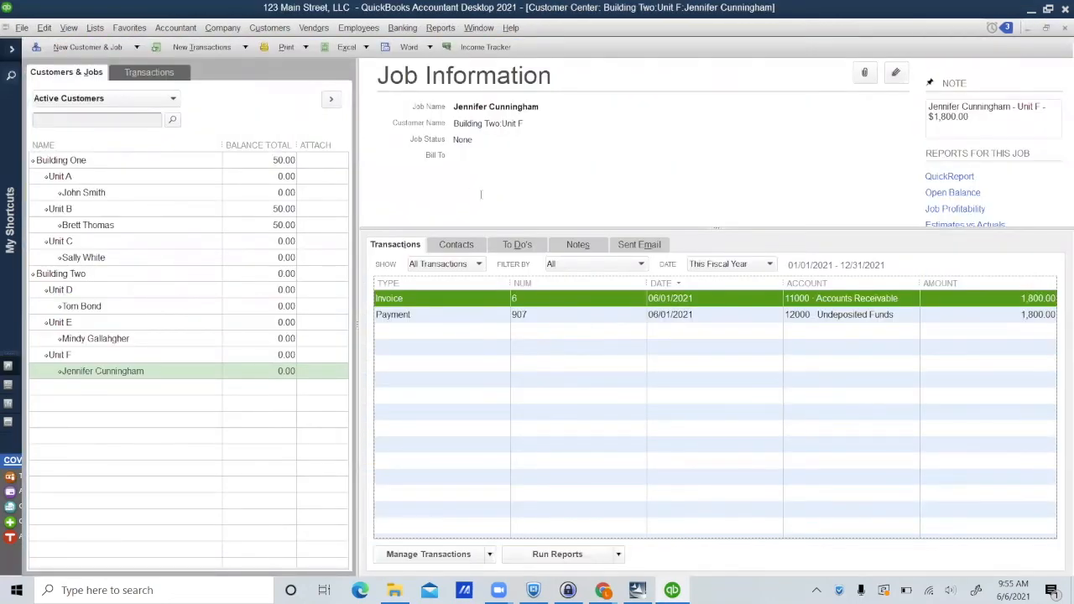
Close the customer and account lists and refresh the Profit & Loss report, turning off the refresh question for all reports and graphs.
{"action": "key", "text": "Escape"}
{"action": "key", "text": "Escape"}
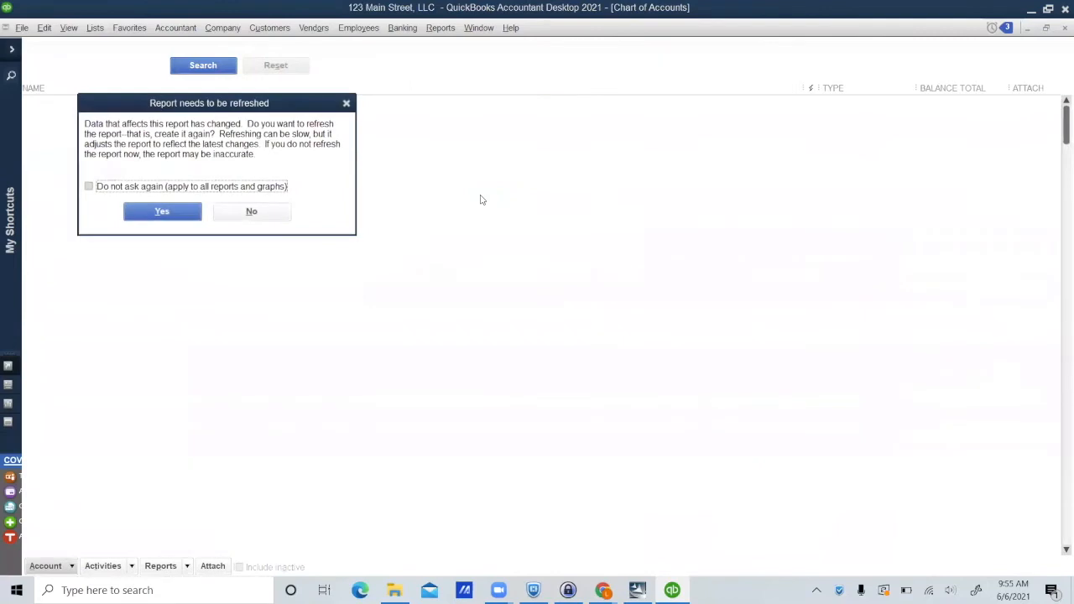
{"action": "left_click", "coordinate": [90, 187]}
{"action": "left_click", "coordinate": [163, 213]}
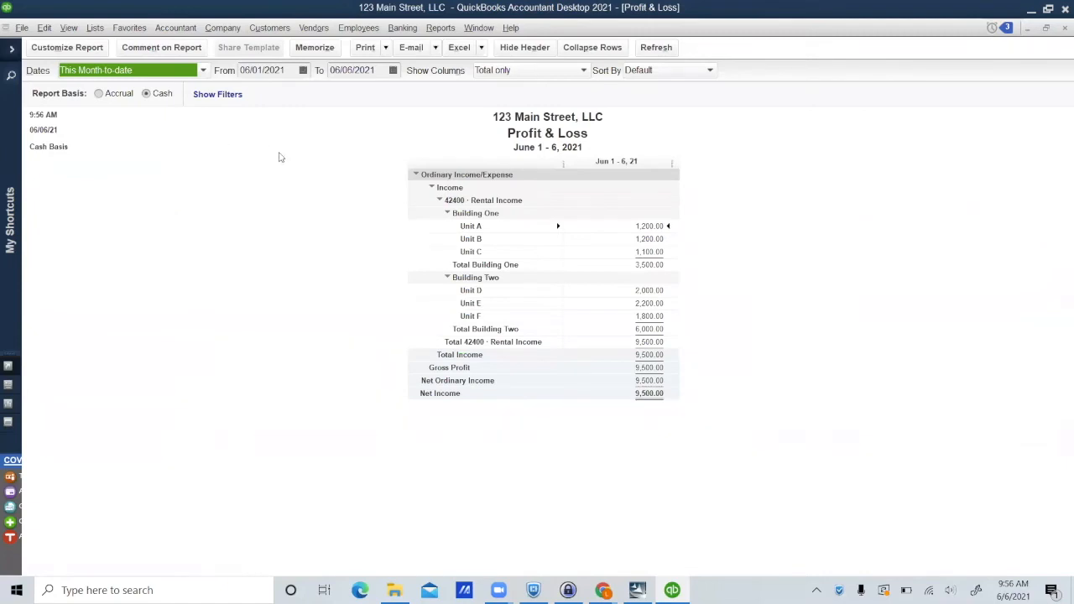
Run the Profit & Loss by Class report to review rental income for each building.
{"action": "left_click", "coordinate": [439, 28]}
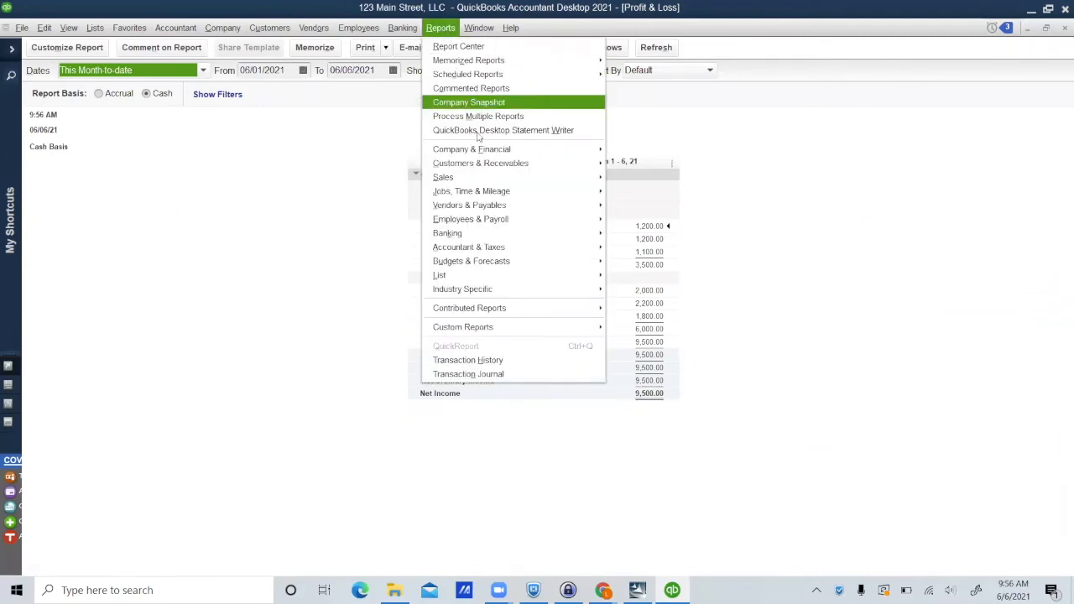
{"action": "mouse_move", "coordinate": [529, 157]}
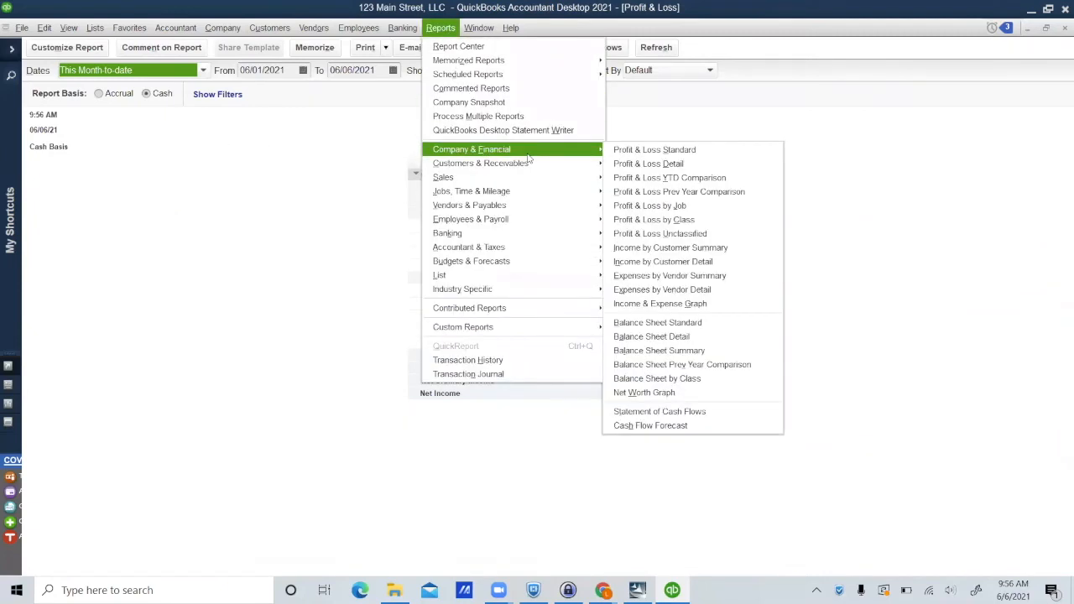
{"action": "left_click", "coordinate": [672, 219]}
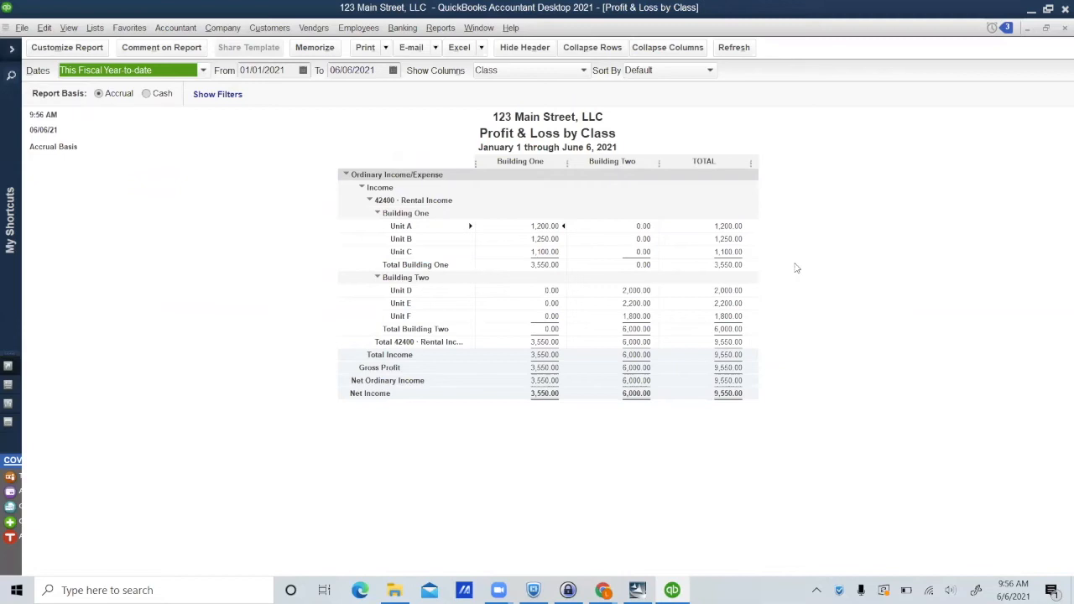
Add a bank account named "Chase - Security Deposits" to the chart of accounts and decline the bank feed setup.
{"action": "left_click", "coordinate": [95, 27]}
{"action": "left_click", "coordinate": [118, 45]}
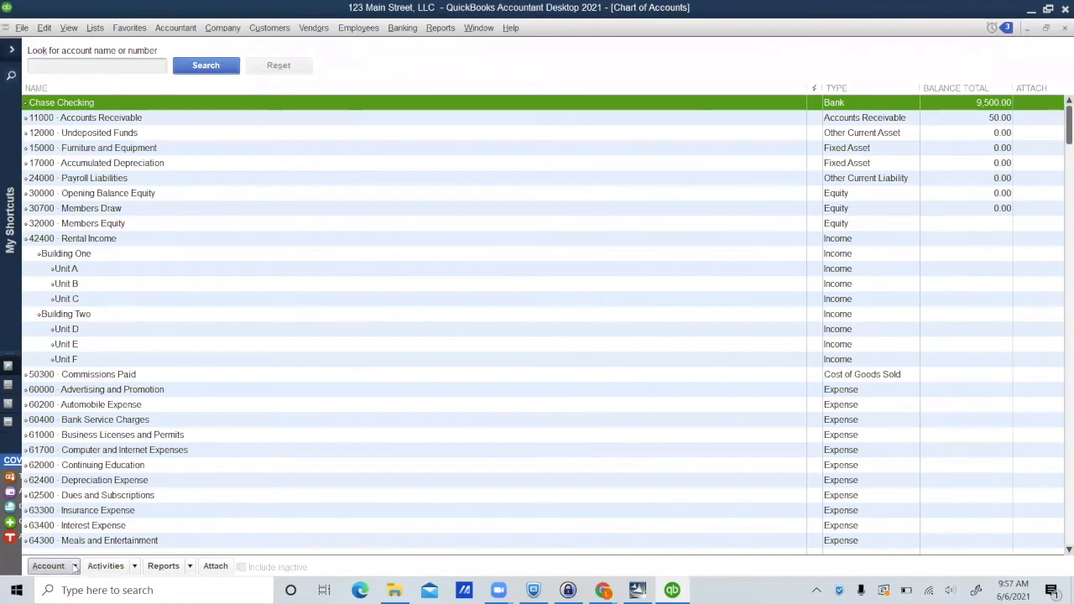
{"action": "left_click", "coordinate": [74, 567]}
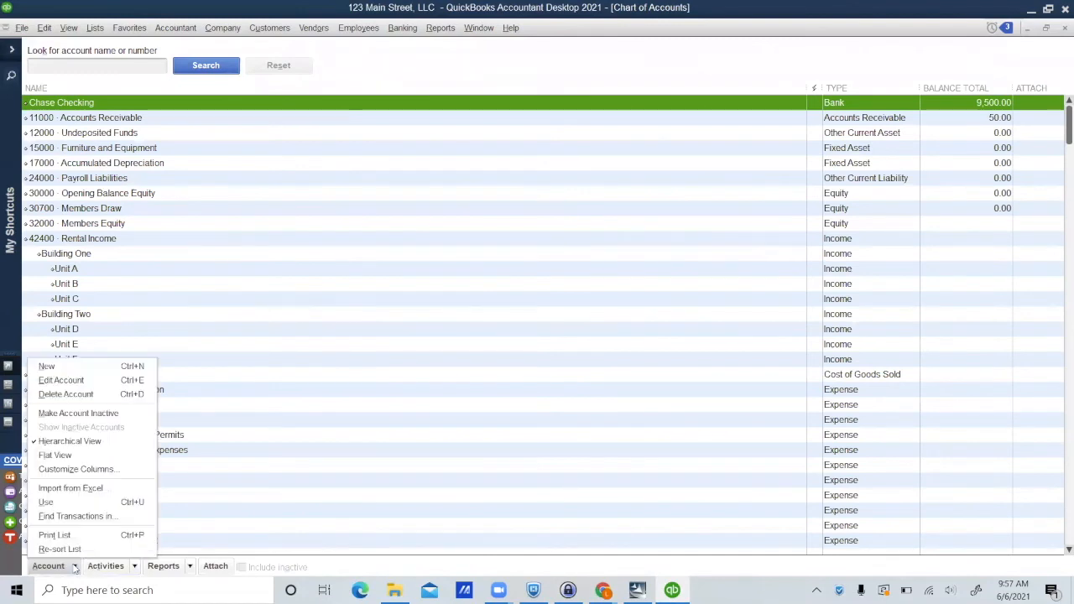
{"action": "left_click", "coordinate": [47, 367]}
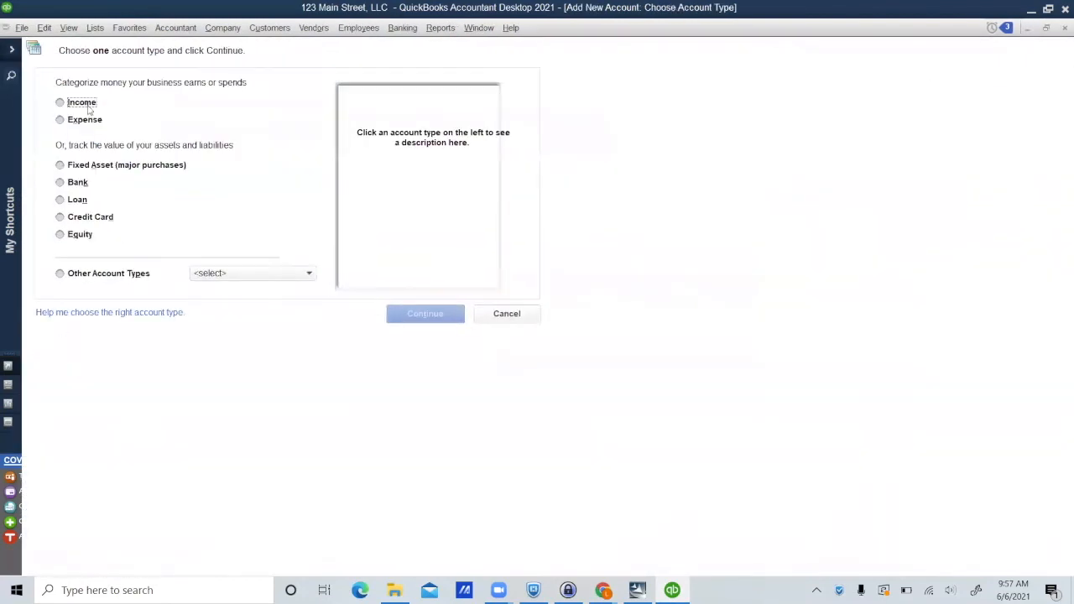
{"action": "left_click", "coordinate": [77, 183]}
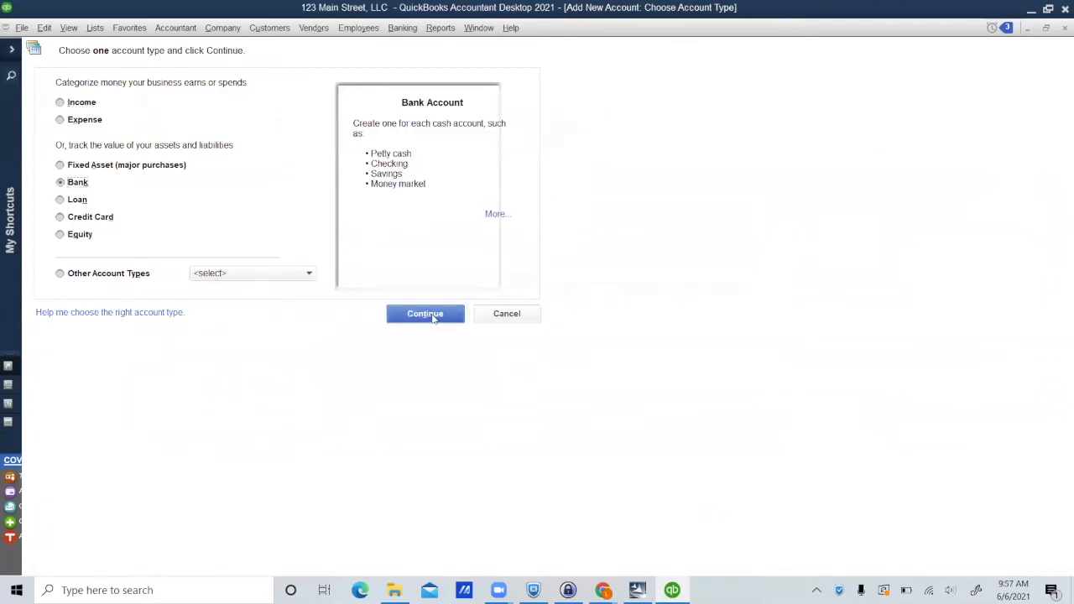
{"action": "left_click", "coordinate": [426, 314]}
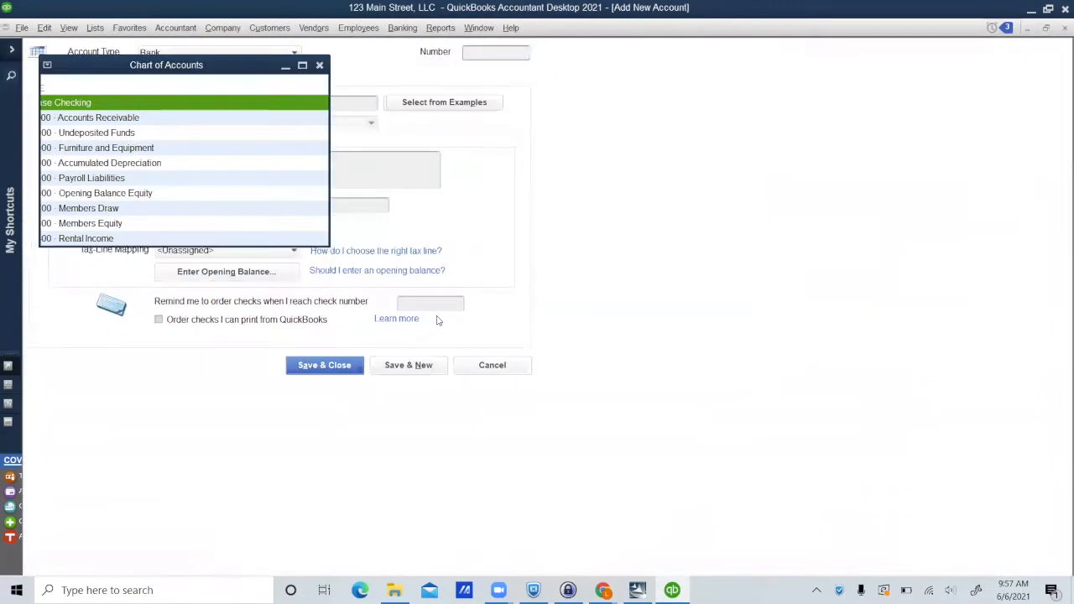
{"action": "left_click", "coordinate": [239, 102]}
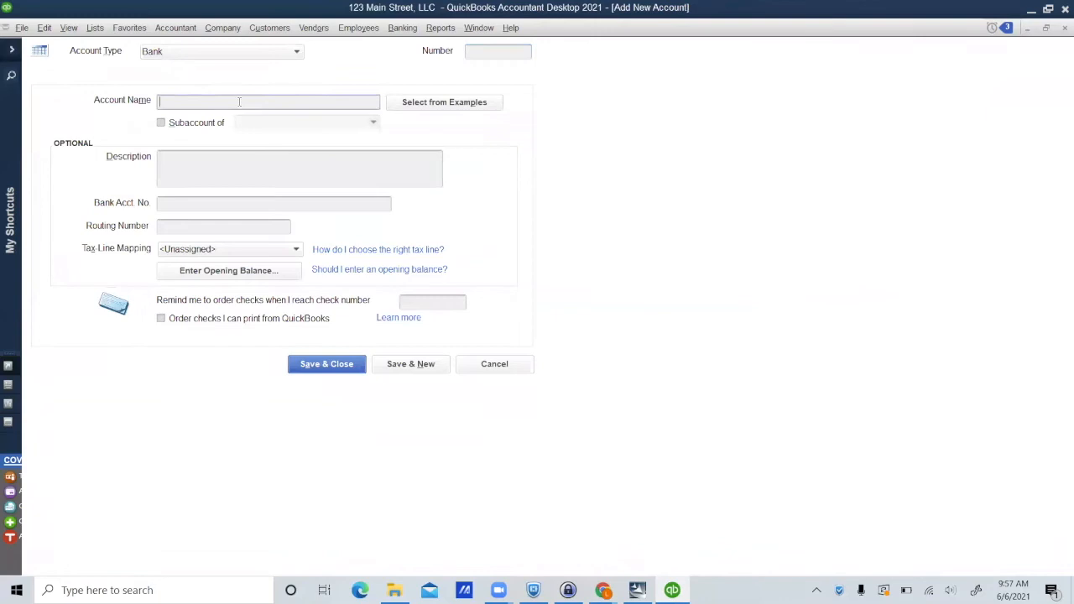
{"action": "type", "text": "Chase - Security Deposits"}
{"action": "left_click", "coordinate": [334, 366]}
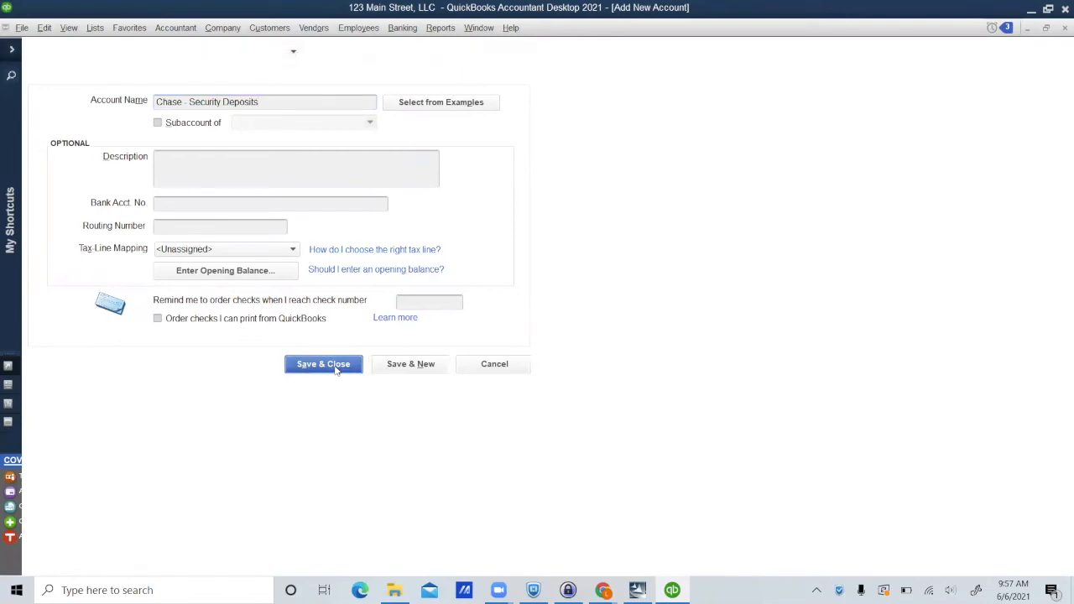
{"action": "left_click", "coordinate": [320, 231]}
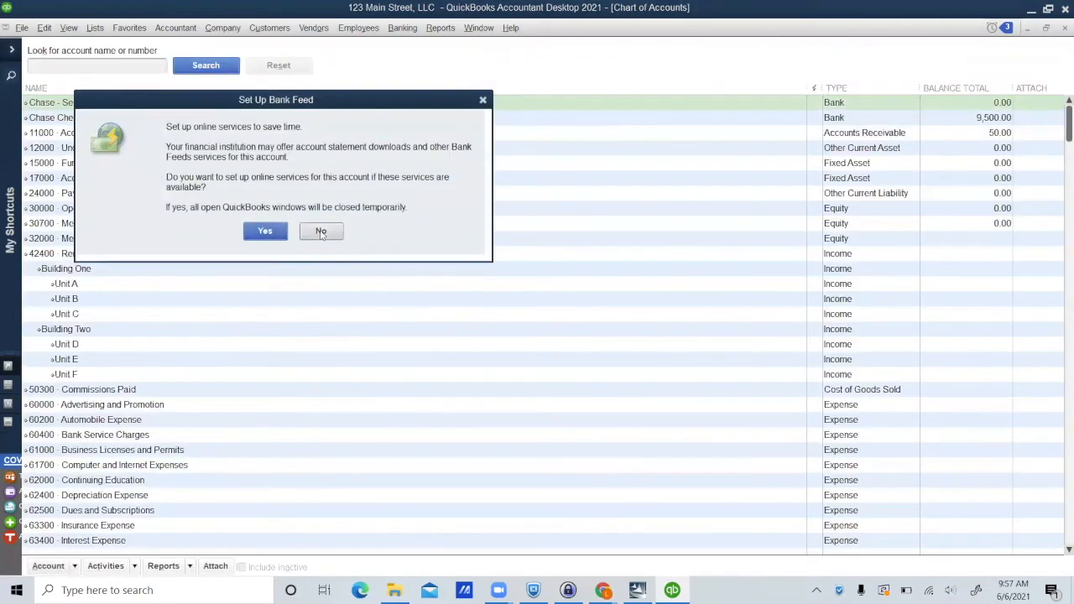
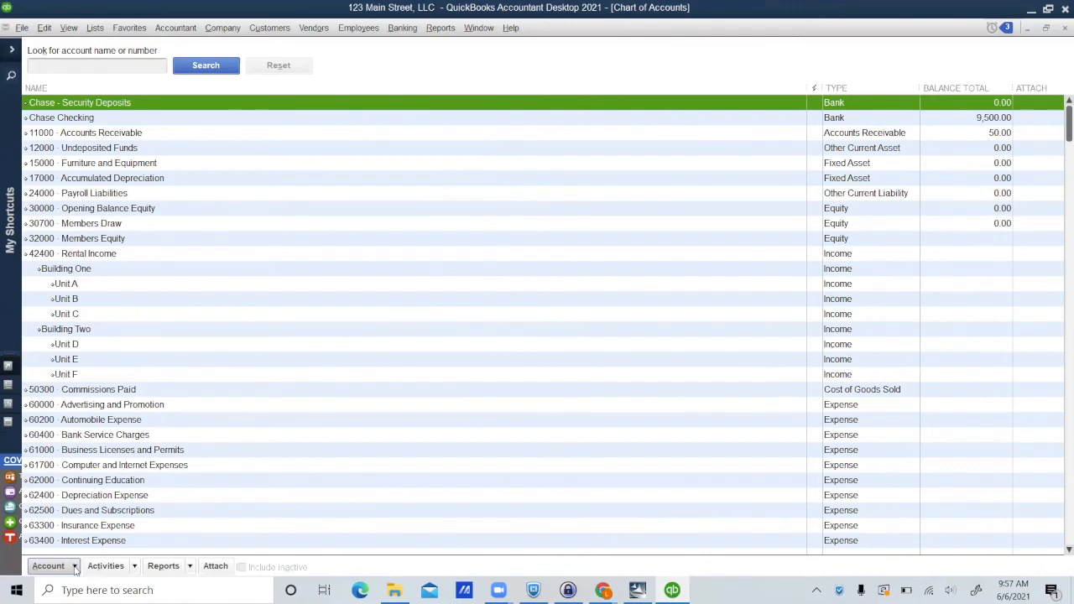
Add an Other Current Liability account named "Tenant Security Deposits" and save it, continuing with a new account.
{"action": "left_click", "coordinate": [74, 566]}
{"action": "left_click", "coordinate": [67, 370]}
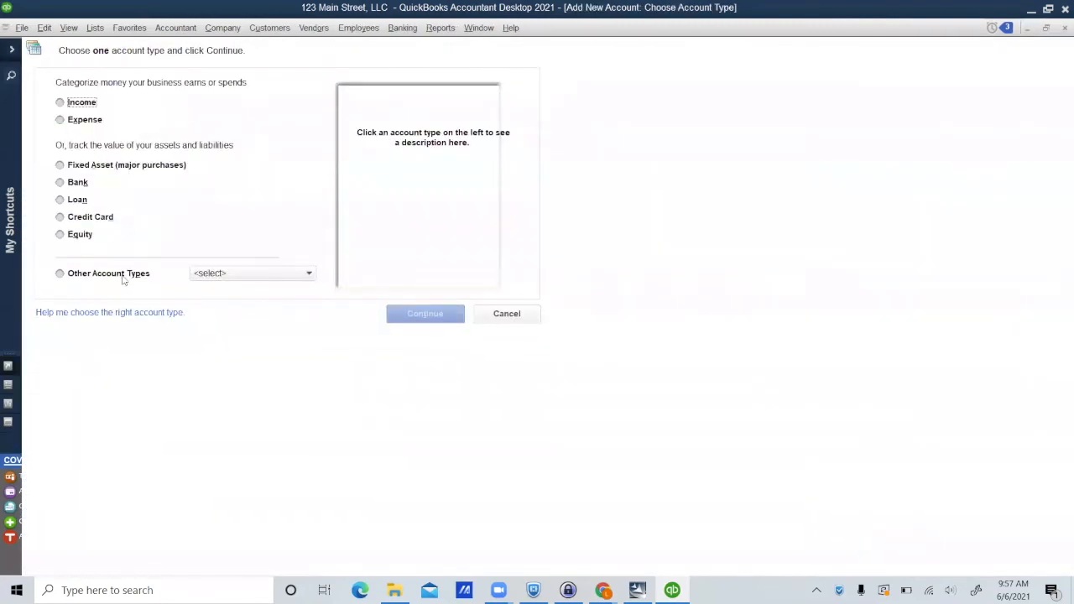
{"action": "left_click", "coordinate": [131, 274]}
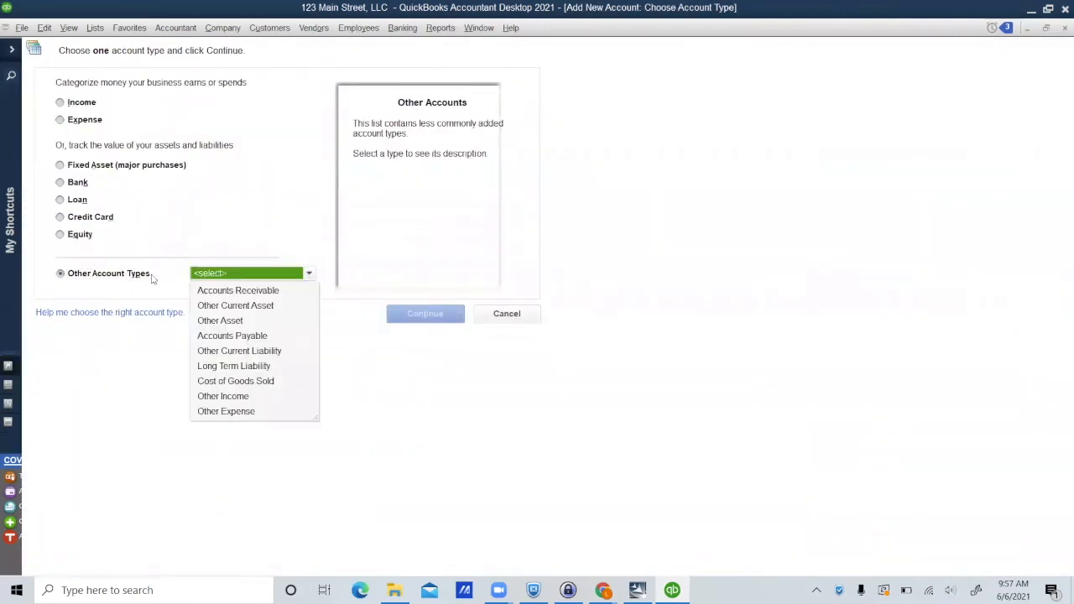
{"action": "left_click", "coordinate": [260, 352]}
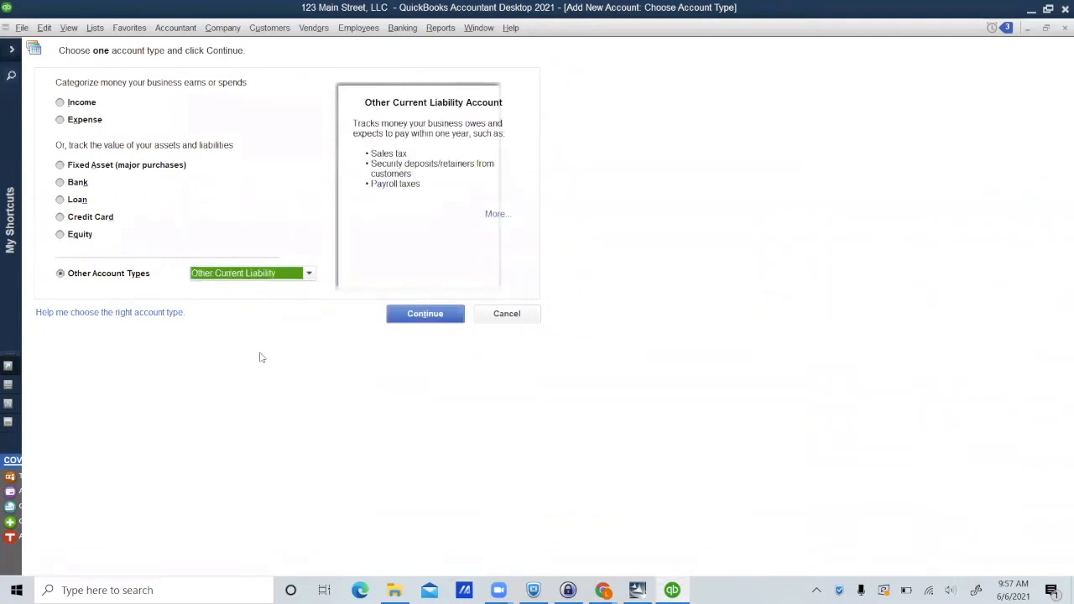
{"action": "left_click", "coordinate": [427, 317]}
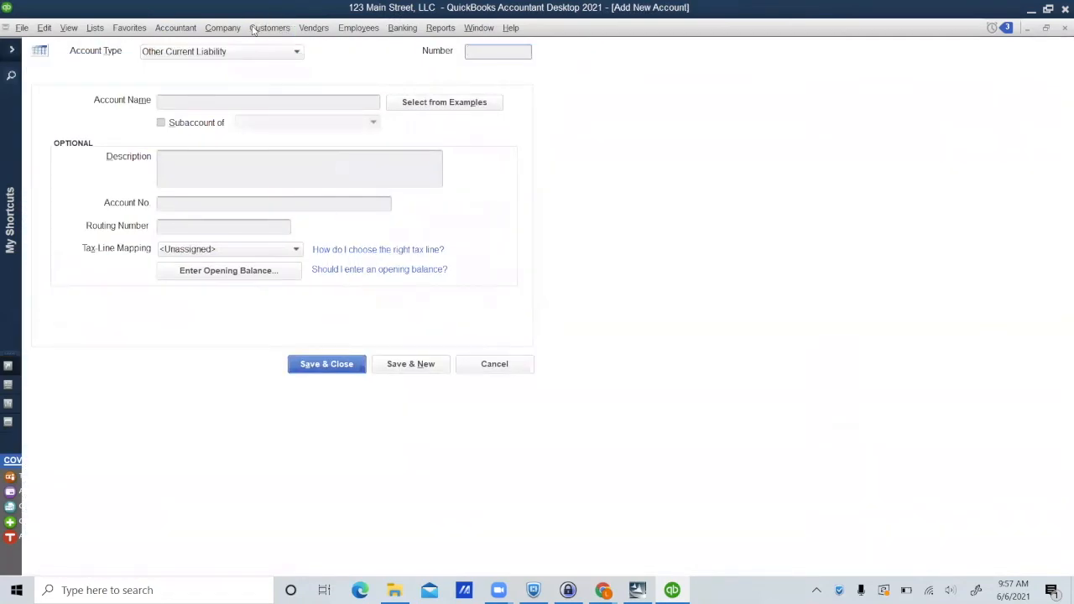
{"action": "left_click", "coordinate": [252, 102]}
{"action": "type", "text": "Tenant Security Deposits"}
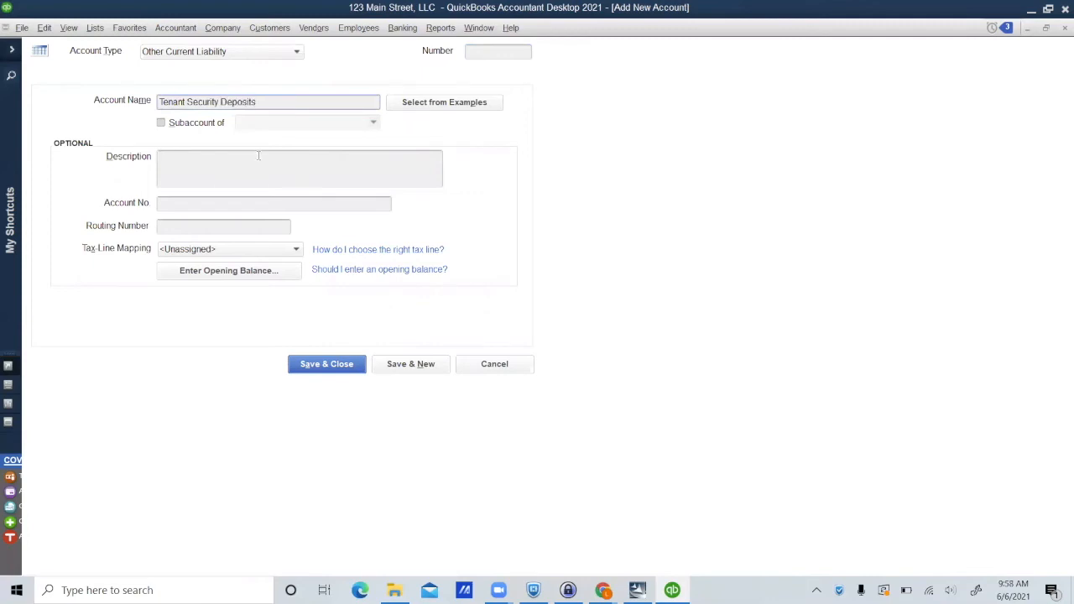
{"action": "left_click", "coordinate": [409, 364]}
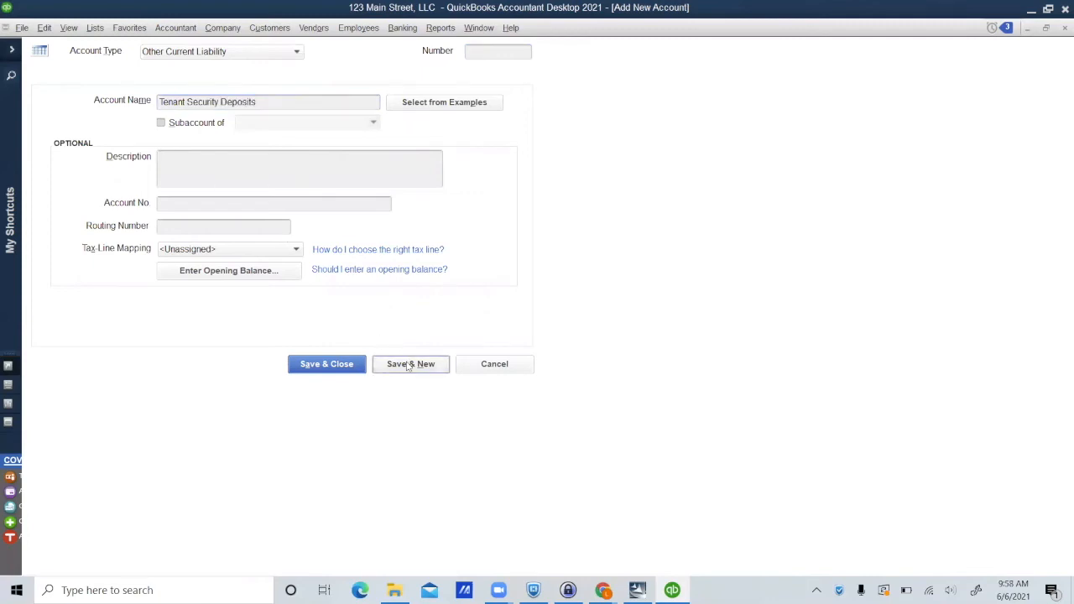
Add the liability subaccount "Unit A - Security Deposit" under Tenant Security Deposits and save it, continuing with a new account.
{"action": "left_click", "coordinate": [162, 123]}
{"action": "left_click", "coordinate": [268, 122]}
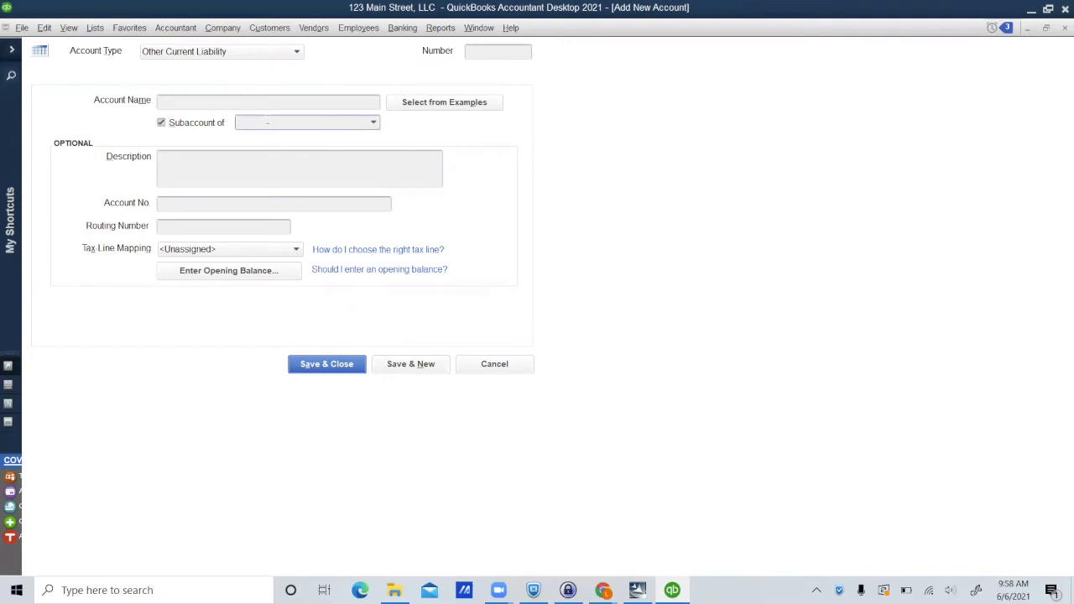
{"action": "type", "text": "Tenant Security Deposits"}
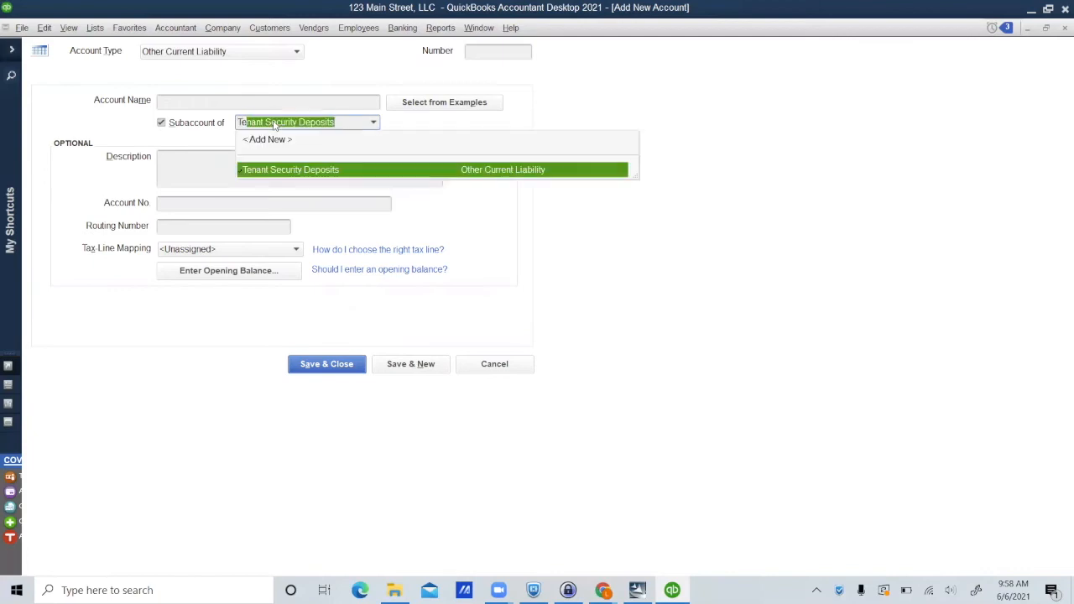
{"action": "left_click", "coordinate": [269, 102]}
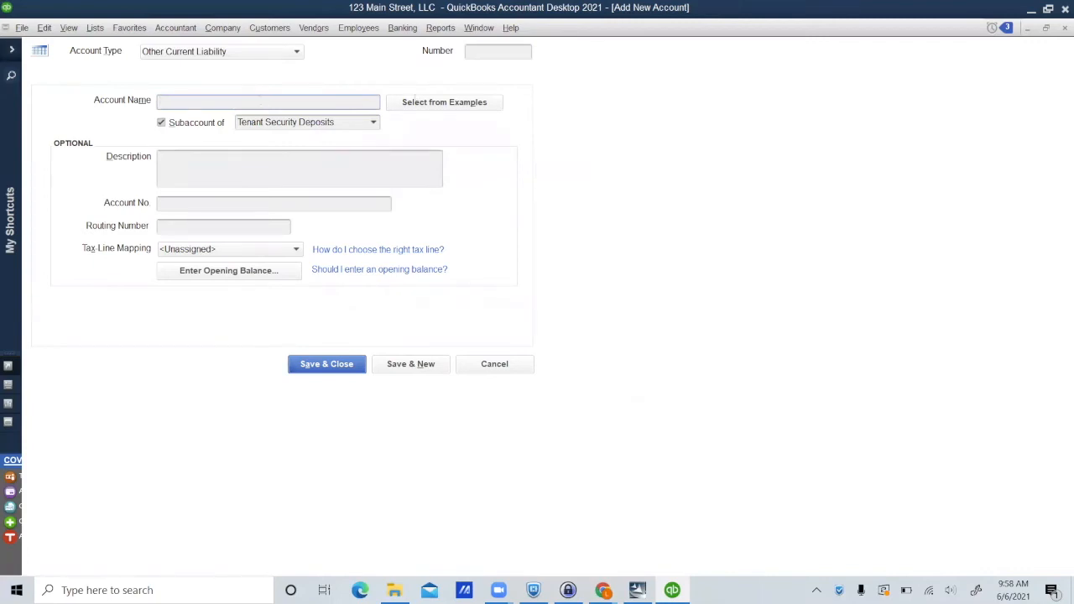
{"action": "type", "text": "Unit A - Security Deposit"}
{"action": "left_click", "coordinate": [429, 367]}
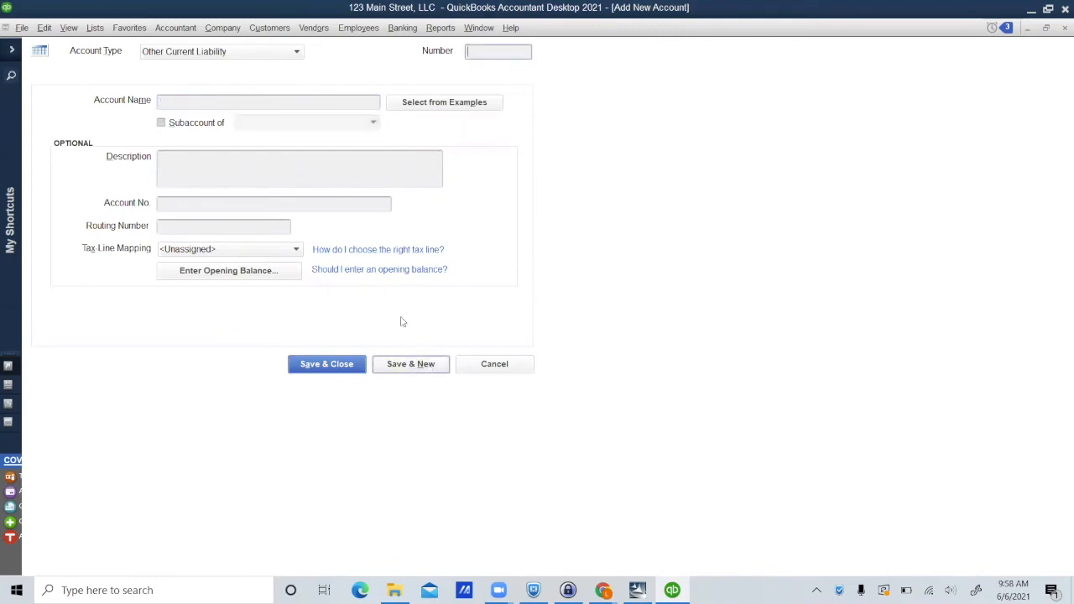
Add the liability subaccount "Unit B - Tenant Security" under Tenant Security Deposits and save it, continuing with a new account.
{"action": "left_click", "coordinate": [174, 124]}
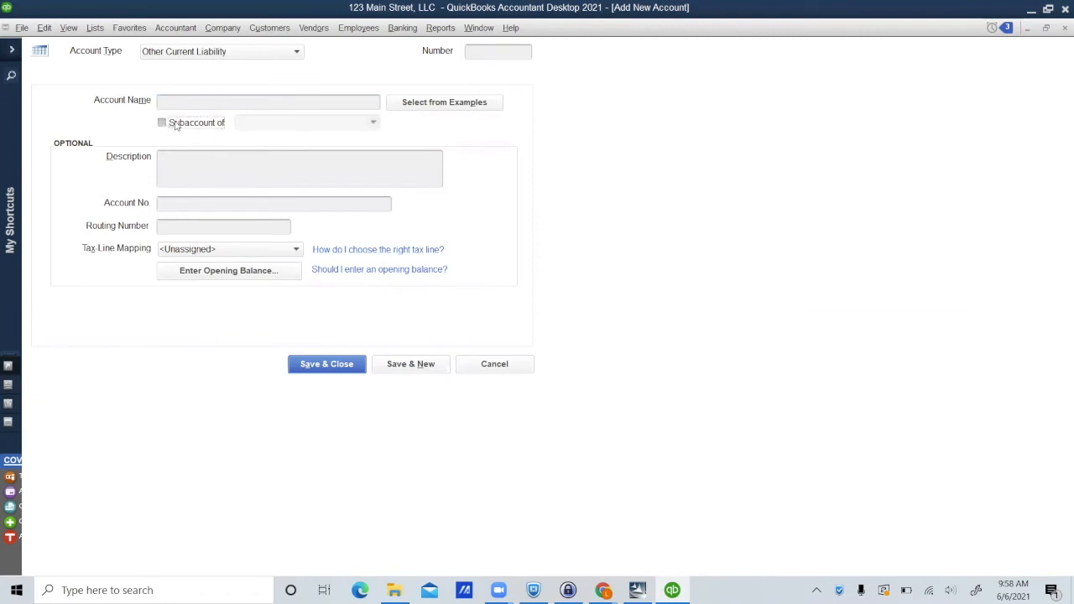
{"action": "left_click", "coordinate": [162, 122]}
{"action": "left_click", "coordinate": [265, 124]}
{"action": "type", "text": "Tenant Security Deposits"}
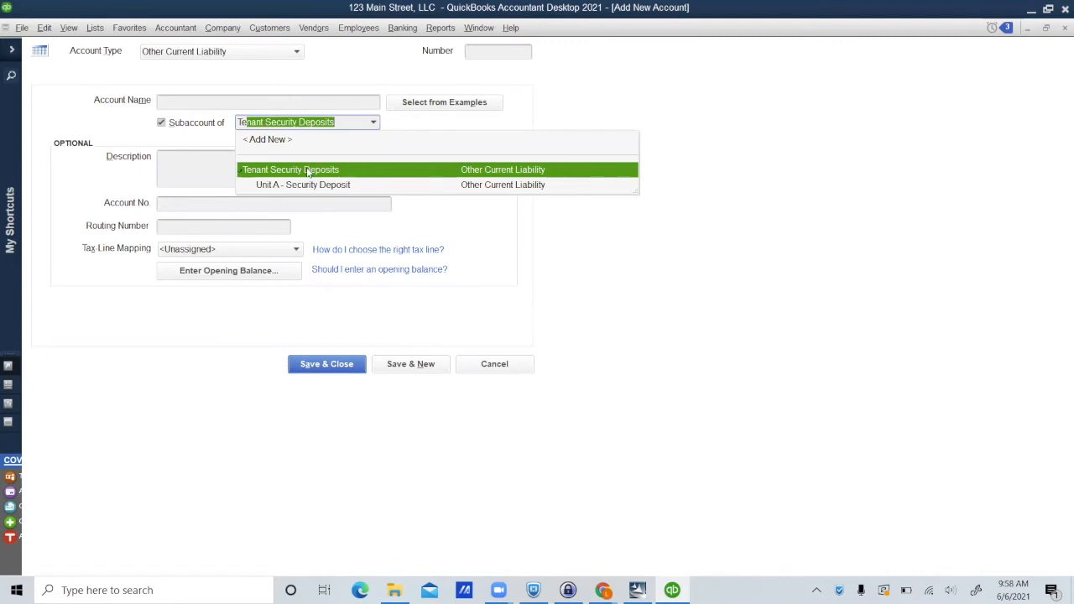
{"action": "left_click", "coordinate": [308, 171]}
{"action": "left_click", "coordinate": [283, 104]}
{"action": "type", "text": "Unit B - Tenant S"}
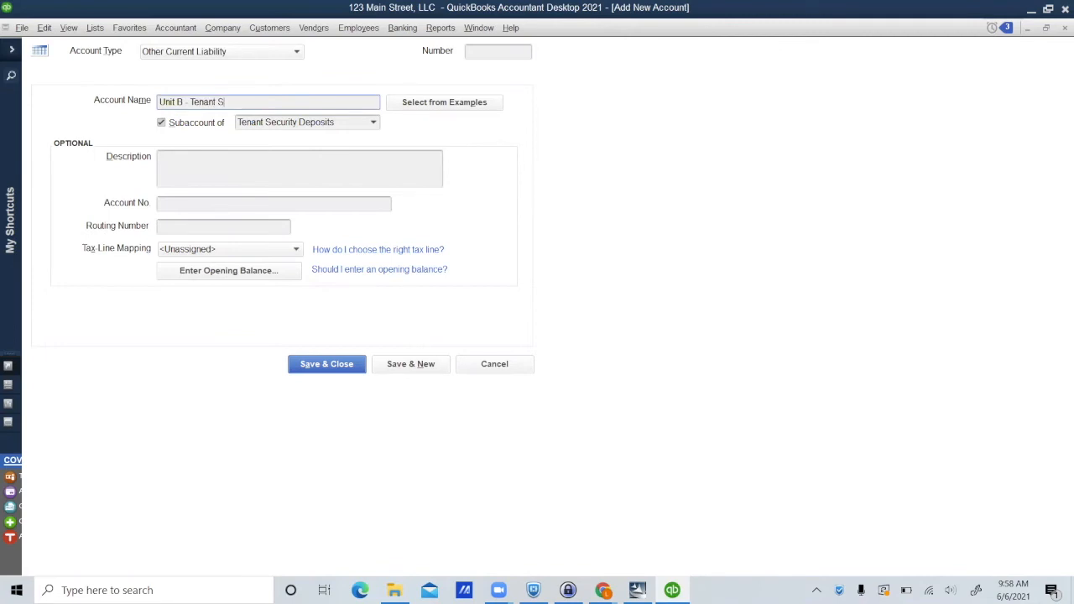
{"action": "type", "text": "ecurity Deposi"}
{"action": "key", "text": "BackSpace"}
{"action": "key", "text": "BackSpace"}
{"action": "key", "text": "BackSpace"}
{"action": "key", "text": "BackSpace"}
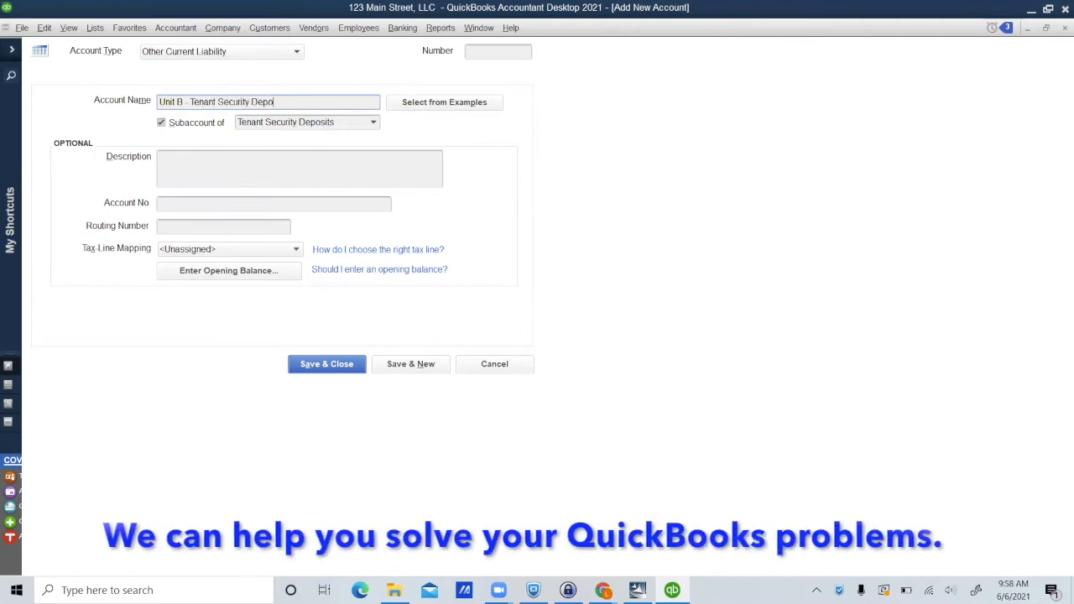
{"action": "key", "text": "BackSpace"}
{"action": "key", "text": "BackSpace"}
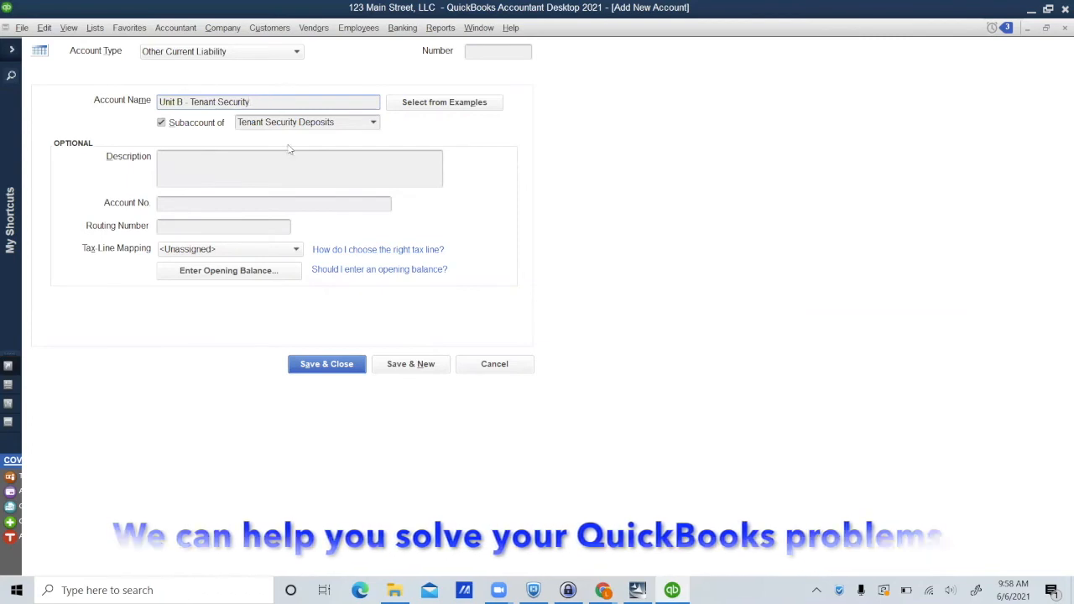
{"action": "left_click", "coordinate": [431, 367]}
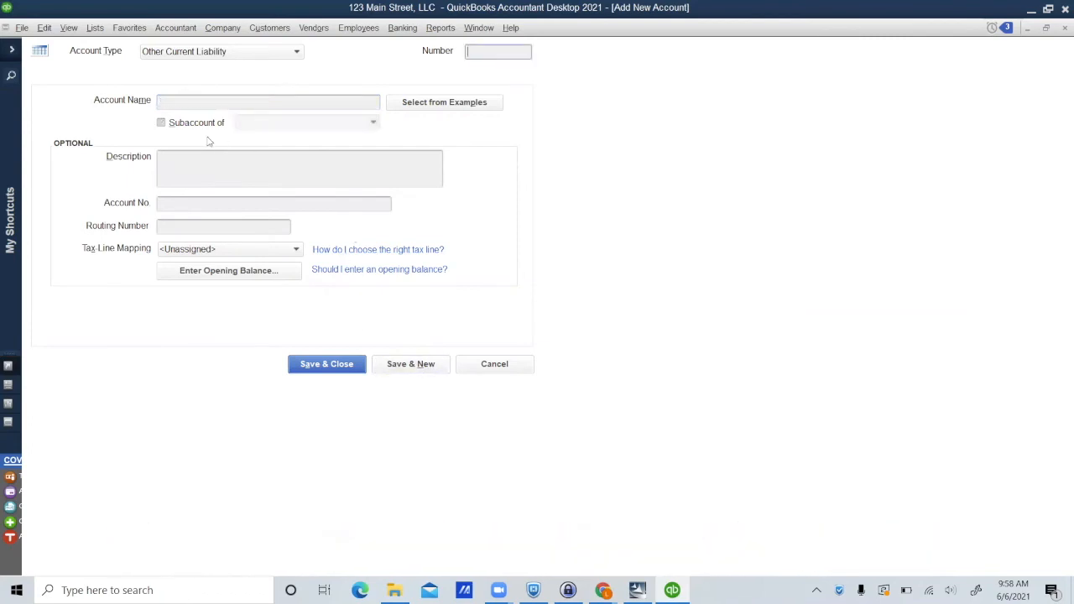
Add the liability subaccount "Unit C - Security Deposit" under Tenant Security Deposits, then save it and return to the chart of accounts.
{"action": "left_click", "coordinate": [162, 123]}
{"action": "type", "text": "Tenant Security Deposits"}
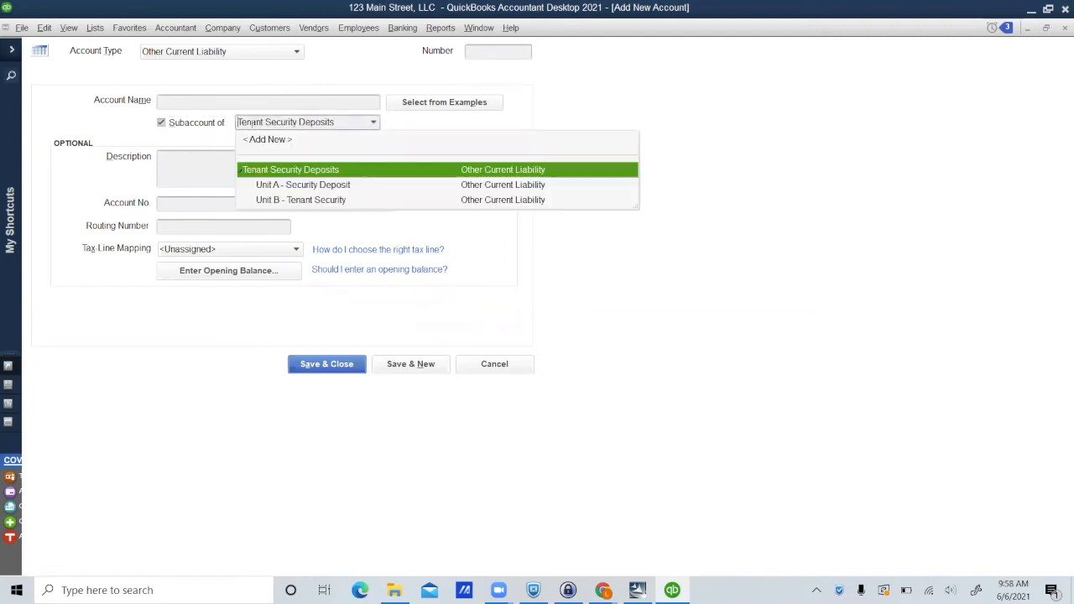
{"action": "left_click", "coordinate": [241, 100]}
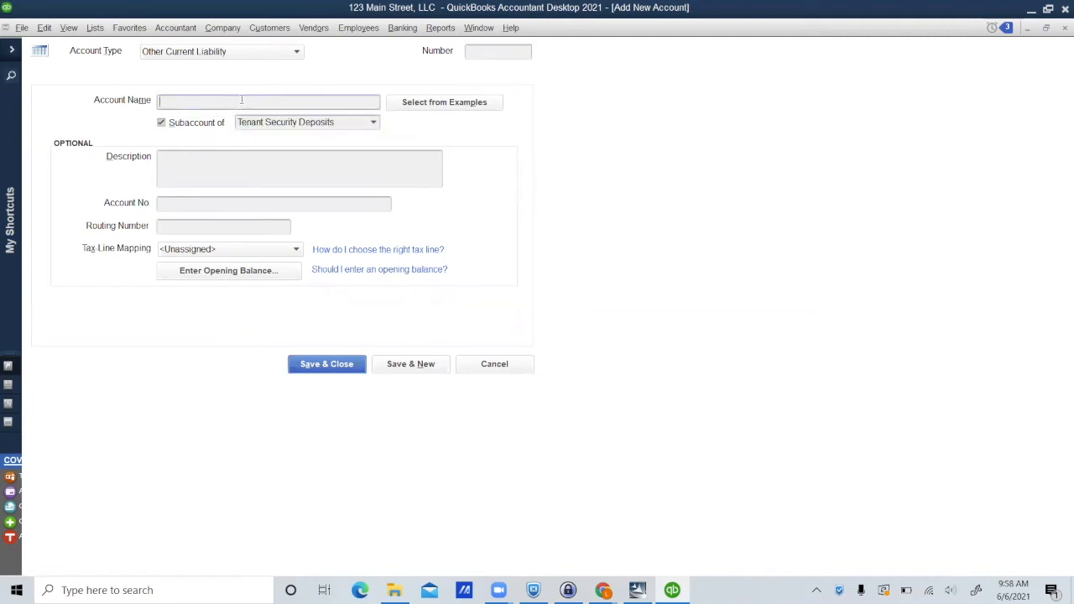
{"action": "type", "text": "Unit C - Security Deposit"}
{"action": "left_click", "coordinate": [342, 370]}
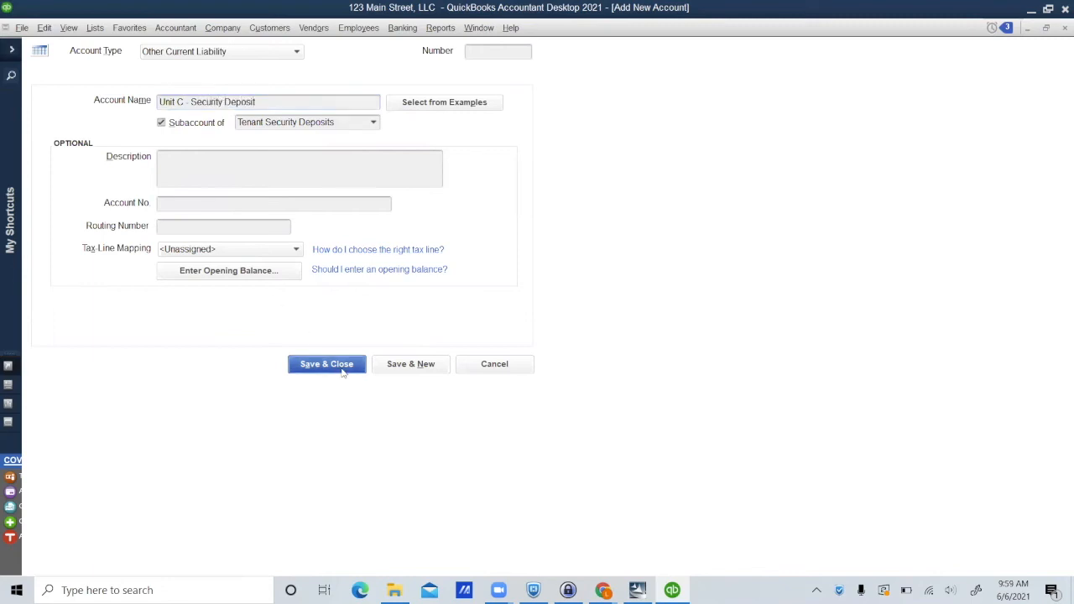
{"action": "scroll", "coordinate": [342, 372], "scroll_direction": "up", "scroll_amount": 3}
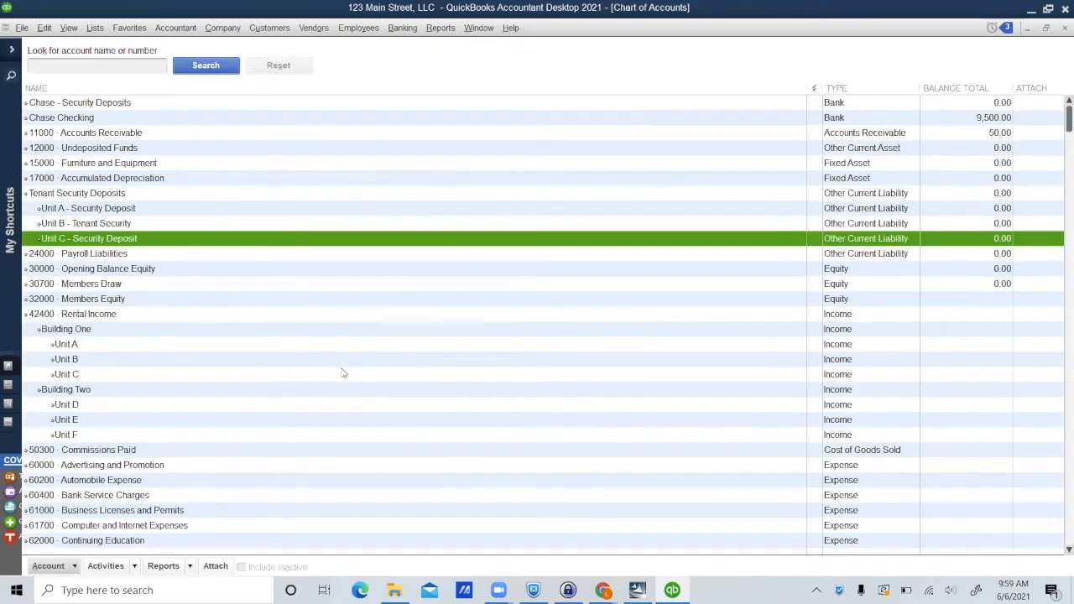
In the Item List, create a service item "Sec. - Unit A" linked to the "Unit A - Security Deposit" liability account.
{"action": "left_click", "coordinate": [95, 29]}
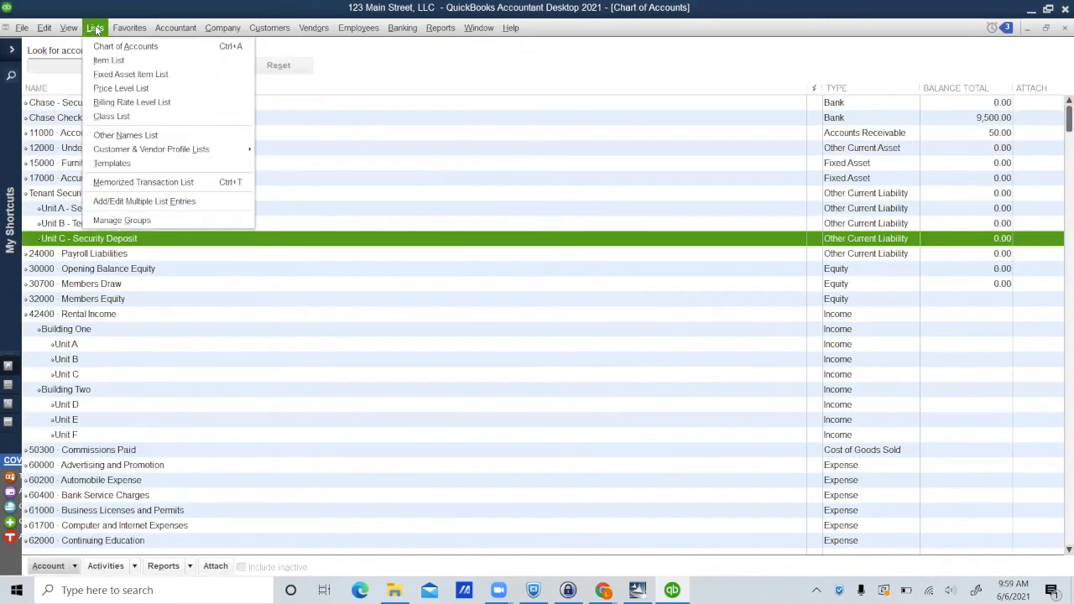
{"action": "left_click", "coordinate": [108, 60]}
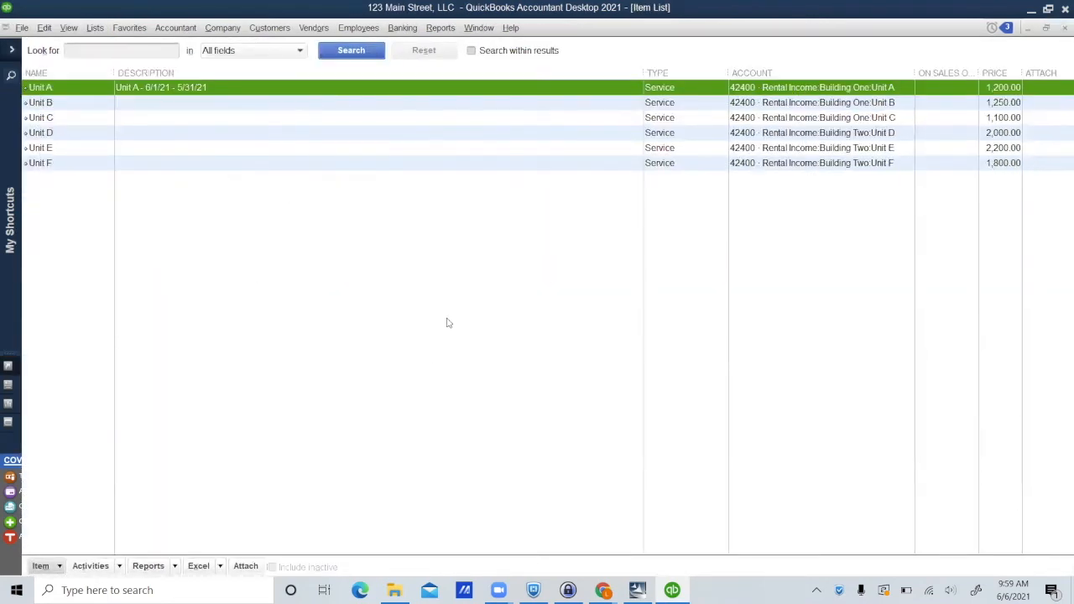
{"action": "left_click", "coordinate": [60, 569]}
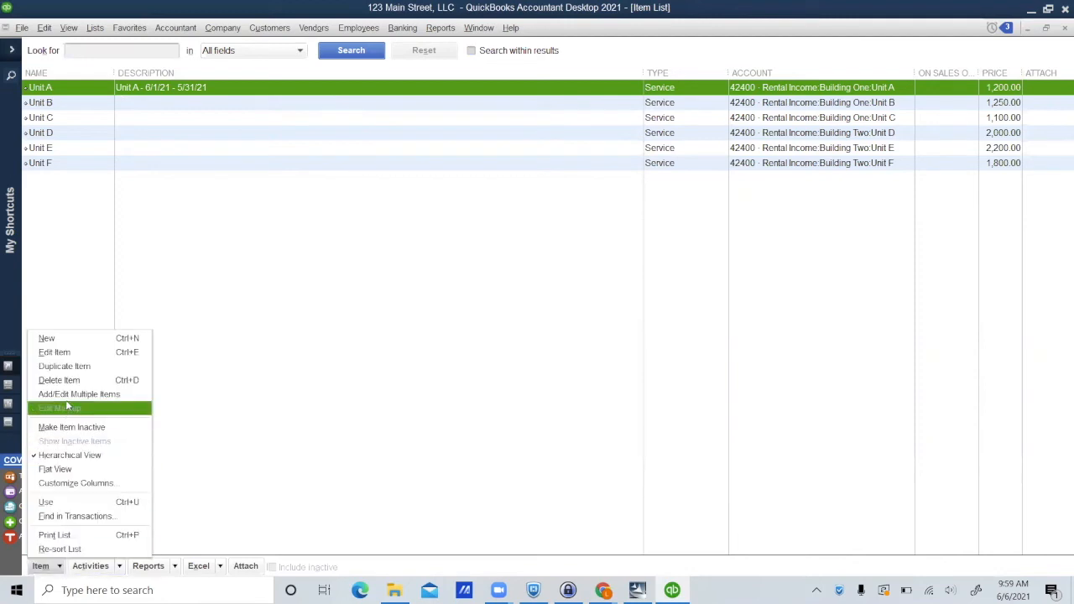
{"action": "left_click", "coordinate": [65, 342]}
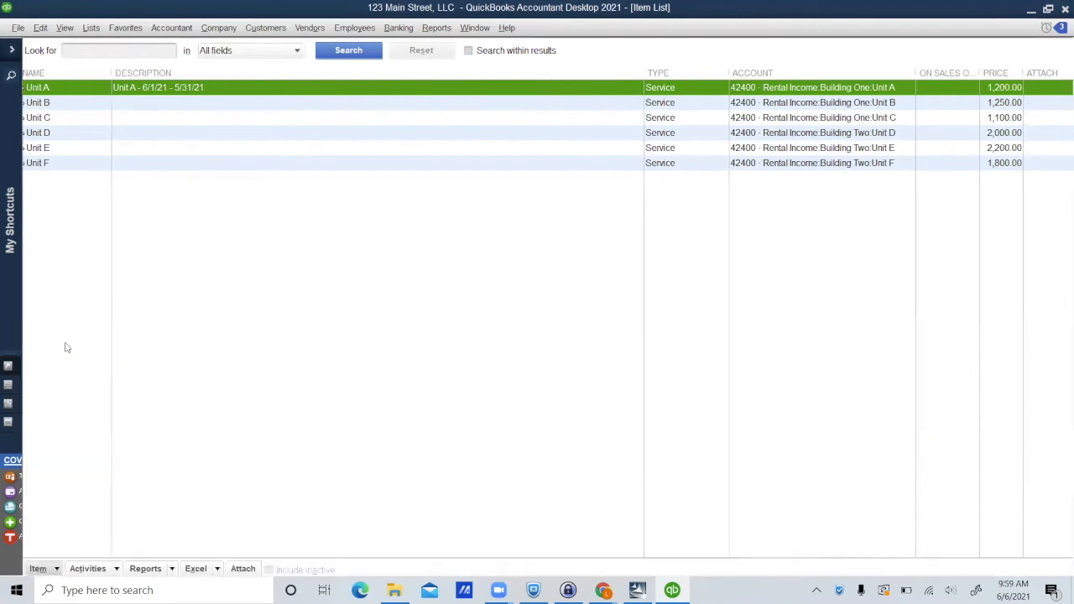
{"action": "left_click", "coordinate": [244, 86]}
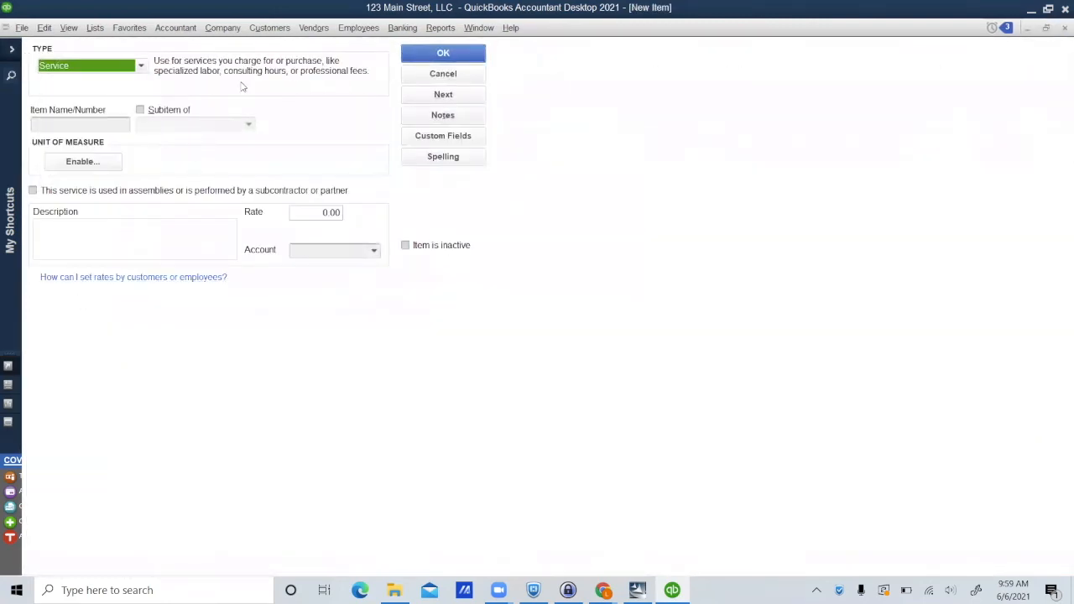
{"action": "left_click", "coordinate": [67, 124]}
{"action": "type", "text": "Sec"}
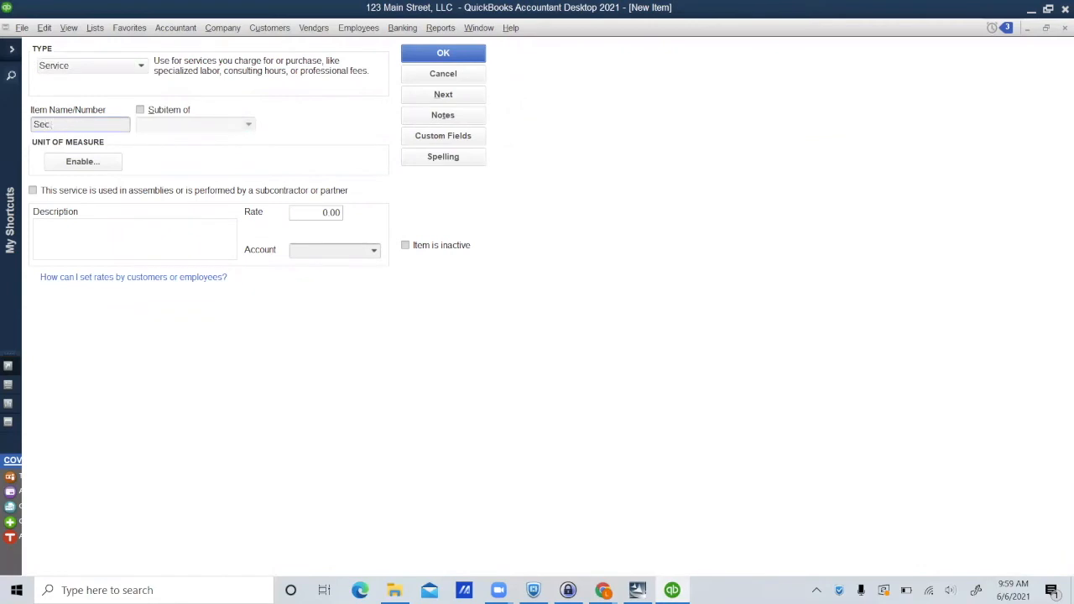
{"action": "type", "text": ". - Unit A"}
{"action": "left_click", "coordinate": [374, 250]}
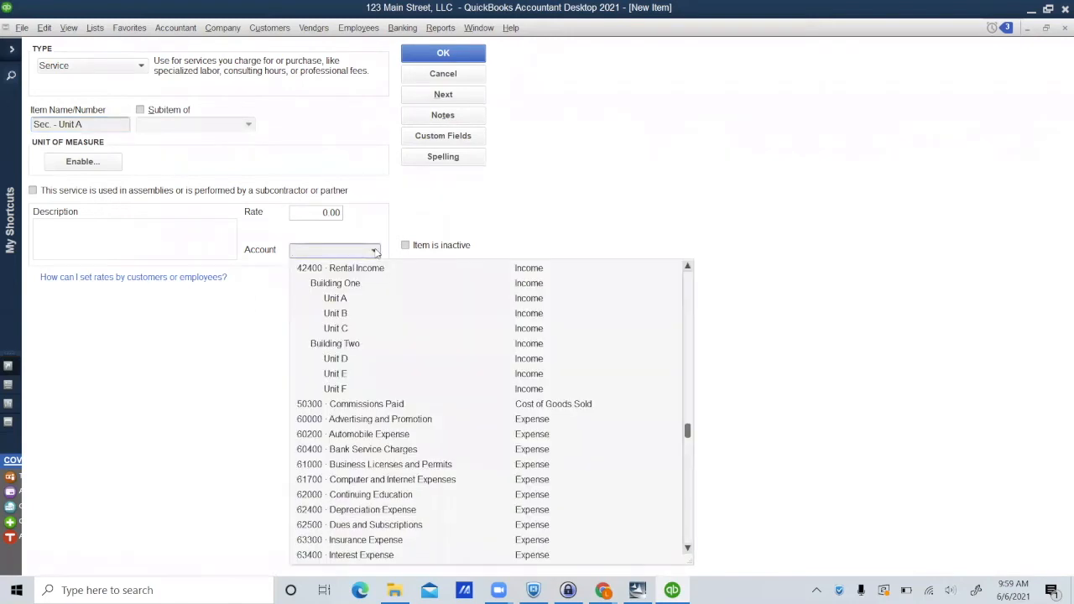
{"action": "type", "text": "se"}
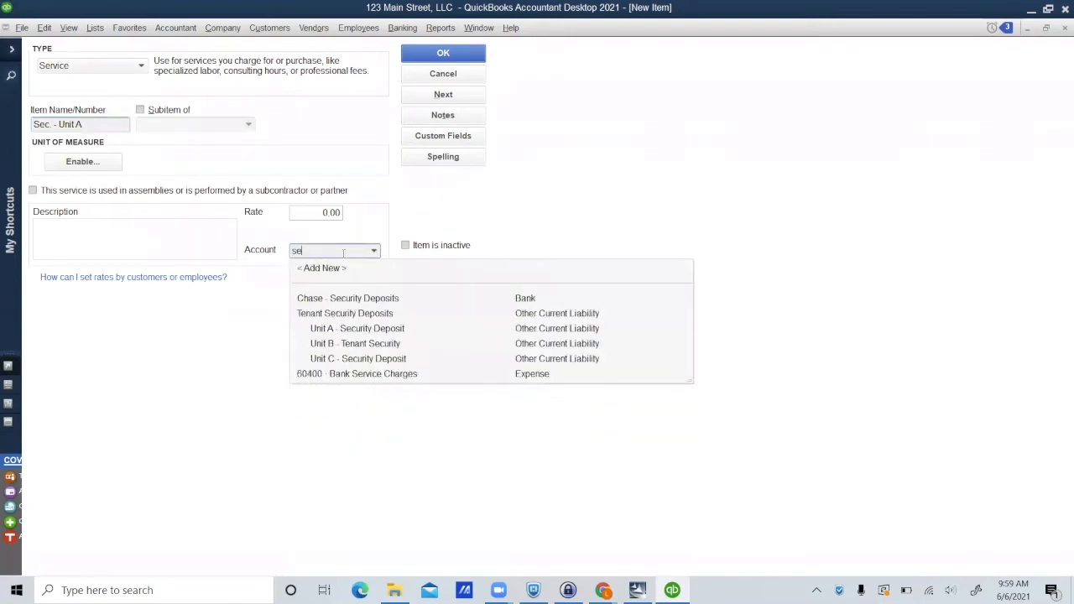
{"action": "left_click", "coordinate": [380, 331]}
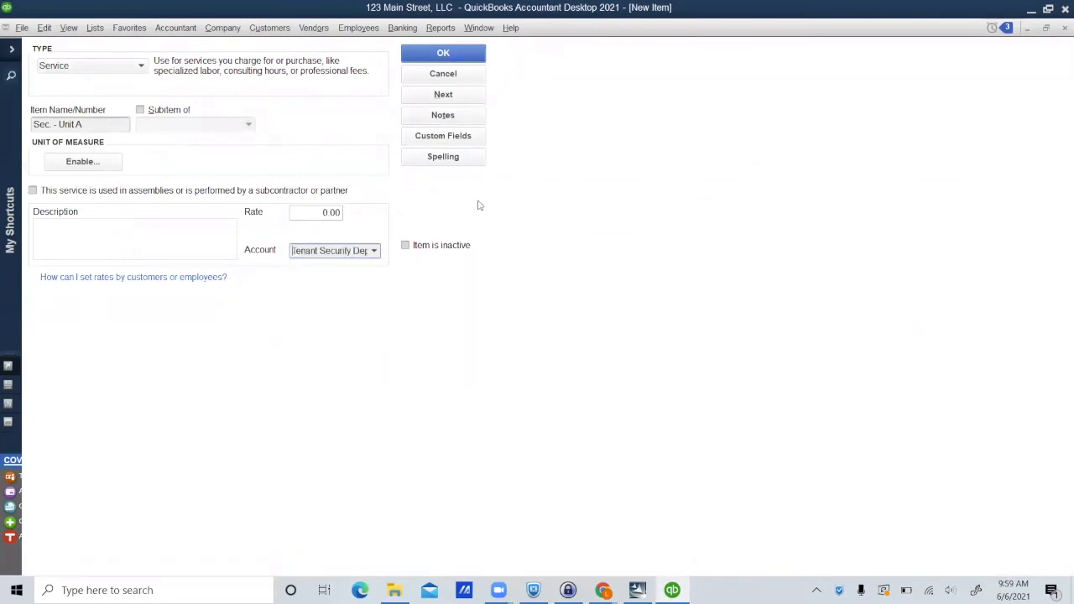
{"action": "left_click", "coordinate": [444, 54]}
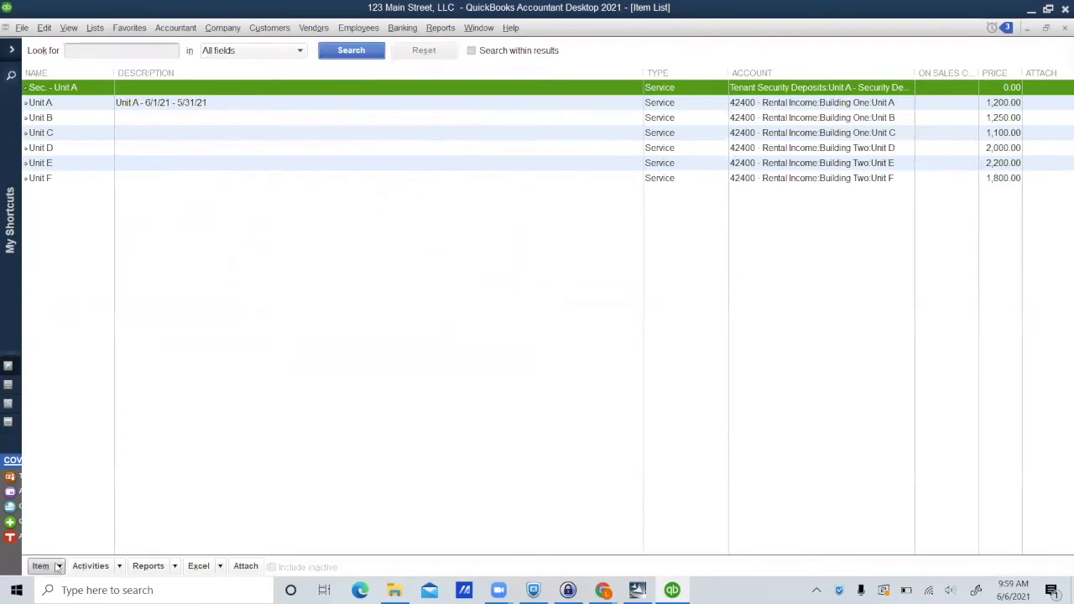
Create a service item "Sec - Unit B" linked to the "Unit B - Tenant Security" liability account.
{"action": "left_click", "coordinate": [58, 567]}
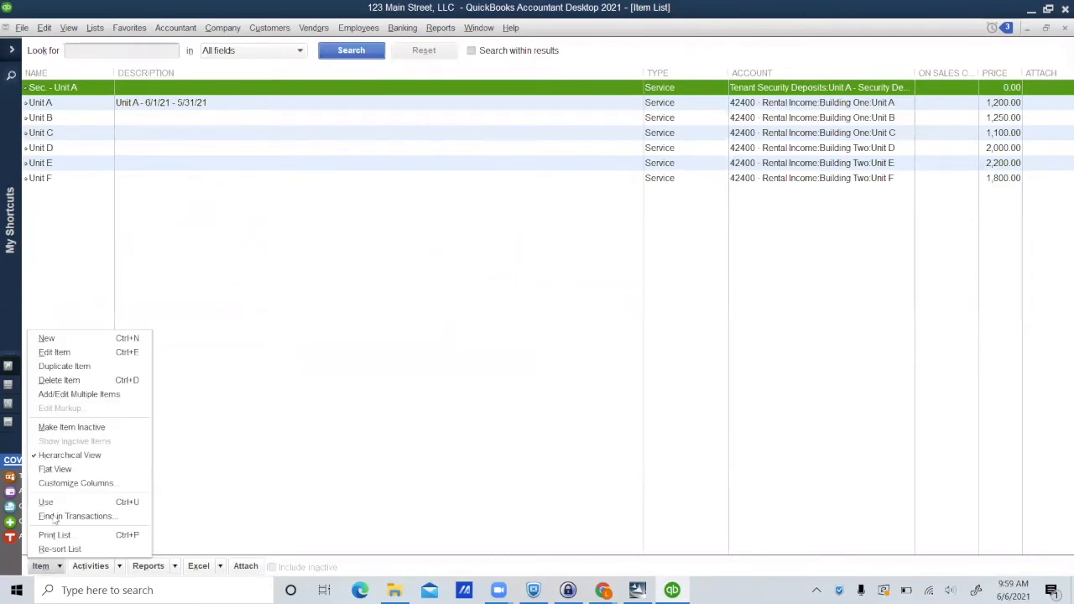
{"action": "left_click", "coordinate": [102, 343]}
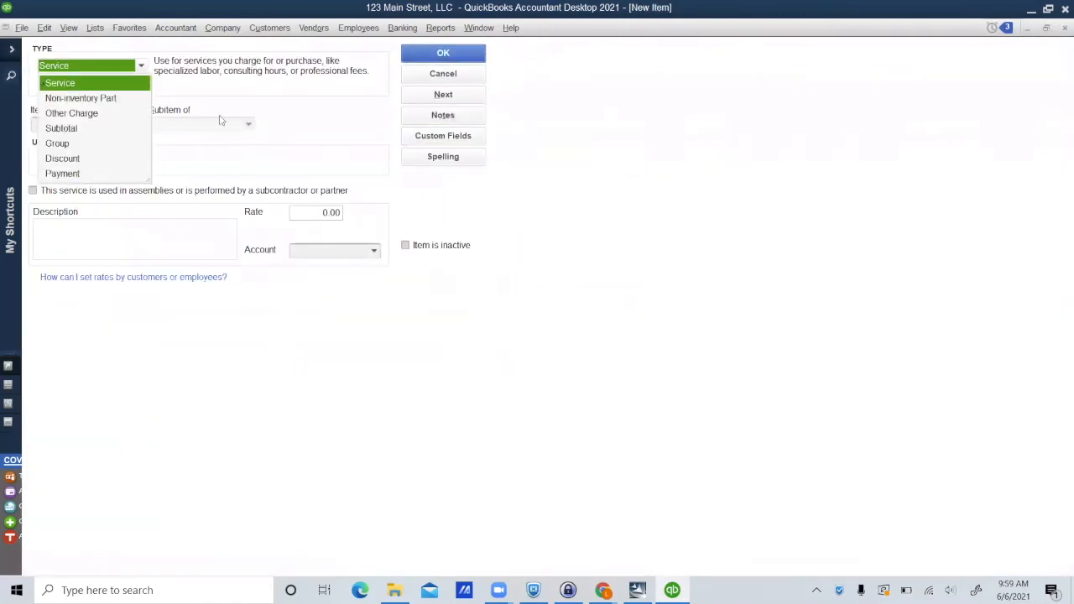
{"action": "left_click", "coordinate": [238, 83]}
{"action": "left_click", "coordinate": [80, 124]}
{"action": "type", "text": "Sec - Unit B"}
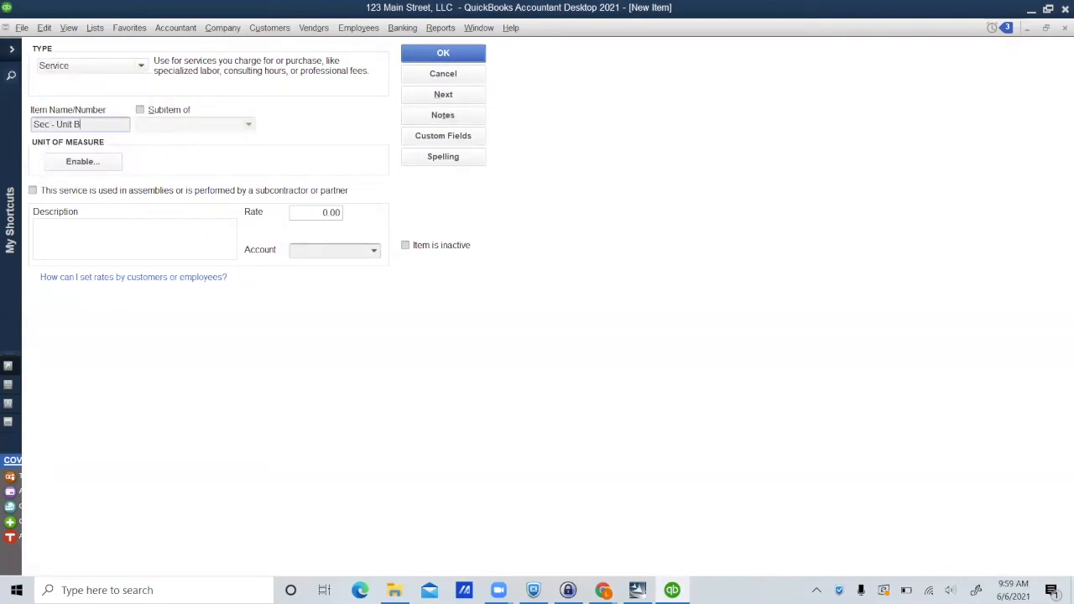
{"action": "left_click", "coordinate": [312, 249]}
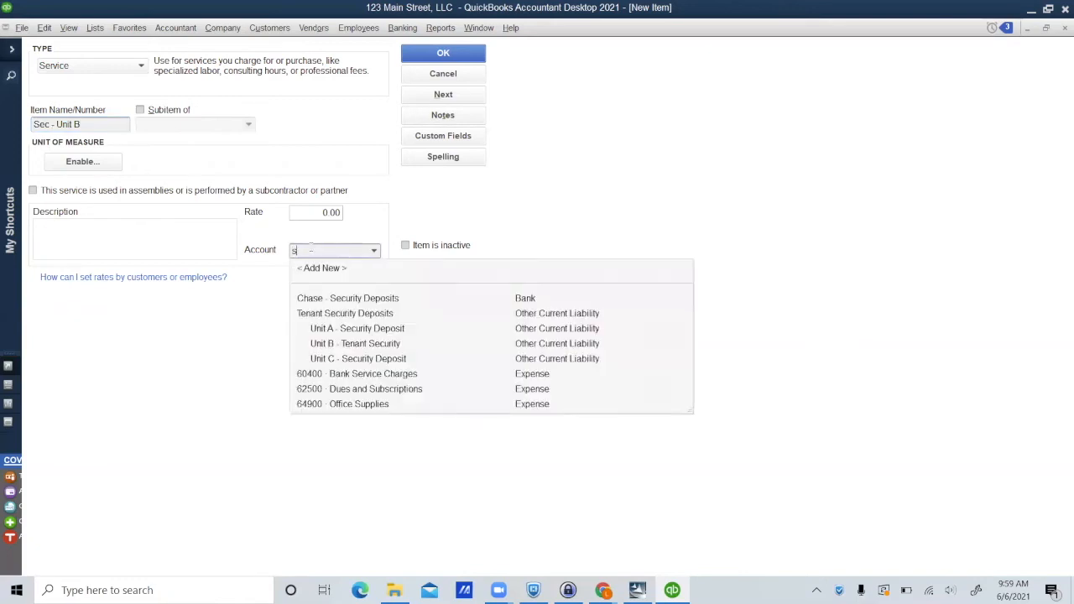
{"action": "left_click", "coordinate": [358, 344]}
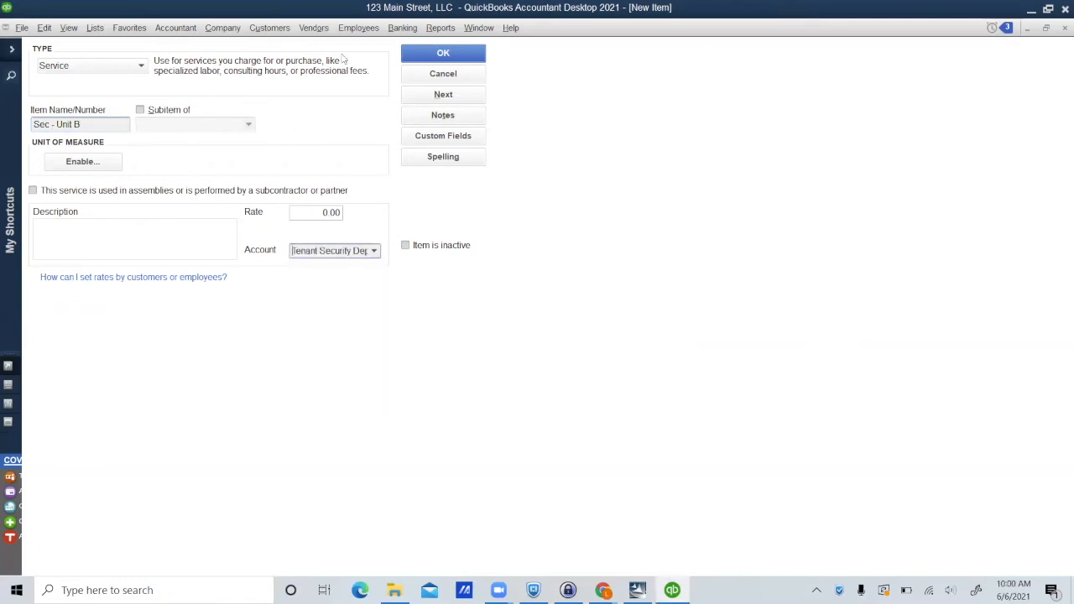
{"action": "left_click", "coordinate": [443, 54]}
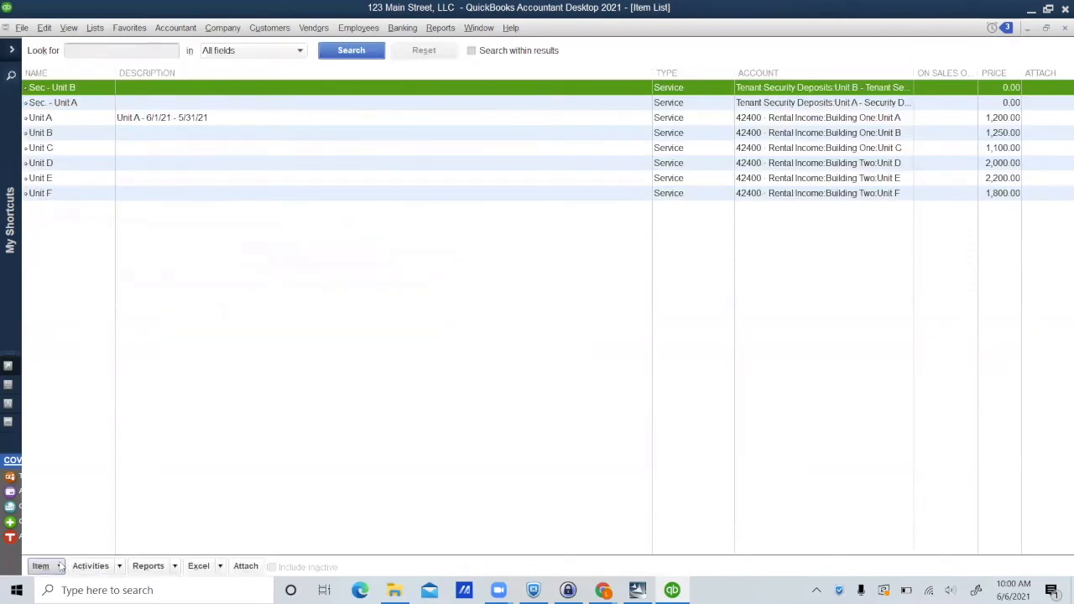
Create a service item "Sec - Unit C" linked to the "Unit C - Security Deposit" account, and widen the item list's Account column.
{"action": "left_click", "coordinate": [60, 567]}
{"action": "left_click", "coordinate": [61, 340]}
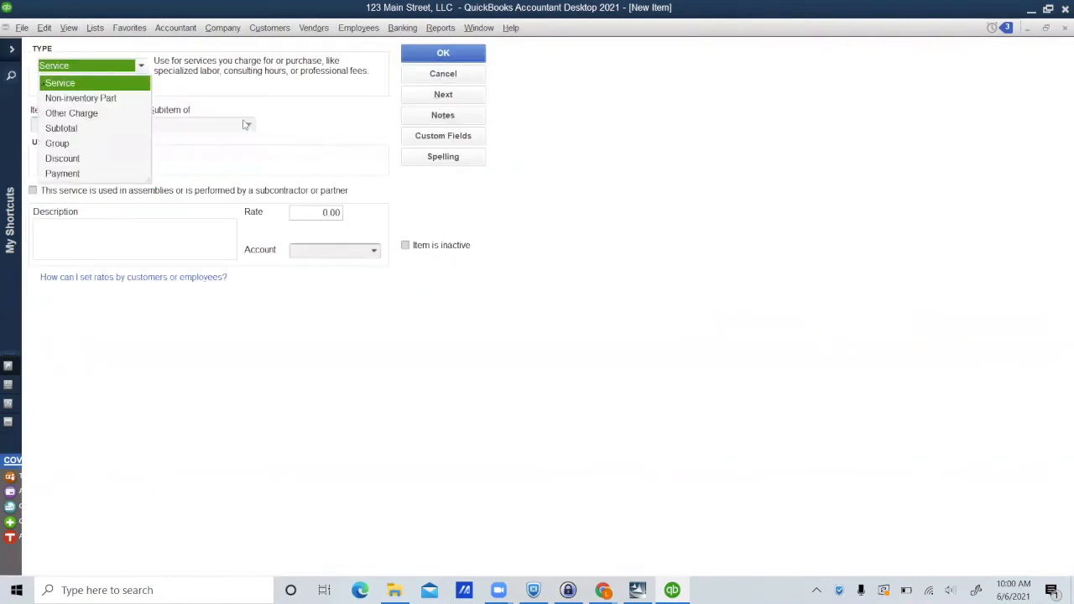
{"action": "left_click", "coordinate": [270, 79]}
{"action": "left_click", "coordinate": [77, 124]}
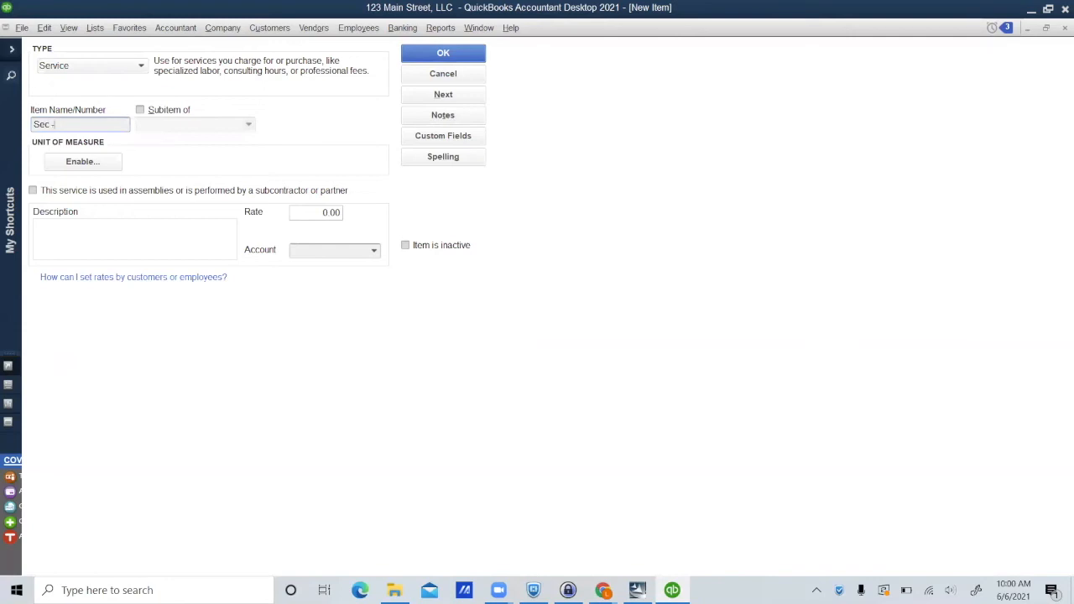
{"action": "type", "text": "Sec - Unit"}
{"action": "left_click", "coordinate": [374, 251]}
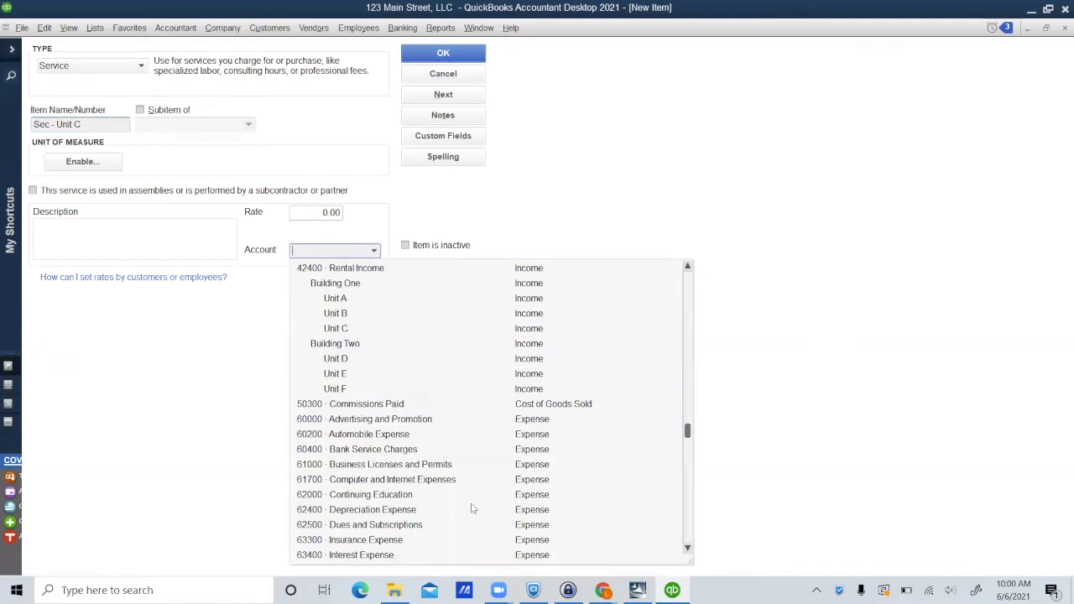
{"action": "scroll", "coordinate": [470, 508], "scroll_direction": "down", "scroll_amount": 4}
{"action": "scroll", "coordinate": [472, 509], "scroll_direction": "up", "scroll_amount": 3}
{"action": "scroll", "coordinate": [472, 508], "scroll_direction": "up", "scroll_amount": 6}
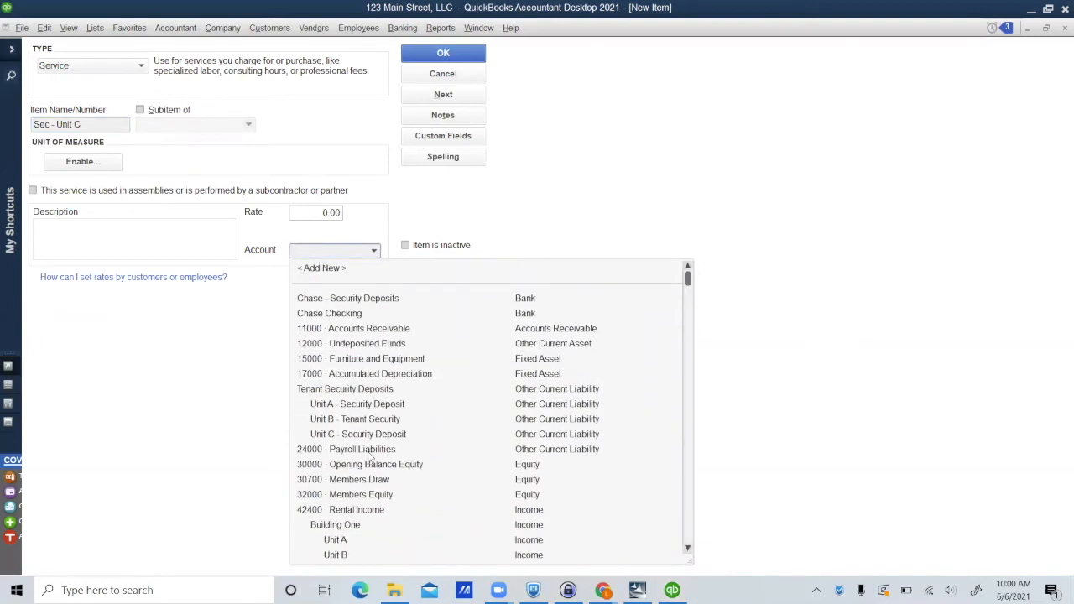
{"action": "left_click", "coordinate": [364, 435]}
{"action": "left_click", "coordinate": [430, 54]}
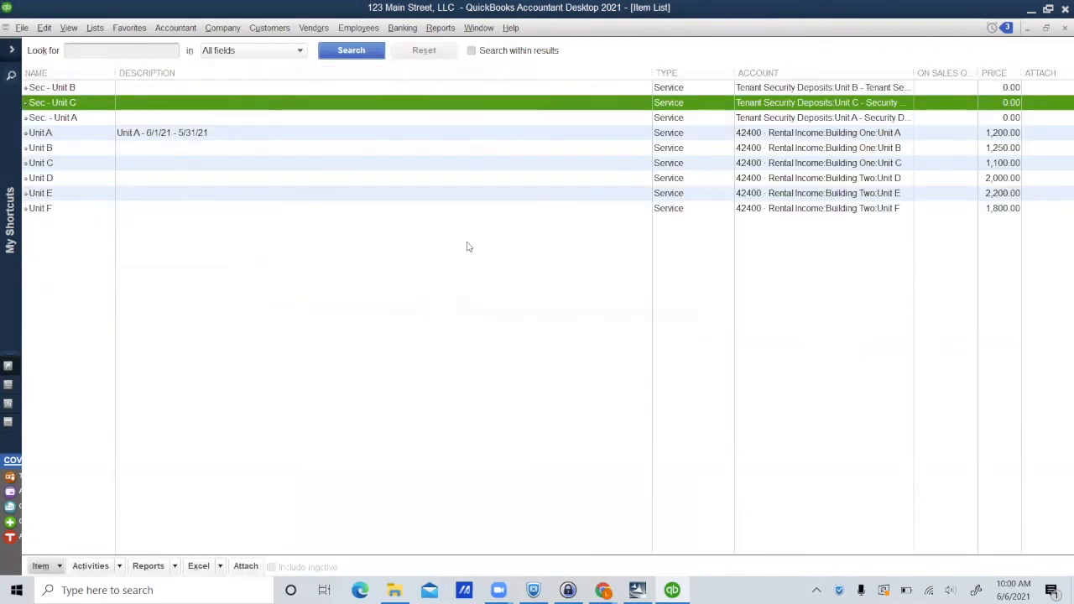
{"action": "left_click_drag", "start_coordinate": [911, 74], "coordinate": [1013, 71]}
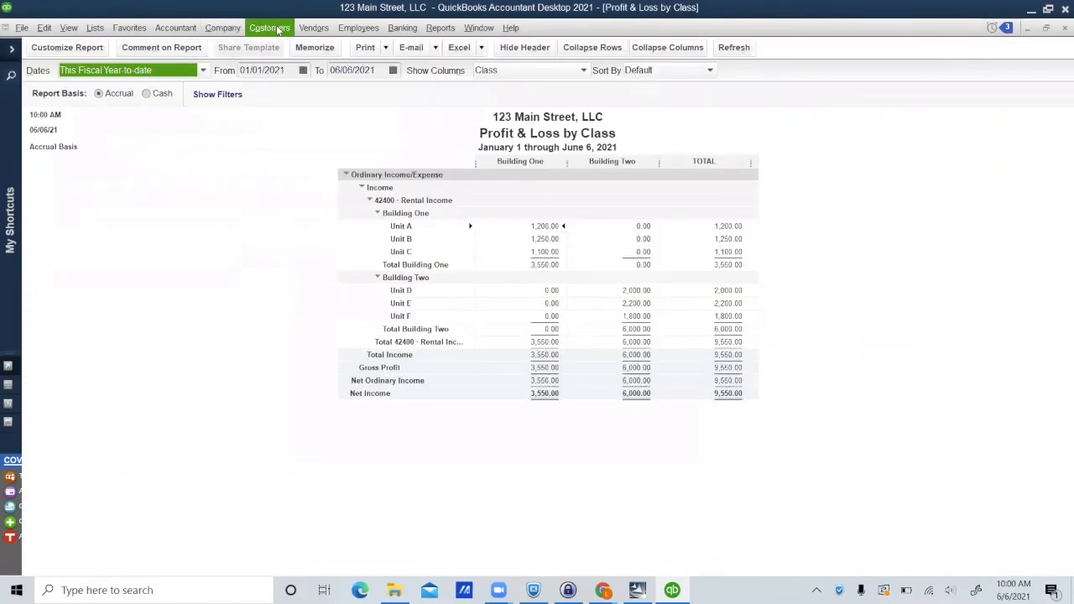
Open the Customer Center and start a new invoice for the Building One, Unit A tenant.
{"action": "left_click", "coordinate": [277, 29]}
{"action": "left_click", "coordinate": [299, 51]}
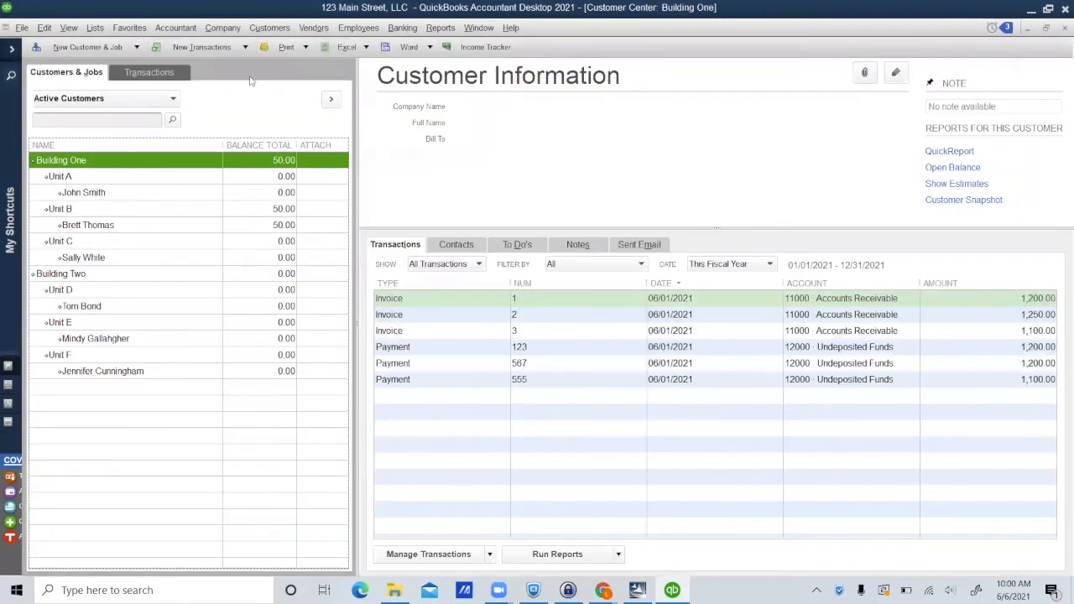
{"action": "left_click", "coordinate": [137, 196]}
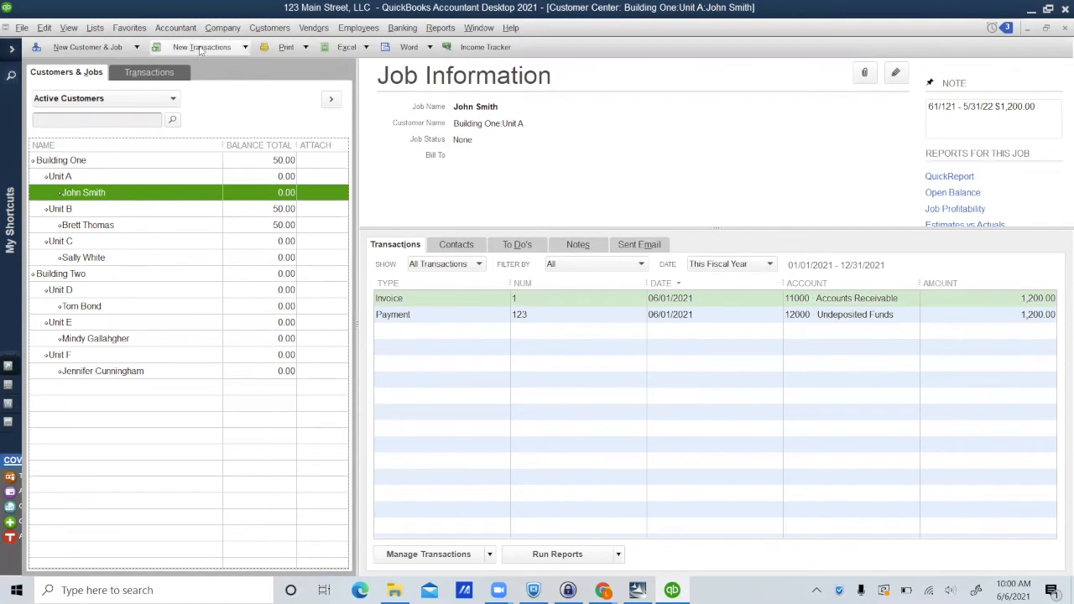
{"action": "left_click", "coordinate": [202, 47]}
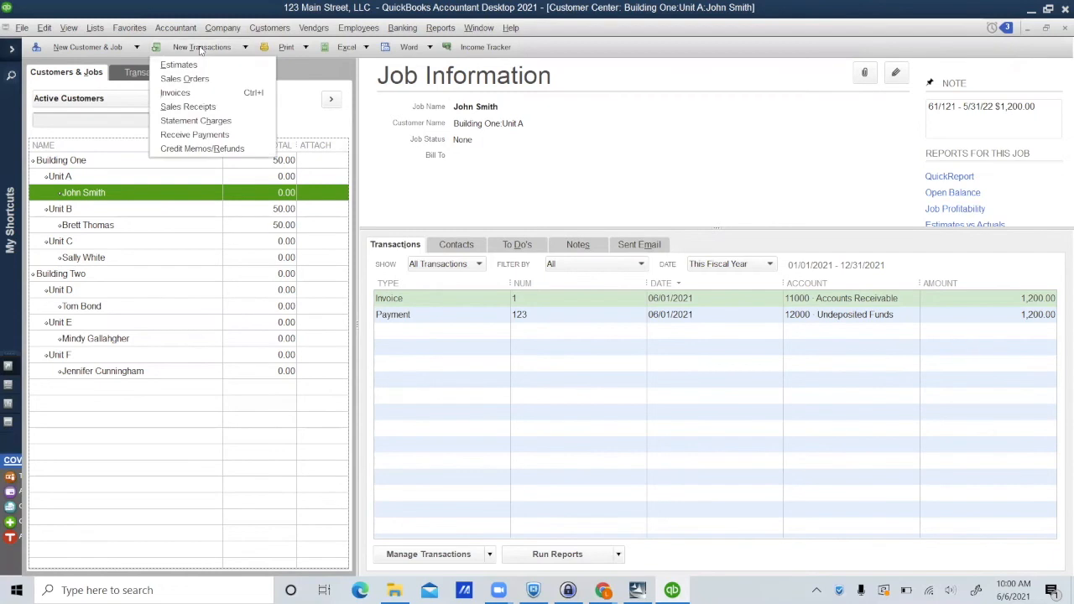
{"action": "left_click", "coordinate": [188, 97]}
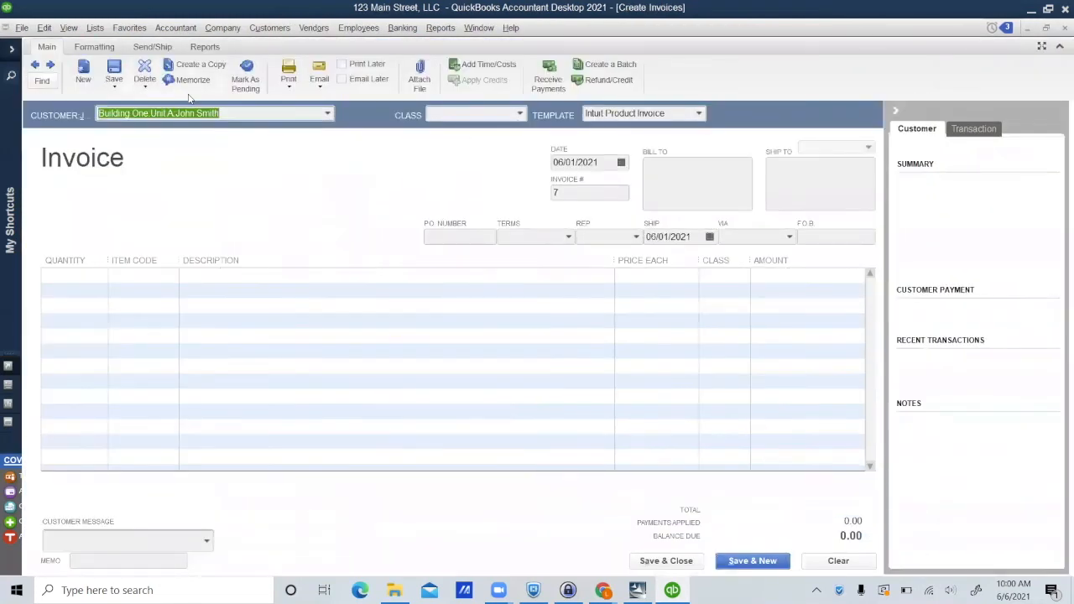
Add the item "Sec. - Unit A" to the invoice at a price of 1,200.
{"action": "left_click", "coordinate": [155, 280]}
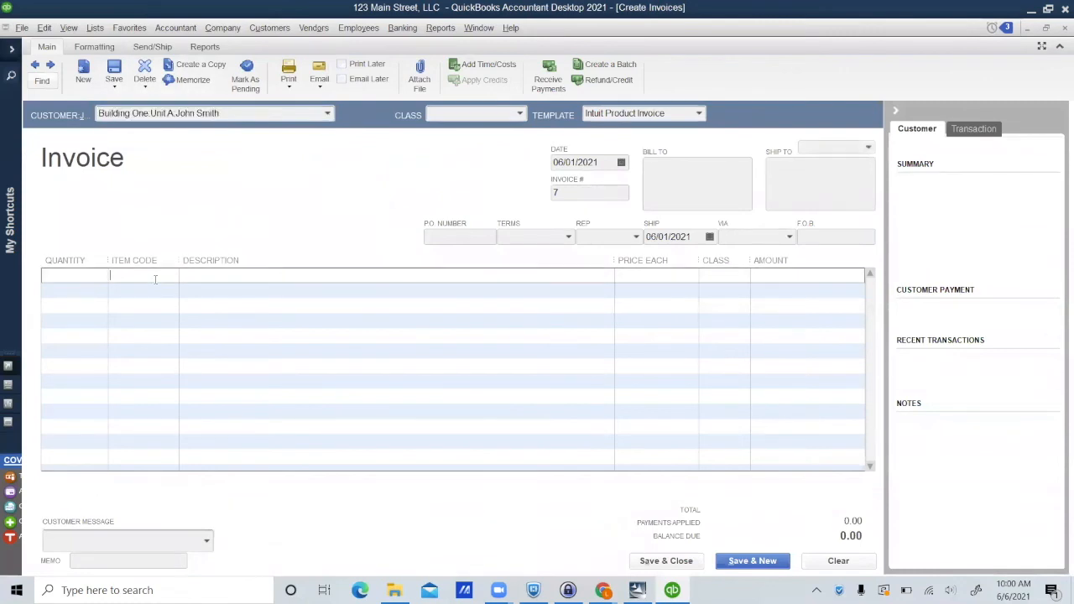
{"action": "left_click", "coordinate": [172, 277]}
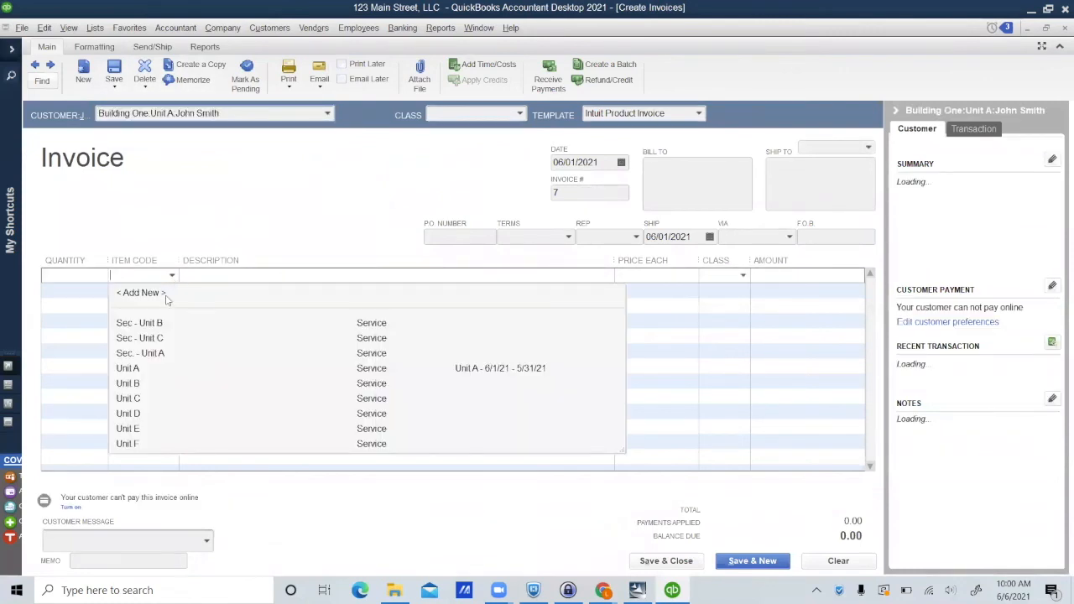
{"action": "left_click", "coordinate": [160, 353]}
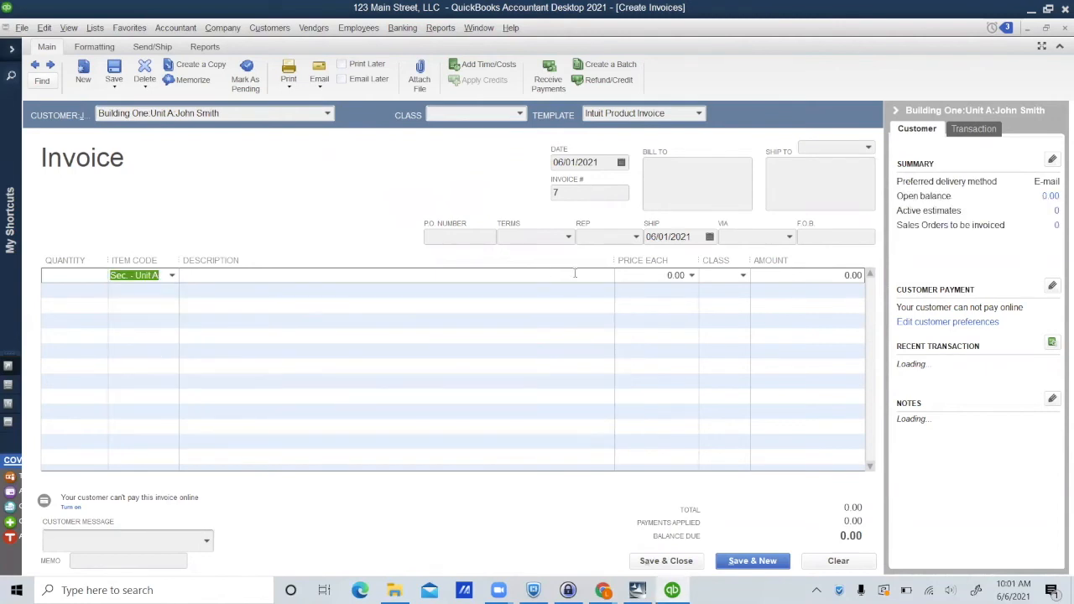
{"action": "key", "text": "Tab"}
{"action": "key", "text": "Tab"}
{"action": "type", "text": "1,20"}
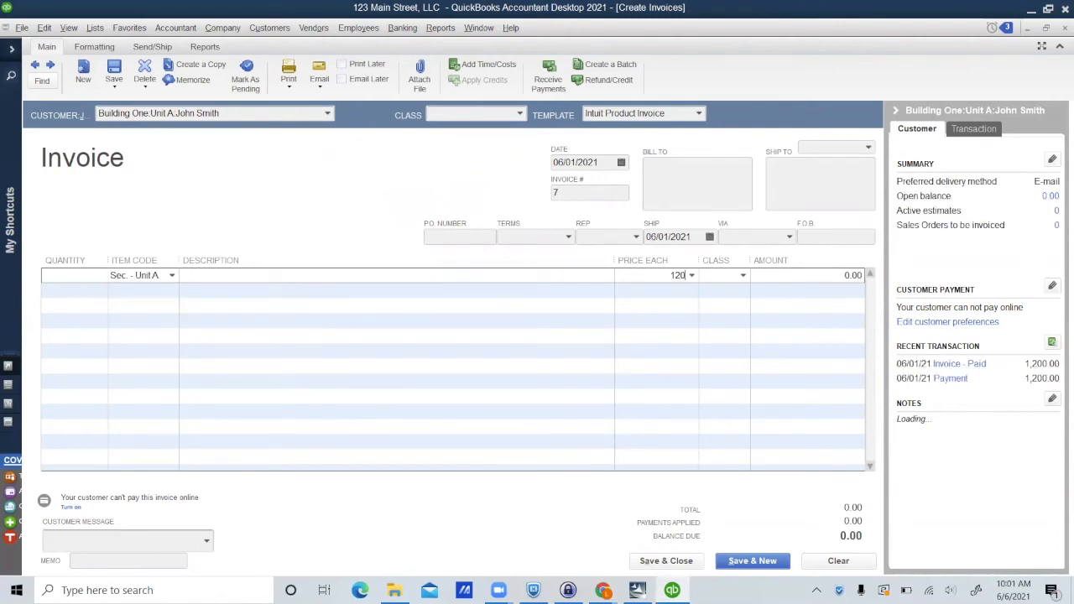
{"action": "type", "text": "0"}
{"action": "key", "text": "Tab"}
{"action": "left_click", "coordinate": [507, 243]}
{"action": "left_click", "coordinate": [545, 270]}
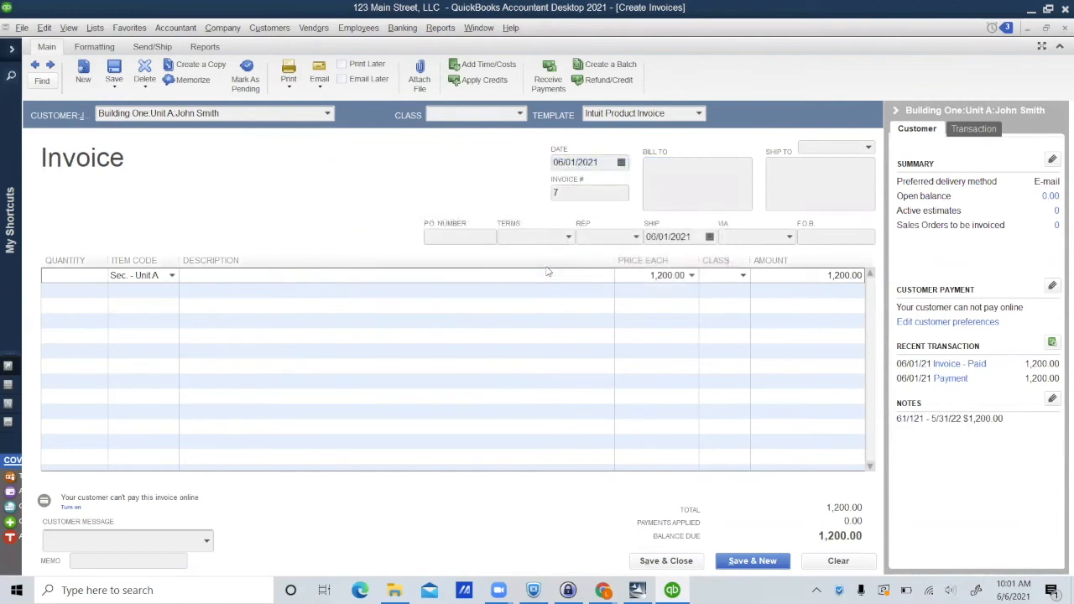
Assign the class Building One to the Unit A deposit line, save the invoice, and return to the Customer Center.
{"action": "left_click", "coordinate": [751, 565]}
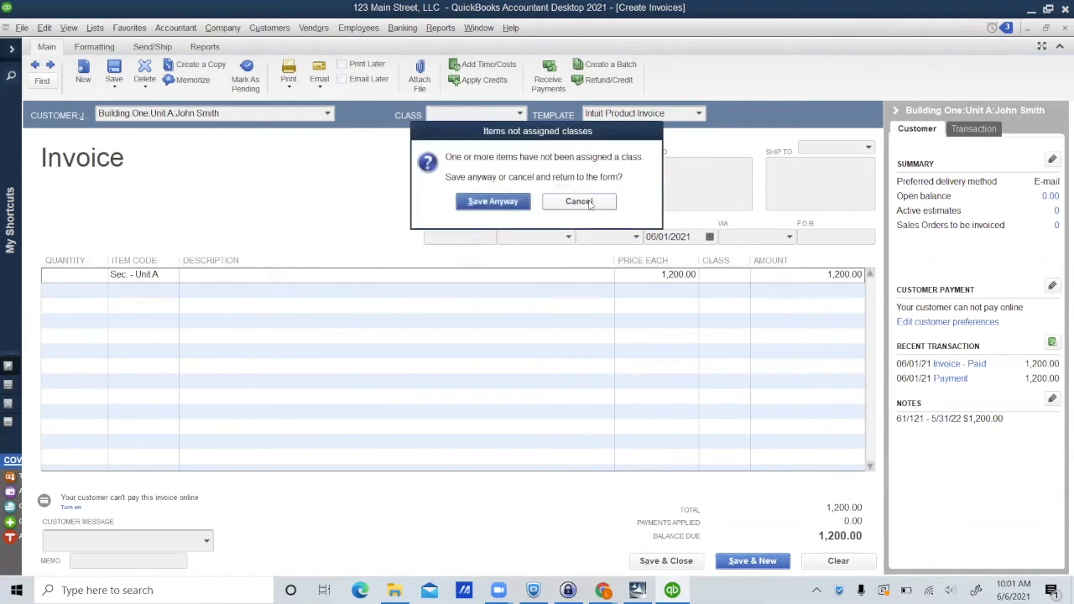
{"action": "left_click", "coordinate": [590, 203]}
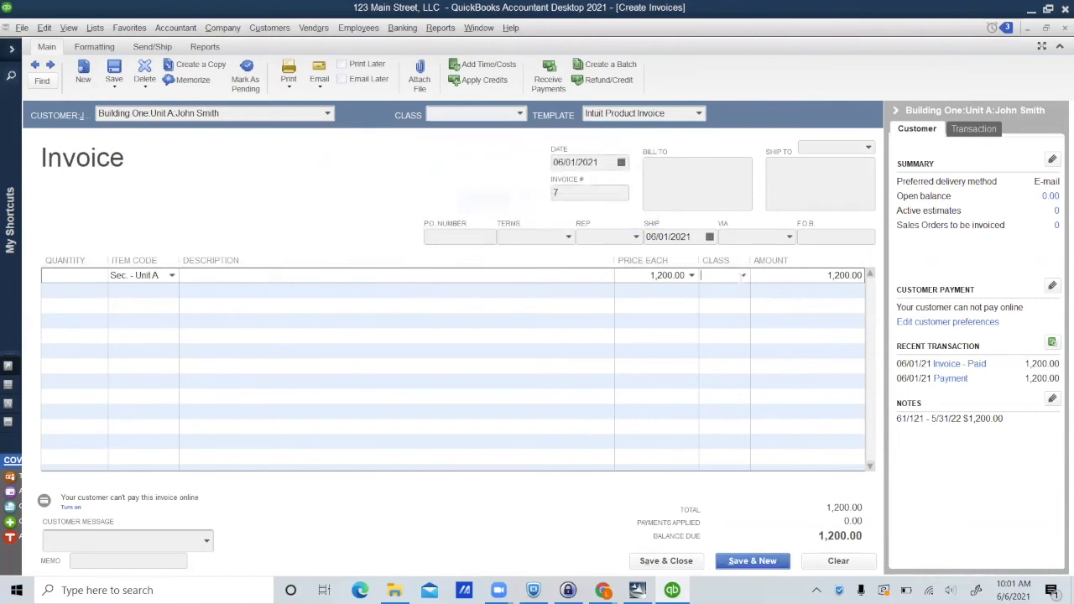
{"action": "left_click", "coordinate": [743, 277]}
{"action": "left_click", "coordinate": [735, 323]}
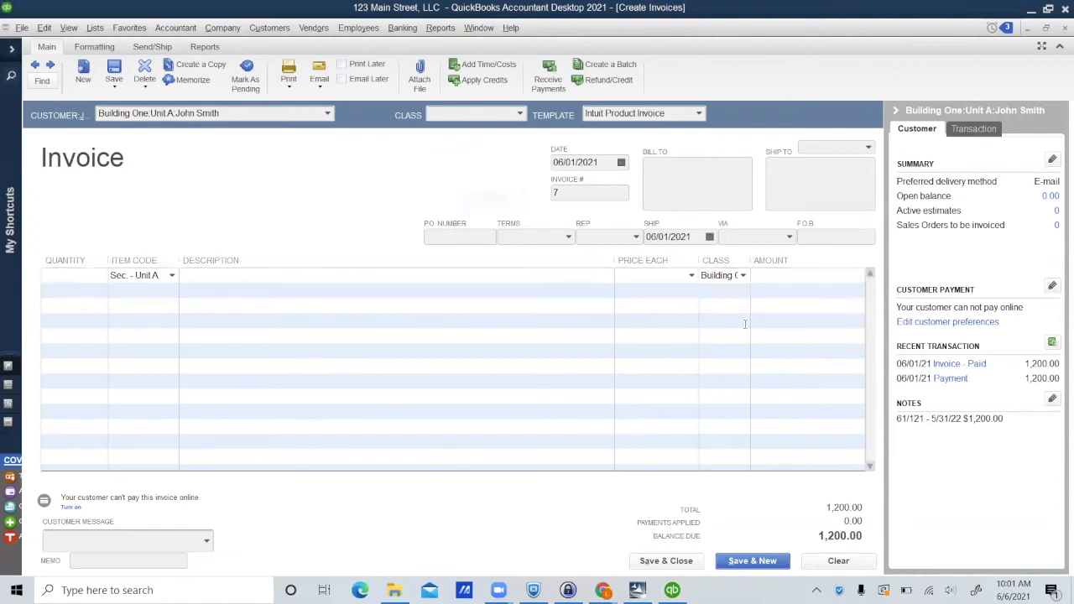
{"action": "left_click", "coordinate": [745, 325]}
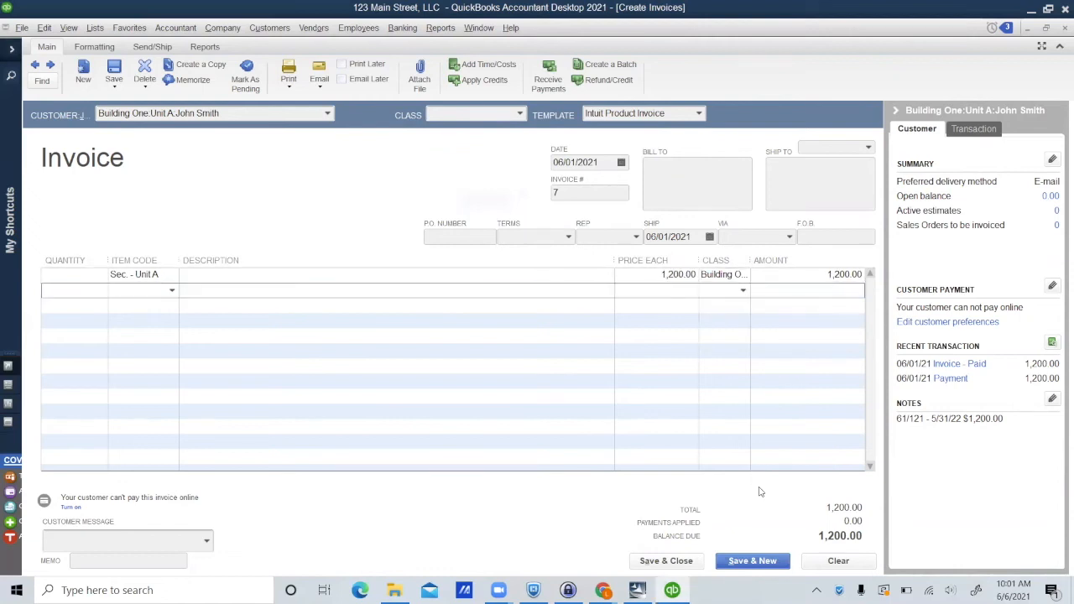
{"action": "left_click", "coordinate": [774, 562]}
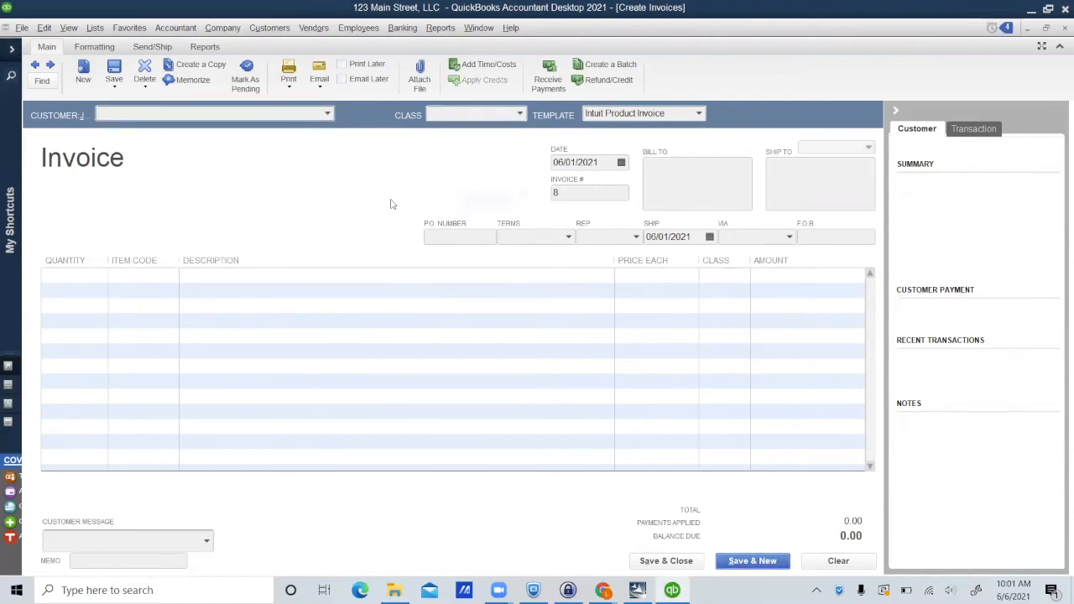
{"action": "key", "text": "Escape"}
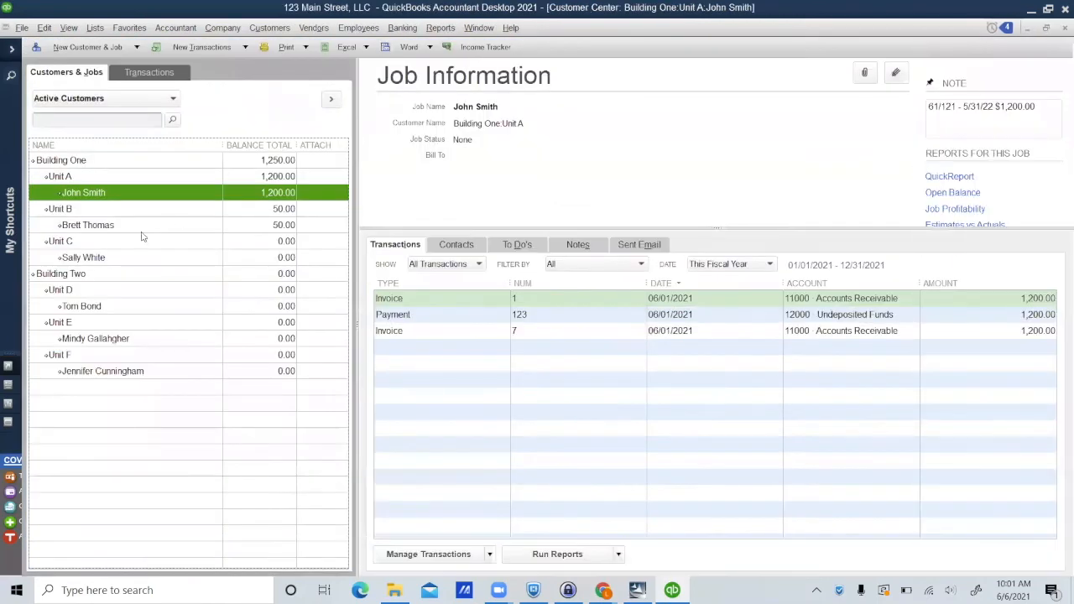
Create an invoice for the Unit B tenant with the item "Sec - Unit B" priced at 1,250.
{"action": "left_click", "coordinate": [161, 229]}
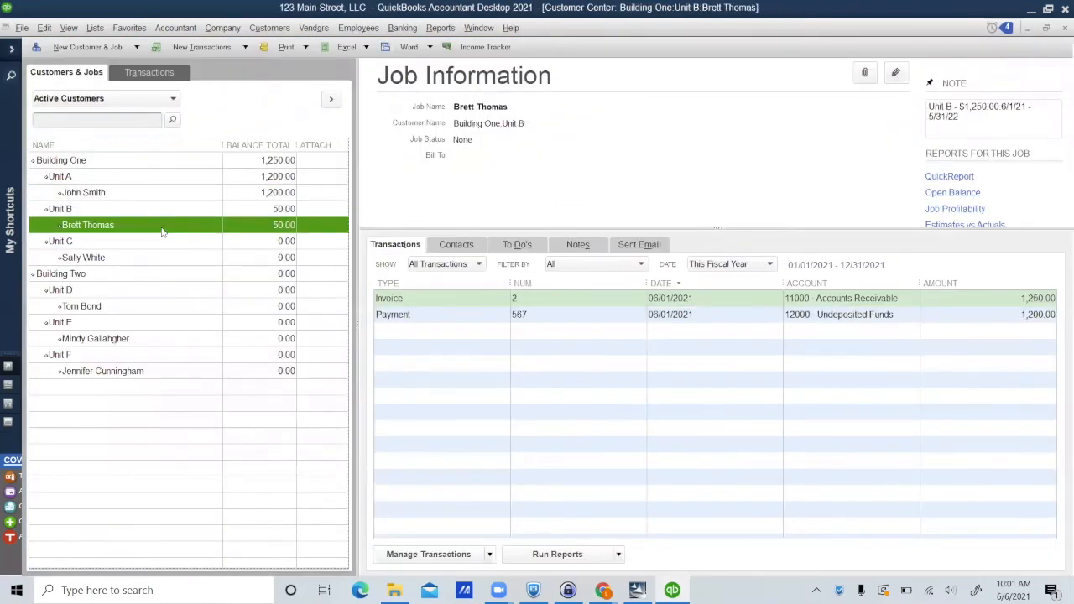
{"action": "left_click", "coordinate": [202, 47]}
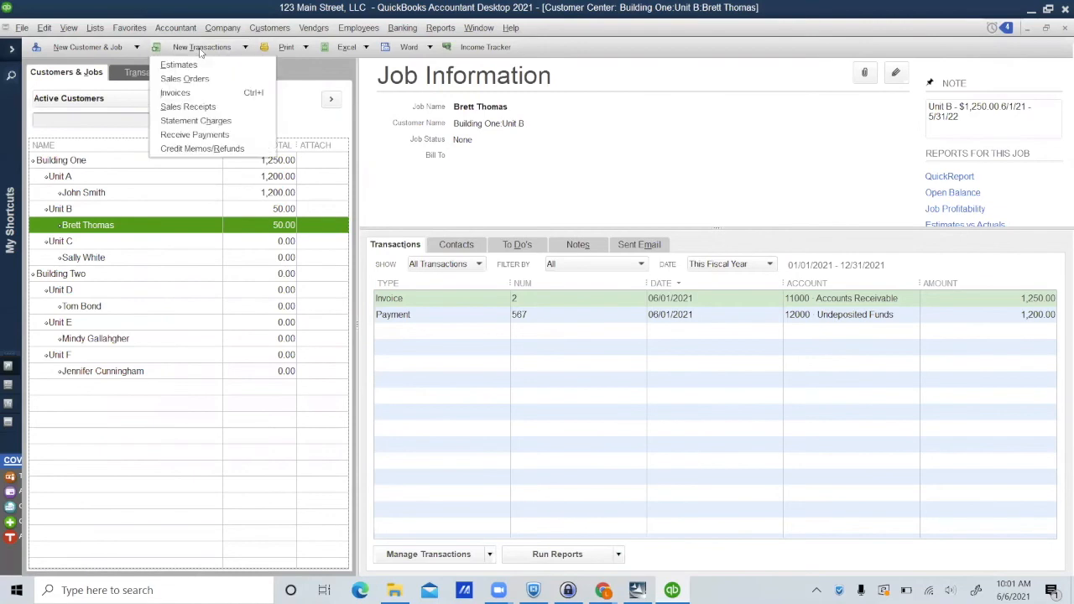
{"action": "left_click", "coordinate": [178, 93]}
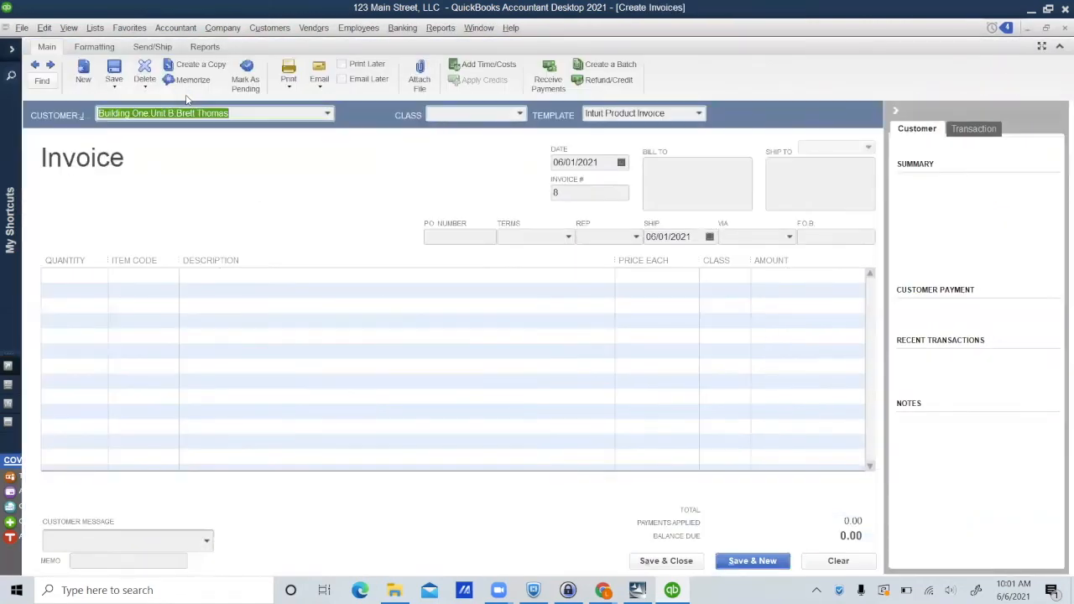
{"action": "left_click", "coordinate": [153, 274]}
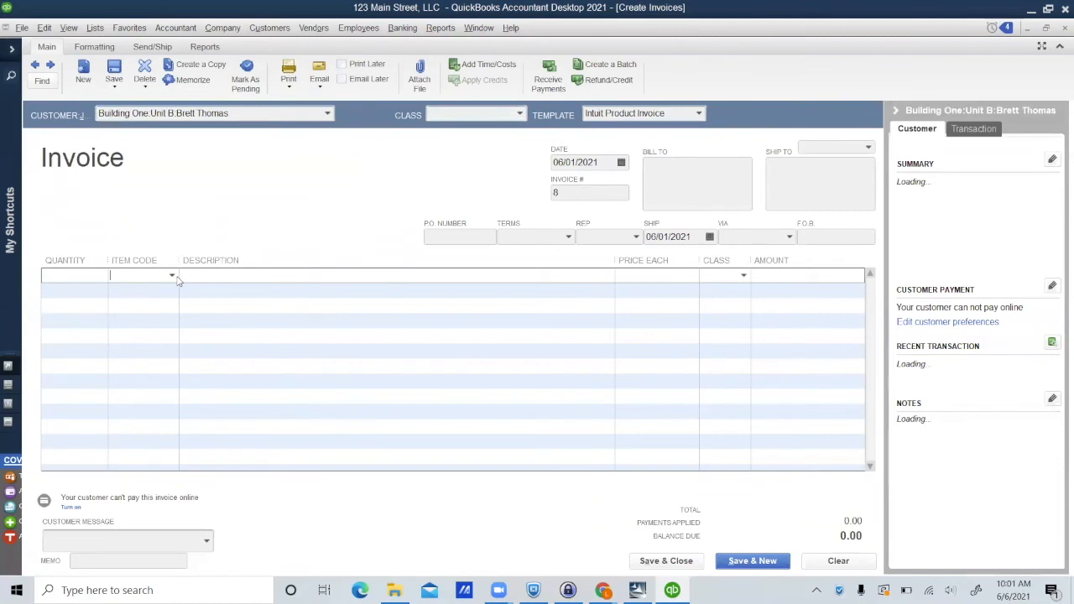
{"action": "left_click", "coordinate": [174, 276]}
{"action": "left_click", "coordinate": [160, 323]}
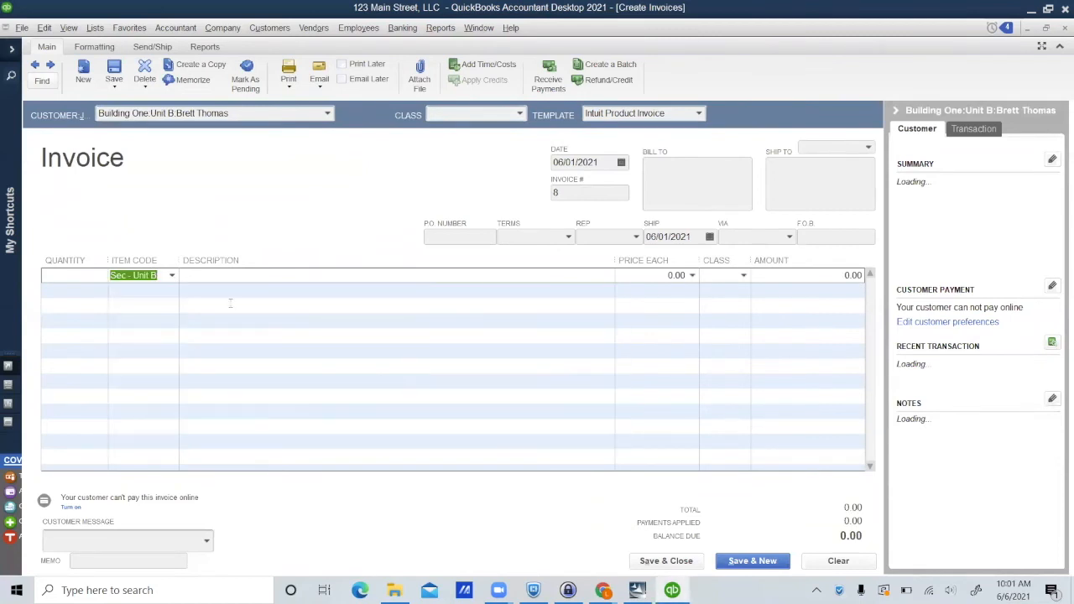
{"action": "left_click", "coordinate": [682, 275]}
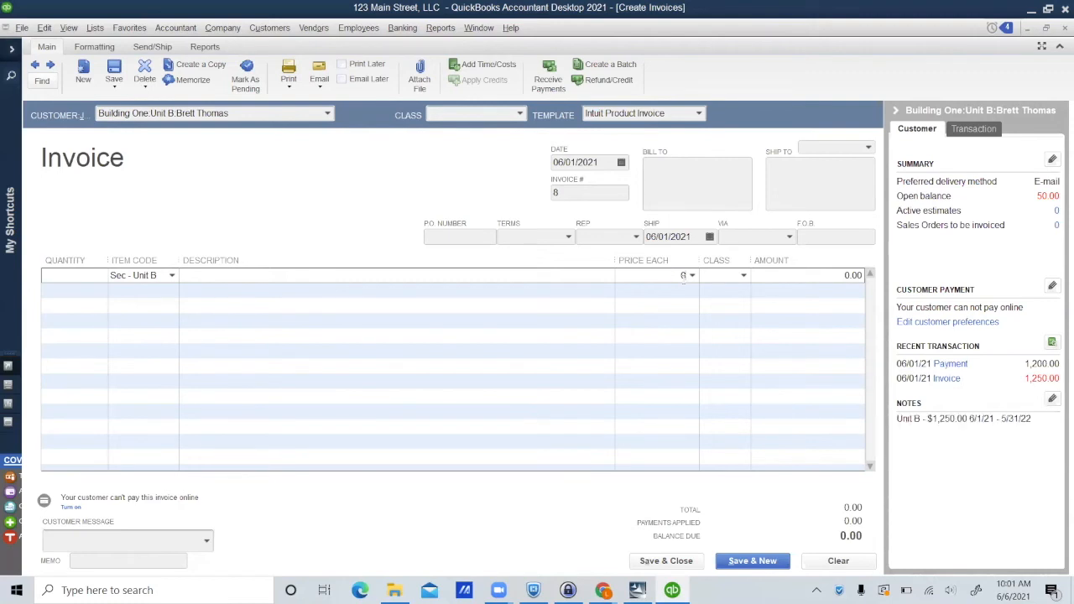
{"action": "type", "text": "1,250"}
{"action": "key", "text": "Tab"}
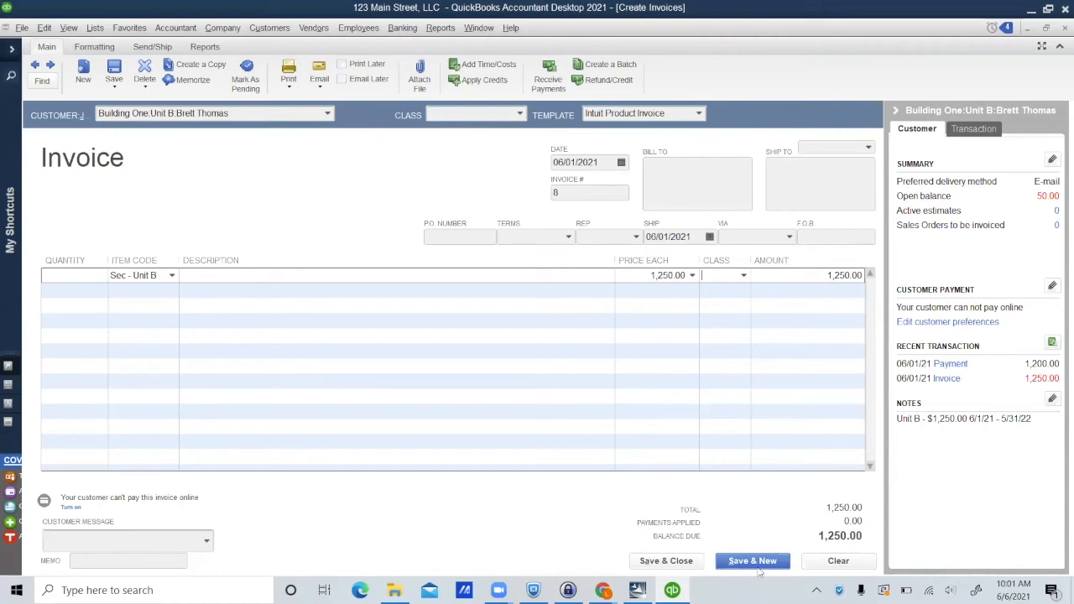
Assign the class Building One to the Unit B deposit line, then save and close the invoice.
{"action": "left_click", "coordinate": [677, 567]}
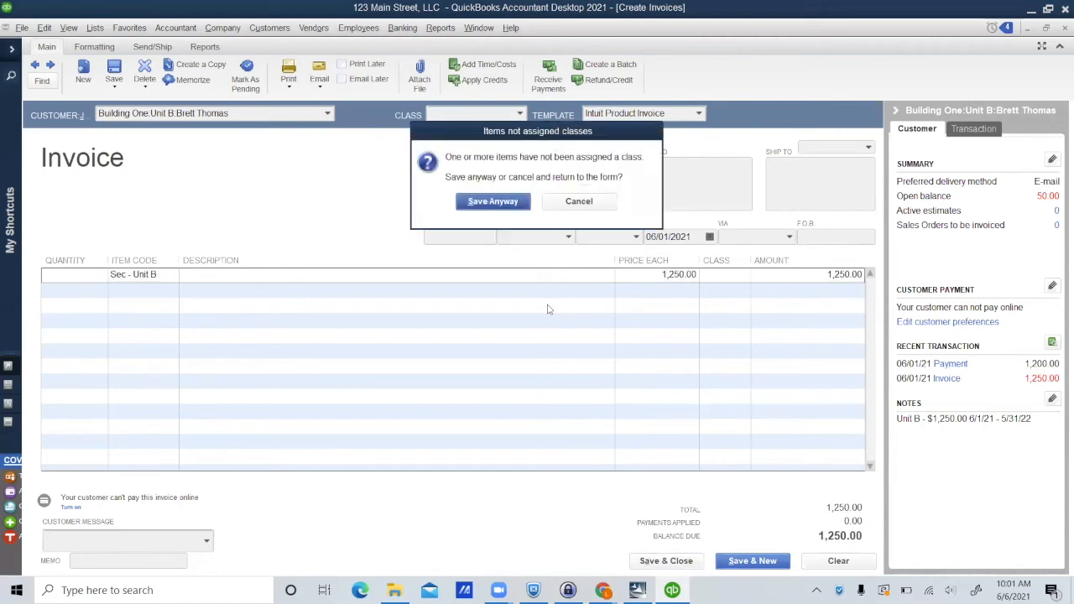
{"action": "left_click", "coordinate": [579, 201]}
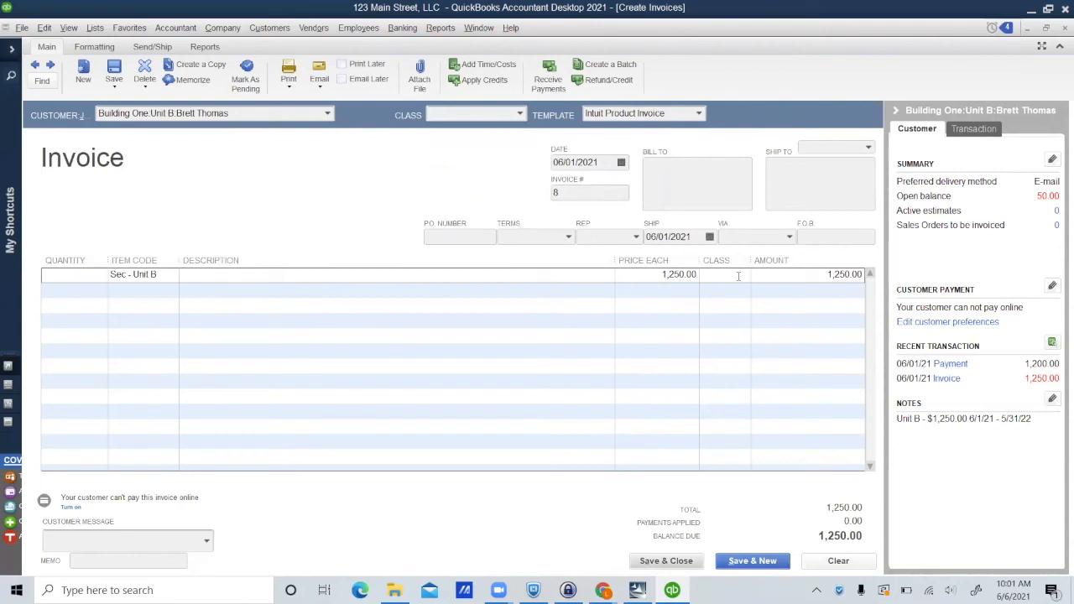
{"action": "left_click", "coordinate": [743, 277]}
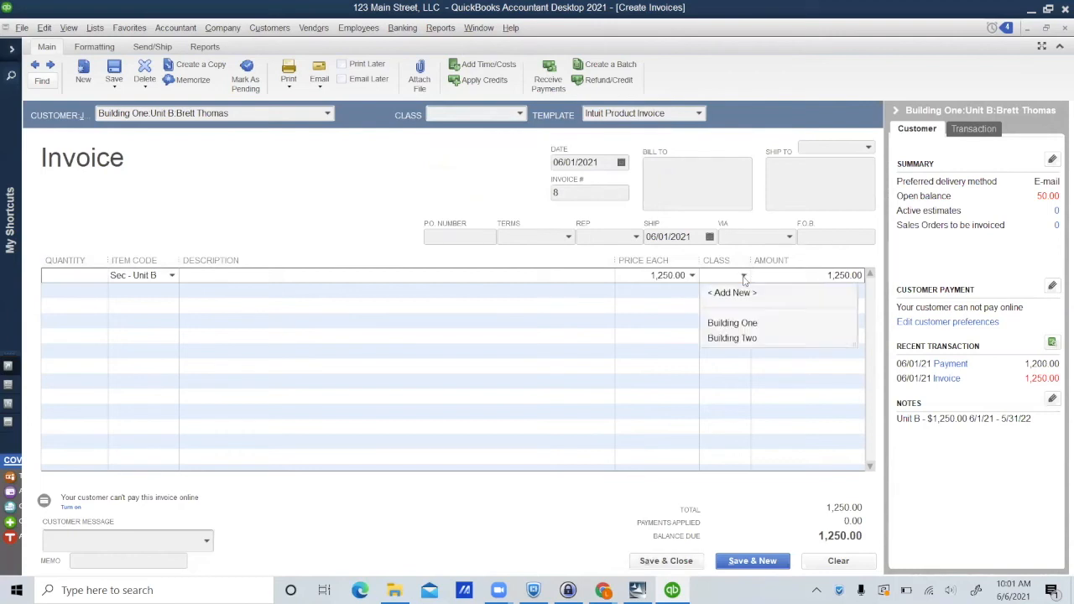
{"action": "left_click", "coordinate": [744, 325]}
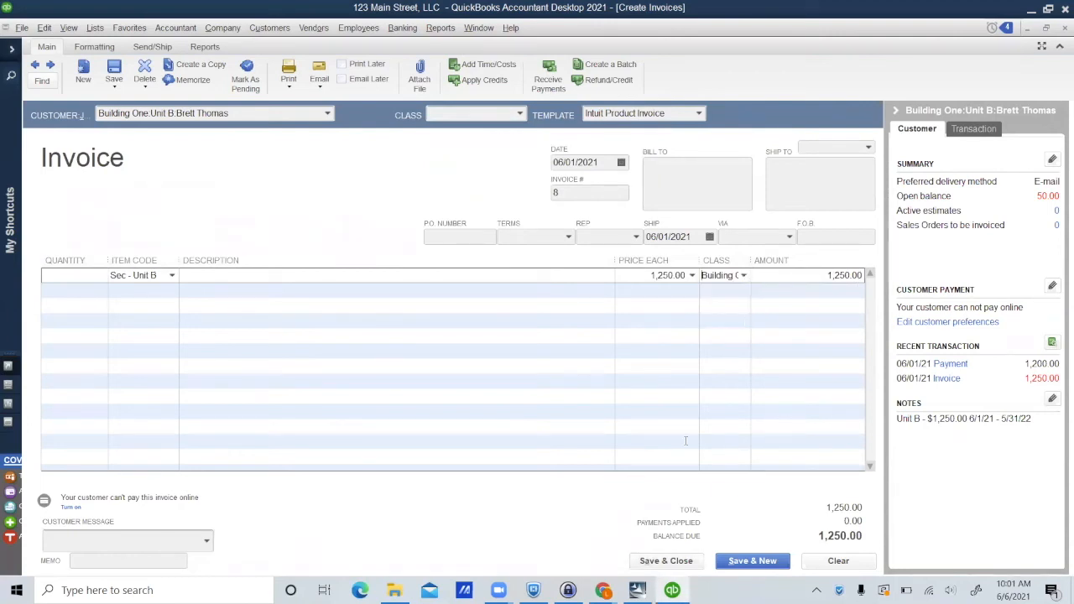
{"action": "left_click", "coordinate": [667, 560]}
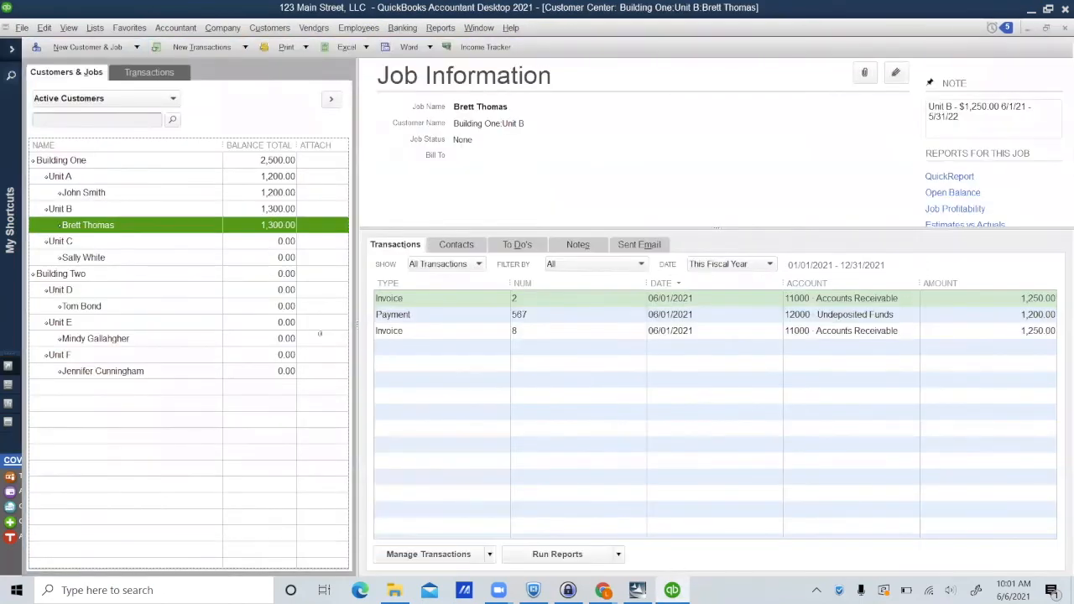
Start a new invoice for the Unit C tenant and set its overall class to Building One.
{"action": "left_click", "coordinate": [189, 259]}
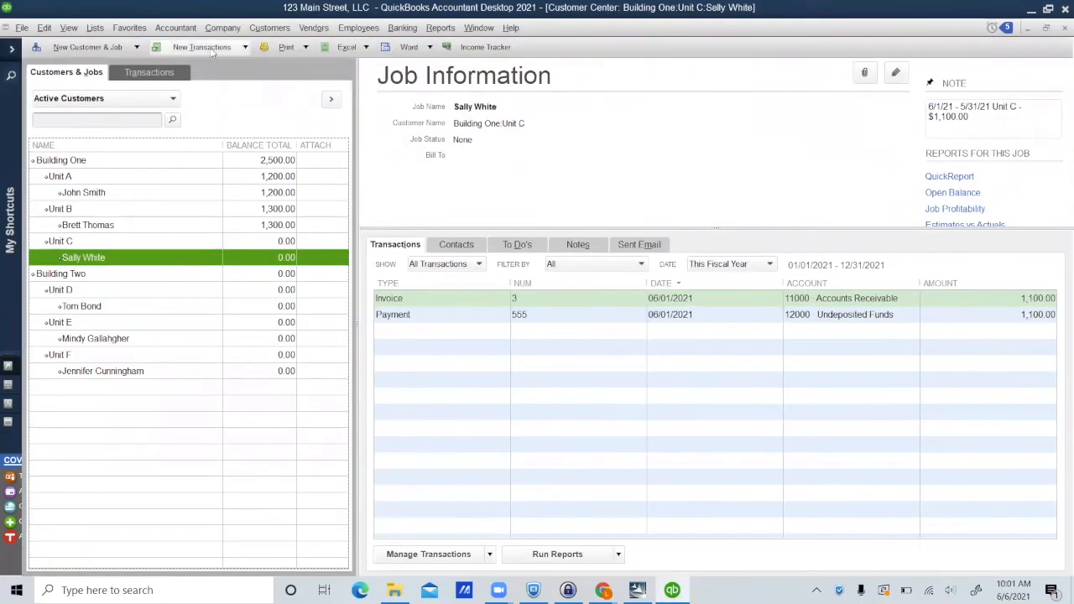
{"action": "left_click", "coordinate": [212, 48]}
{"action": "left_click", "coordinate": [192, 97]}
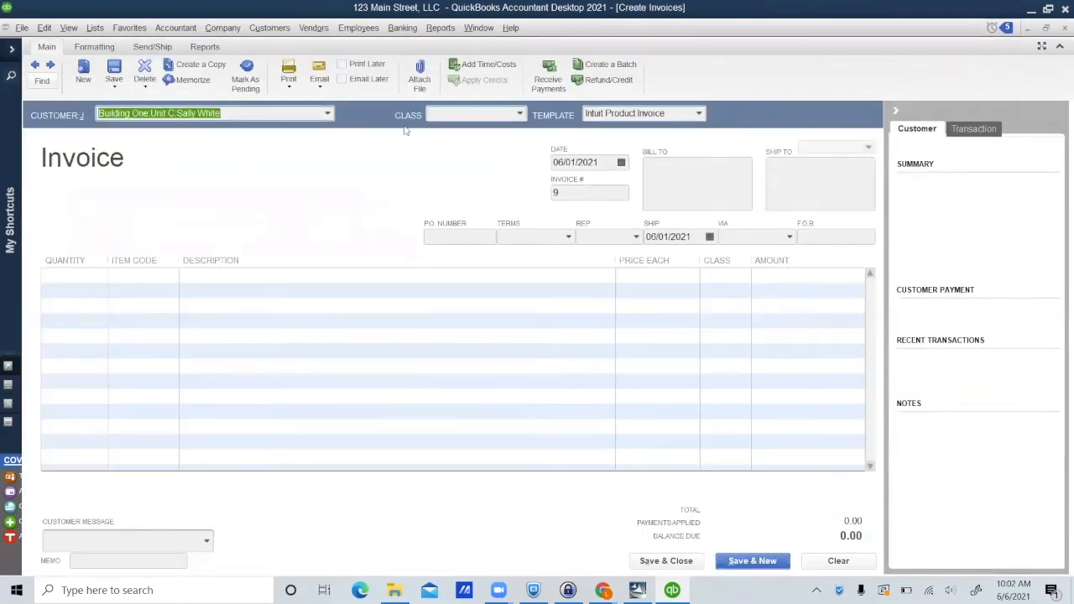
{"action": "left_click", "coordinate": [521, 114]}
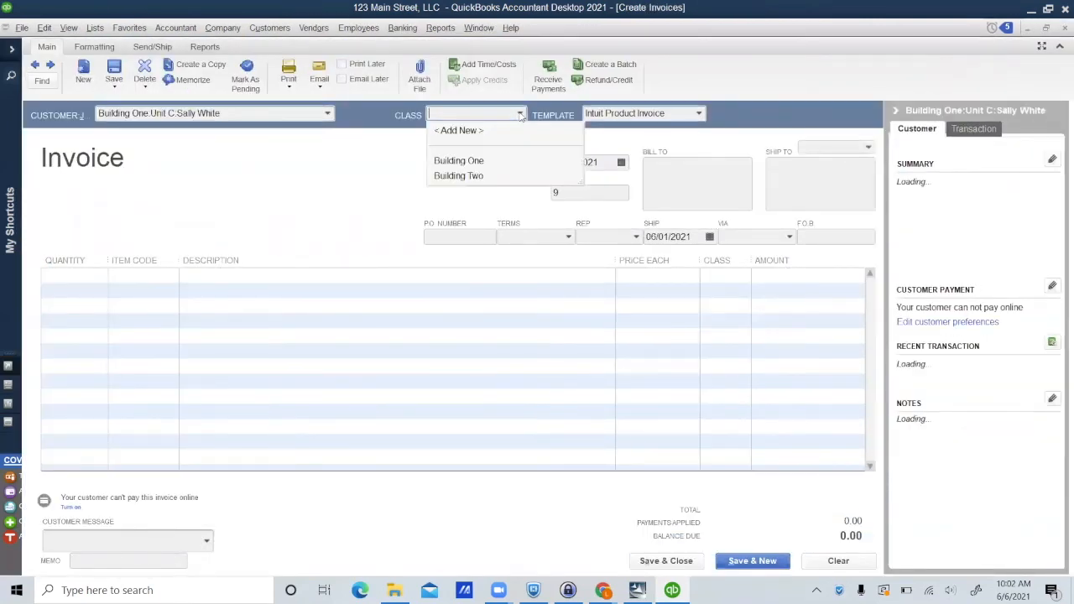
{"action": "left_click", "coordinate": [463, 166]}
Add the item "Sec - Unit C" priced at 1,100 to the invoice, then save and close it.
{"action": "left_click", "coordinate": [164, 274]}
{"action": "left_click", "coordinate": [172, 277]}
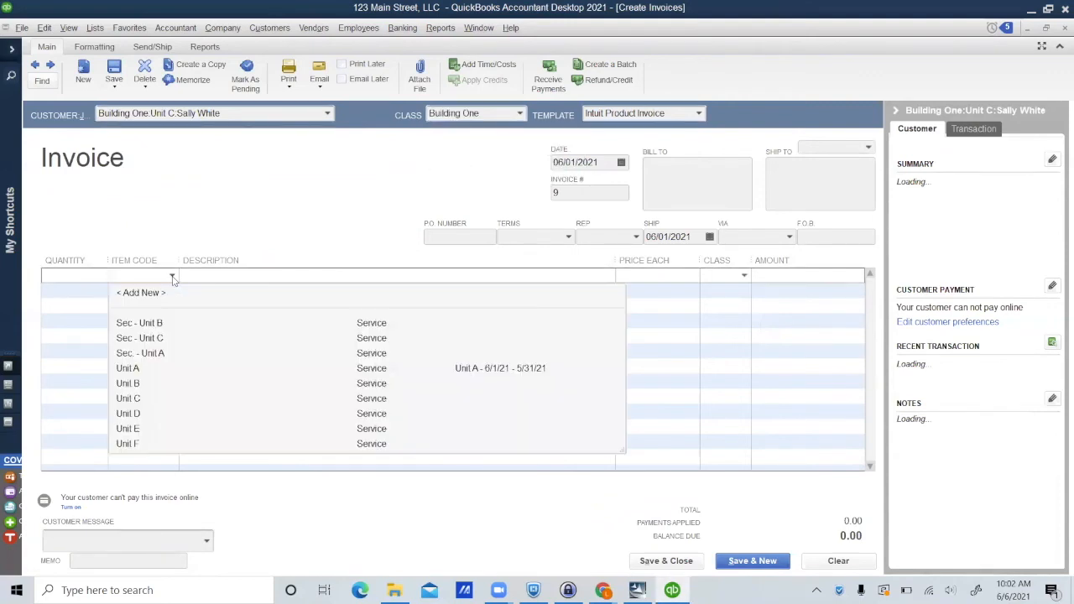
{"action": "left_click", "coordinate": [156, 338]}
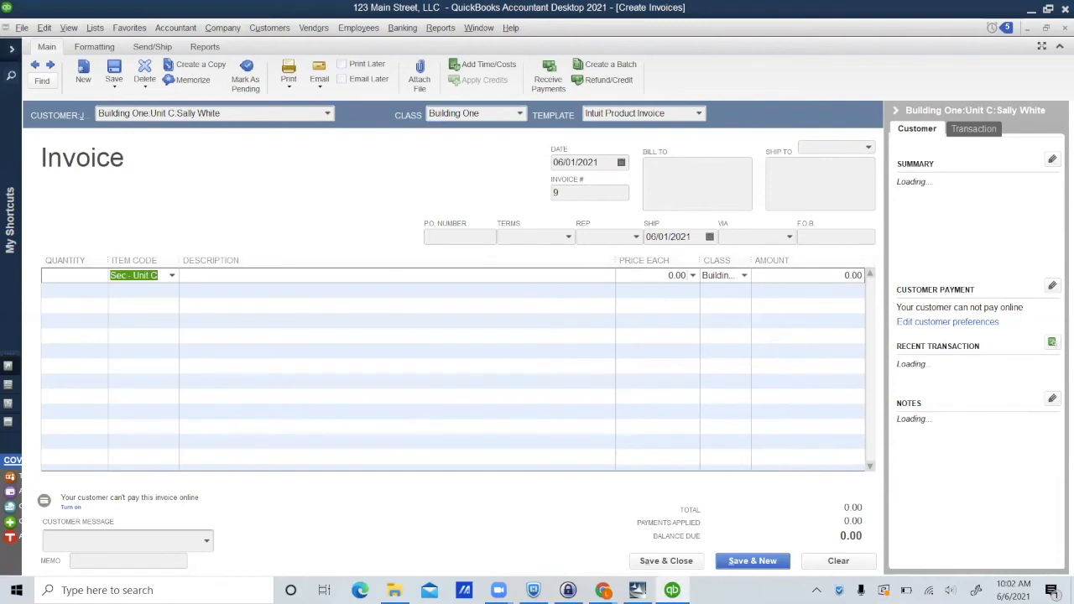
{"action": "left_click", "coordinate": [683, 275]}
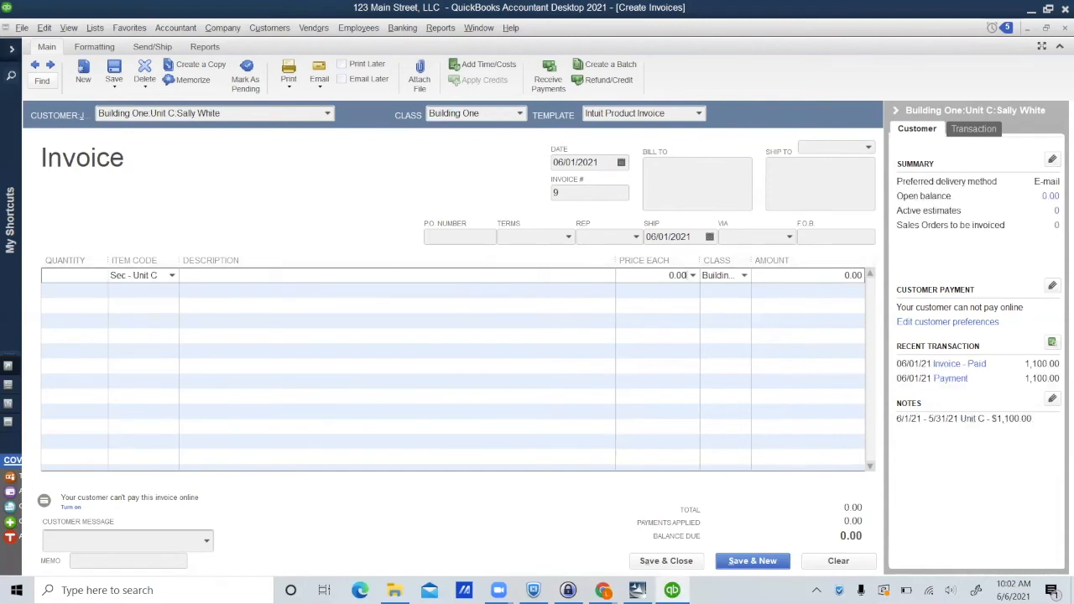
{"action": "type", "text": "1,100"}
{"action": "key", "text": "Tab"}
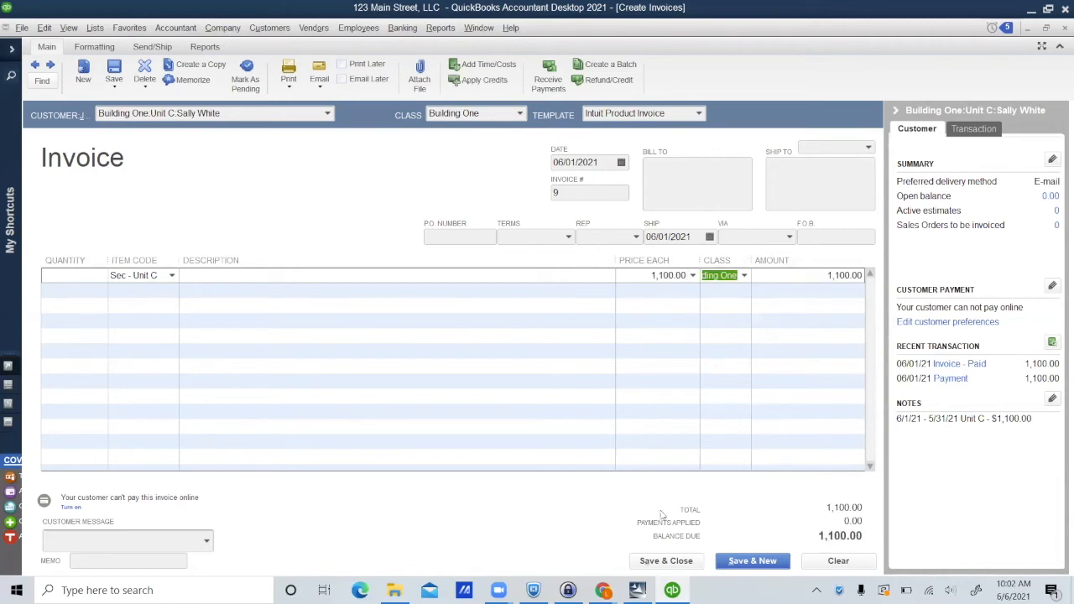
{"action": "left_click", "coordinate": [671, 562]}
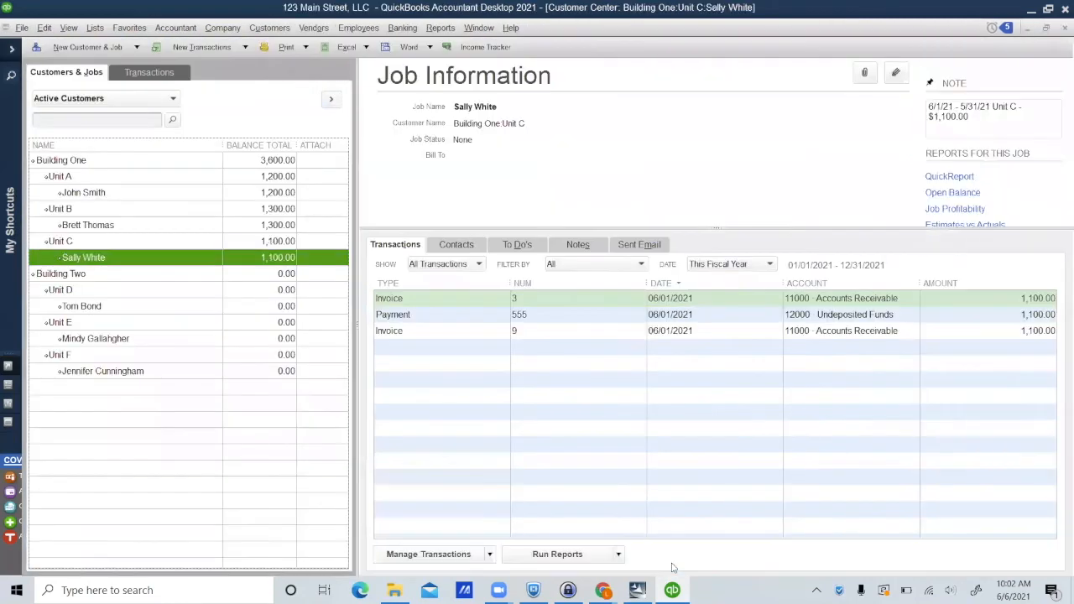
Record a 1,200 payment from the Unit A tenant with check number 456, then save and close it.
{"action": "left_click", "coordinate": [172, 191]}
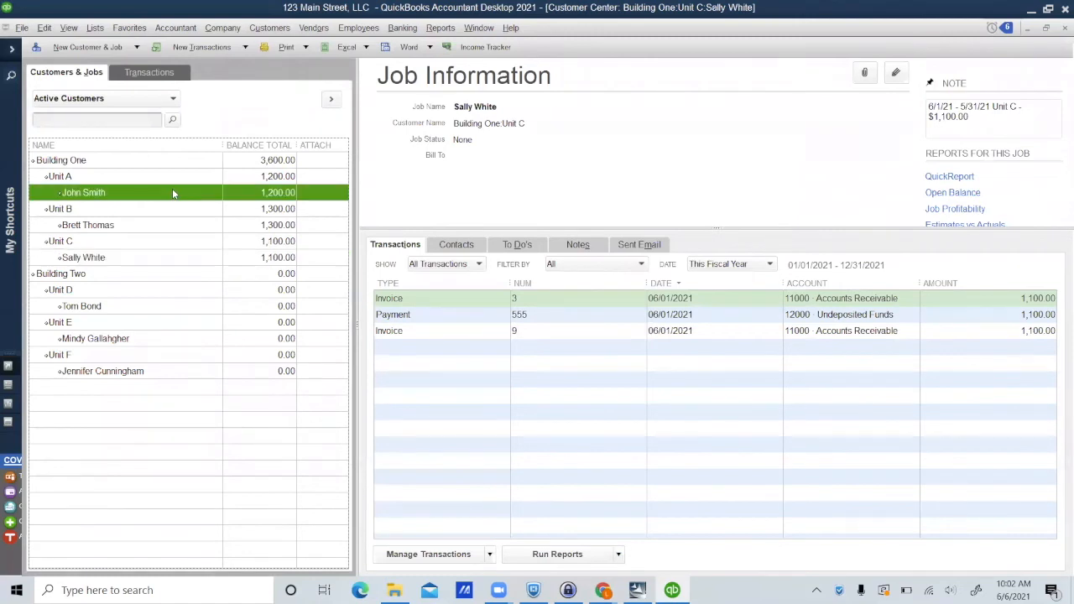
{"action": "left_click", "coordinate": [217, 53]}
{"action": "left_click", "coordinate": [209, 136]}
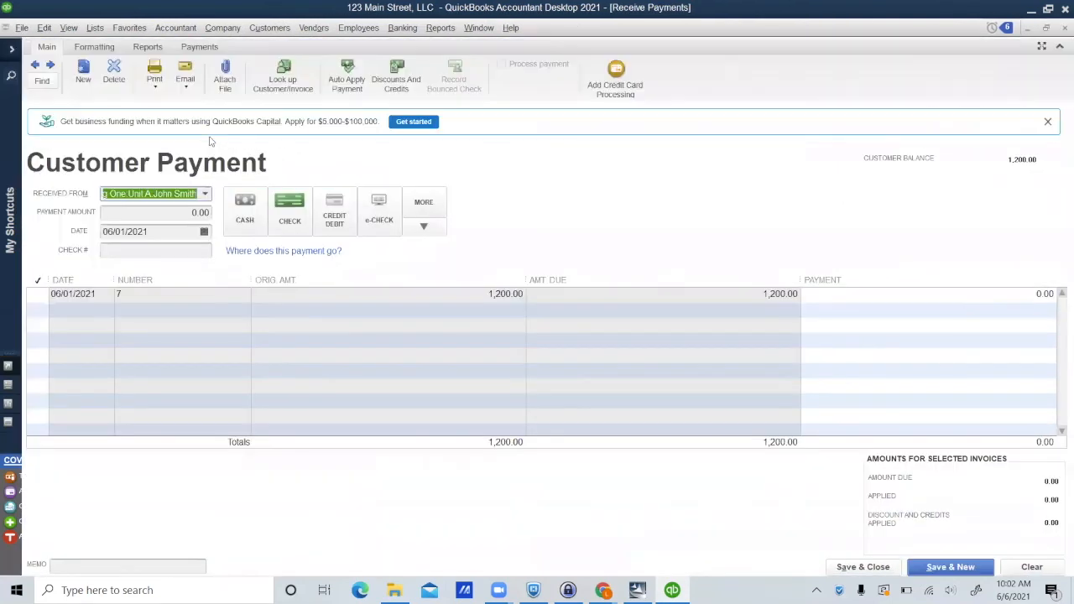
{"action": "left_click", "coordinate": [209, 212]}
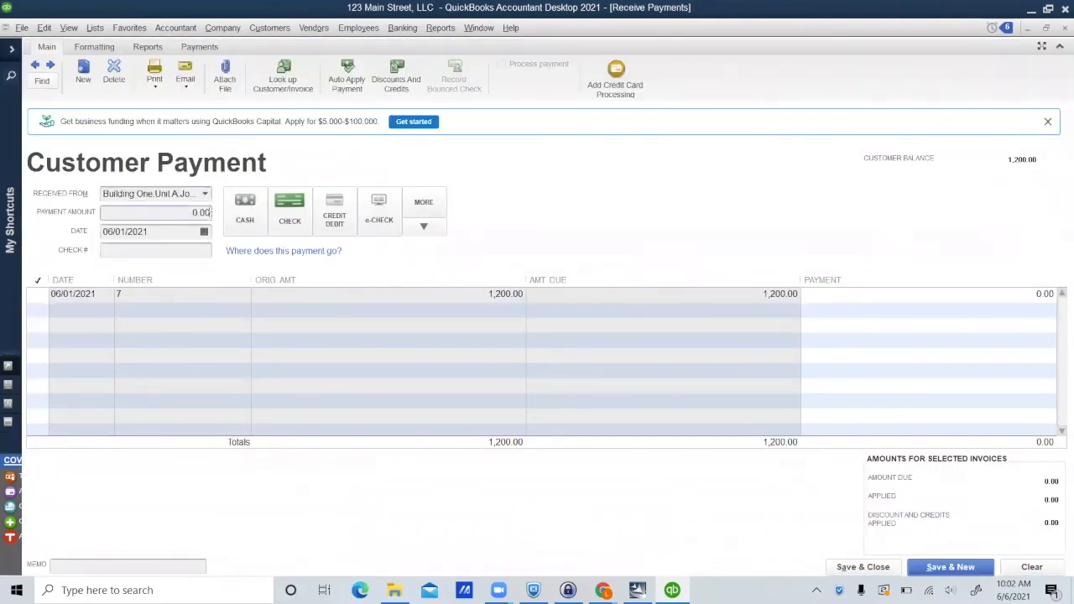
{"action": "key", "text": "BackSpace"}
{"action": "key", "text": "BackSpace"}
{"action": "type", "text": "1,200"}
{"action": "key", "text": "Tab"}
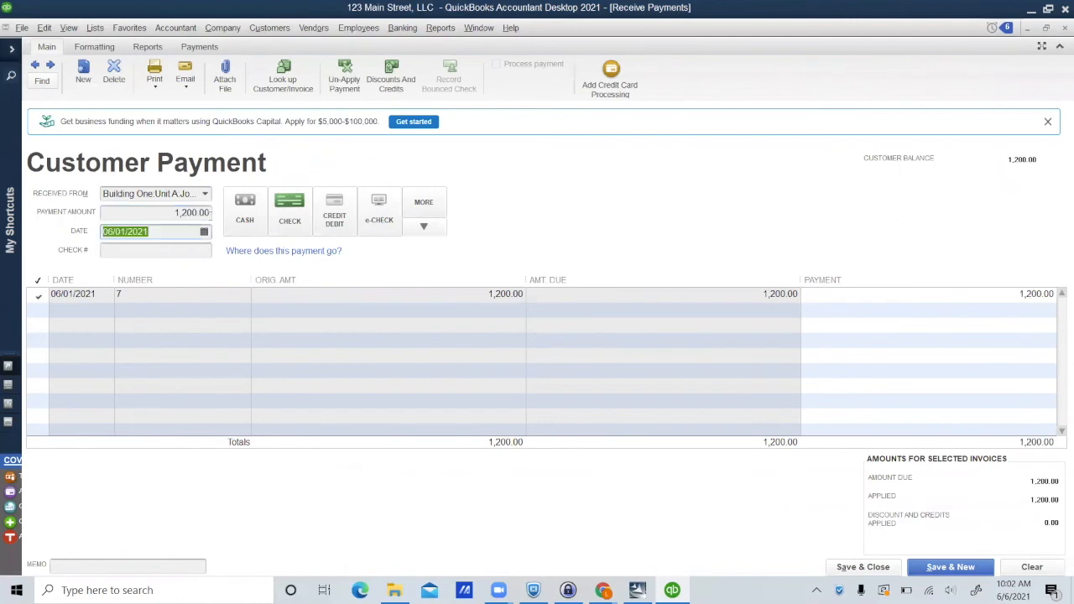
{"action": "left_click", "coordinate": [134, 250]}
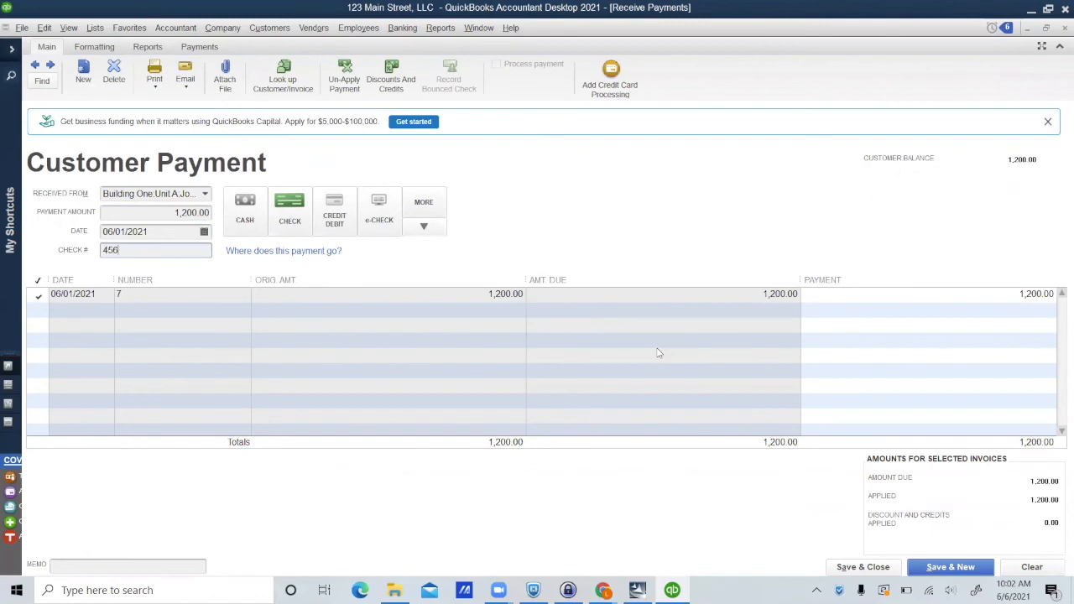
{"action": "left_click", "coordinate": [874, 568]}
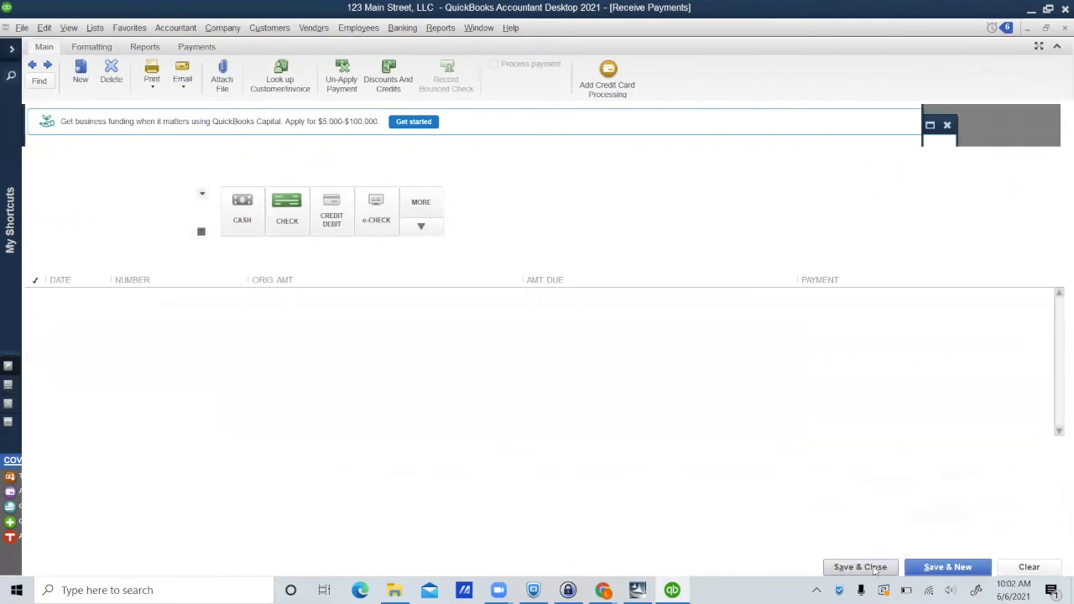
Record the Unit B tenant's 1,250 payment against invoice 8 with check number 542, then save and close it.
{"action": "left_click", "coordinate": [199, 224]}
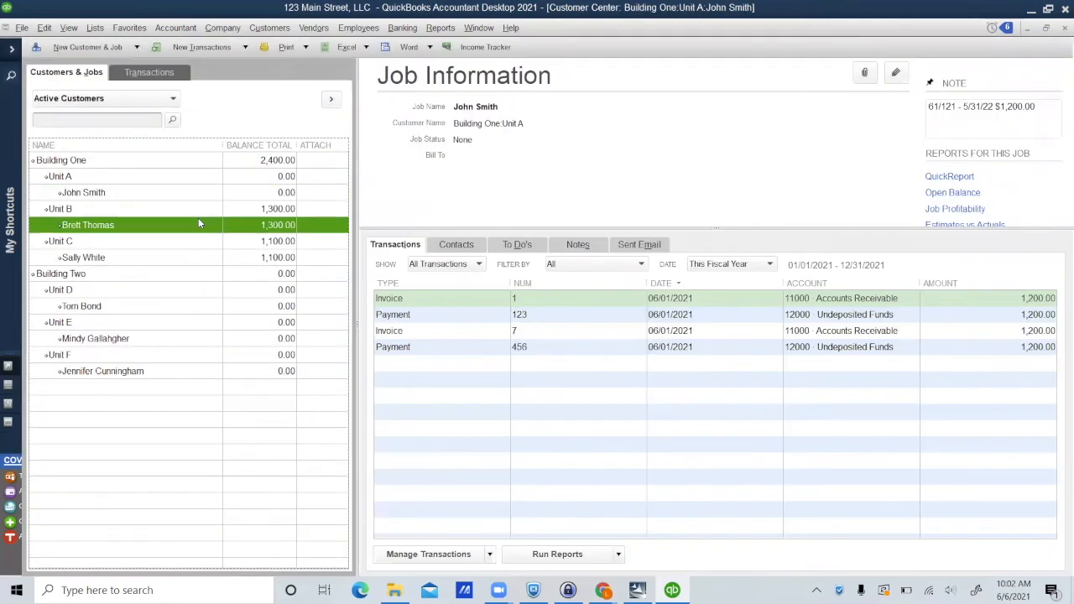
{"action": "left_click", "coordinate": [189, 51]}
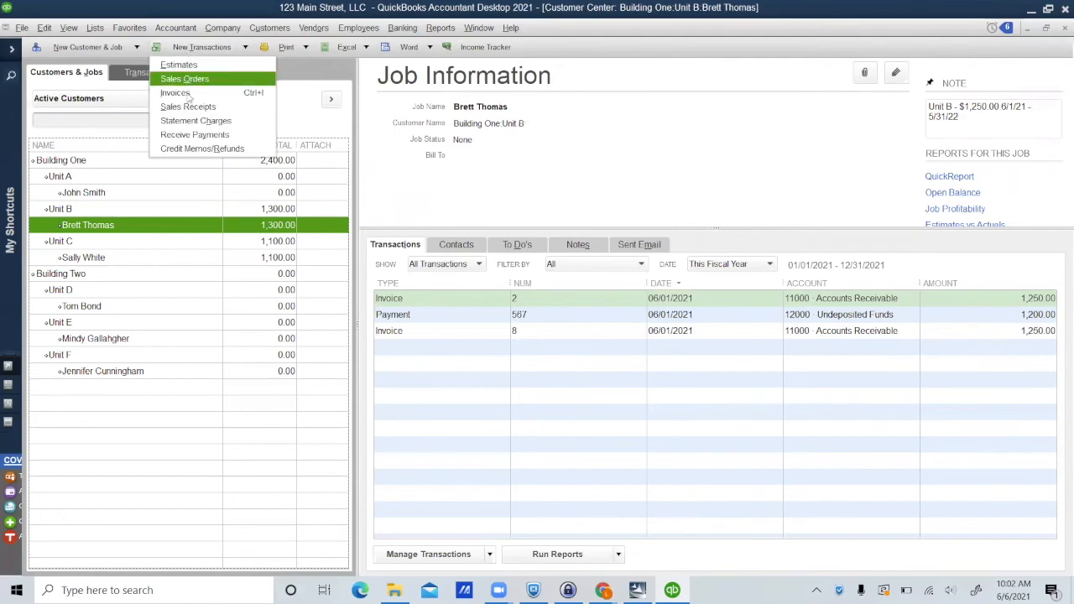
{"action": "left_click", "coordinate": [204, 137]}
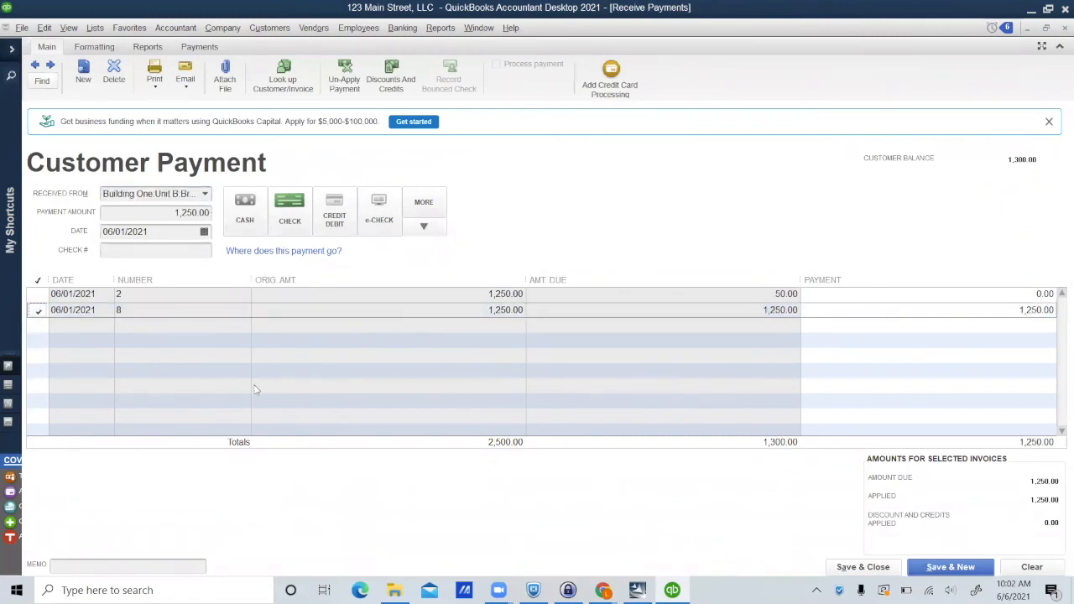
{"action": "left_click", "coordinate": [181, 253]}
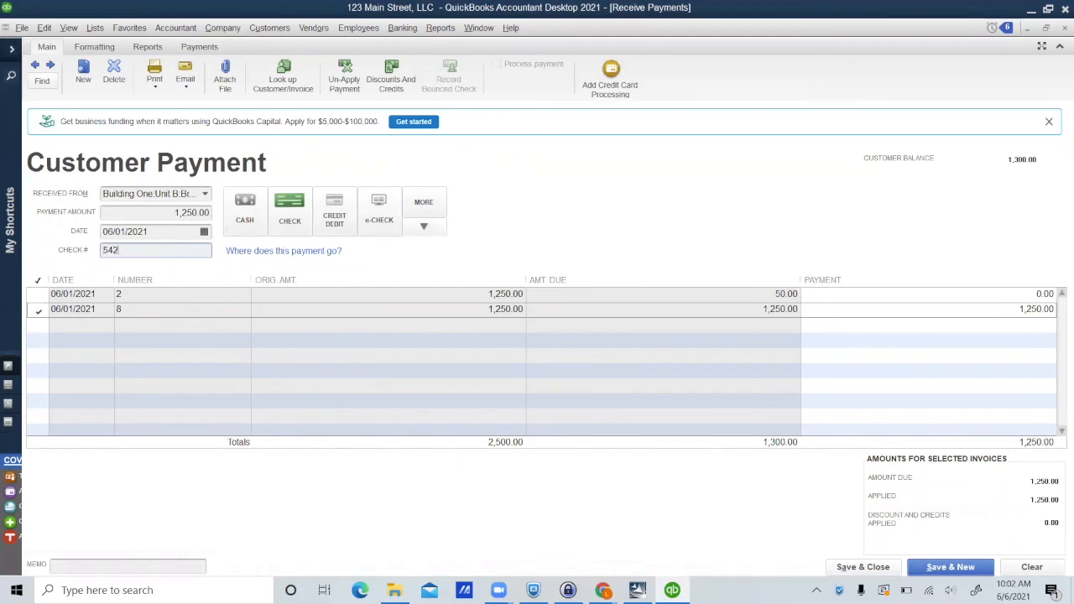
{"action": "left_click", "coordinate": [878, 567]}
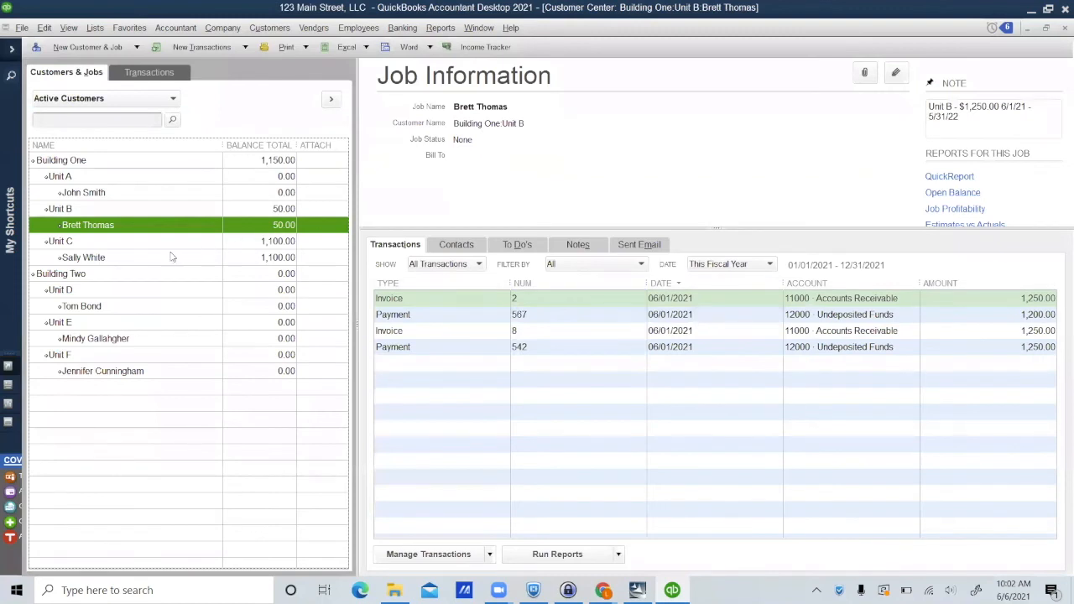
Record the Unit C tenant's 1,100 payment against invoice 9 with check number 853, then save and close it.
{"action": "left_click", "coordinate": [159, 260]}
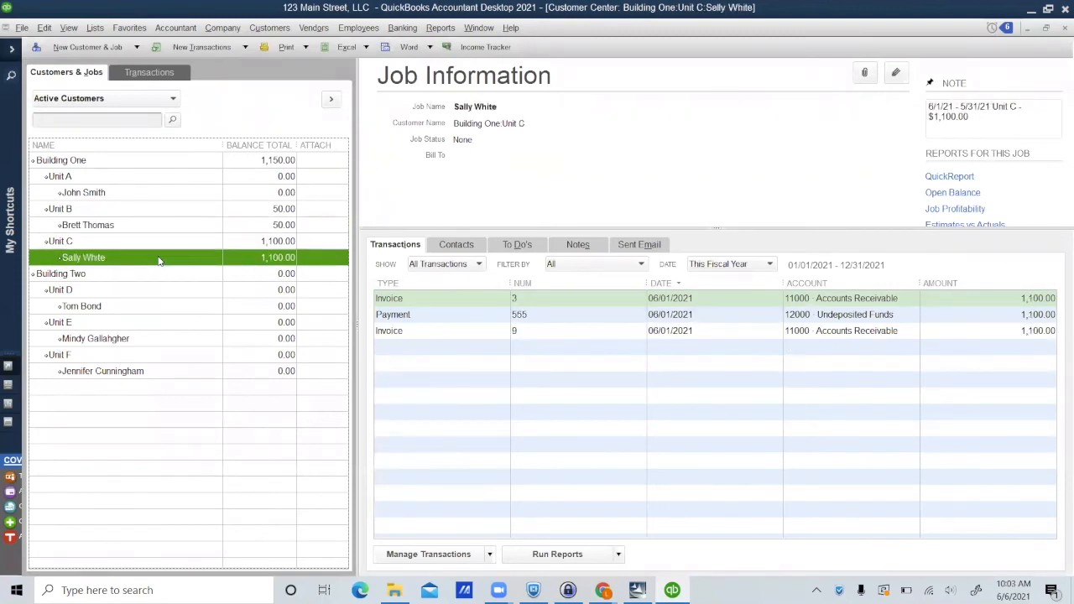
{"action": "left_click", "coordinate": [185, 49]}
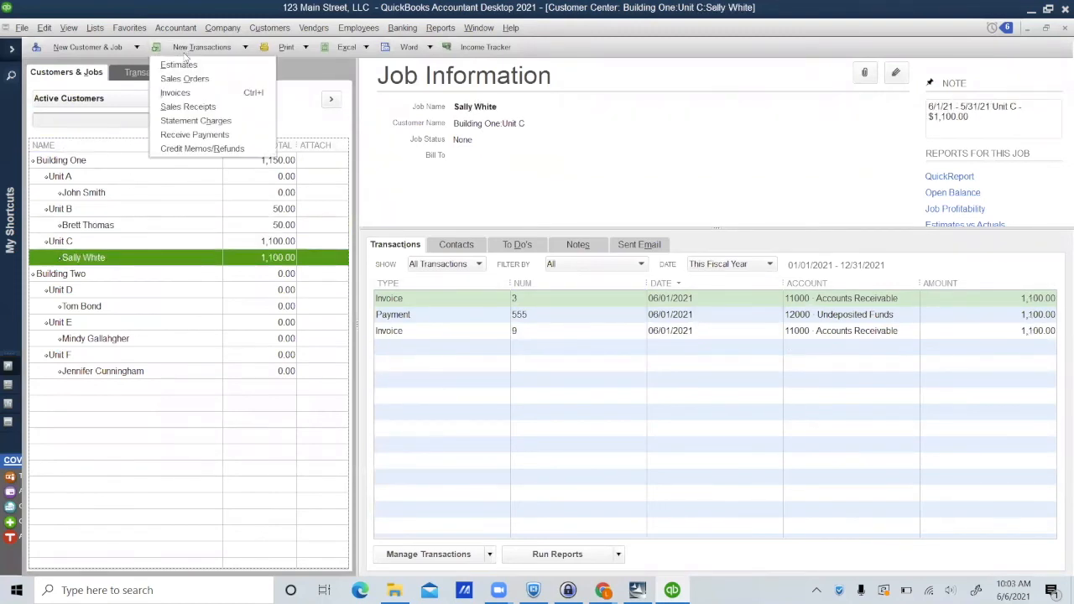
{"action": "left_click", "coordinate": [203, 136]}
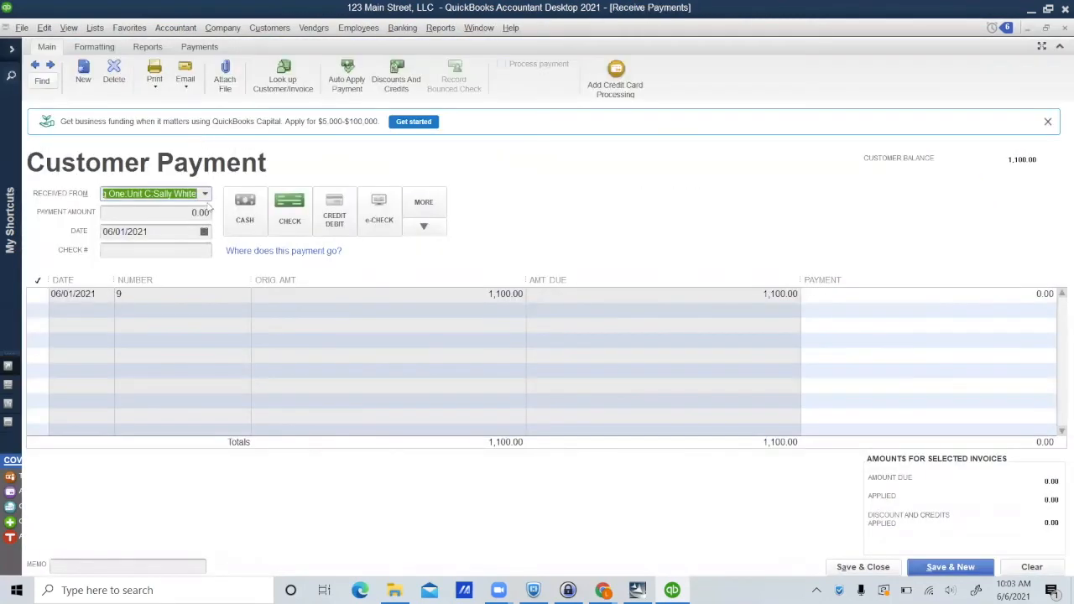
{"action": "left_click", "coordinate": [37, 294]}
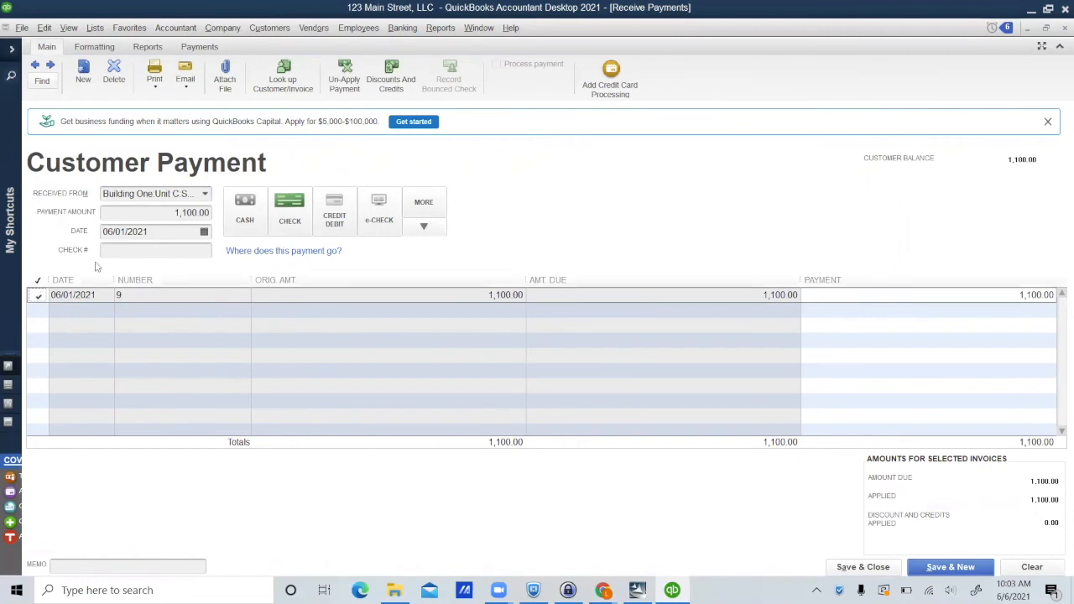
{"action": "left_click", "coordinate": [124, 250]}
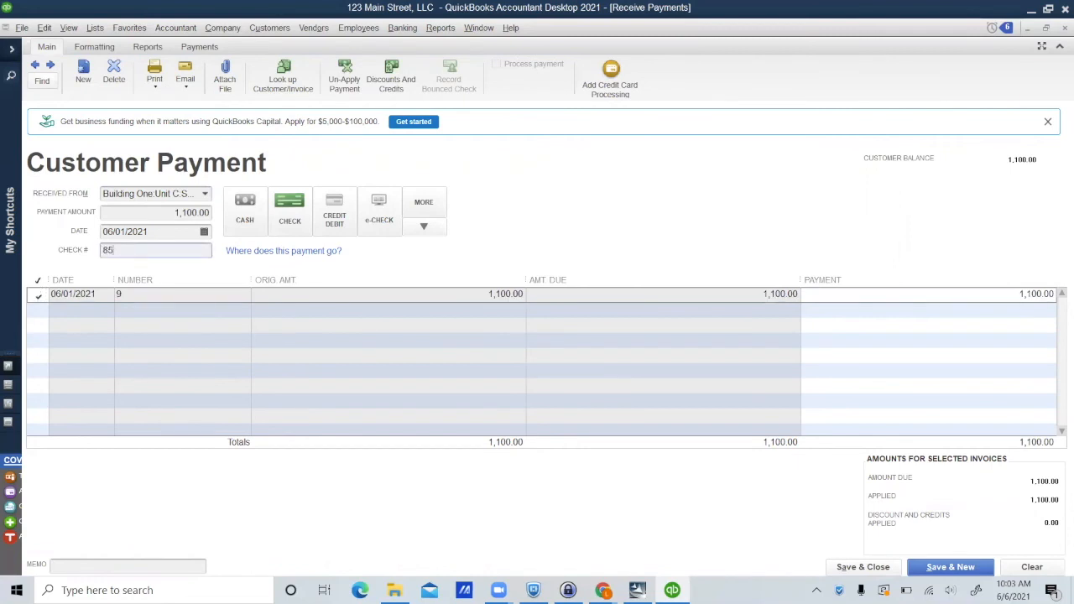
{"action": "left_click", "coordinate": [846, 569]}
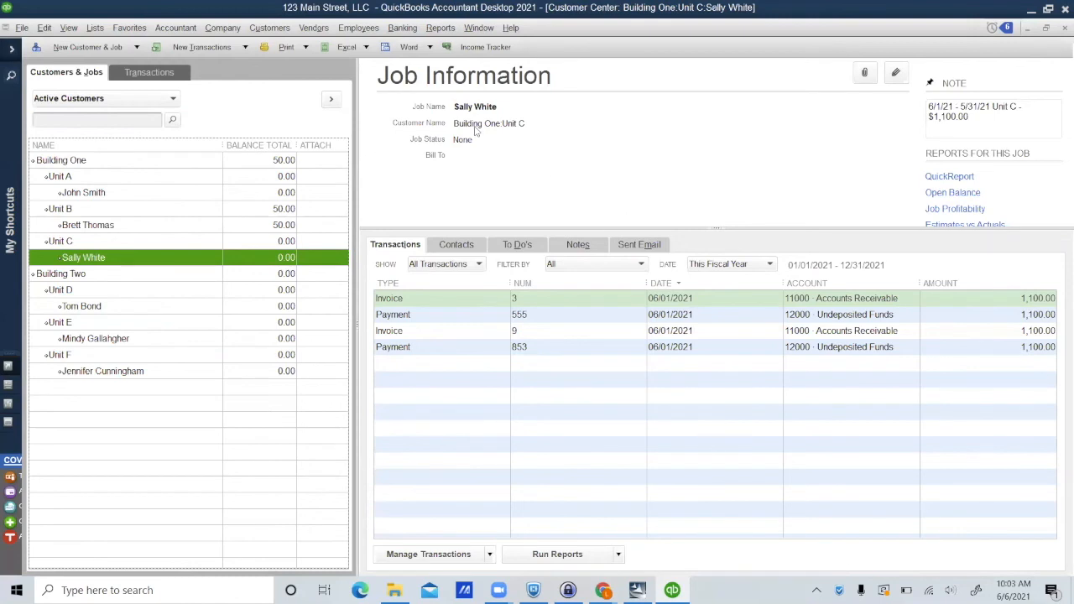
Start a bank deposit that includes all three tenant security deposit payments.
{"action": "left_click", "coordinate": [402, 31]}
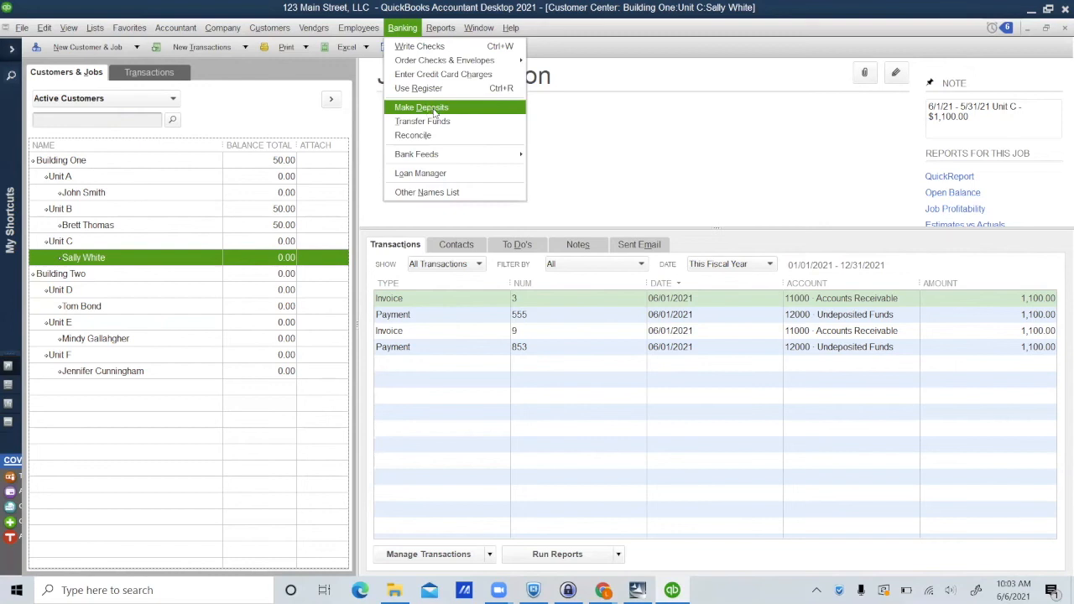
{"action": "left_click", "coordinate": [428, 109]}
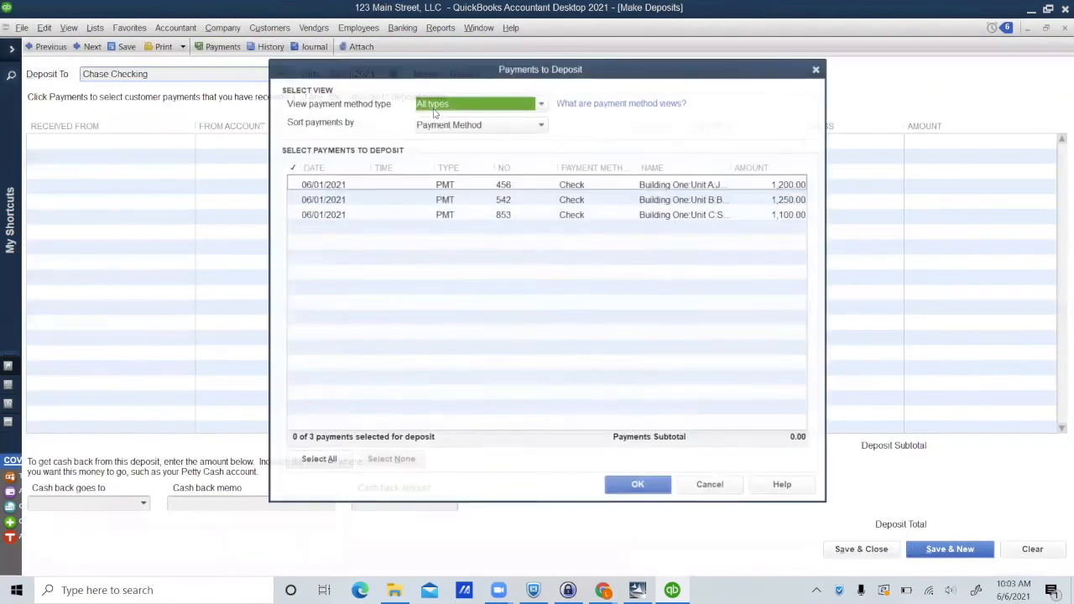
{"action": "left_click", "coordinate": [319, 461]}
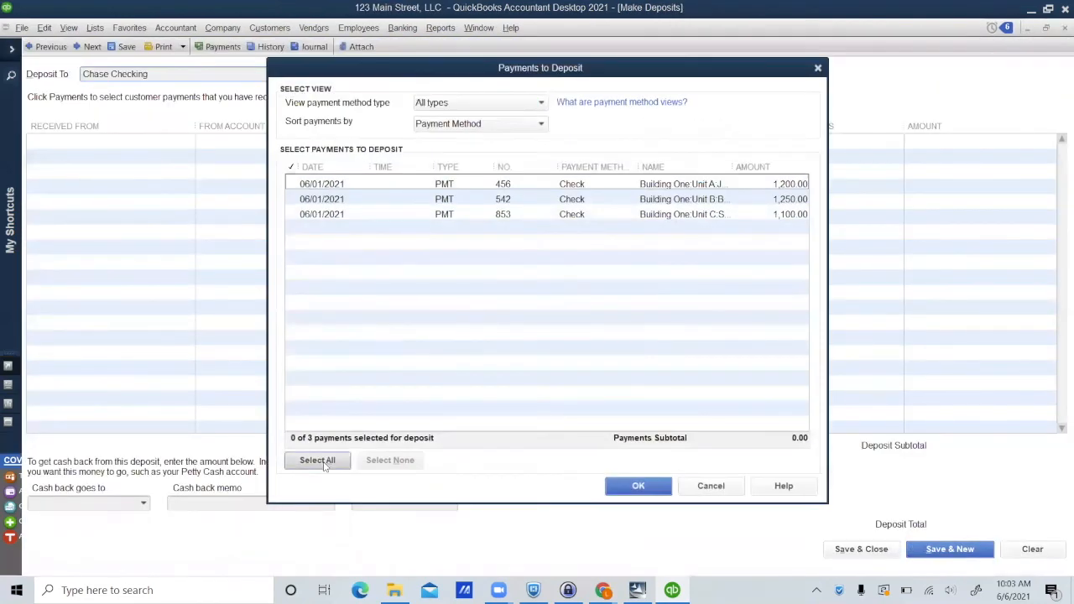
{"action": "left_click", "coordinate": [638, 487]}
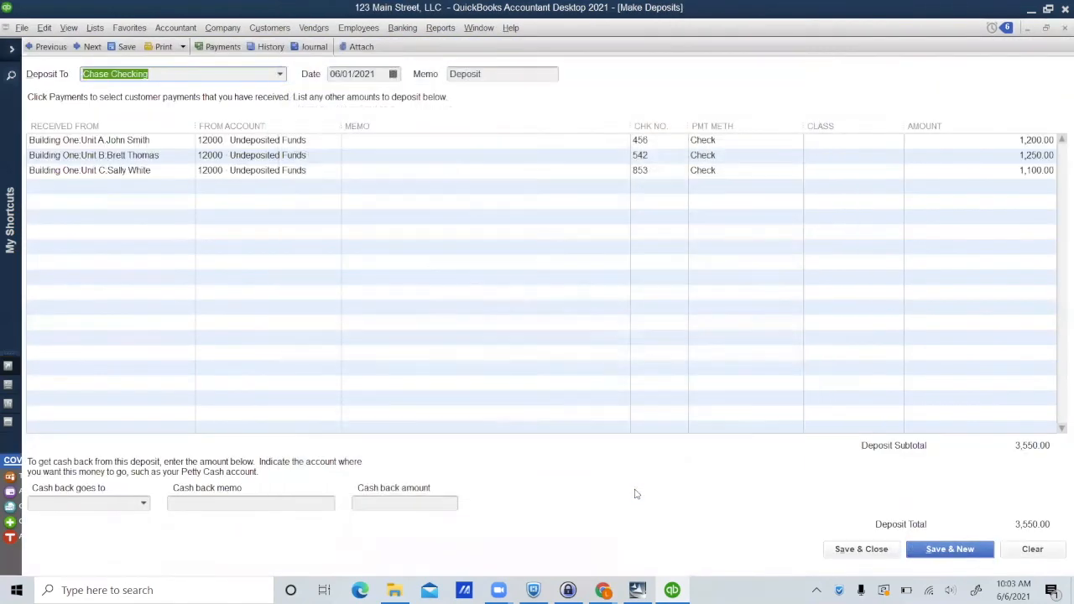
Set the deposit account to Chase - Security Deposits, suppress the default-account message in future, and save and close the deposit.
{"action": "left_click", "coordinate": [282, 74]}
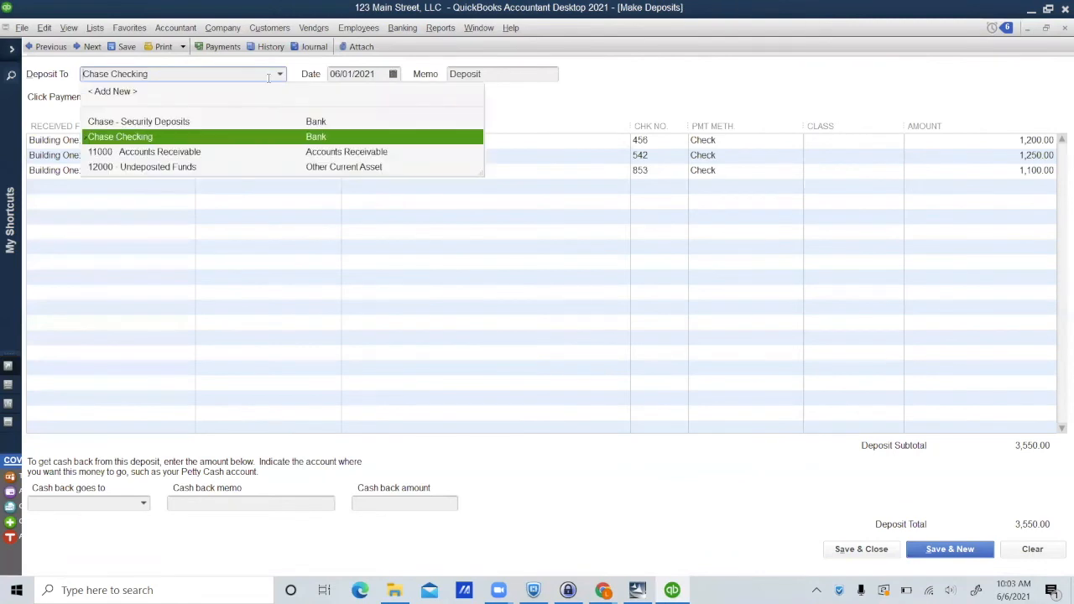
{"action": "left_click", "coordinate": [176, 121]}
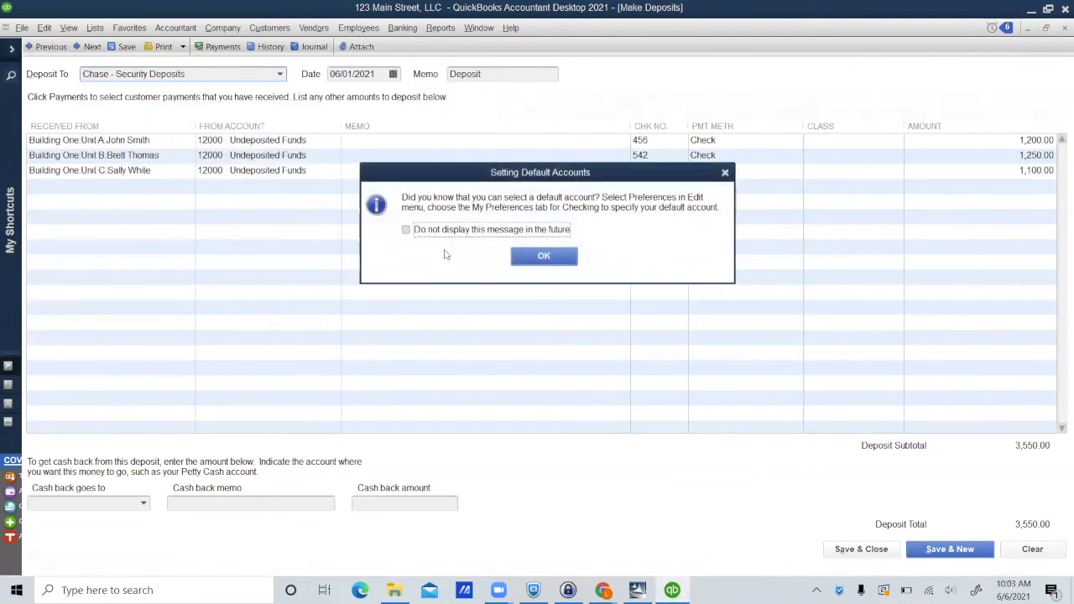
{"action": "left_click", "coordinate": [518, 232]}
{"action": "left_click", "coordinate": [544, 256]}
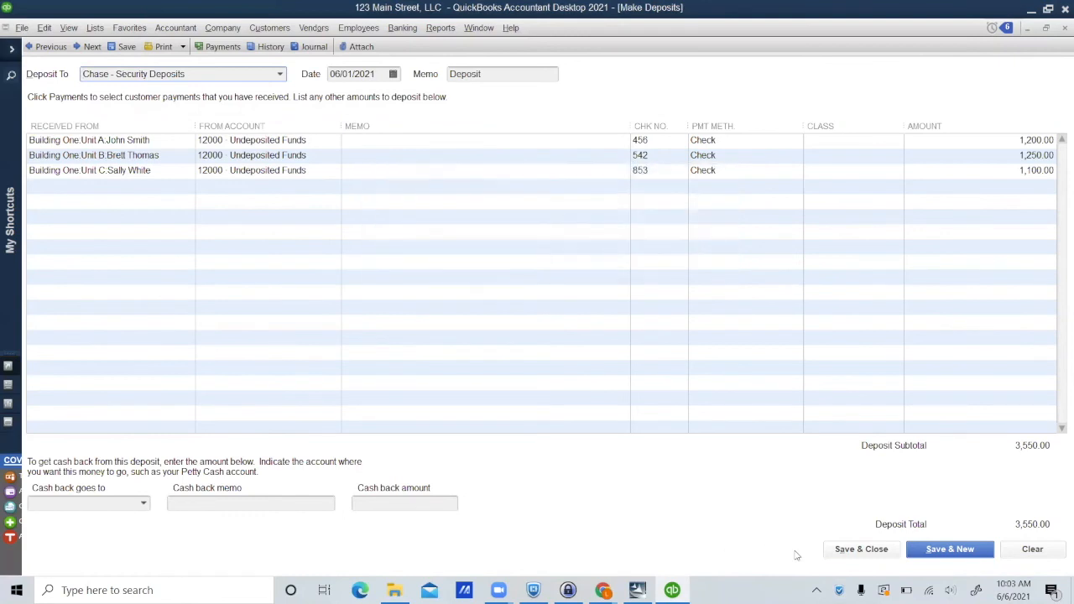
{"action": "left_click", "coordinate": [859, 551]}
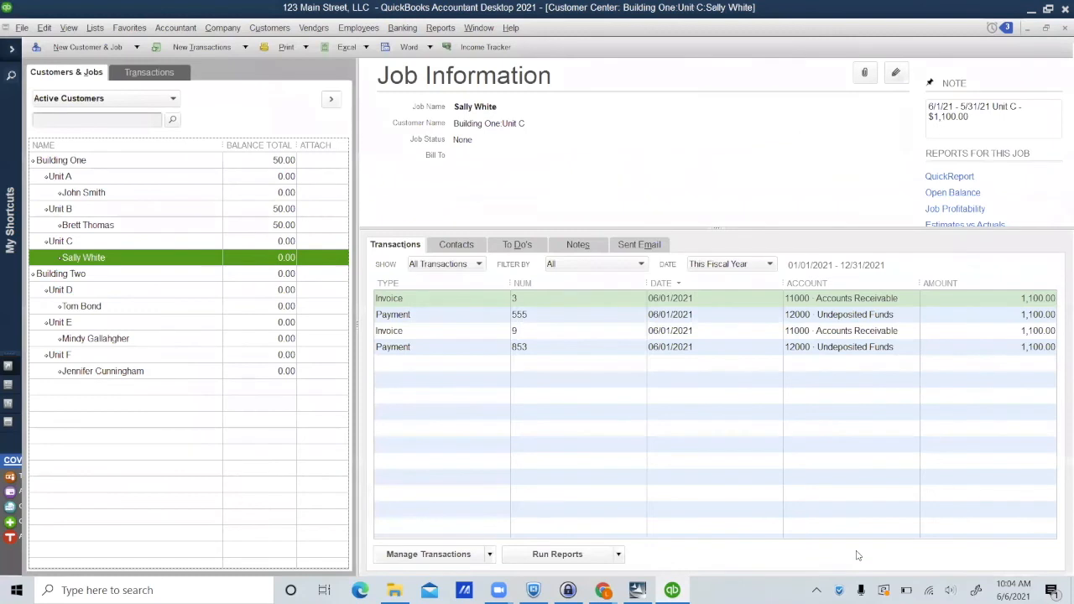
Run the Balance Sheet Standard report to check the security deposit balances, then open the Item List to review each item's account.
{"action": "key", "text": "Escape"}
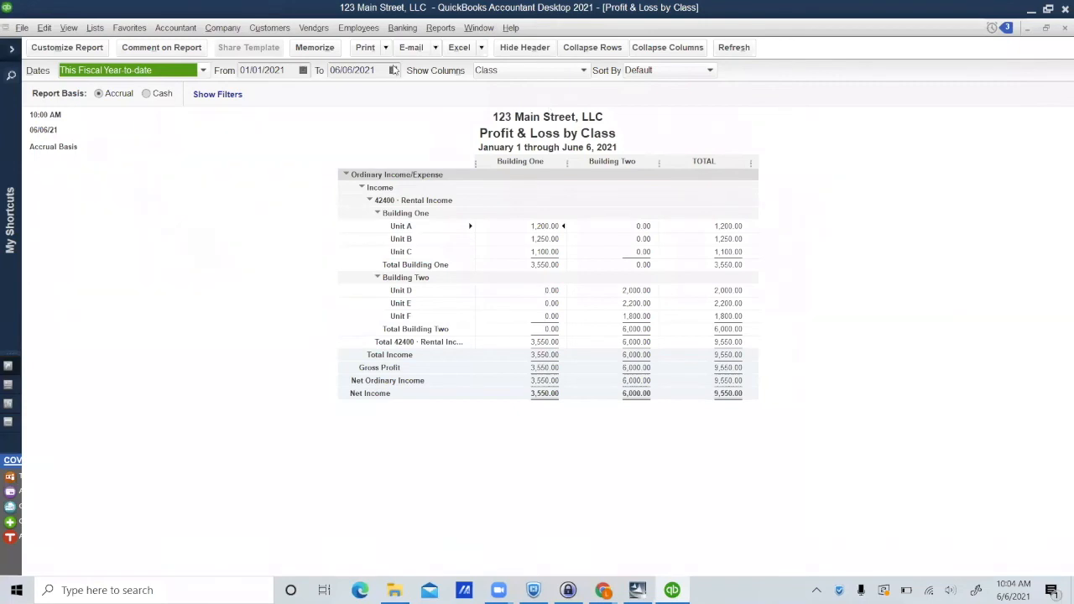
{"action": "left_click", "coordinate": [442, 28]}
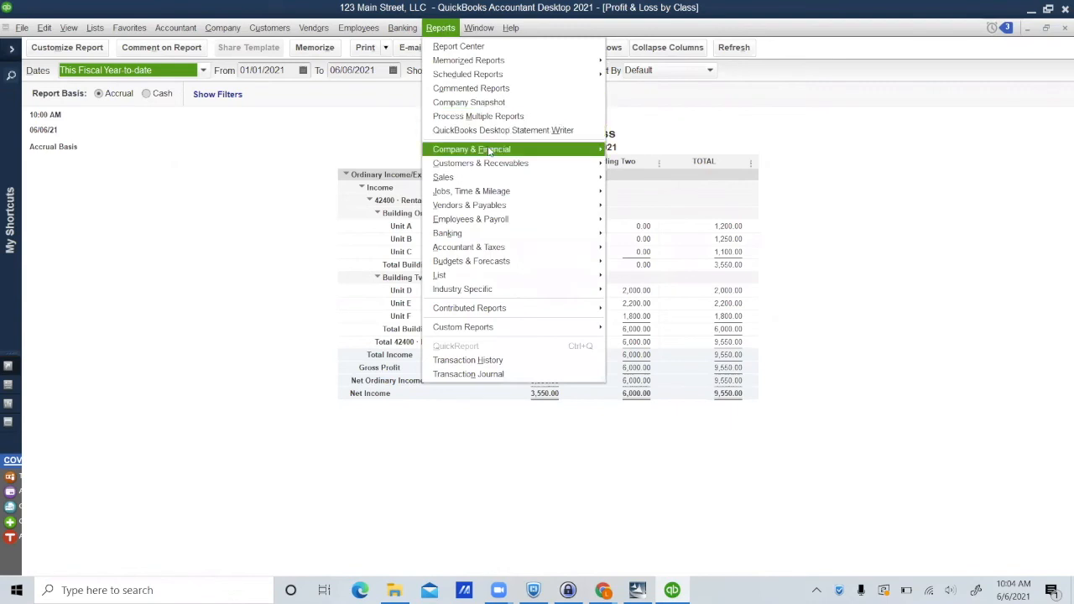
{"action": "mouse_move", "coordinate": [548, 156]}
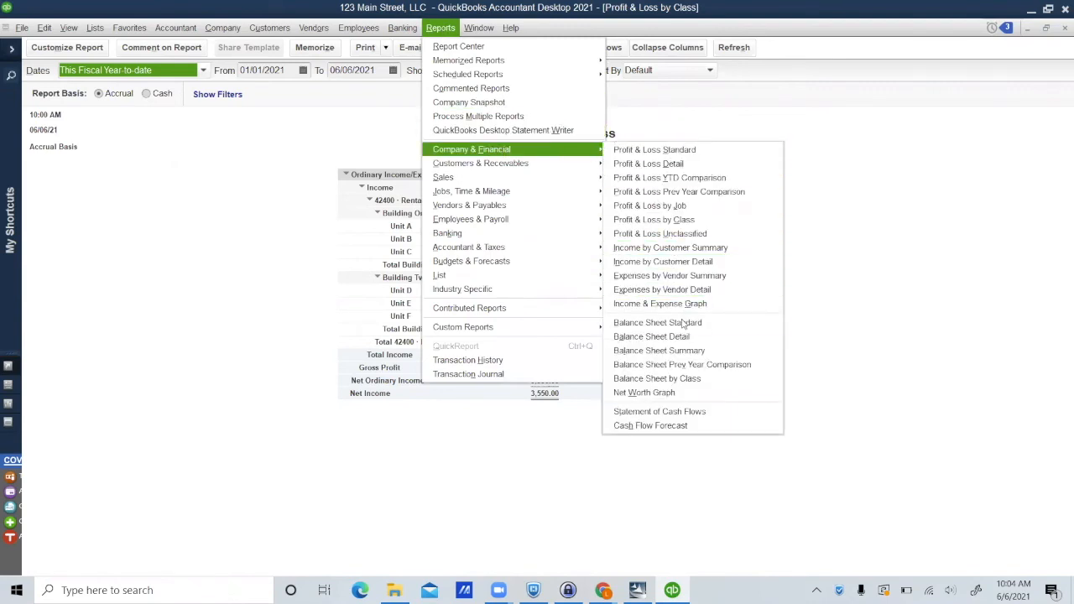
{"action": "left_click", "coordinate": [658, 322]}
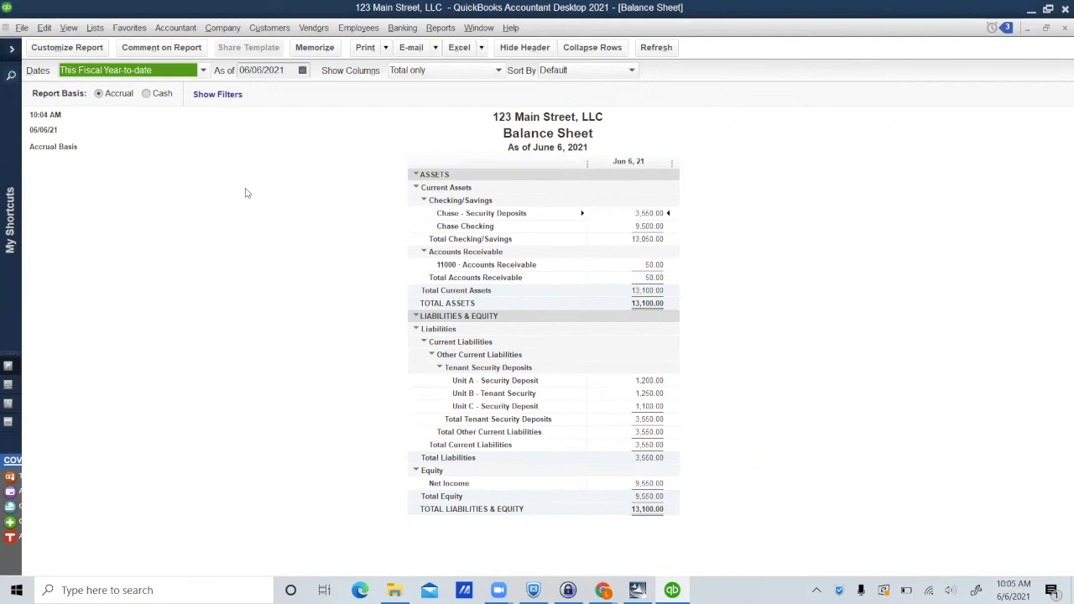
{"action": "left_click", "coordinate": [95, 28]}
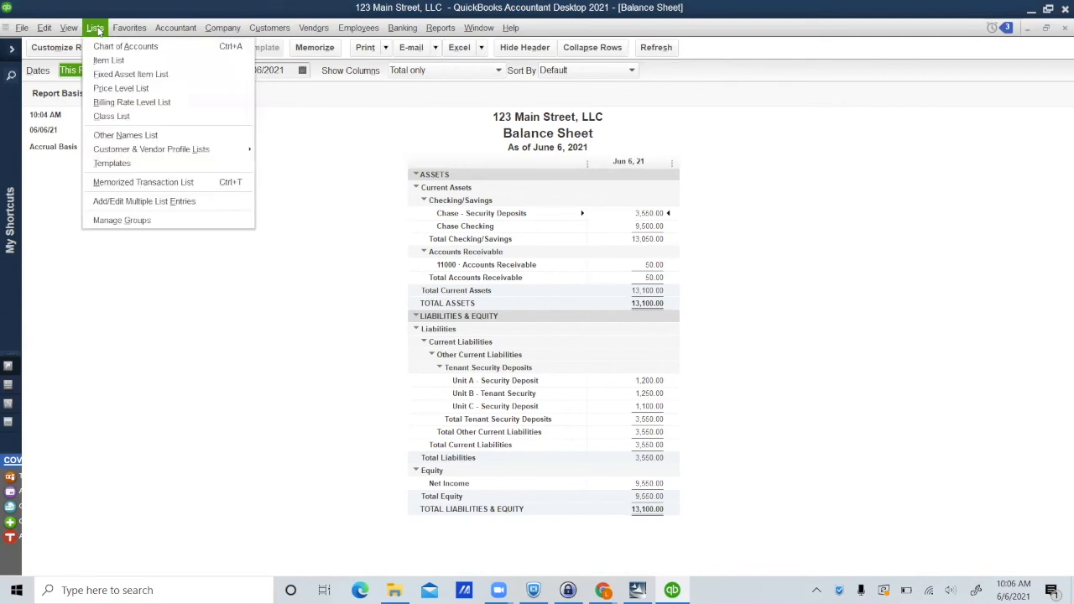
{"action": "left_click", "coordinate": [101, 59]}
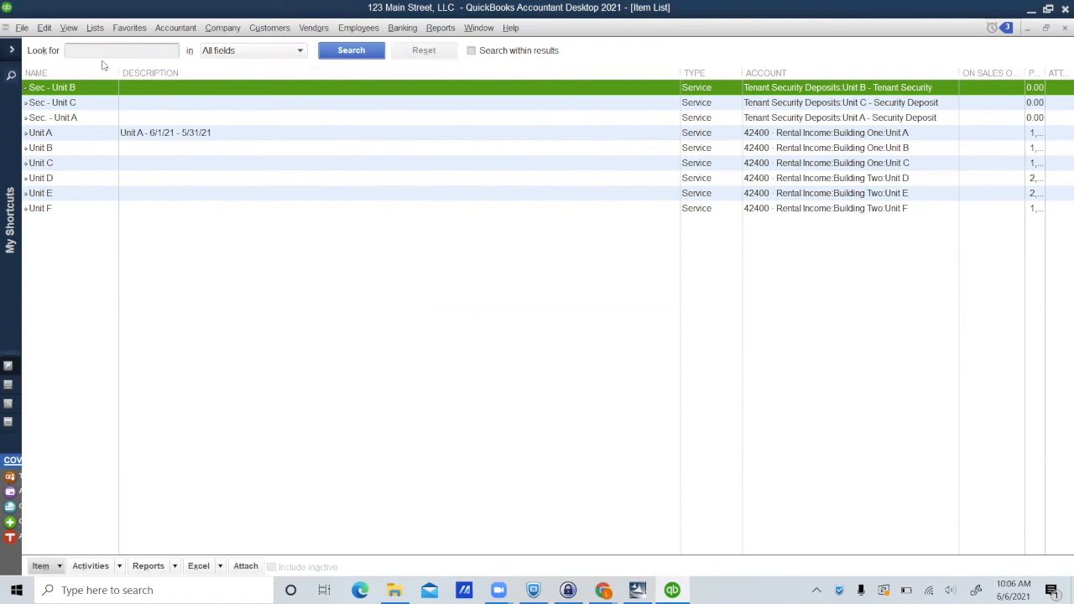
Start a credit memo for the Unit B tenant in Building One, using the Unit B item.
{"action": "left_click", "coordinate": [271, 32]}
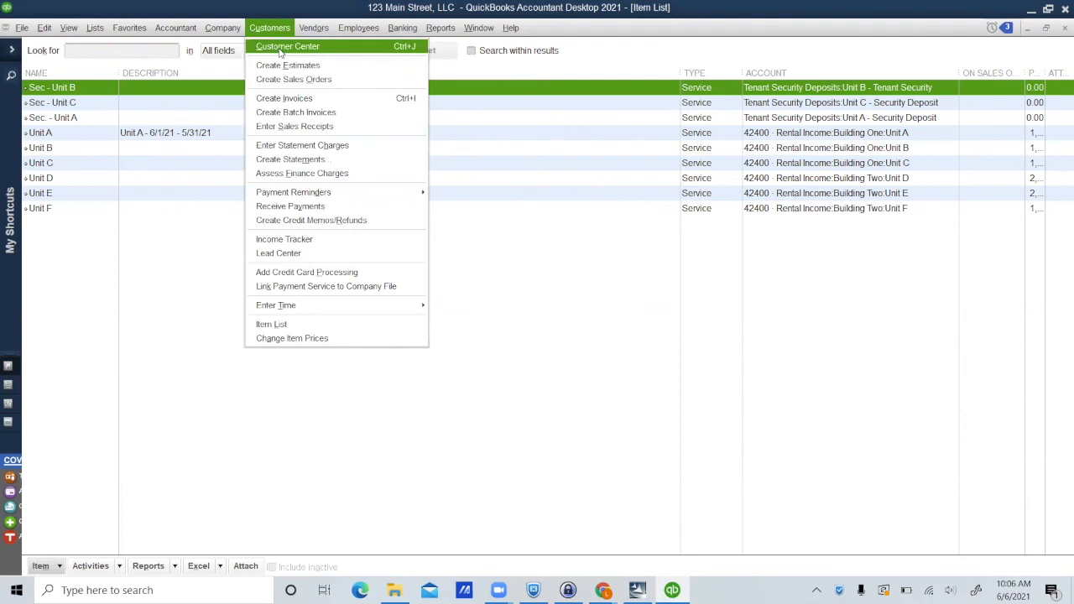
{"action": "left_click", "coordinate": [282, 48]}
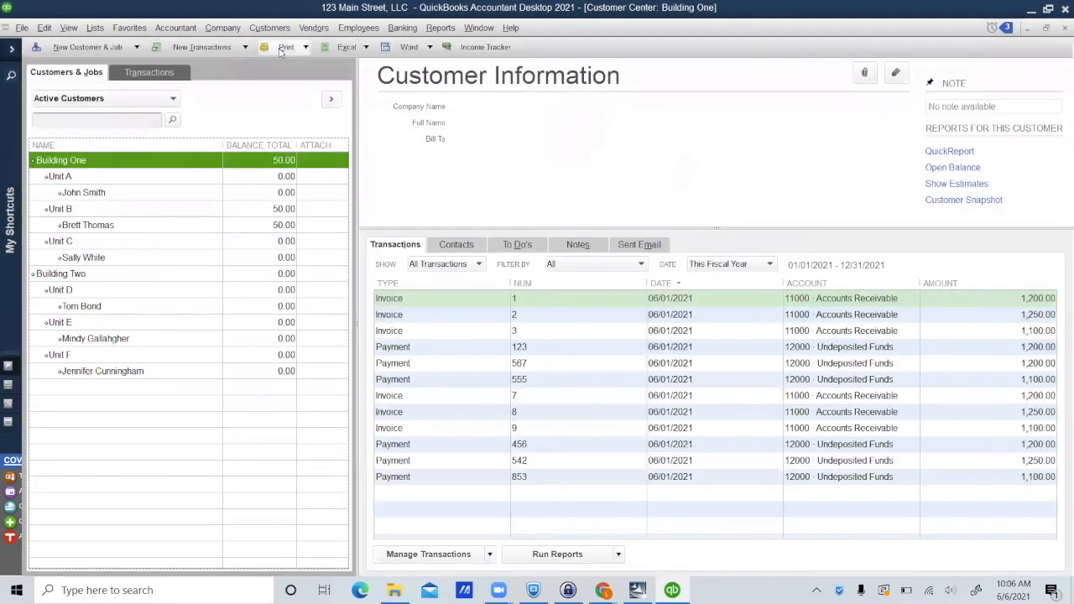
{"action": "left_click", "coordinate": [132, 225]}
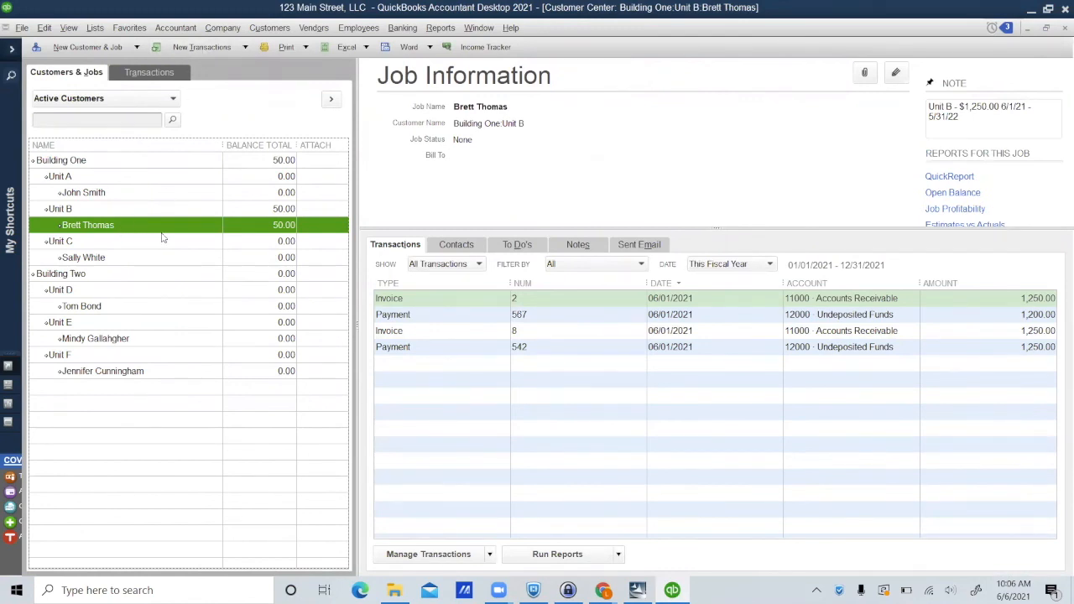
{"action": "left_click", "coordinate": [207, 49]}
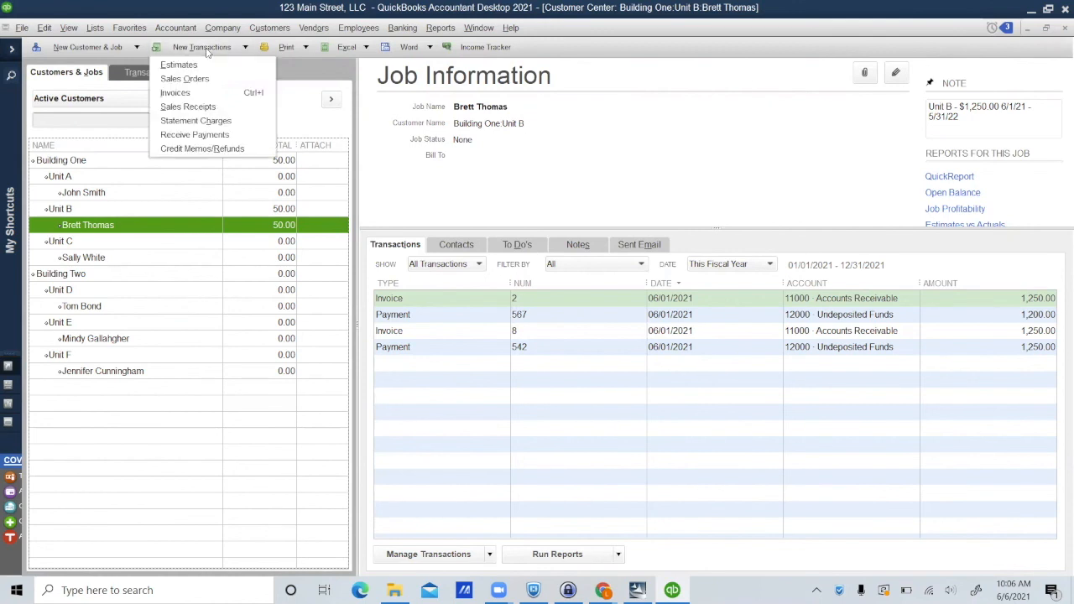
{"action": "left_click", "coordinate": [210, 149]}
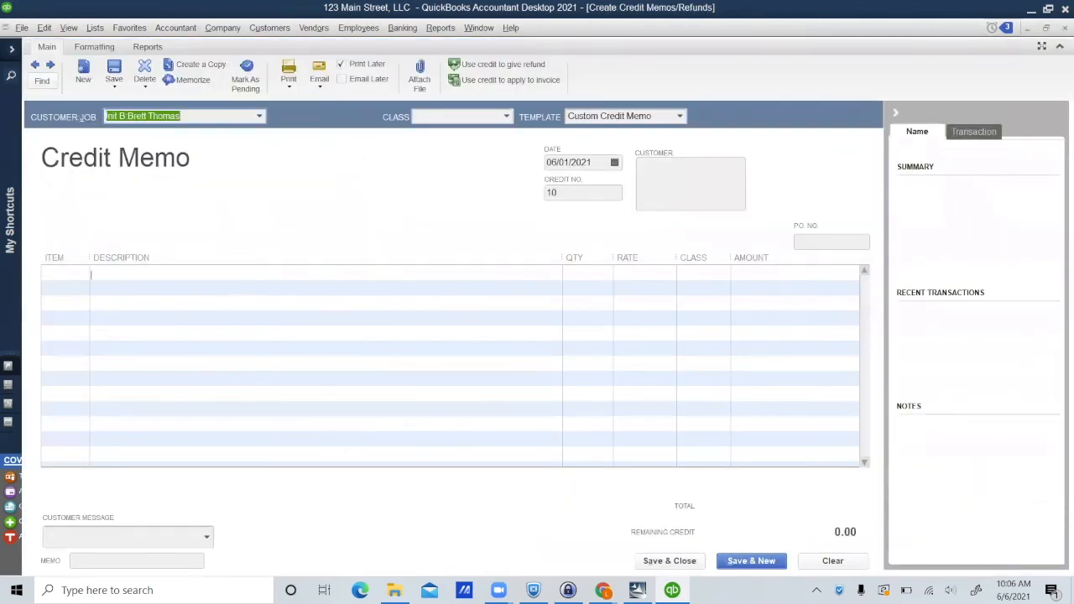
{"action": "left_click", "coordinate": [76, 272]}
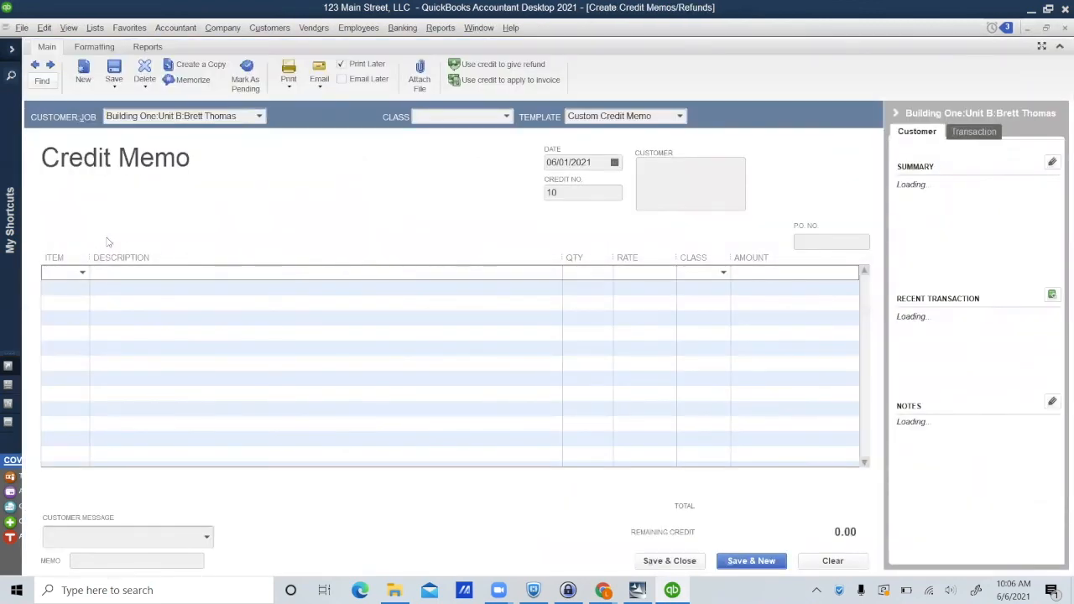
{"action": "left_click", "coordinate": [82, 273]}
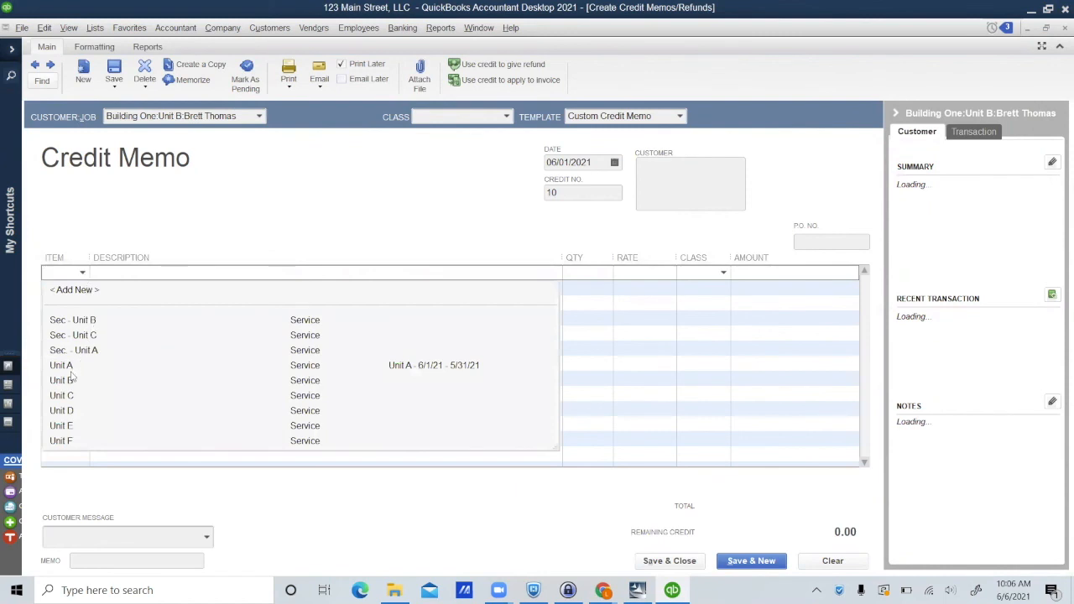
{"action": "left_click", "coordinate": [63, 381]}
Describe the credit line as "Credit because he didn't move in right away.", with a rate of 50 and class Building One.
{"action": "left_click", "coordinate": [121, 273]}
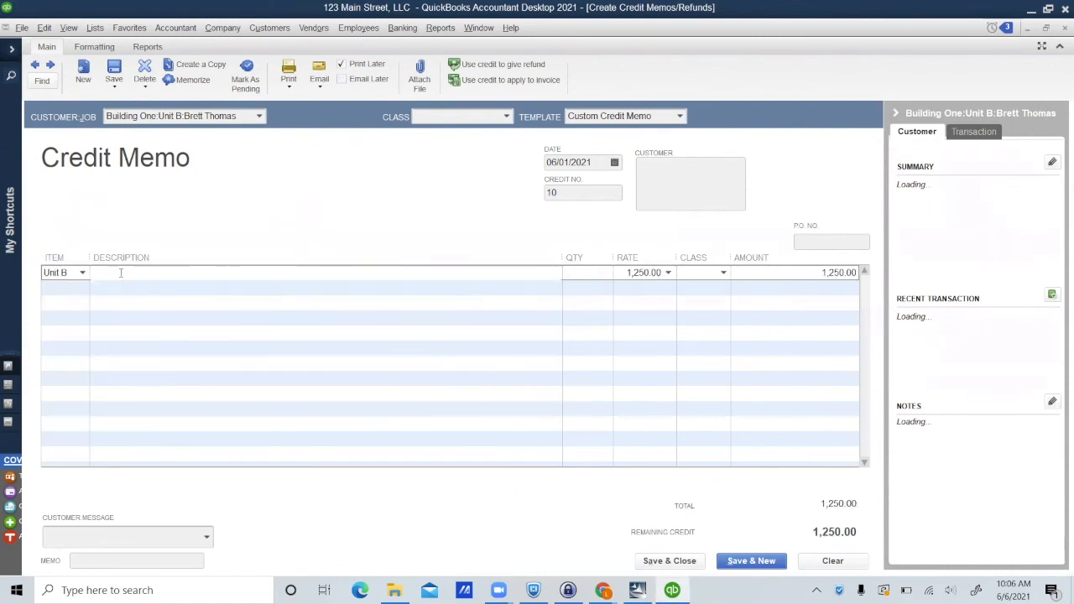
{"action": "type", "text": "Credit because he didn't"}
{"action": "type", "text": "m"}
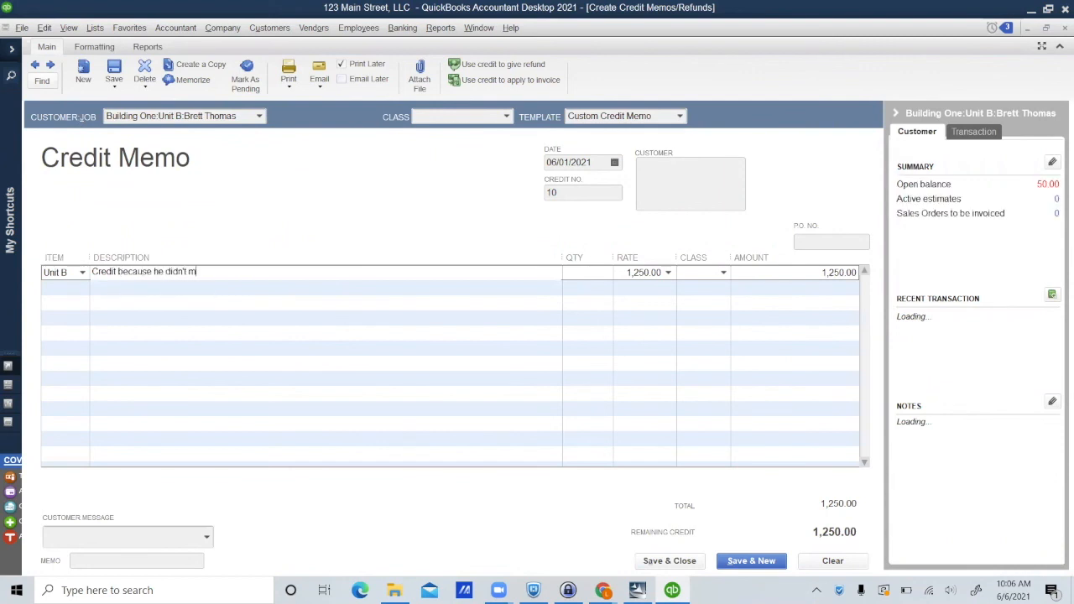
{"action": "type", "text": "ove in right away."}
{"action": "key", "text": "Tab"}
{"action": "key", "text": "Tab"}
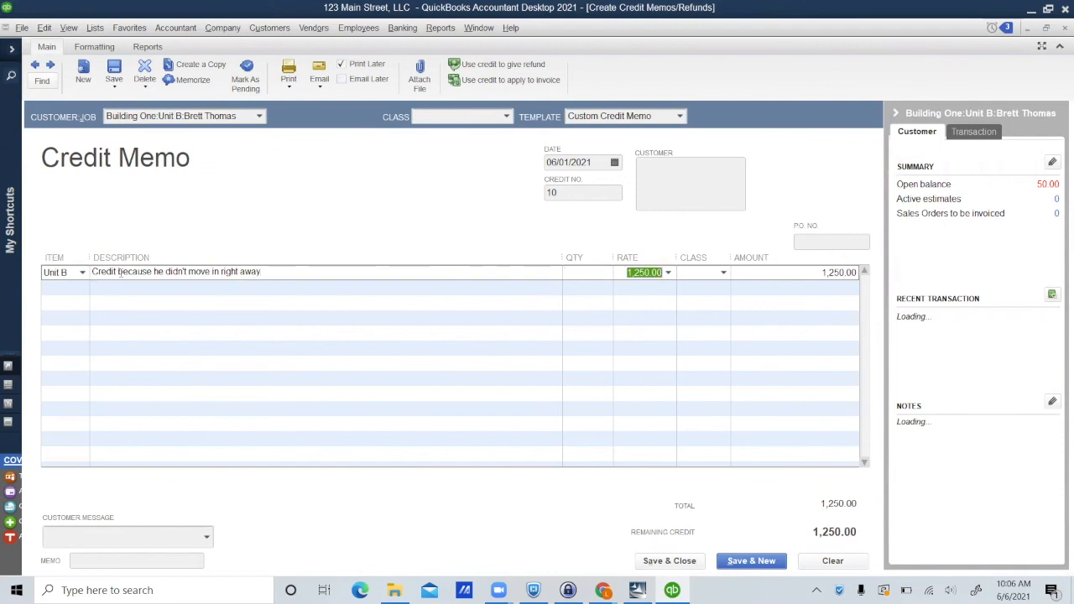
{"action": "type", "text": "50"}
{"action": "key", "text": "Tab"}
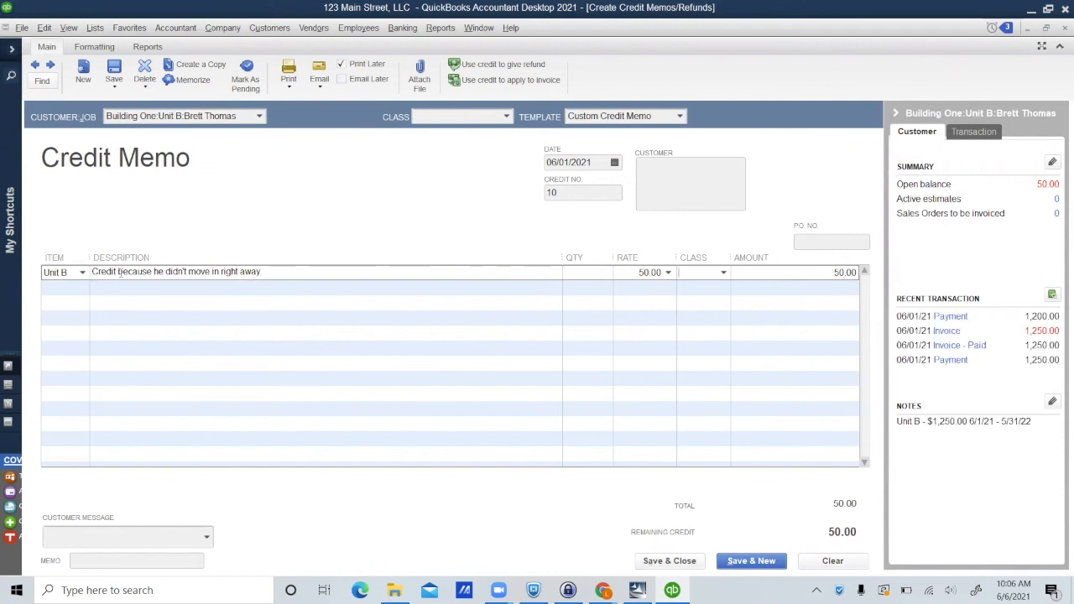
{"action": "left_click", "coordinate": [724, 273]}
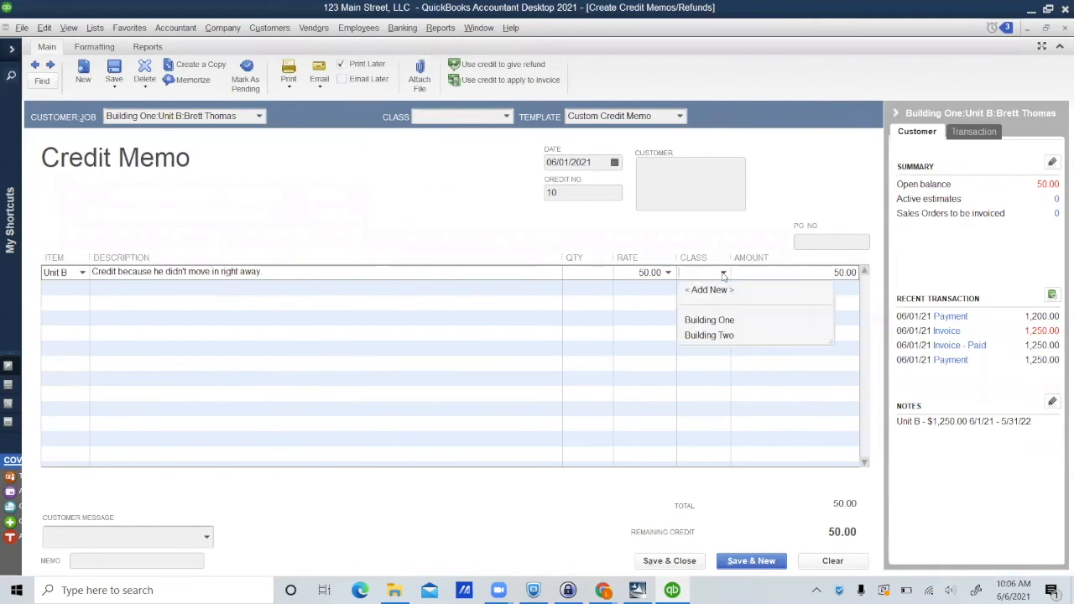
{"action": "left_click", "coordinate": [713, 317]}
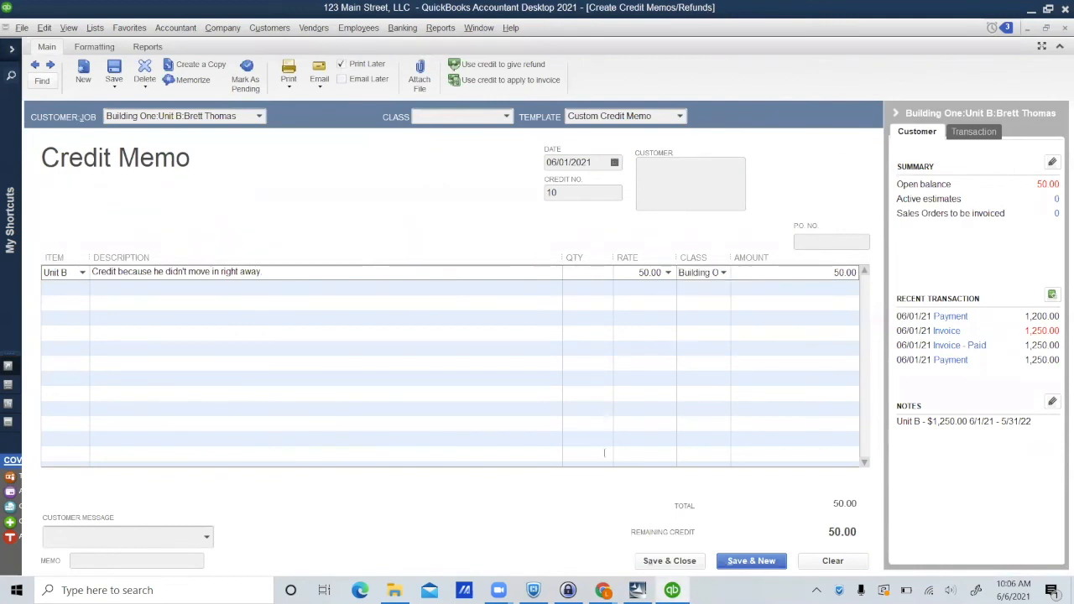
Save and close the credit memo, applying its 50.00 credit to the tenant's open invoice 2.
{"action": "left_click", "coordinate": [660, 564]}
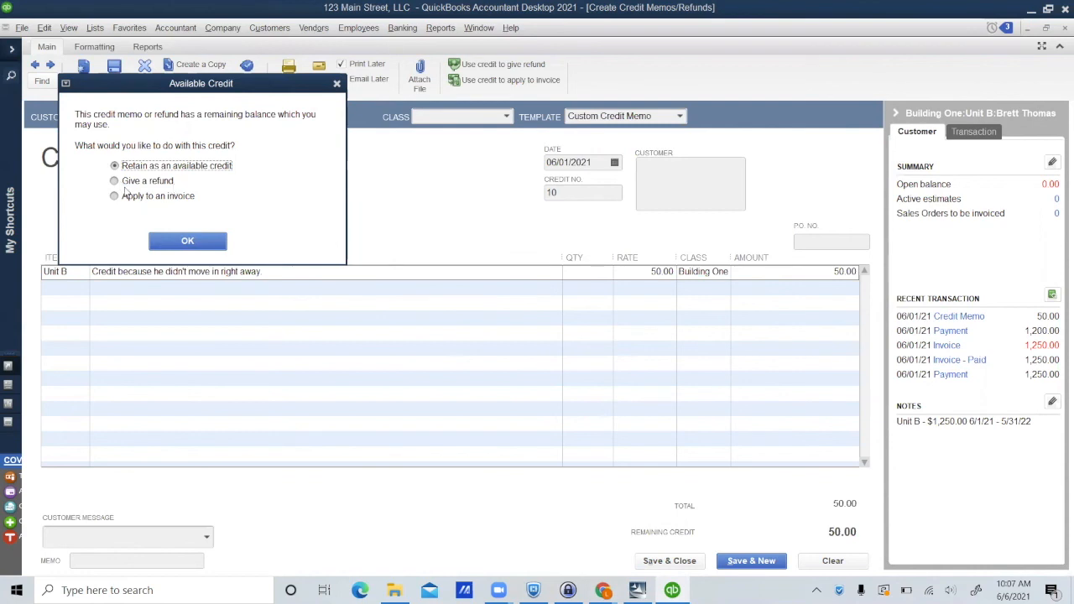
{"action": "left_click", "coordinate": [115, 196]}
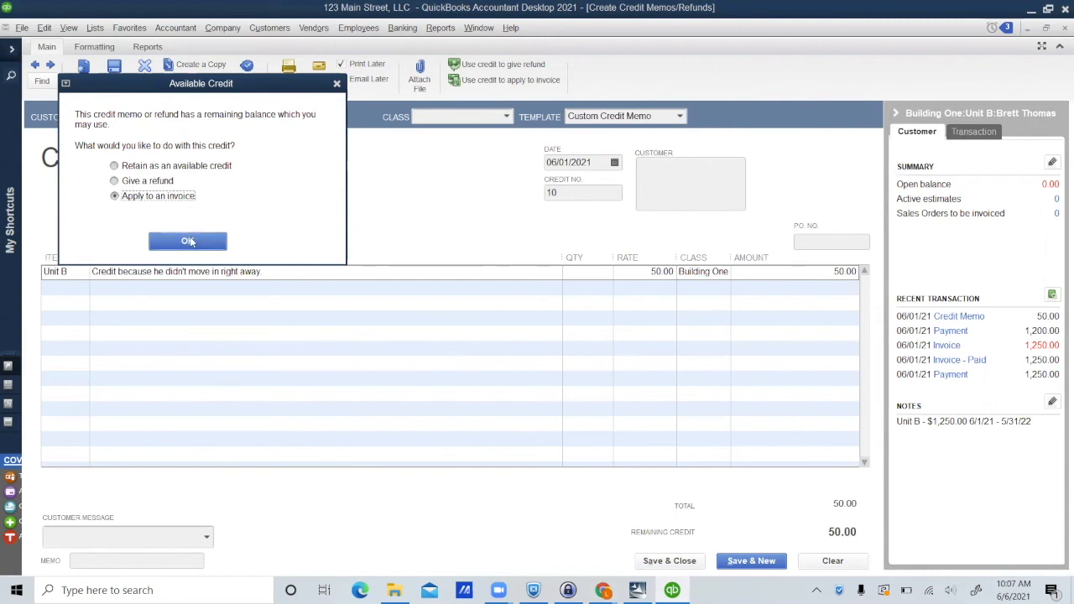
{"action": "left_click", "coordinate": [188, 241]}
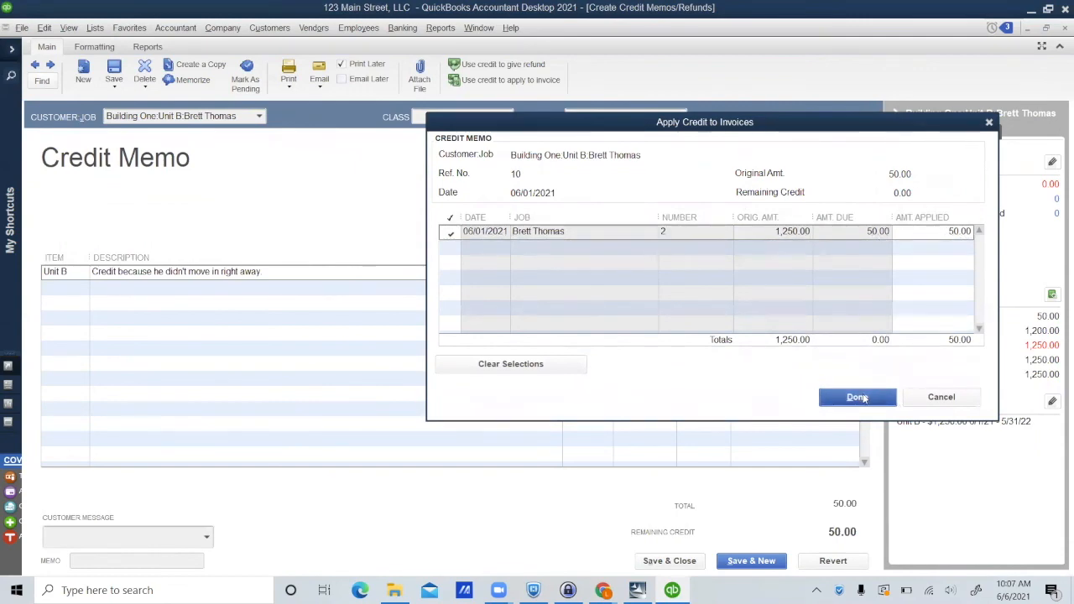
{"action": "left_click", "coordinate": [857, 397]}
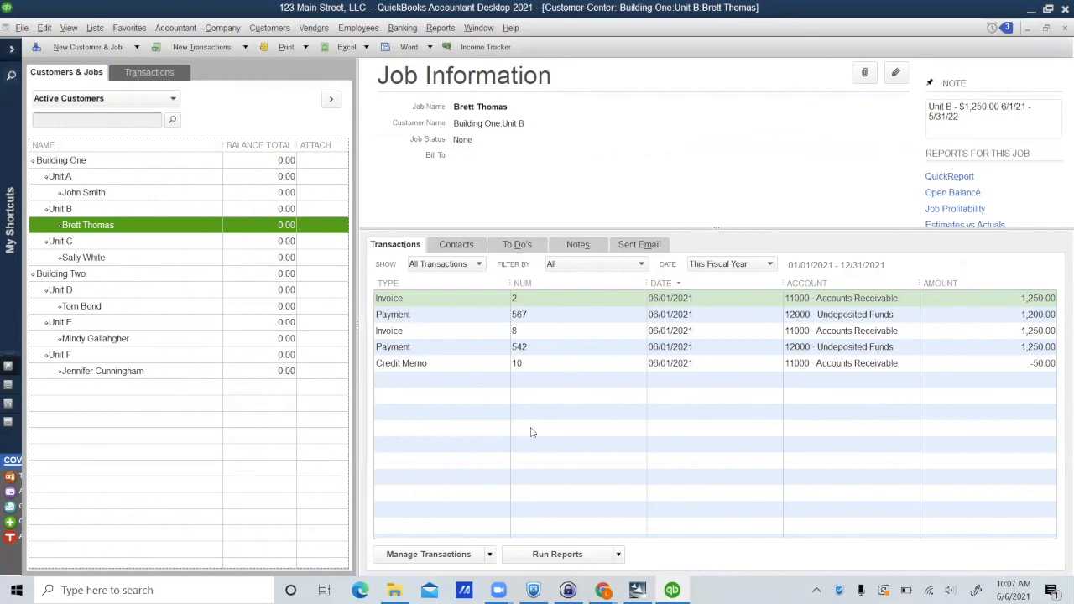
Run the Profit & Loss Standard report and review the transactions behind the Building One total.
{"action": "left_click", "coordinate": [440, 27]}
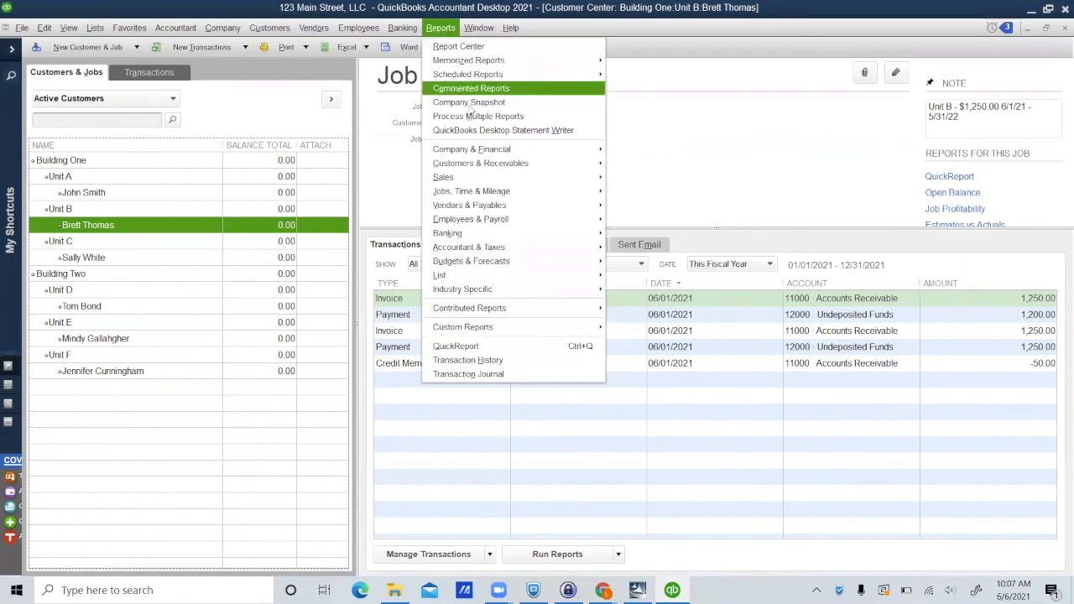
{"action": "mouse_move", "coordinate": [549, 151]}
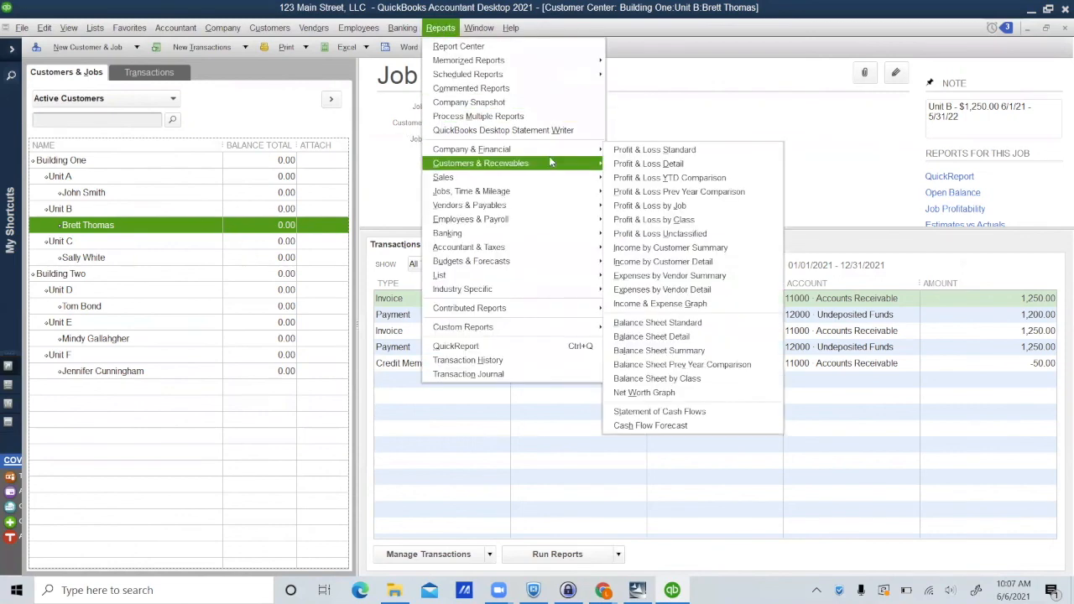
{"action": "left_click", "coordinate": [644, 151]}
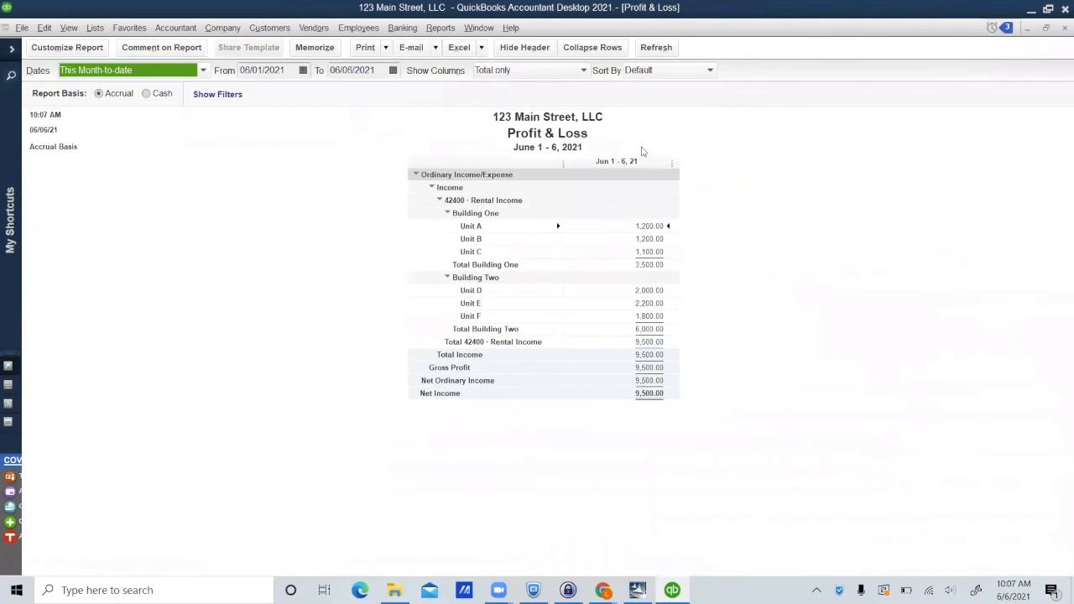
{"action": "double_click", "coordinate": [648, 266]}
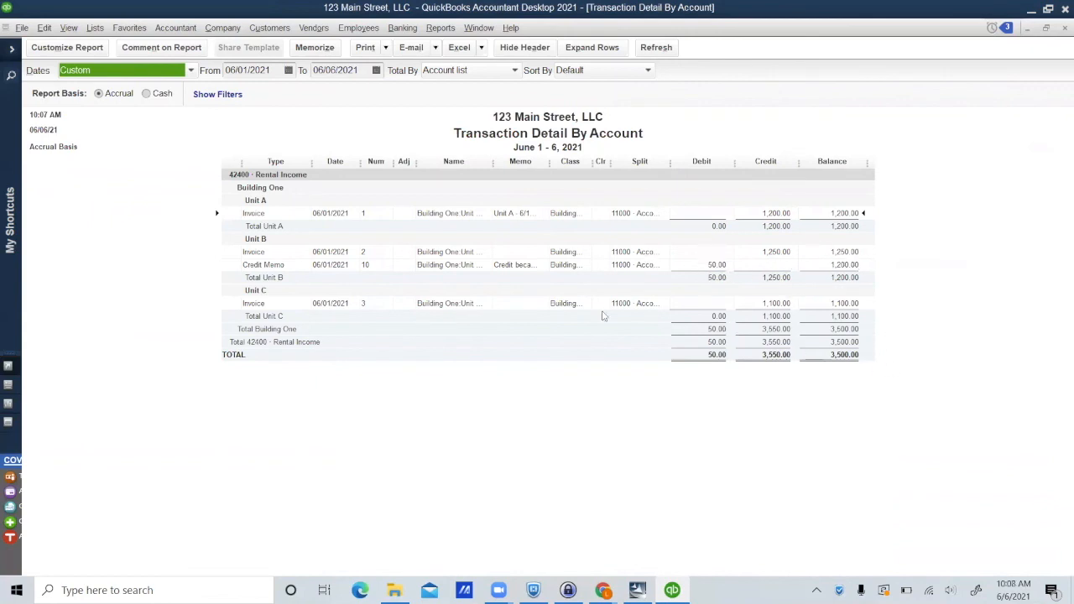
{"action": "key", "text": "Escape"}
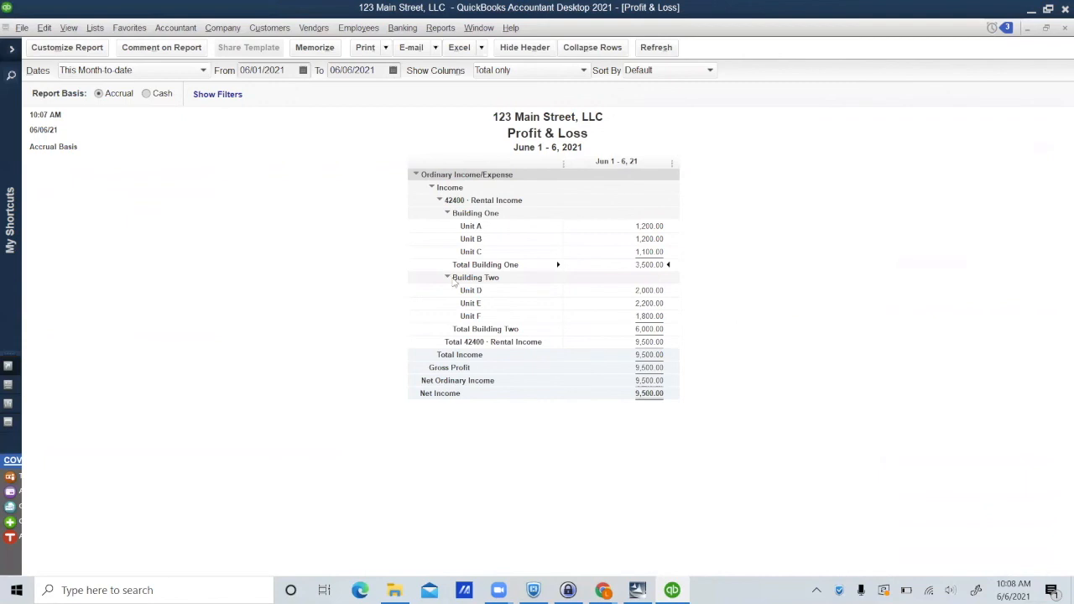
Open the Chart of Accounts and look through the bank, liability, income and expense accounts.
{"action": "left_click", "coordinate": [96, 28]}
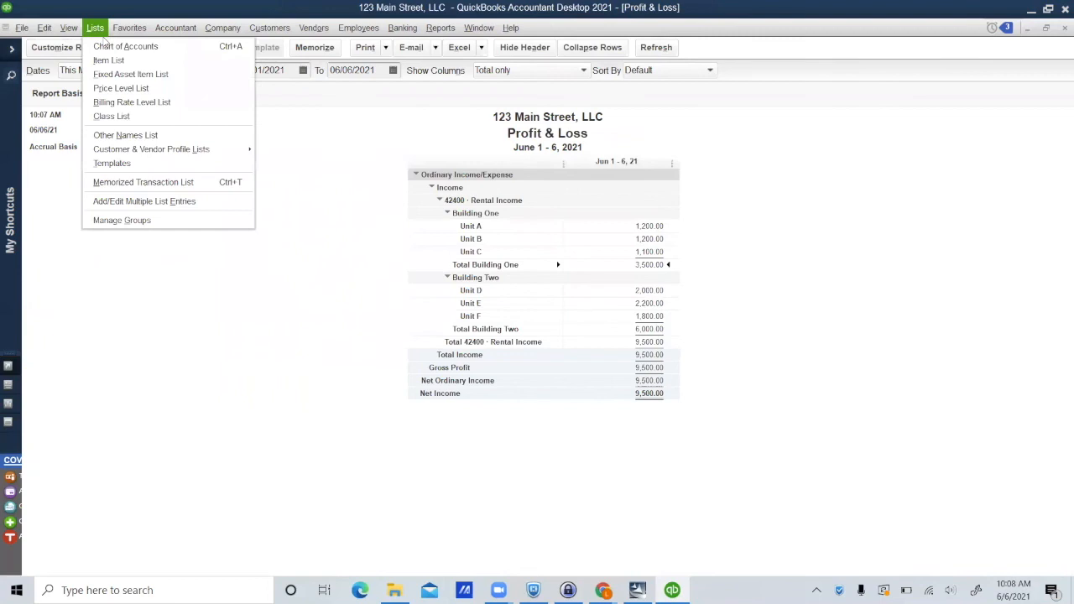
{"action": "left_click", "coordinate": [118, 43]}
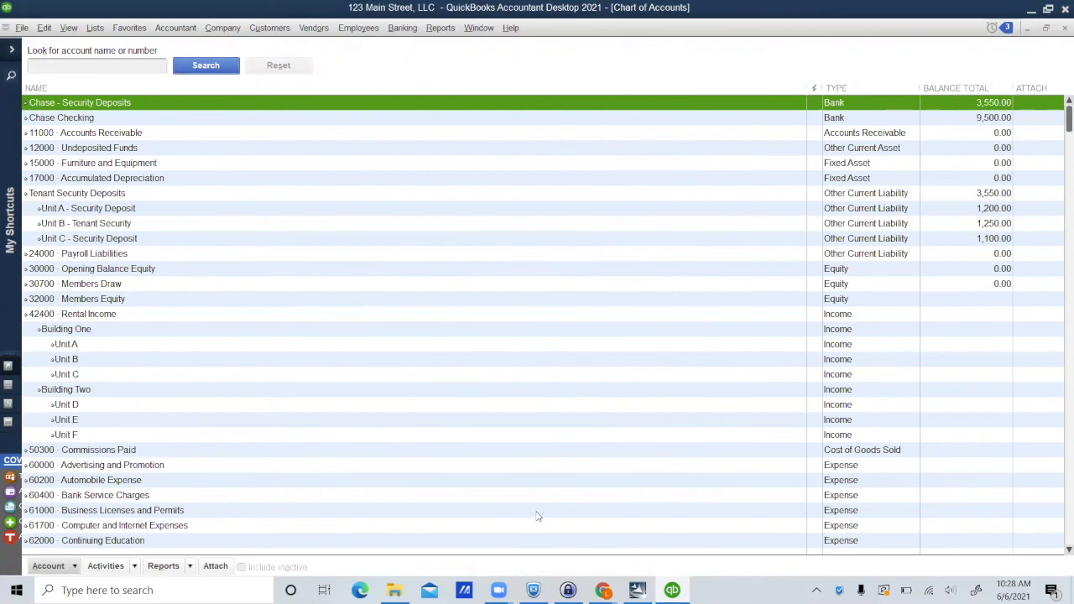
{"action": "scroll", "coordinate": [538, 517], "scroll_direction": "down", "scroll_amount": 2}
{"action": "scroll", "coordinate": [538, 518], "scroll_direction": "down", "scroll_amount": 4}
{"action": "scroll", "coordinate": [538, 518], "scroll_direction": "up", "scroll_amount": 5}
Start a check from Chase Checking, turn off printing it later, and set its number to ach.
{"action": "key", "text": "ctrl+w"}
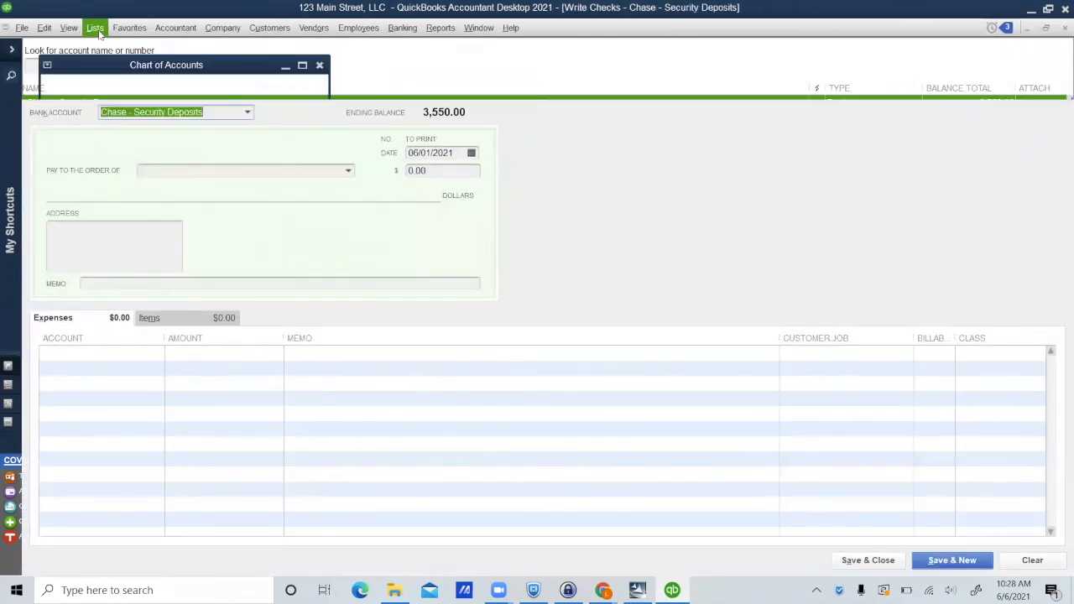
{"action": "left_click", "coordinate": [252, 113]}
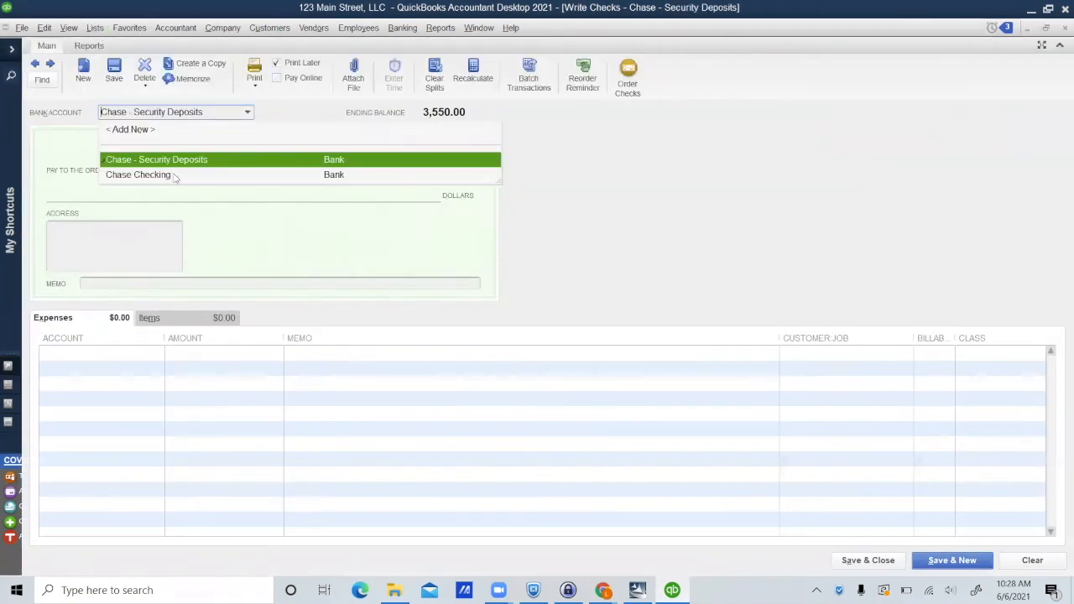
{"action": "left_click", "coordinate": [139, 174]}
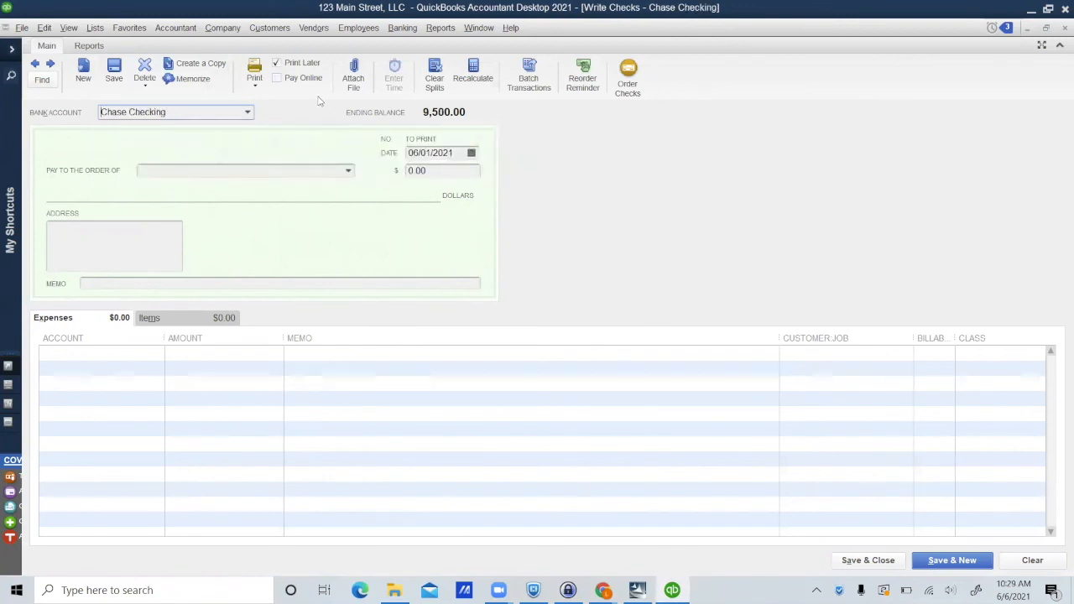
{"action": "left_click", "coordinate": [276, 63]}
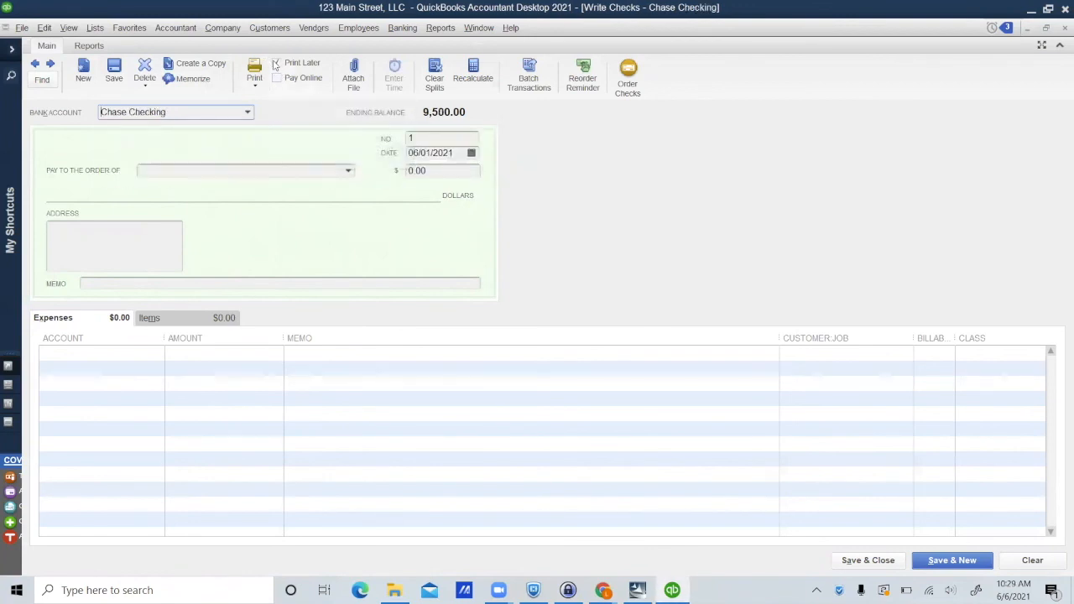
{"action": "left_click", "coordinate": [417, 136]}
{"action": "key", "text": "BackSpace"}
{"action": "type", "text": "ach"}
{"action": "key", "text": "Tab"}
{"action": "key", "text": "Tab"}
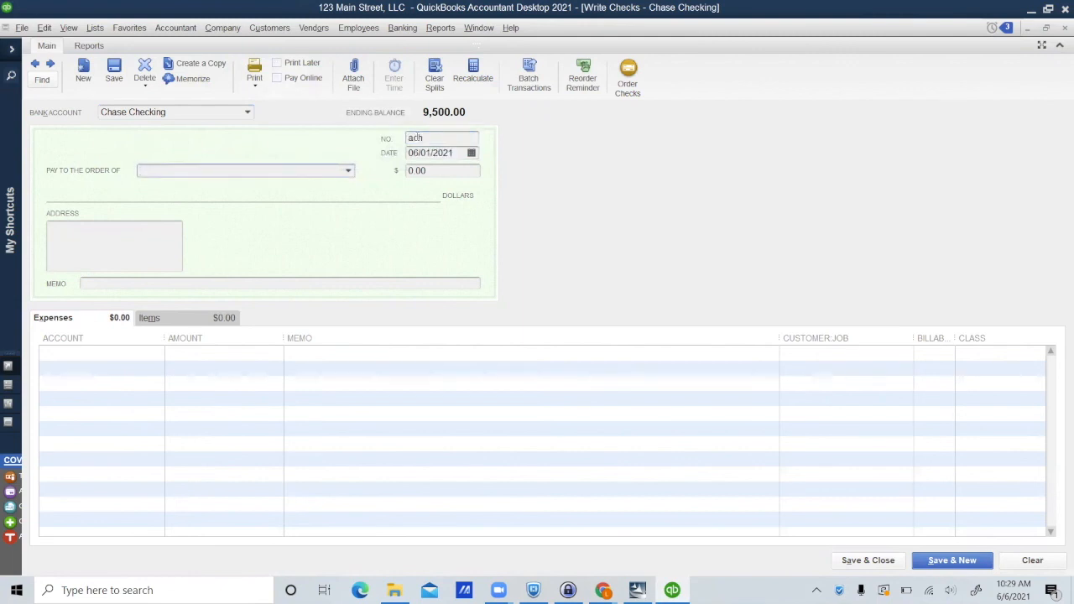
Add Central Hudson as a new vendor and make it the payee of the check.
{"action": "left_click", "coordinate": [348, 172]}
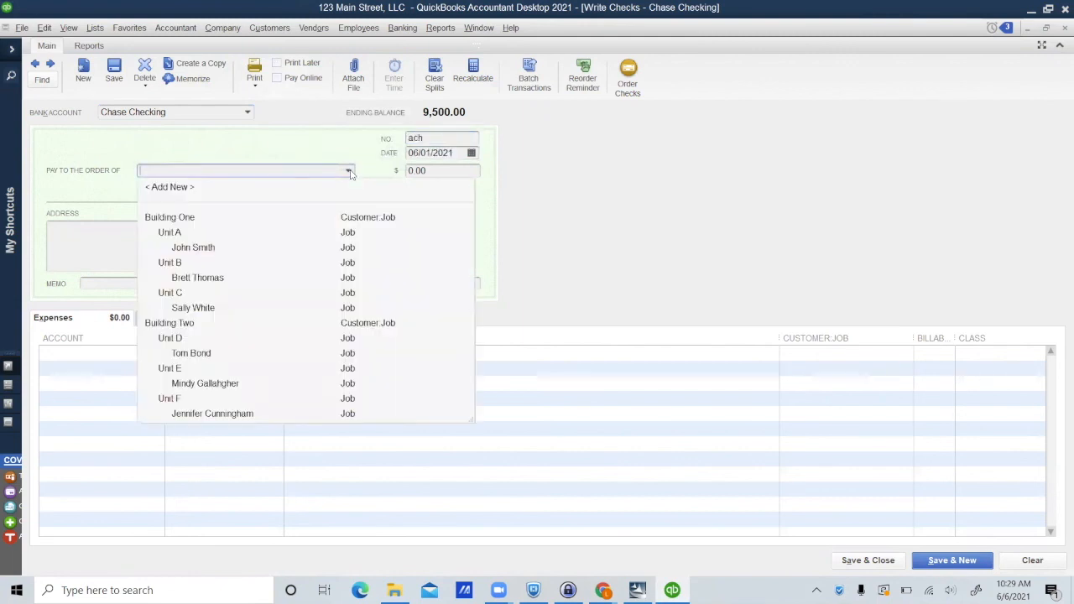
{"action": "left_click", "coordinate": [195, 187]}
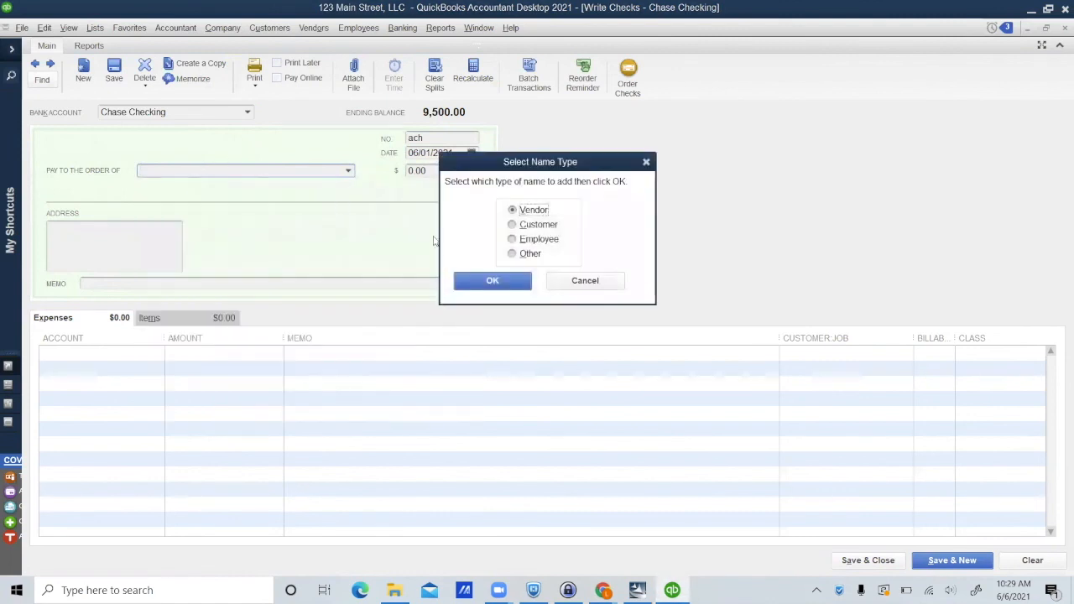
{"action": "left_click", "coordinate": [513, 285]}
{"action": "type", "text": "Central Hudson"}
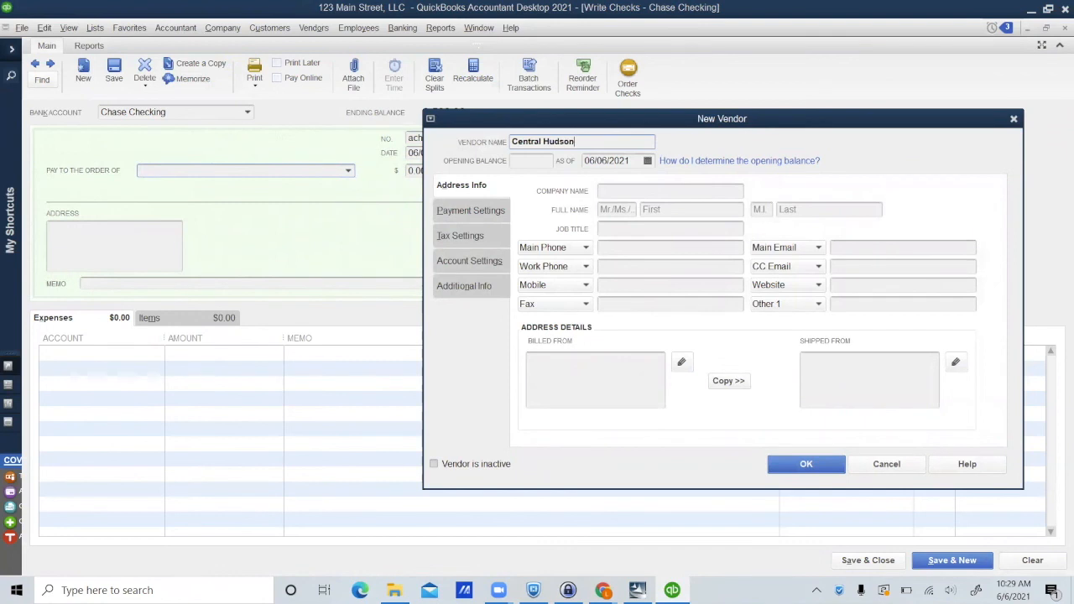
{"action": "left_click", "coordinate": [801, 470]}
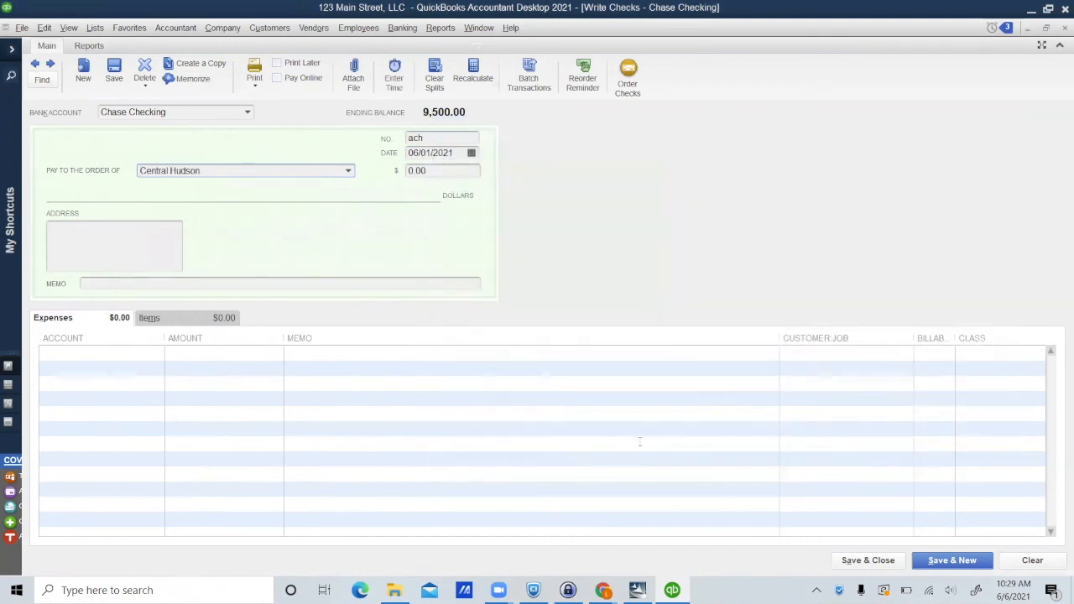
Record $500 of the check to 68600 Utilities with class Building One, then save and close the check.
{"action": "left_click", "coordinate": [148, 353]}
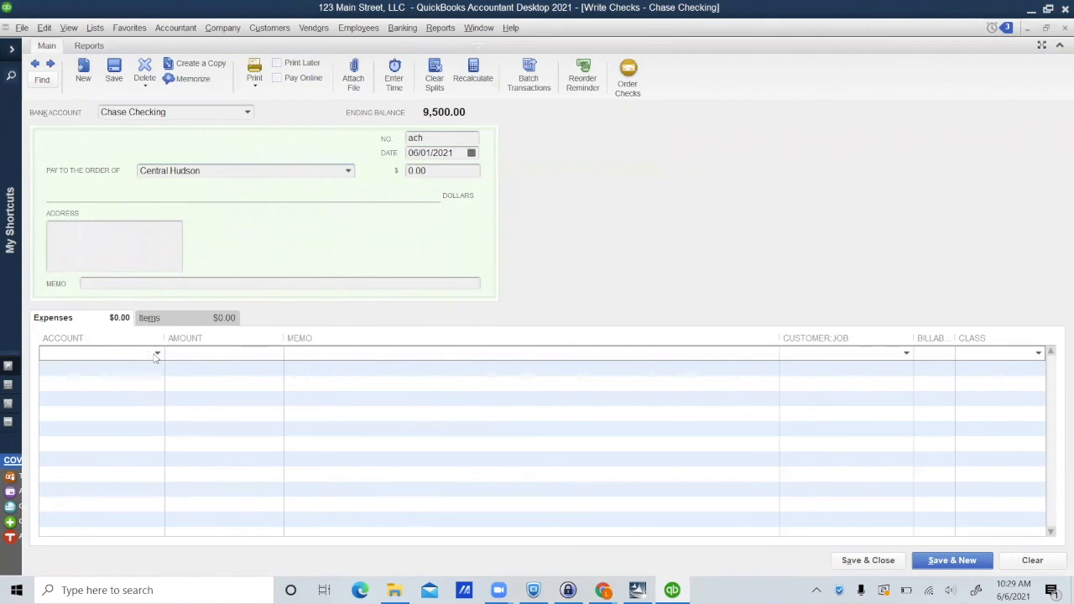
{"action": "left_click", "coordinate": [156, 354]}
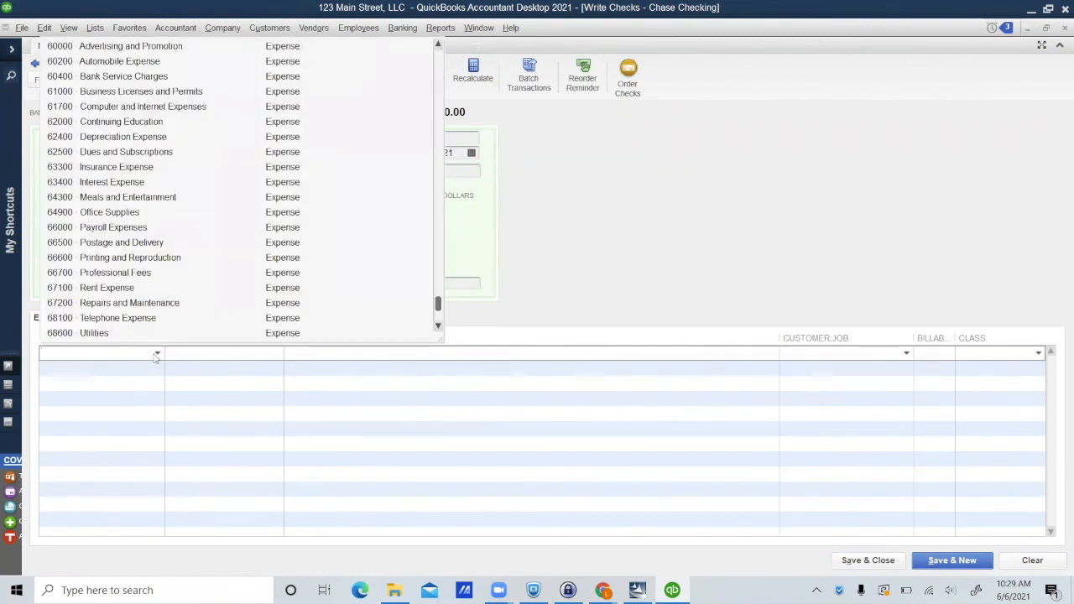
{"action": "left_click", "coordinate": [116, 334]}
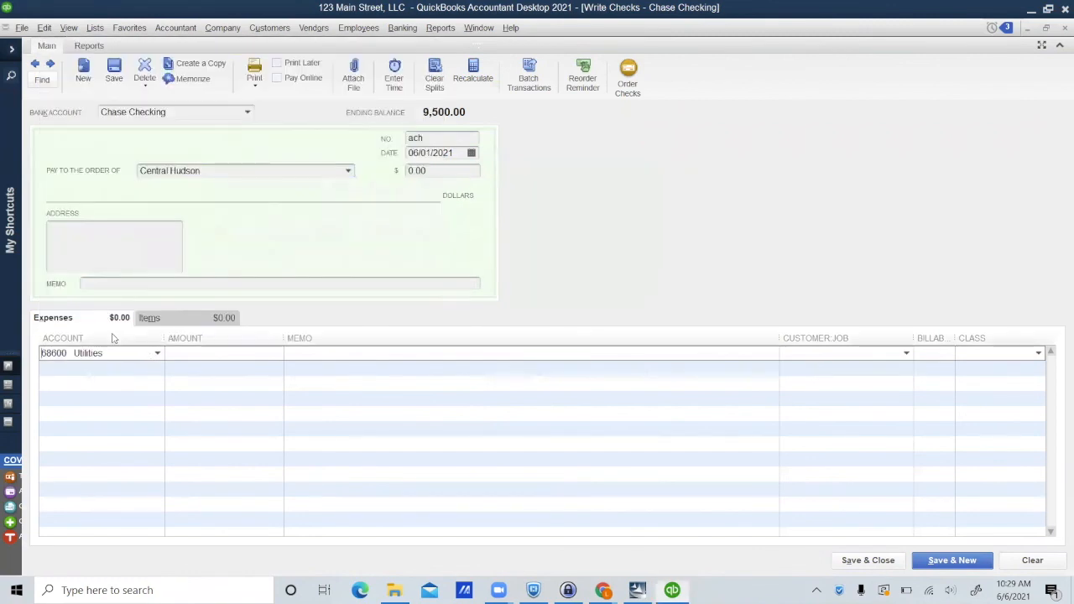
{"action": "left_click", "coordinate": [216, 352]}
{"action": "type", "text": "500"}
{"action": "key", "text": "Tab"}
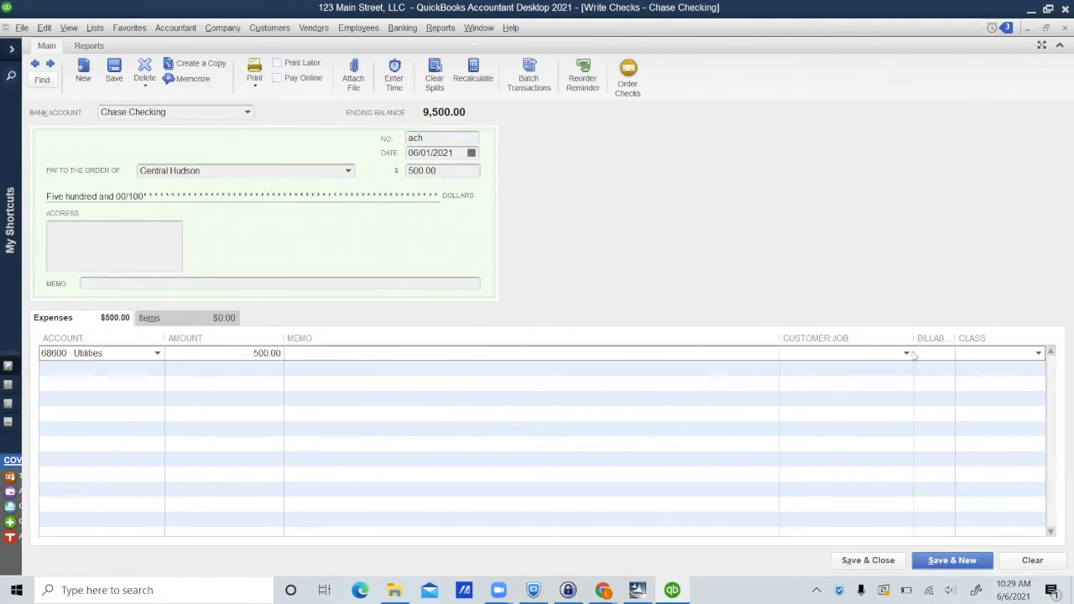
{"action": "left_click", "coordinate": [1039, 354]}
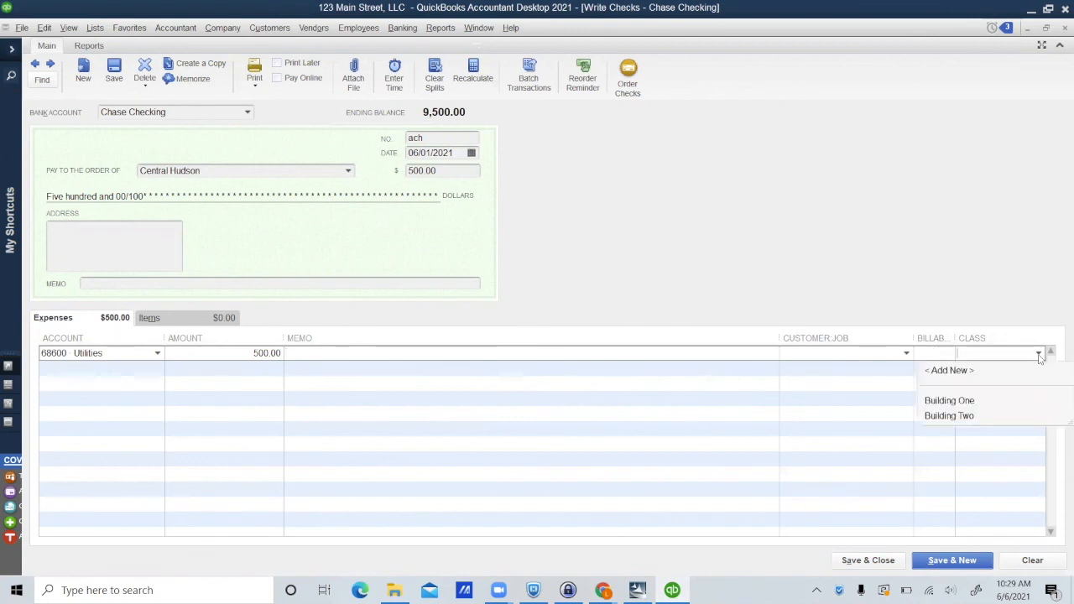
{"action": "left_click", "coordinate": [951, 401]}
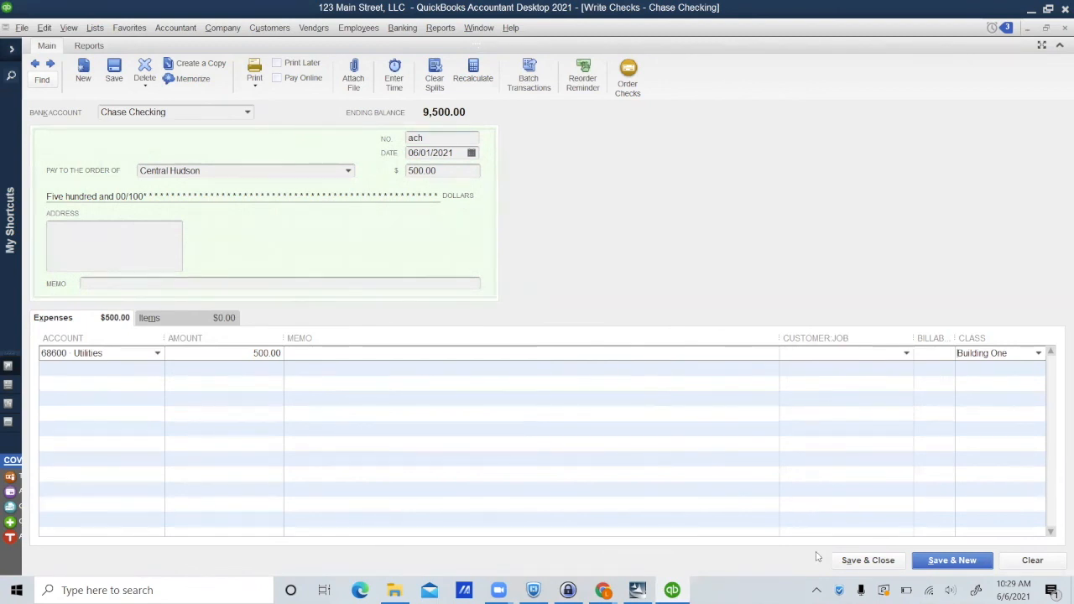
{"action": "left_click", "coordinate": [889, 564]}
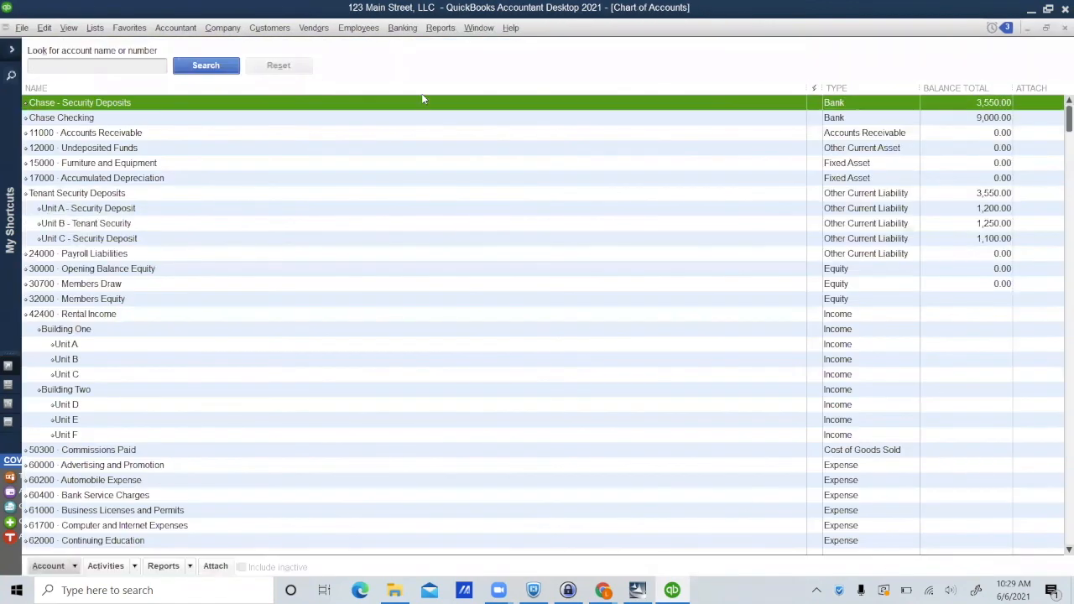
Return to the open Profit & Loss by Class report and refresh it to review the utilities expense by building.
{"action": "left_click", "coordinate": [440, 27]}
{"action": "mouse_move", "coordinate": [473, 34]}
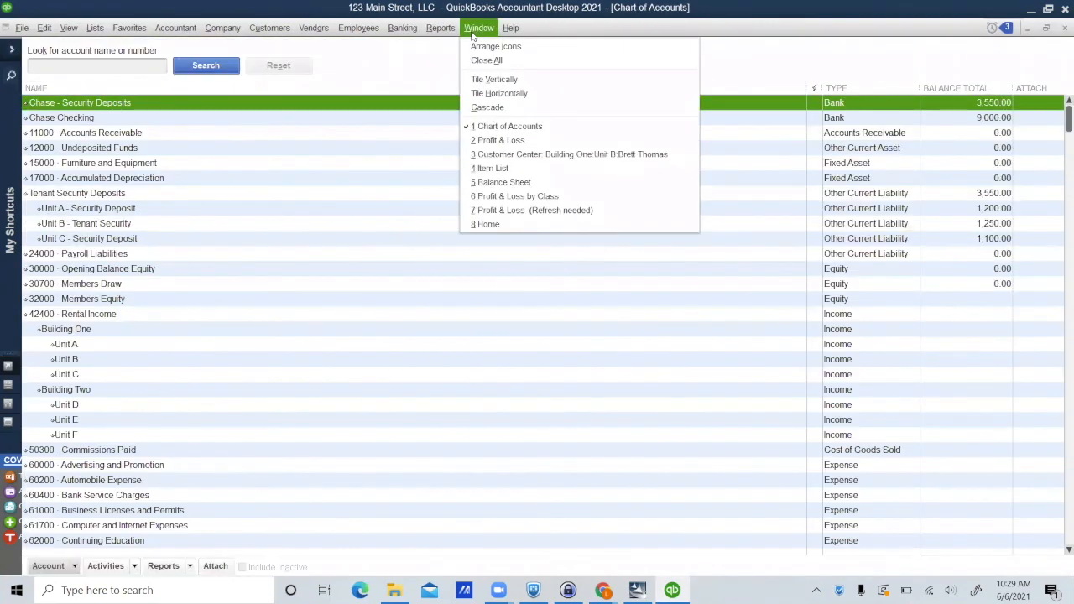
{"action": "left_click", "coordinate": [515, 196]}
{"action": "left_click", "coordinate": [727, 51]}
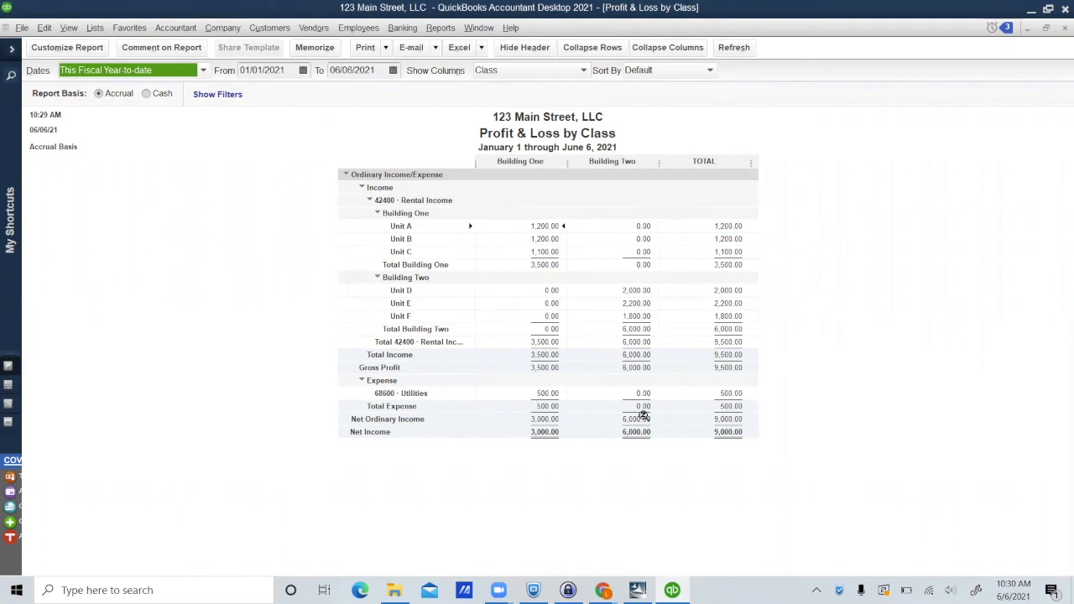
Add a new class named General & Admin to the Class List.
{"action": "left_click", "coordinate": [95, 28]}
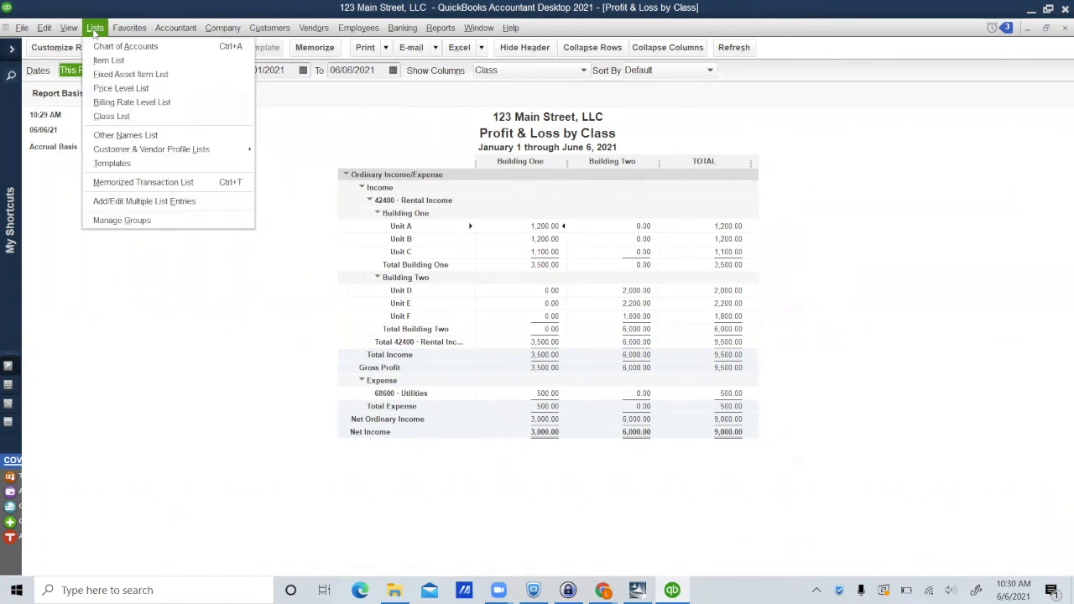
{"action": "left_click", "coordinate": [110, 117]}
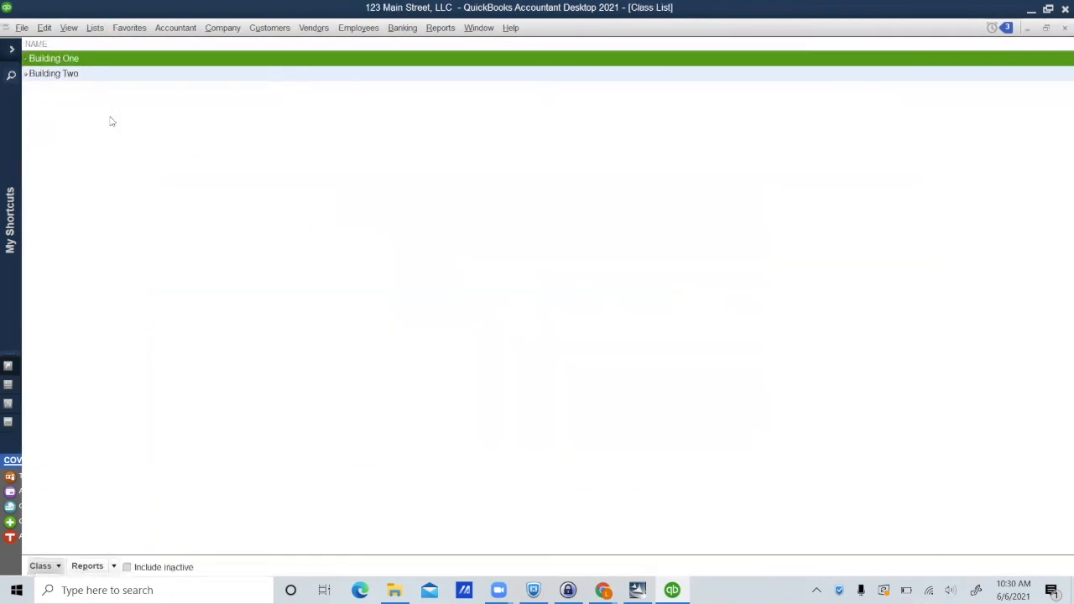
{"action": "left_click", "coordinate": [57, 567]}
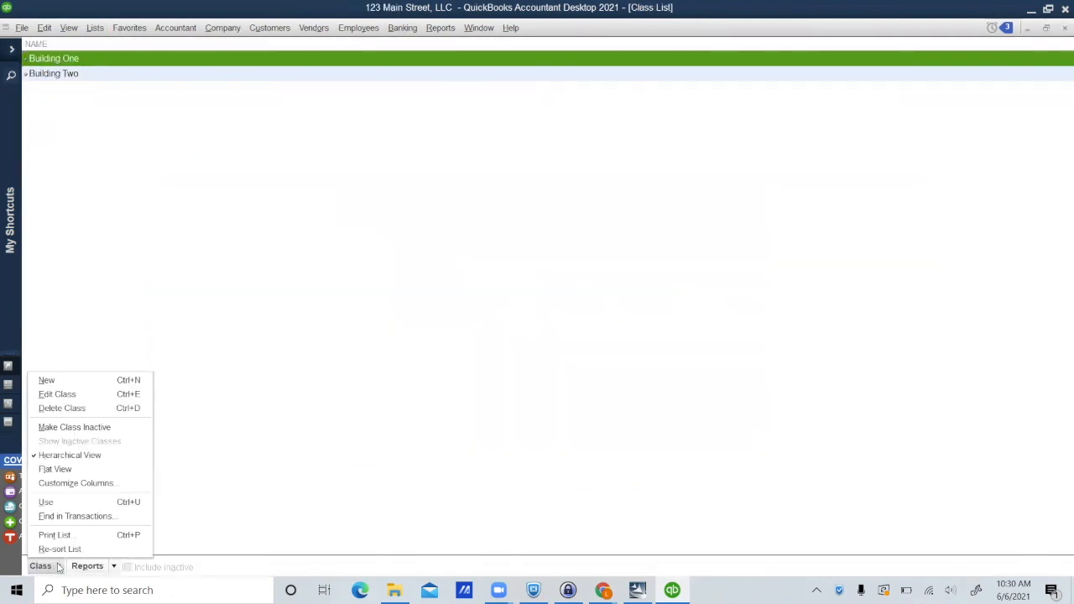
{"action": "left_click", "coordinate": [80, 384]}
{"action": "type", "text": "G"}
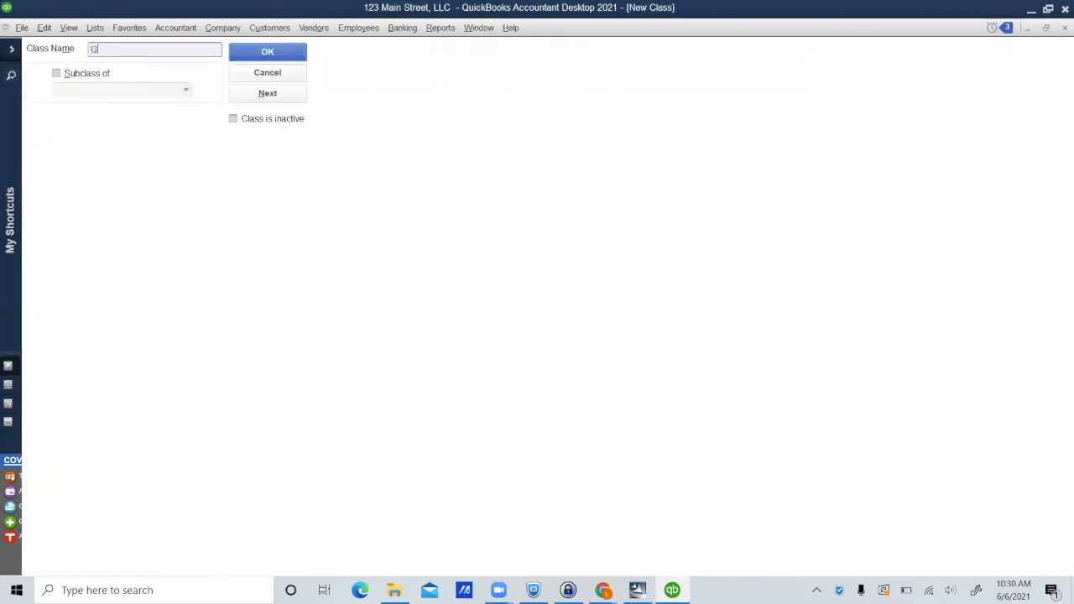
{"action": "type", "text": "eneral & Admin"}
{"action": "left_click", "coordinate": [280, 56]}
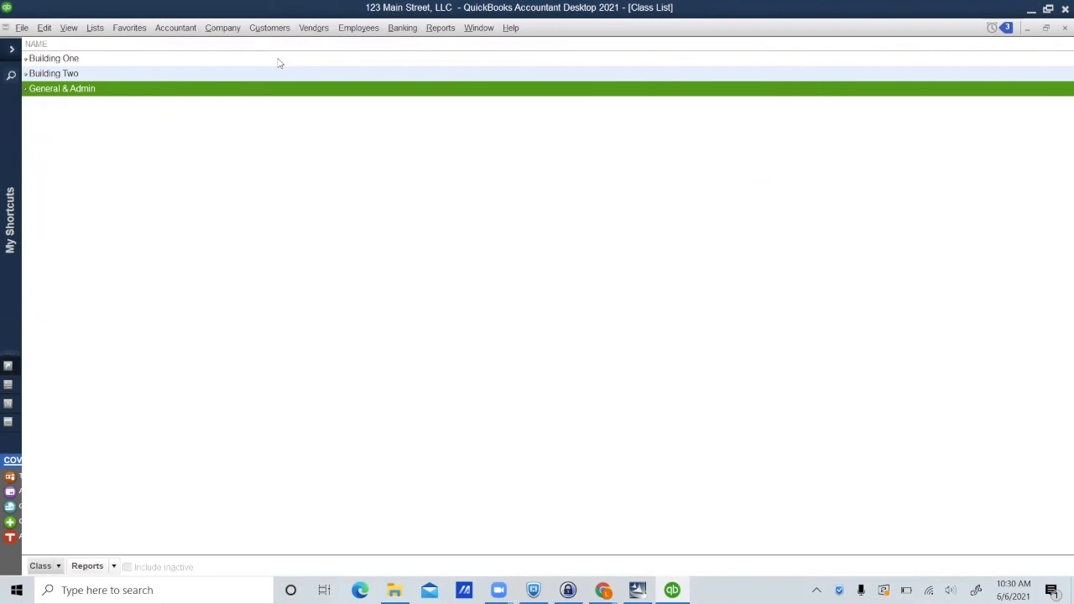
Start a new Chase Checking check numbered debit card, adding Sunoco as a new vendor and payee.
{"action": "key", "text": "ctrl+w"}
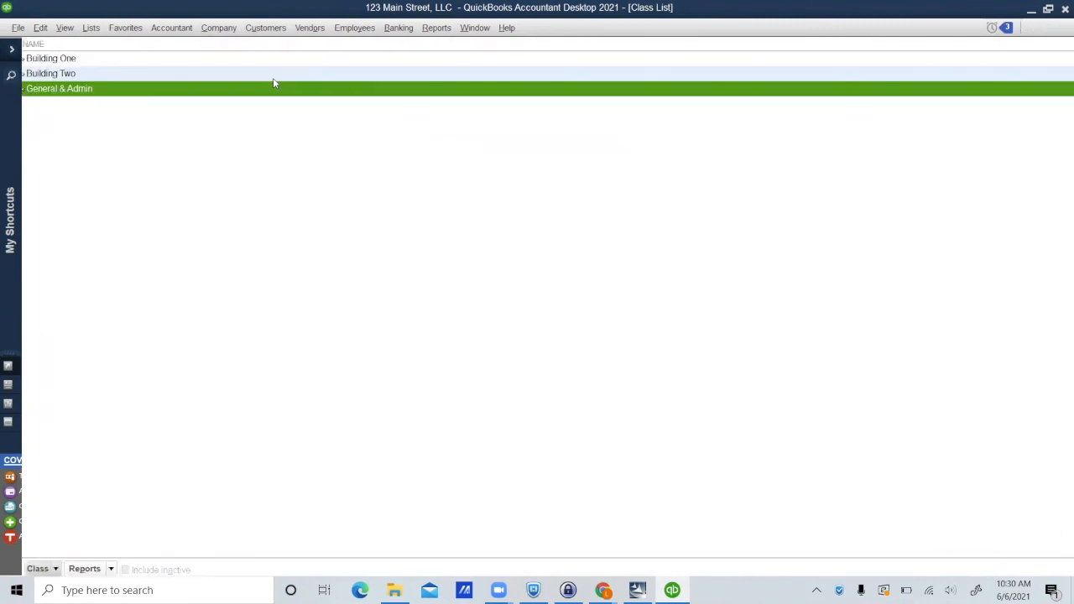
{"action": "key", "text": "Tab"}
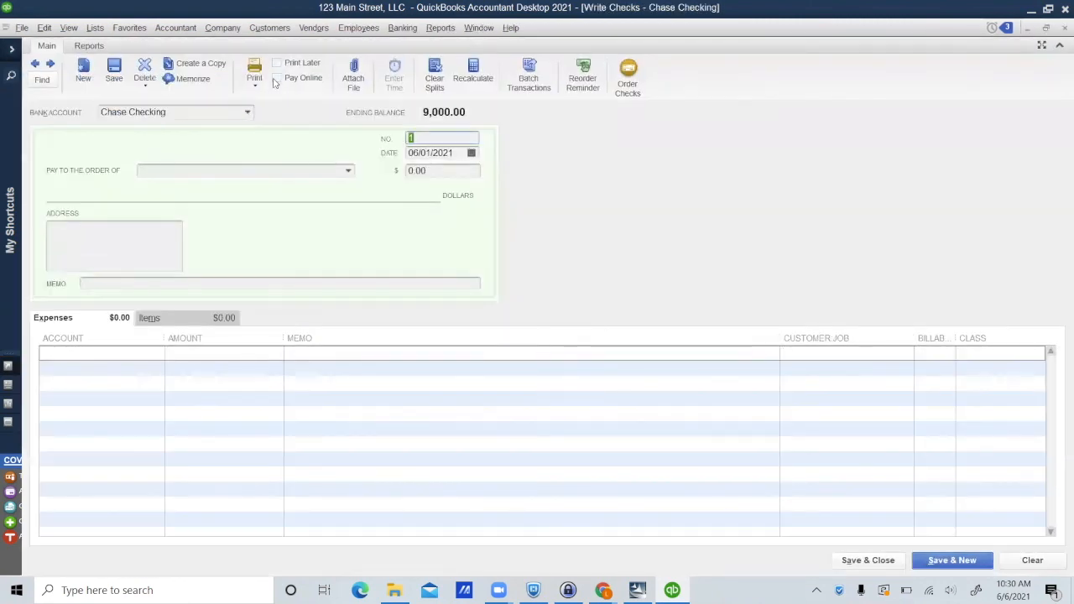
{"action": "type", "text": "debit card"}
{"action": "key", "text": "Tab"}
{"action": "key", "text": "Tab"}
{"action": "type", "text": "Sunoco"}
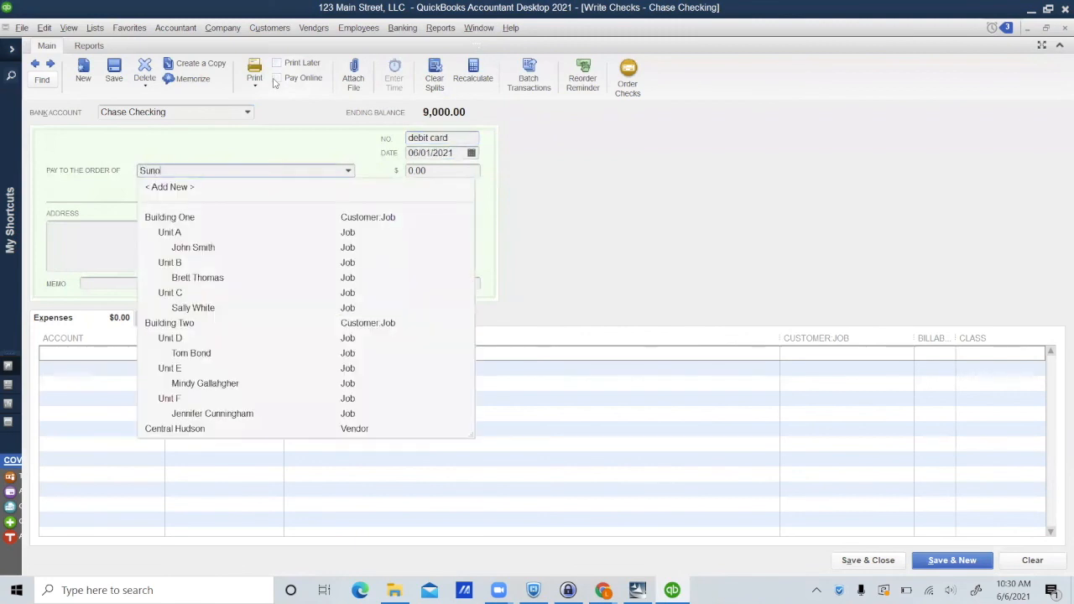
{"action": "key", "text": "Tab"}
{"action": "key", "text": "Return"}
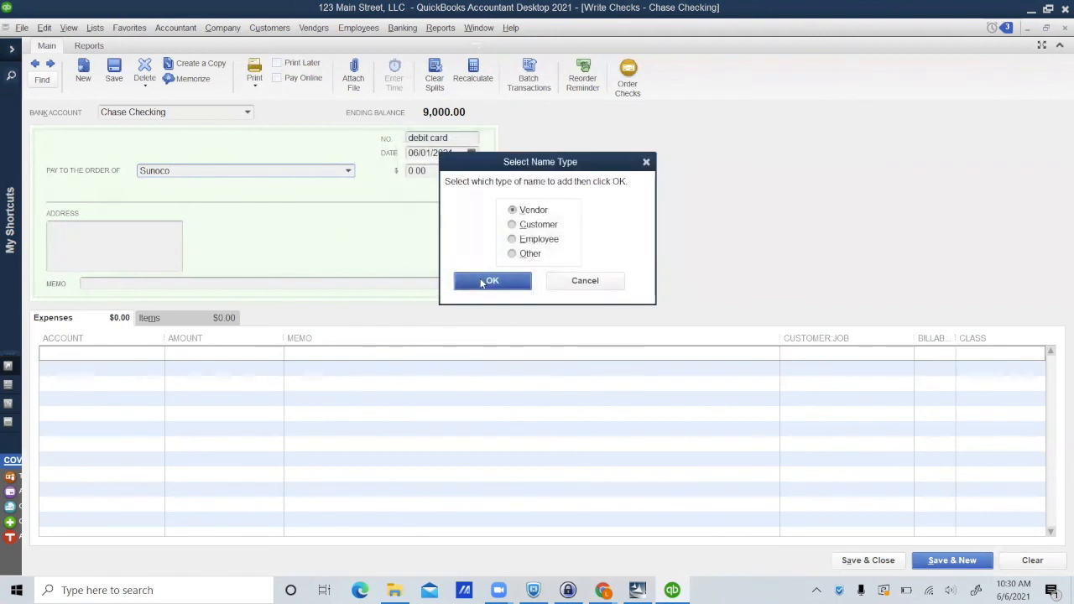
{"action": "key", "text": "Return"}
Set the check amount to 52.50, assign it to 60200 Automobile Expense with class General & Admin, and save and close it.
{"action": "type", "text": "52.50"}
{"action": "key", "text": "Tab"}
{"action": "left_click", "coordinate": [159, 354]}
{"action": "type", "text": "602"}
{"action": "key", "text": "Tab"}
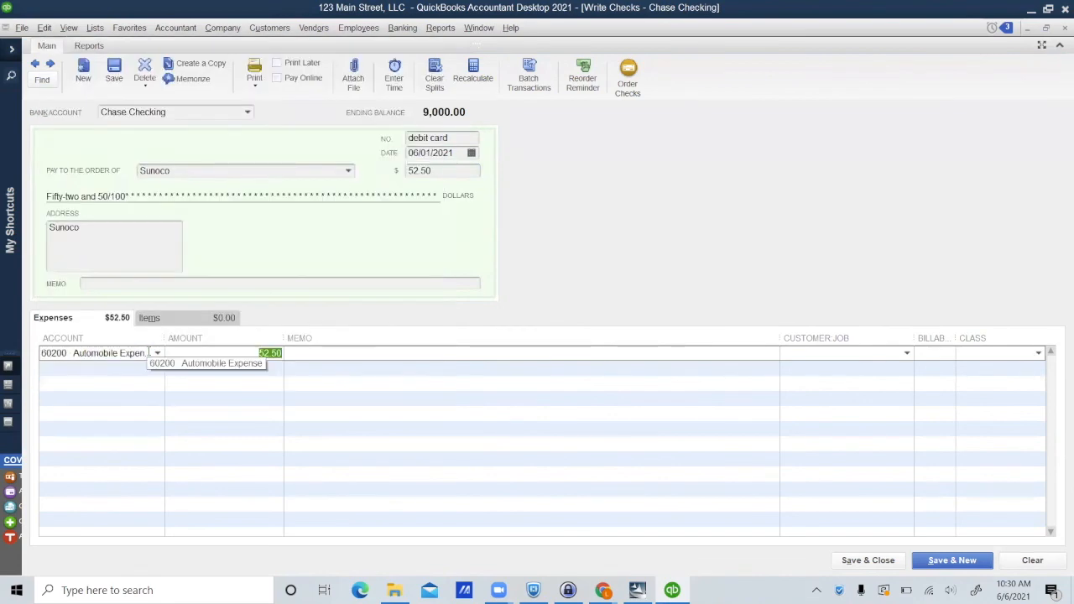
{"action": "left_click", "coordinate": [1040, 354]}
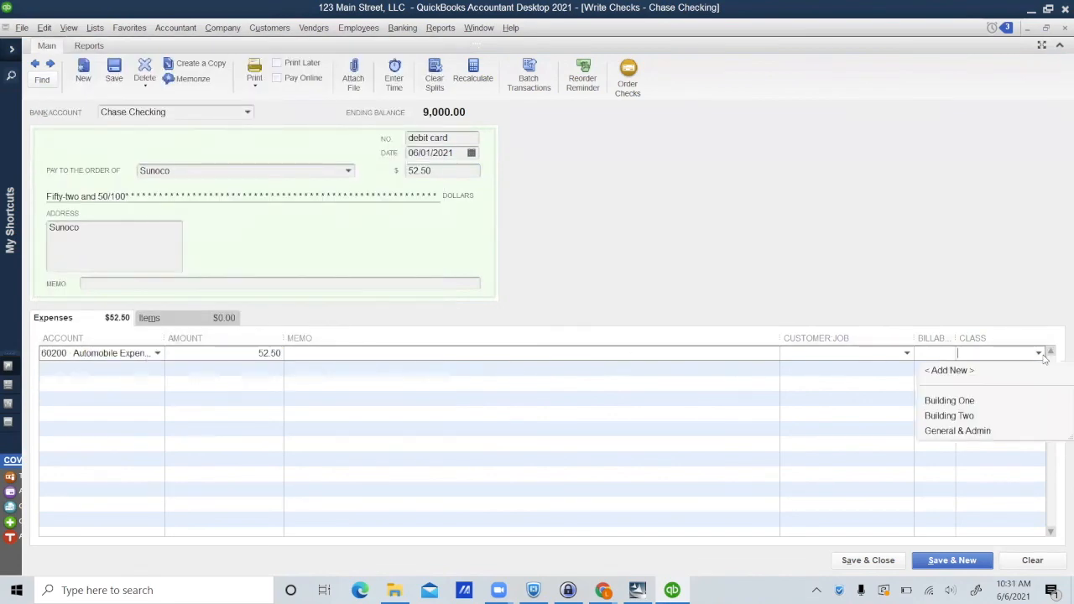
{"action": "left_click", "coordinate": [983, 433]}
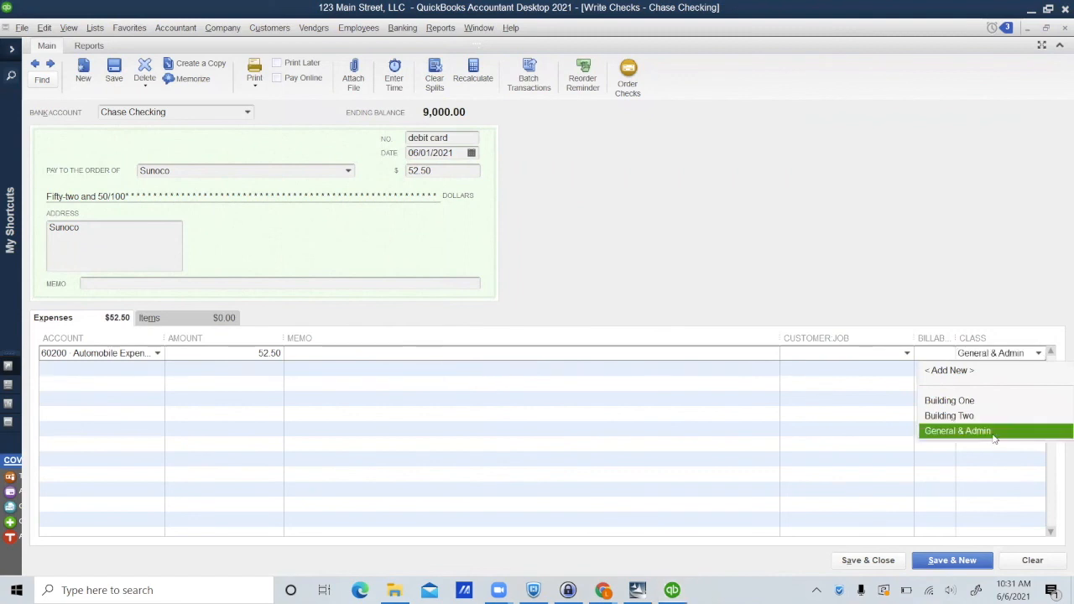
{"action": "left_click", "coordinate": [865, 569]}
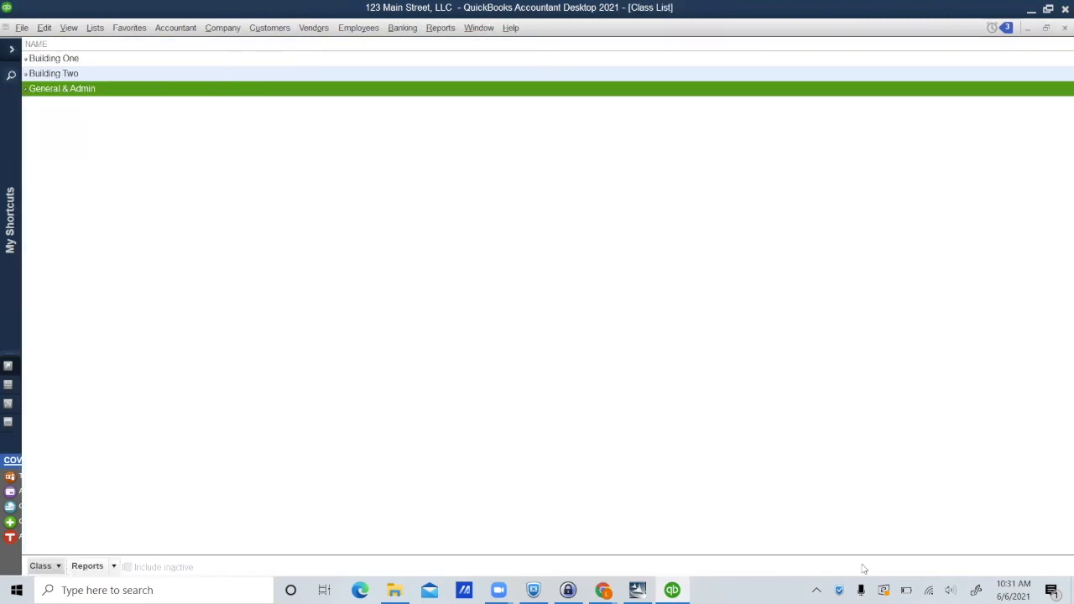
Reopen the Profit & Loss by Class report and refresh it to review the General & Admin column.
{"action": "left_click", "coordinate": [480, 29]}
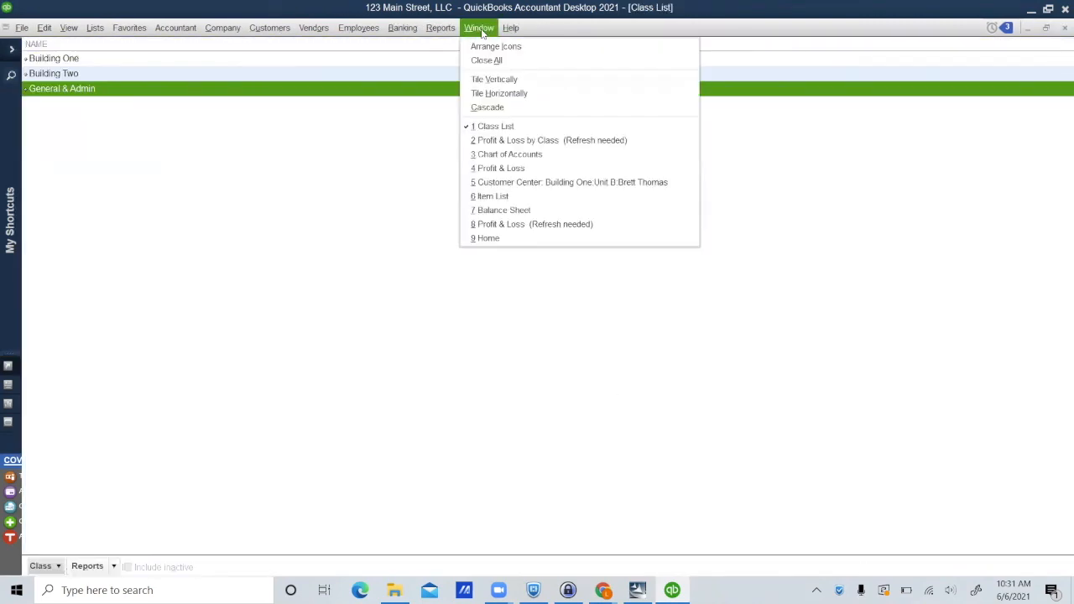
{"action": "left_click", "coordinate": [534, 140]}
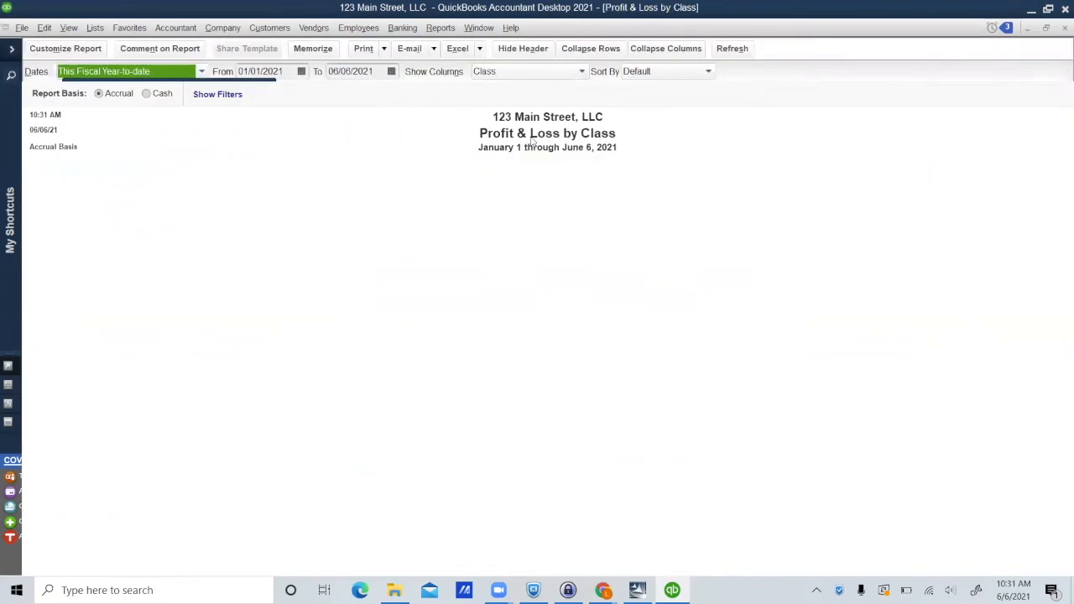
{"action": "left_click", "coordinate": [746, 51]}
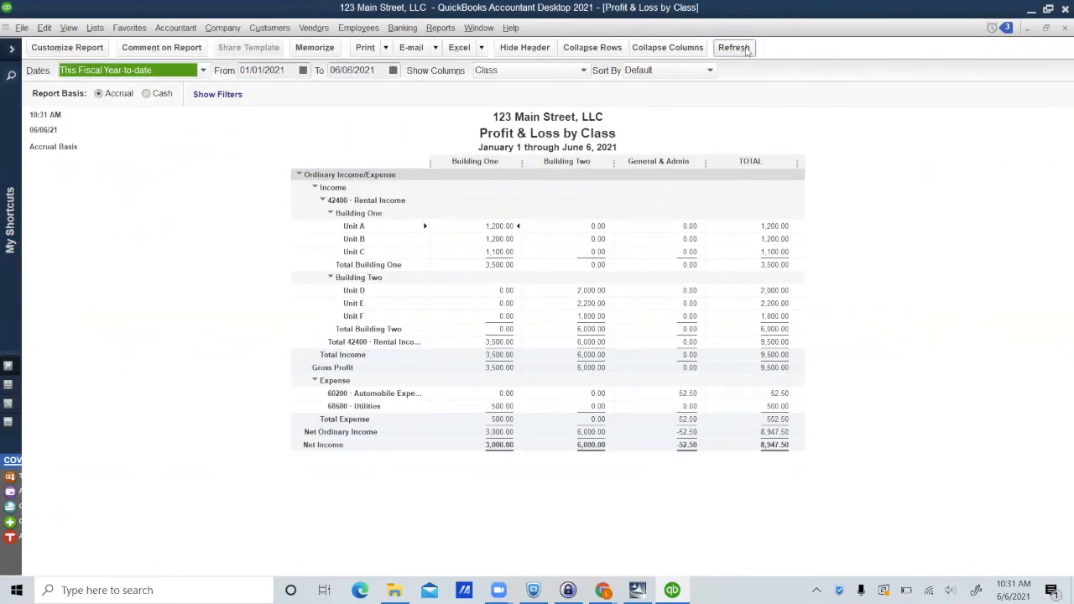